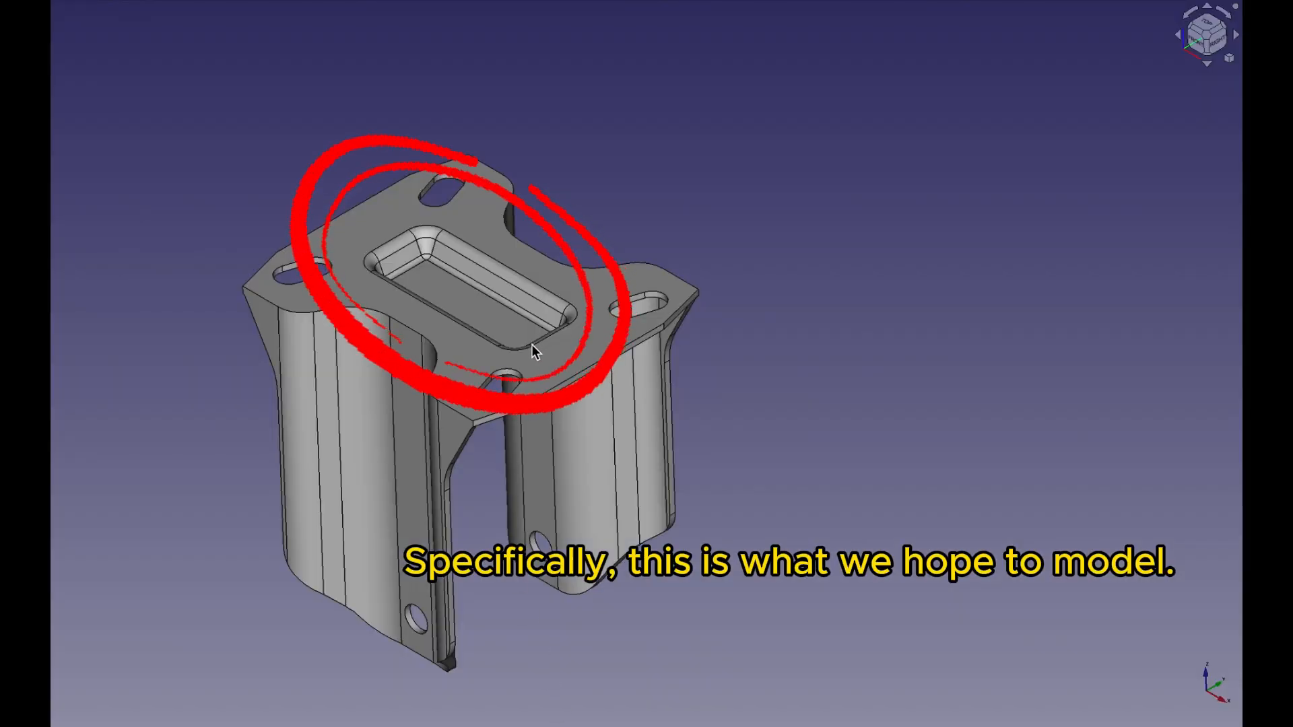
Examine the finished bracket's top plate, slots and the external side of its bucket from above and below.
{"action": "mouse_move", "coordinate": [532, 344]}
{"action": "middle_mouse_down"}
{"action": "mouse_move", "coordinate": [540, 402]}
{"action": "mouse_move", "coordinate": [550, 388]}
{"action": "mouse_move", "coordinate": [528, 348]}
{"action": "mouse_move", "coordinate": [486, 350]}
{"action": "mouse_move", "coordinate": [497, 386]}
{"action": "middle_mouse_up"}
{"action": "left_click", "coordinate": [498, 272]}
{"action": "mouse_move", "coordinate": [551, 296]}
{"action": "middle_mouse_down"}
{"action": "mouse_move", "coordinate": [557, 281]}
{"action": "mouse_move", "coordinate": [512, 298]}
{"action": "mouse_move", "coordinate": [532, 299]}
{"action": "mouse_move", "coordinate": [524, 418]}
{"action": "mouse_move", "coordinate": [520, 351]}
{"action": "middle_mouse_up"}
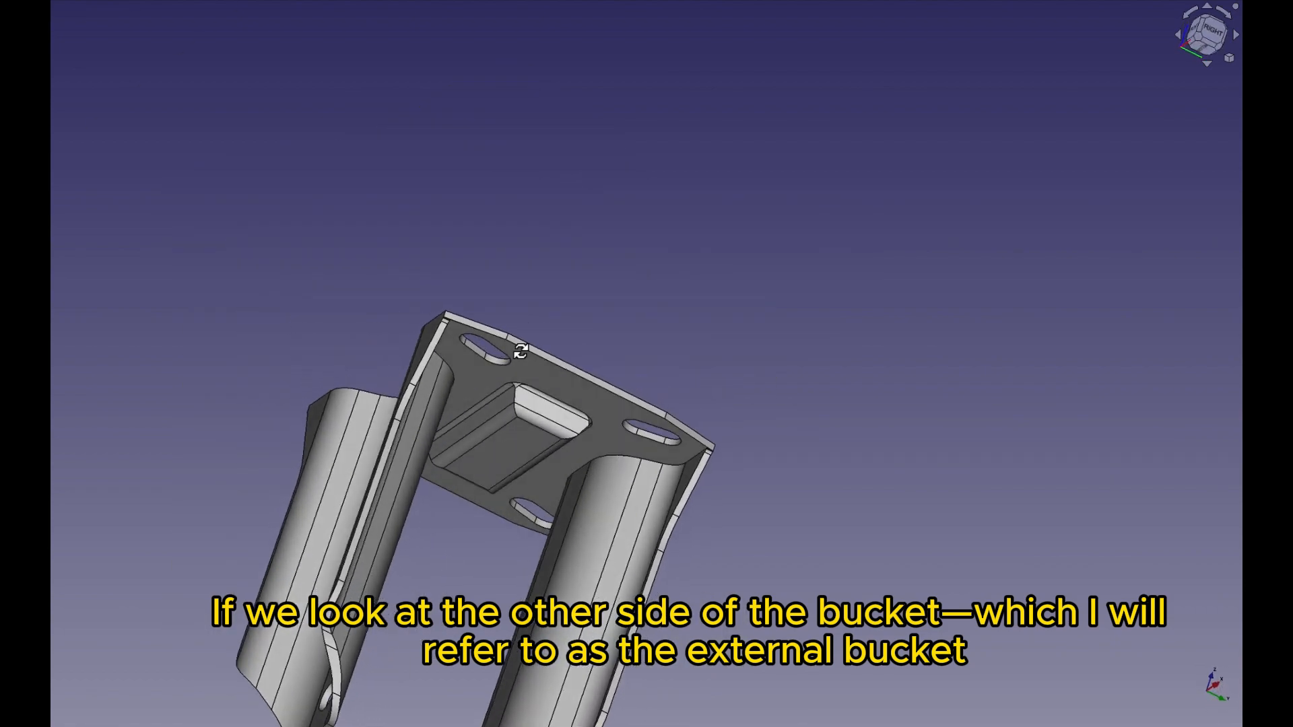
{"action": "scroll", "coordinate": [518, 398], "scroll_direction": "up", "scroll_amount": 6}
{"action": "scroll", "coordinate": [519, 399], "scroll_direction": "down", "scroll_amount": 2}
{"action": "middle_click_drag", "start_coordinate": [519, 399], "coordinate": [504, 365]}
{"action": "scroll", "coordinate": [504, 365], "scroll_direction": "up", "scroll_amount": 7}
{"action": "scroll", "coordinate": [657, 431], "scroll_direction": "down", "scroll_amount": 4}
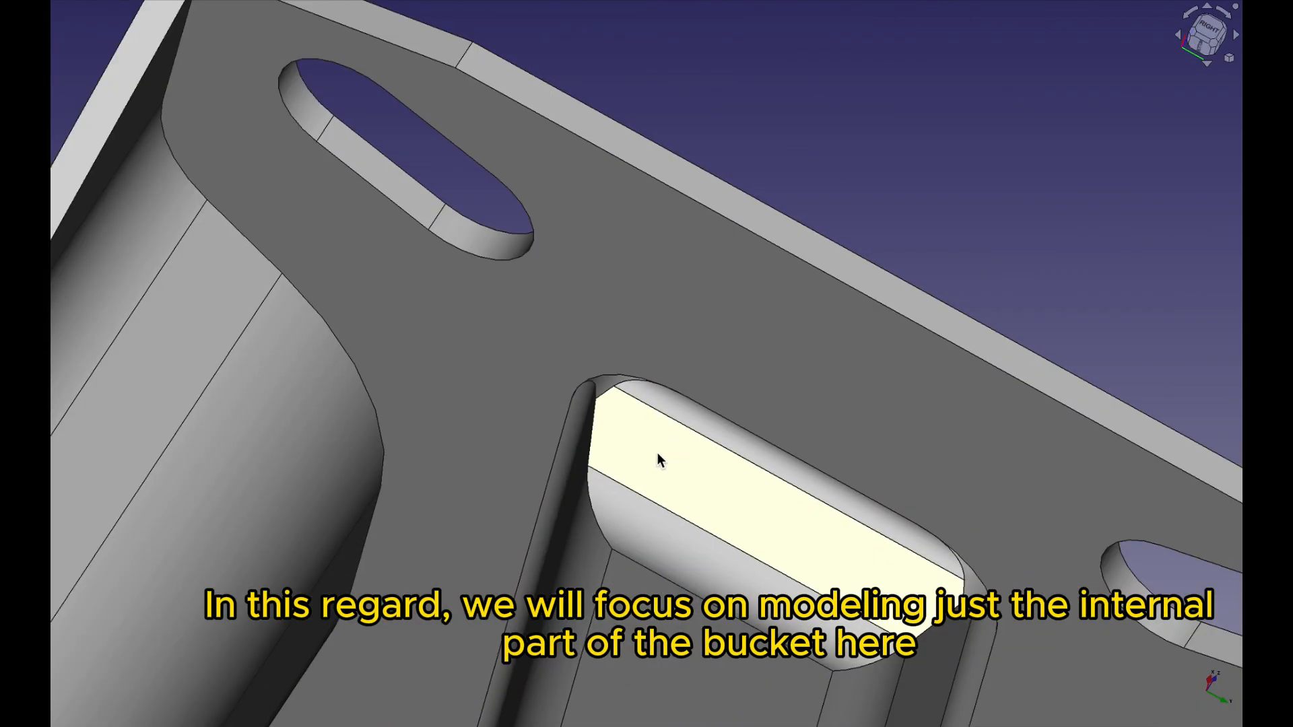
Examine the bucket's corner fillets and internal recess up close from several angles.
{"action": "middle_click_drag", "start_coordinate": [658, 453], "coordinate": [485, 443]}
{"action": "scroll", "coordinate": [485, 443], "scroll_direction": "up", "scroll_amount": 5}
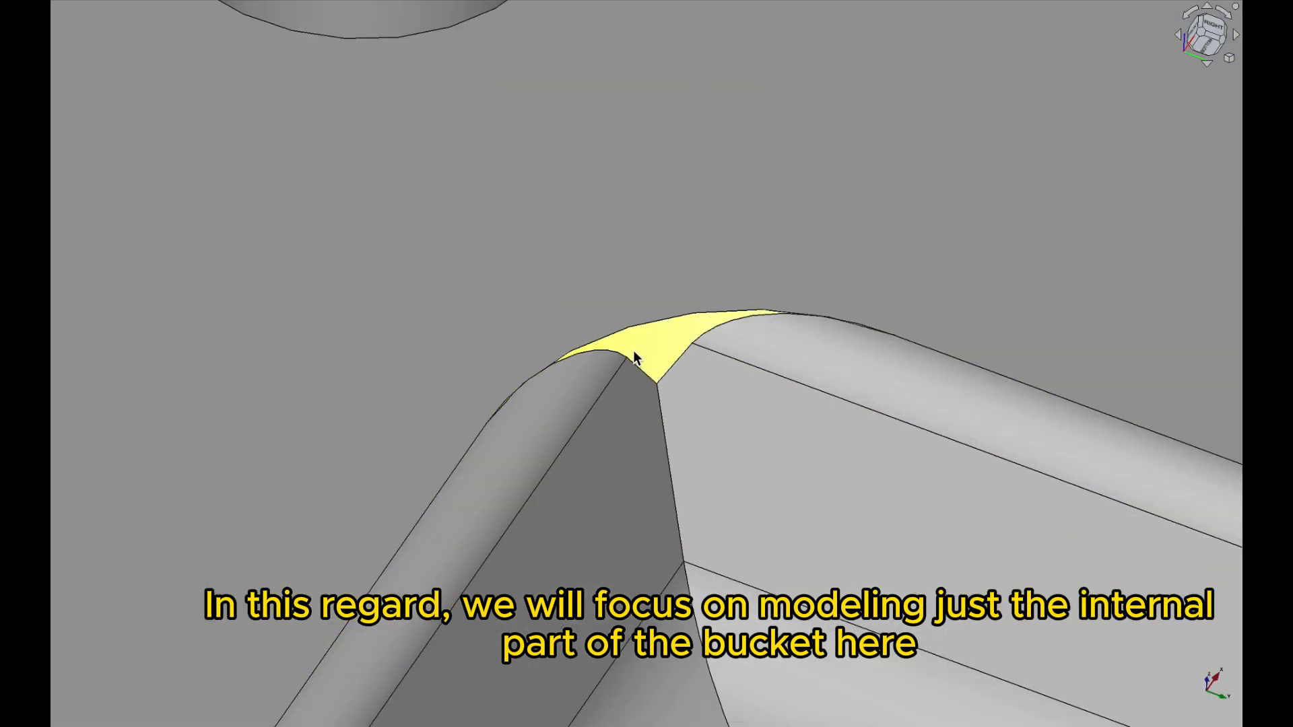
{"action": "scroll", "coordinate": [714, 431], "scroll_direction": "down", "scroll_amount": 5}
{"action": "middle_click_drag", "start_coordinate": [726, 463], "coordinate": [309, 448]}
{"action": "scroll", "coordinate": [303, 442], "scroll_direction": "up", "scroll_amount": 3}
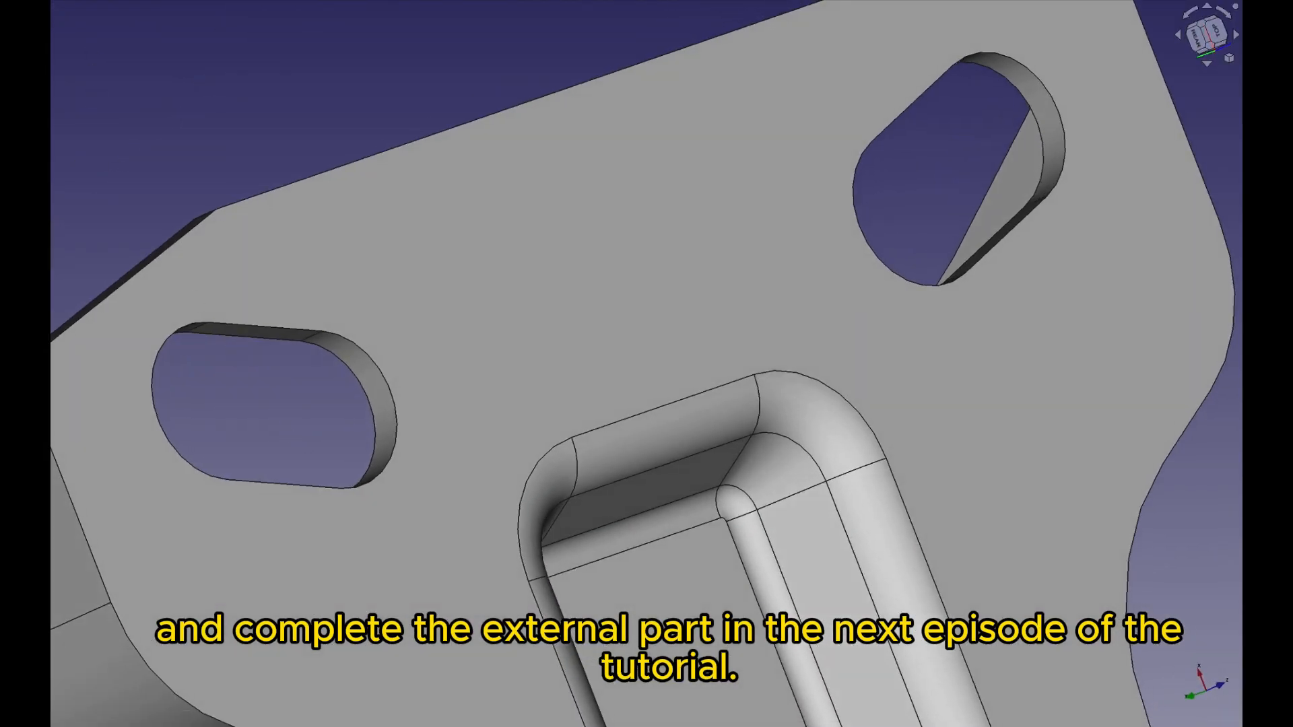
{"action": "key", "text": "0"}
{"action": "scroll", "coordinate": [414, 296], "scroll_direction": "down", "scroll_amount": 4}
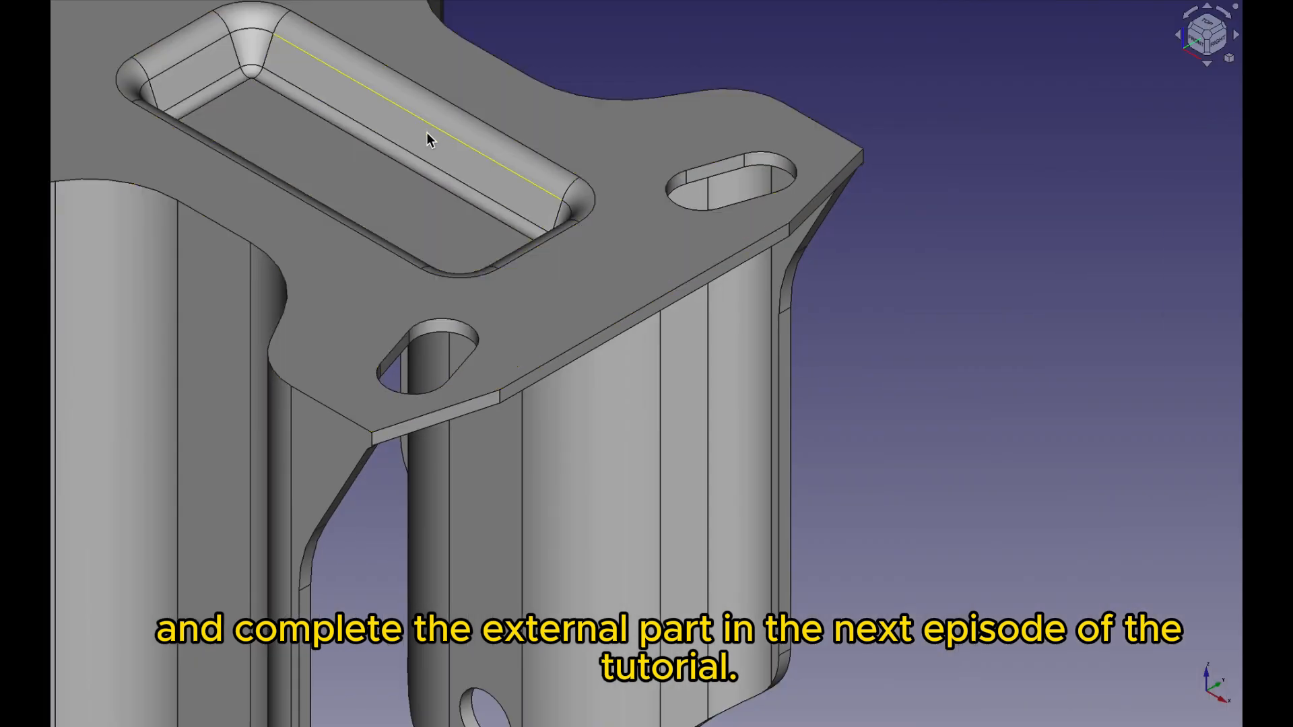
{"action": "middle_click_drag", "start_coordinate": [404, 208], "coordinate": [433, 493]}
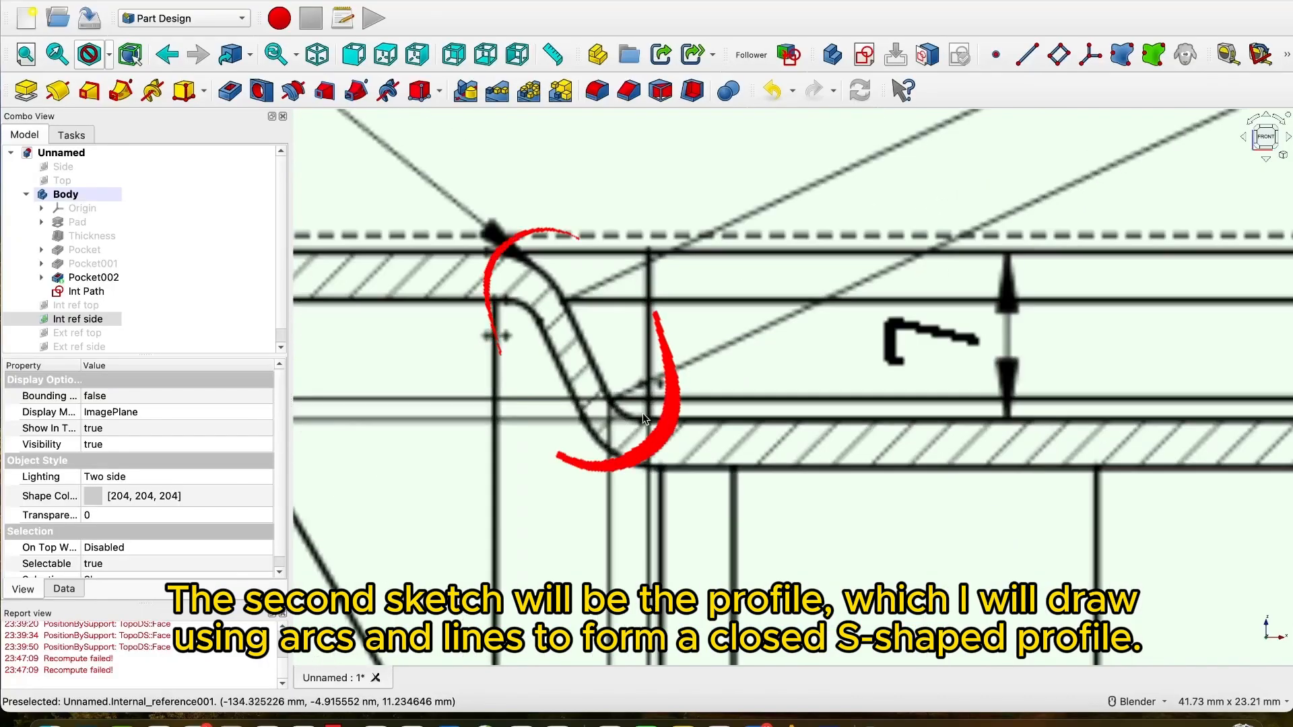
{"action": "scroll", "coordinate": [668, 422], "scroll_direction": "down", "scroll_amount": 4}
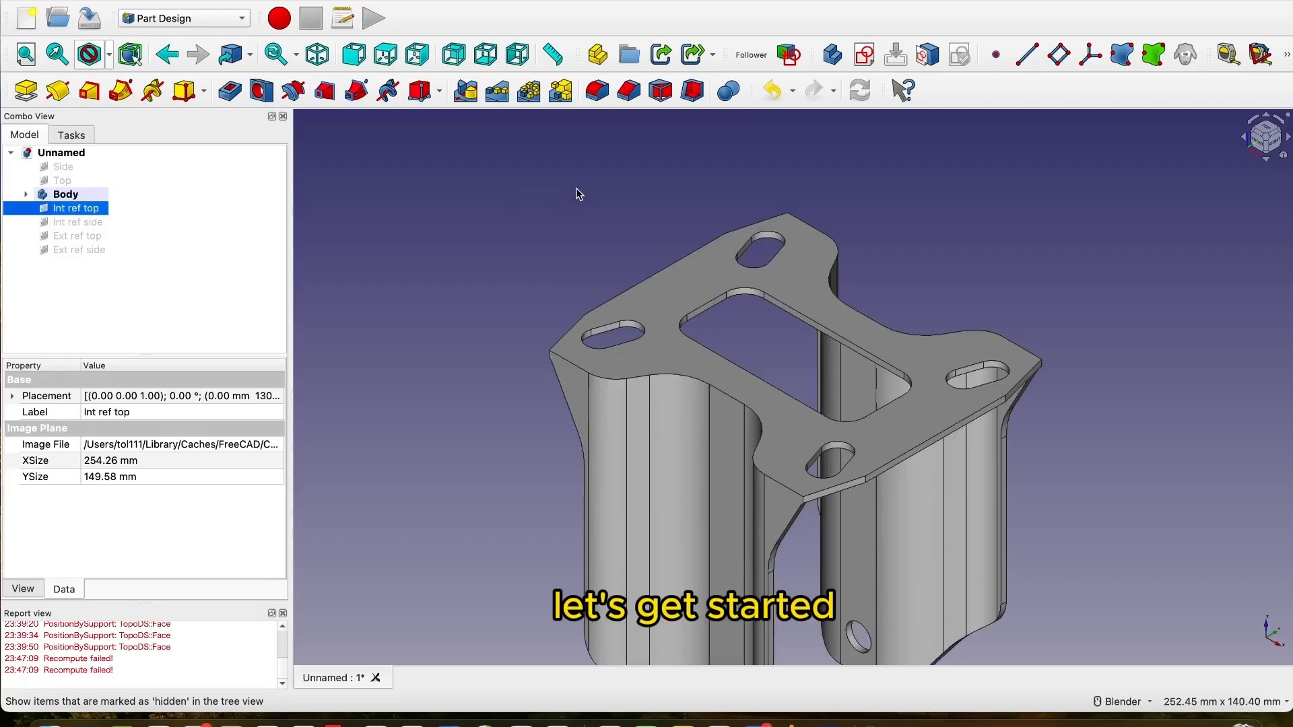
{"action": "scroll", "coordinate": [578, 195], "scroll_direction": "down", "scroll_amount": 2}
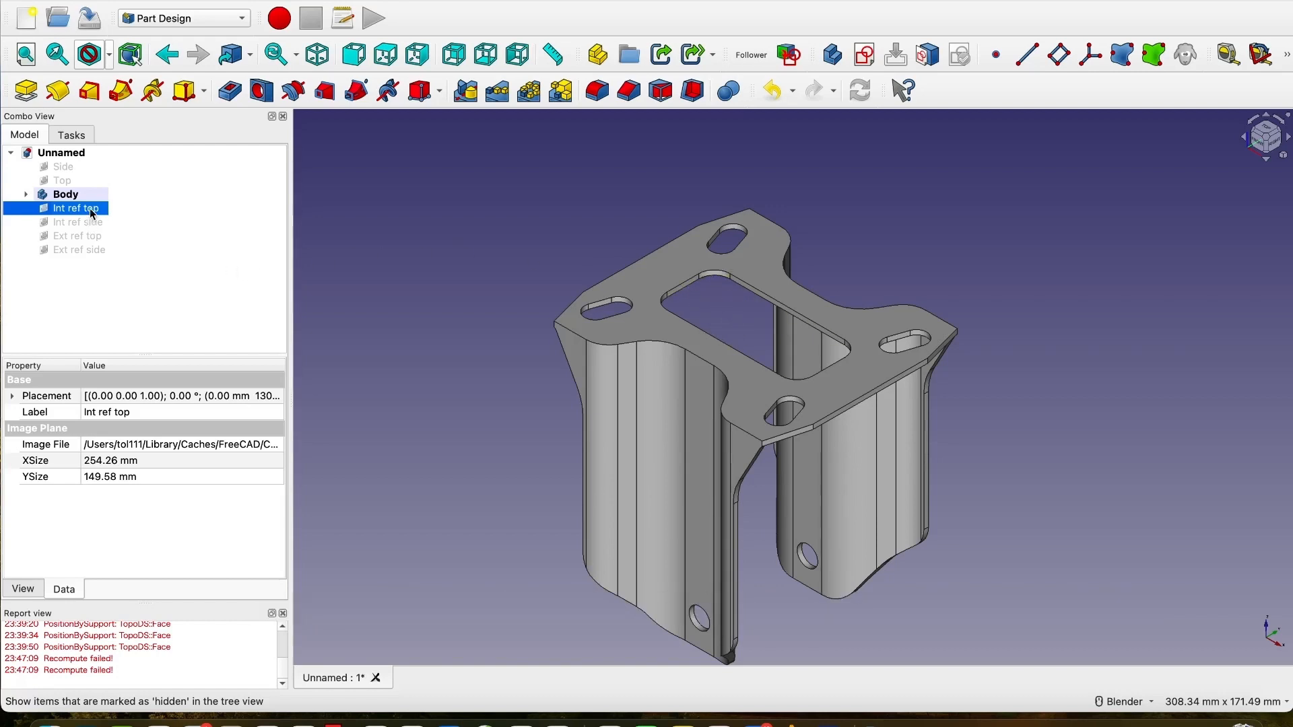
Show the "Int ref top" reference image and view it from the top.
{"action": "key", "text": "space"}
{"action": "scroll", "coordinate": [631, 265], "scroll_direction": "down", "scroll_amount": 3}
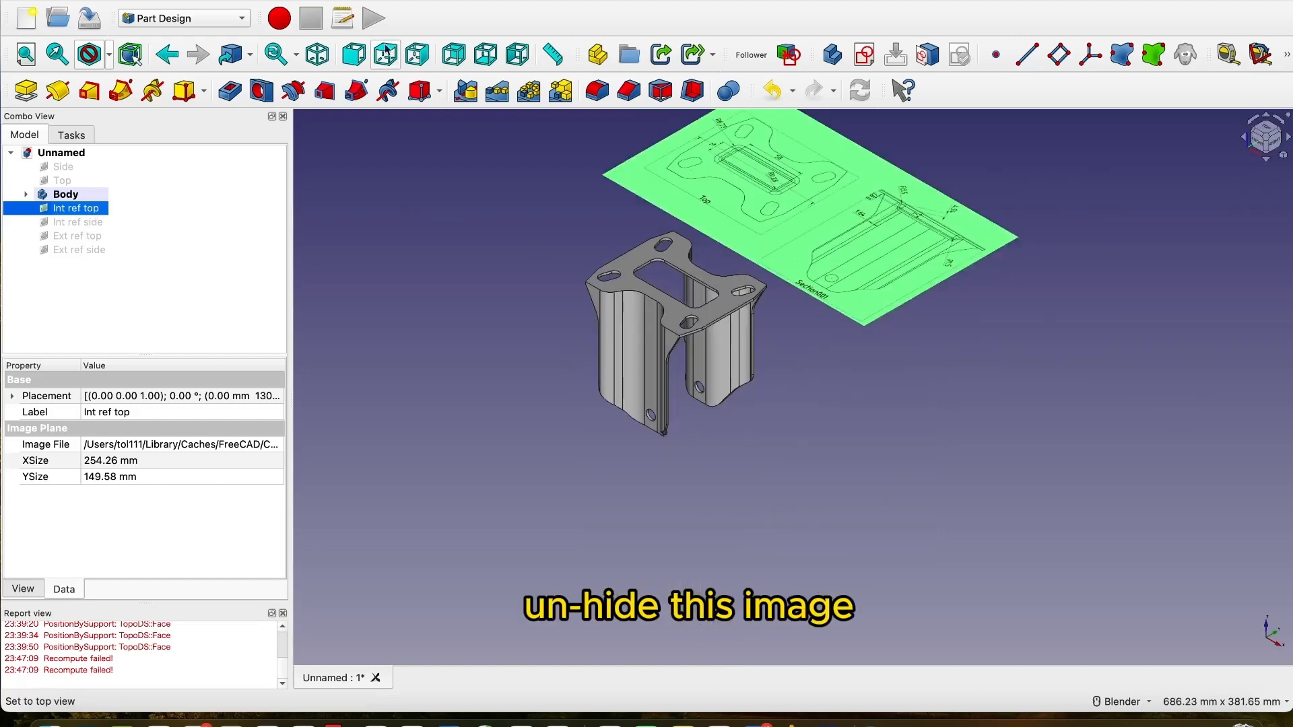
{"action": "left_click", "coordinate": [393, 54]}
{"action": "scroll", "coordinate": [605, 218], "scroll_direction": "up", "scroll_amount": 5}
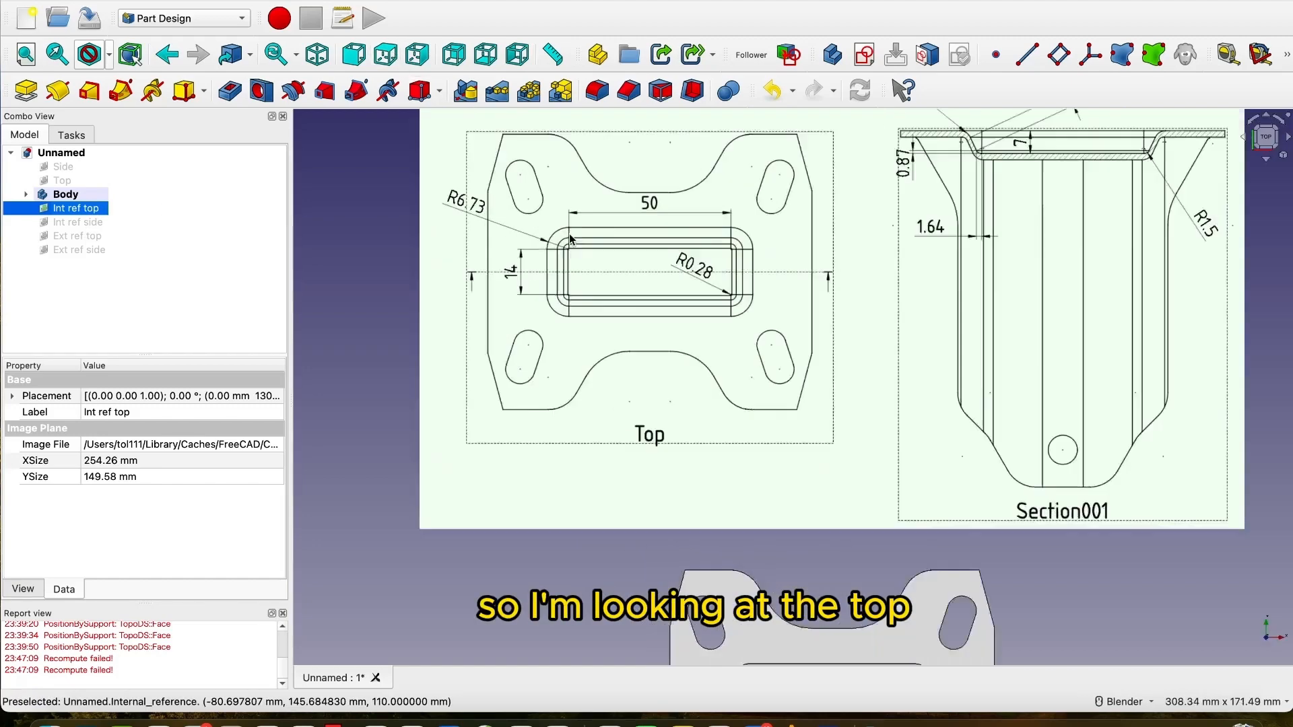
Examine the length, height and corner radius dimensions of the inner rectangle on the top reference drawing.
{"action": "scroll", "coordinate": [568, 233], "scroll_direction": "up", "scroll_amount": 3}
{"action": "scroll", "coordinate": [568, 233], "scroll_direction": "down", "scroll_amount": 3}
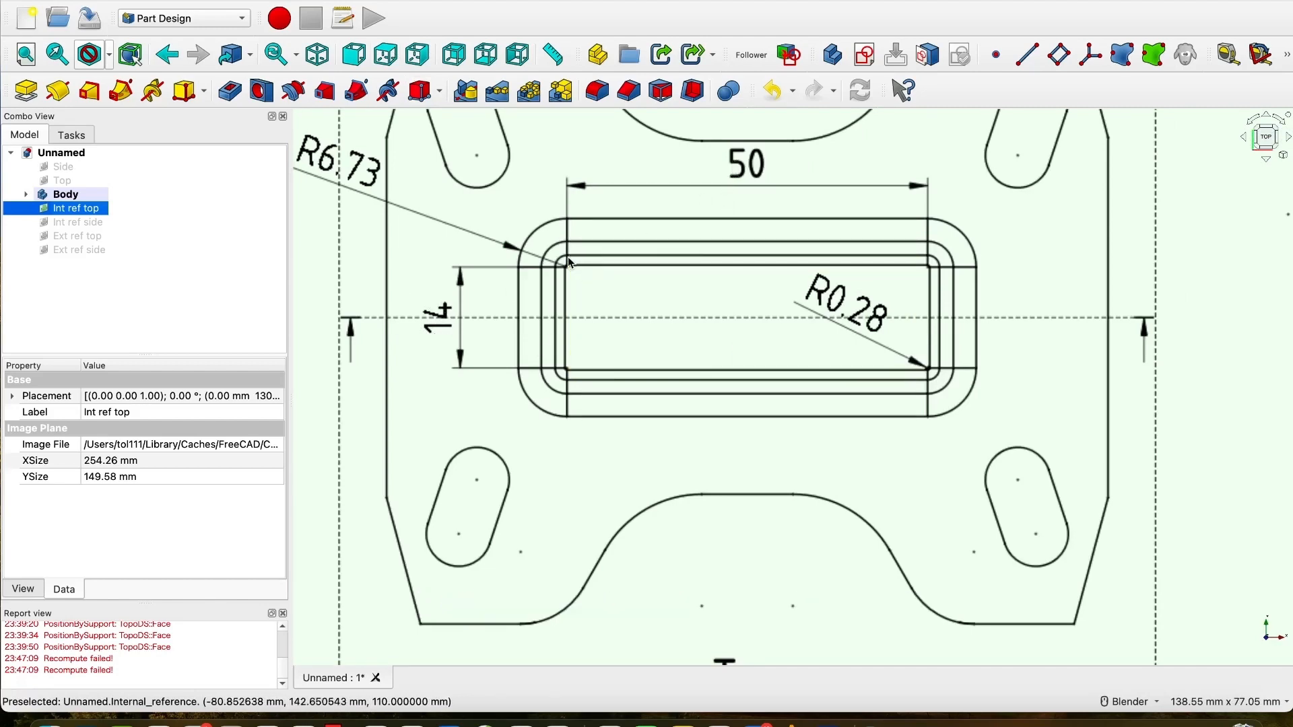
{"action": "scroll", "coordinate": [567, 262], "scroll_direction": "up", "scroll_amount": 5}
{"action": "scroll", "coordinate": [557, 277], "scroll_direction": "down", "scroll_amount": 6}
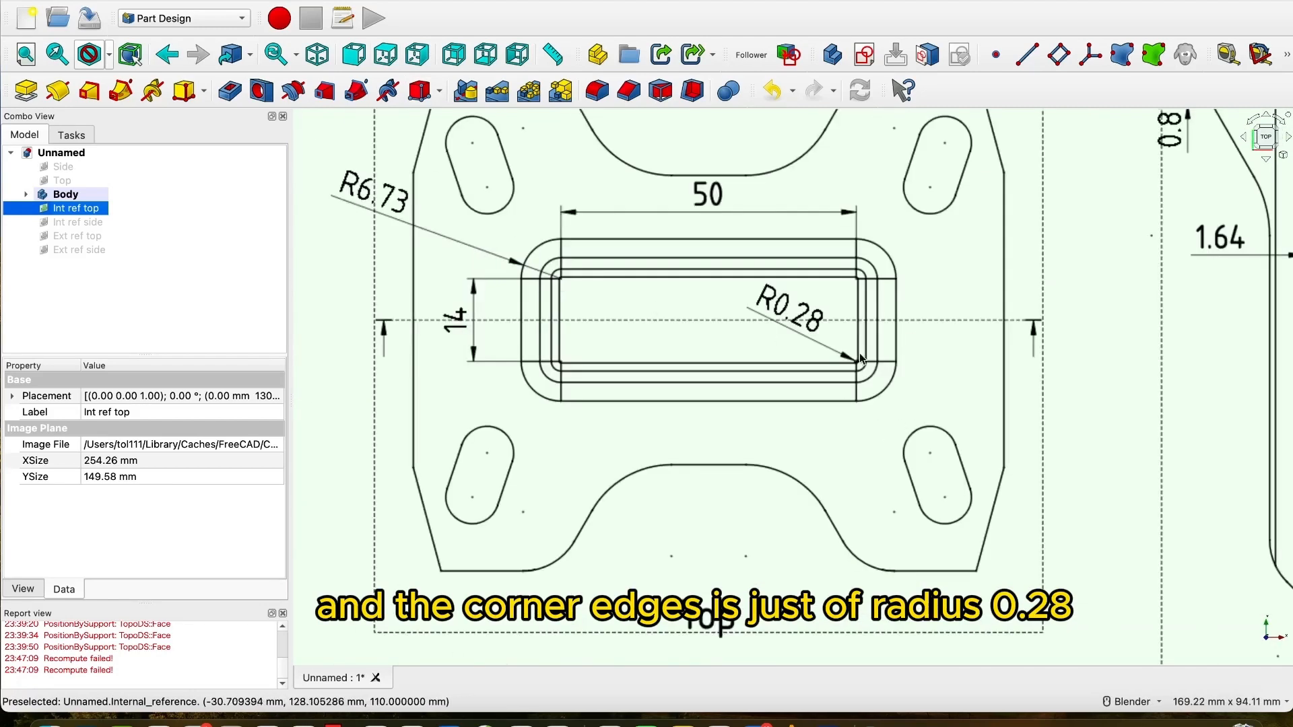
{"action": "scroll", "coordinate": [859, 353], "scroll_direction": "up", "scroll_amount": 6}
{"action": "scroll", "coordinate": [849, 412], "scroll_direction": "down", "scroll_amount": 3}
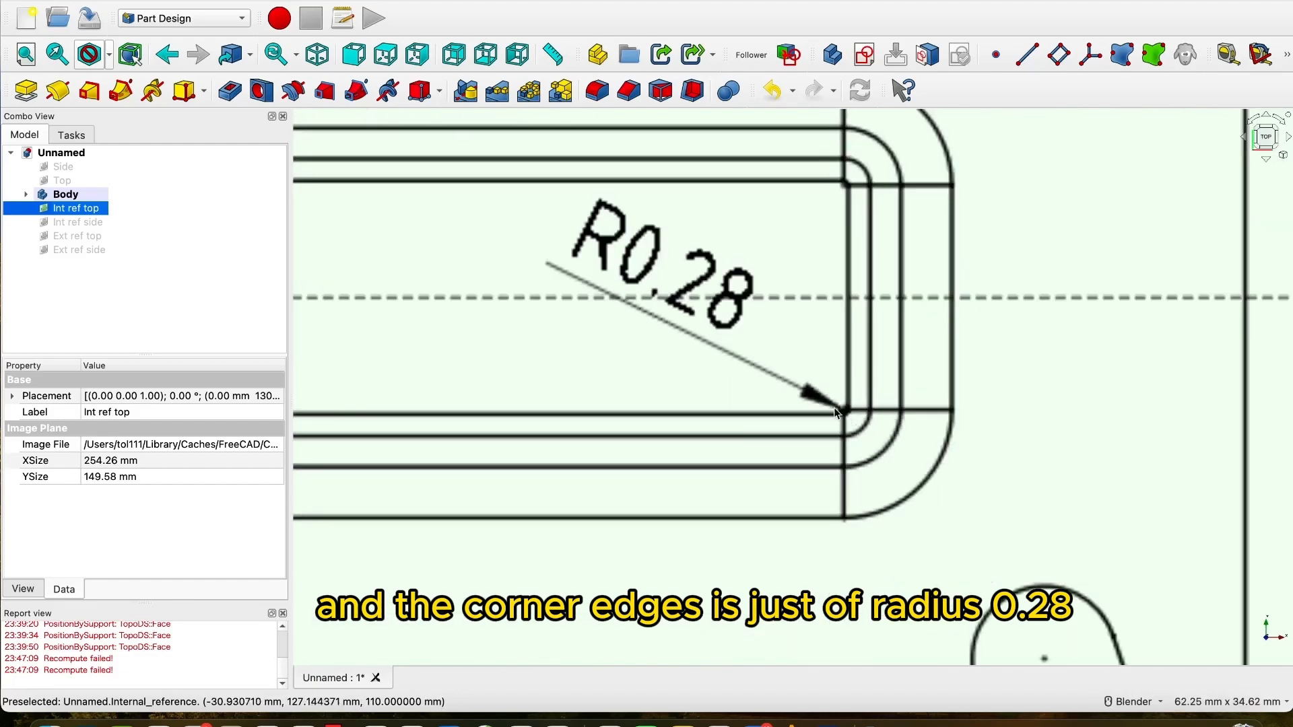
{"action": "scroll", "coordinate": [835, 410], "scroll_direction": "down", "scroll_amount": 10}
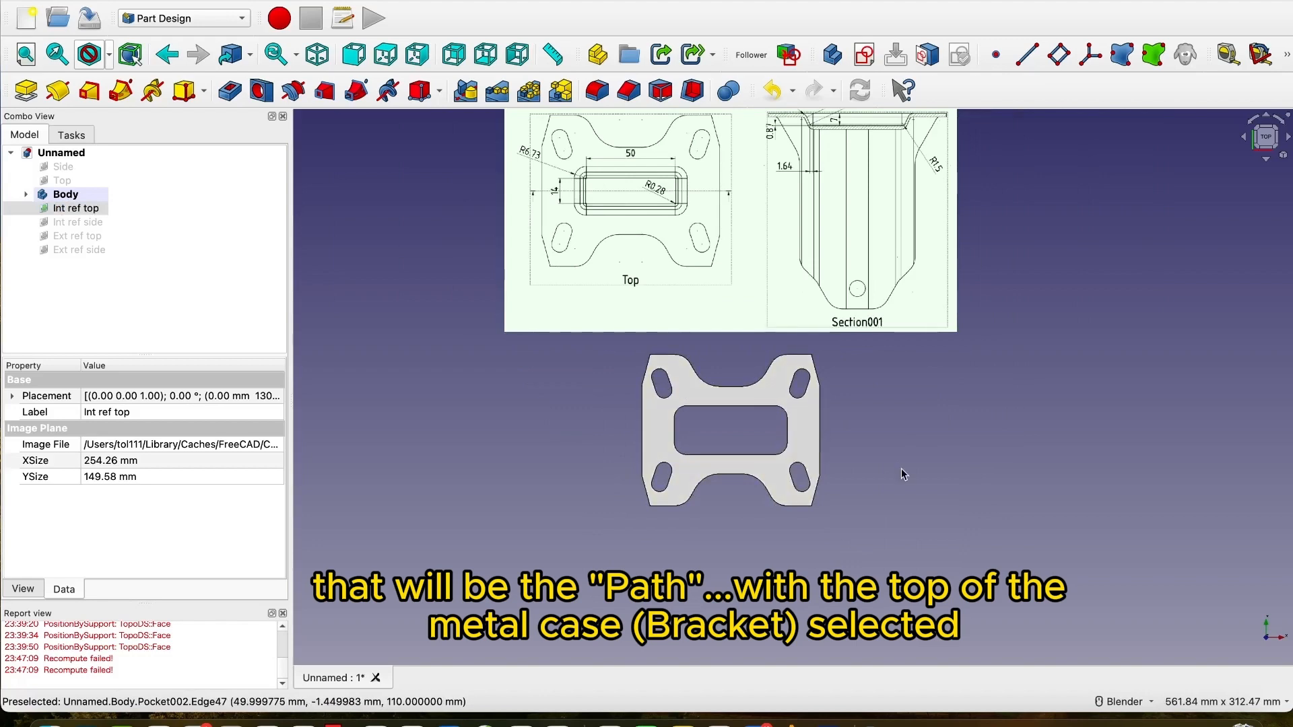
Create a new sketch on the top face of the bracket.
{"action": "middle_click_drag", "start_coordinate": [825, 470], "coordinate": [807, 355]}
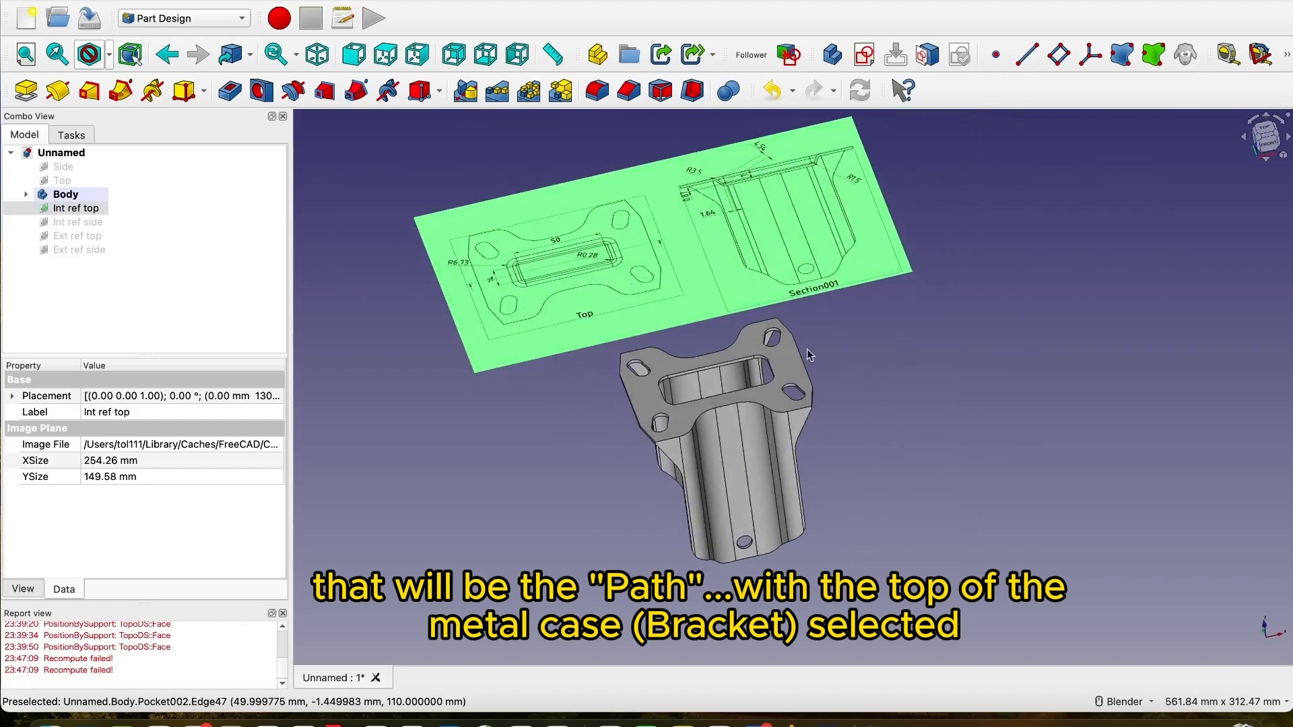
{"action": "left_click", "coordinate": [657, 367]}
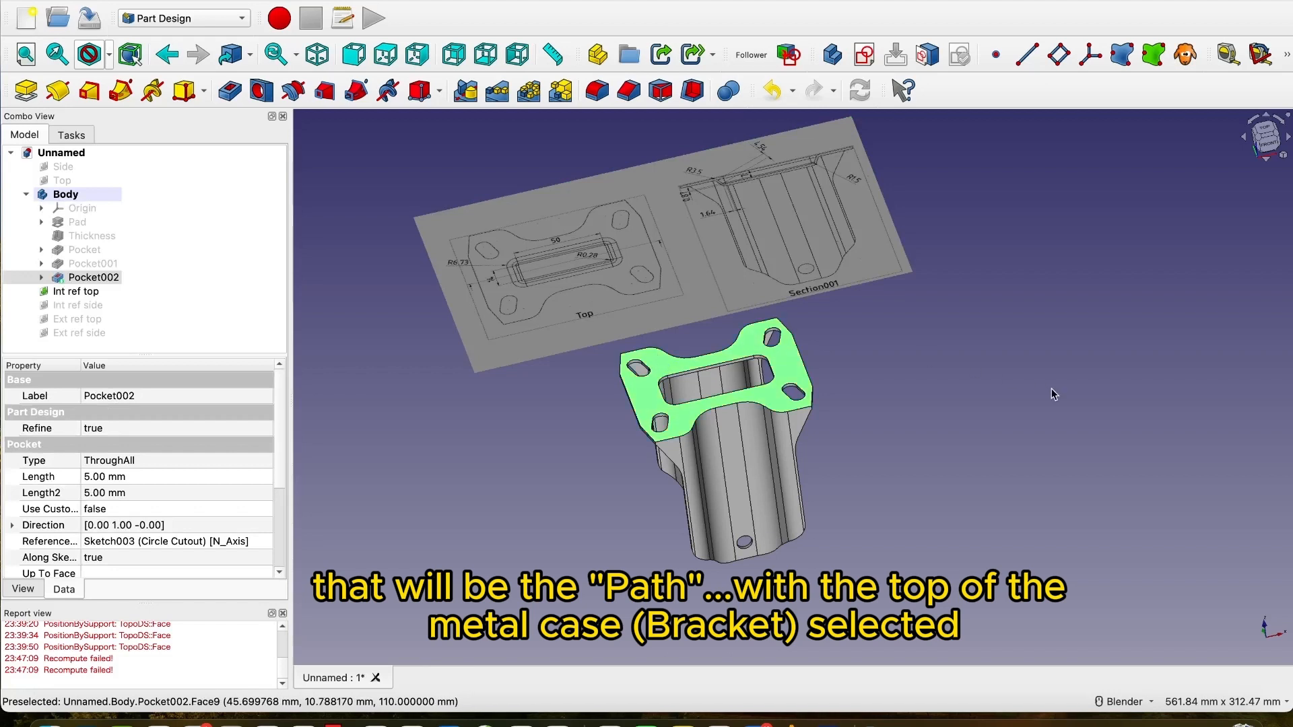
{"action": "left_click", "coordinate": [864, 55]}
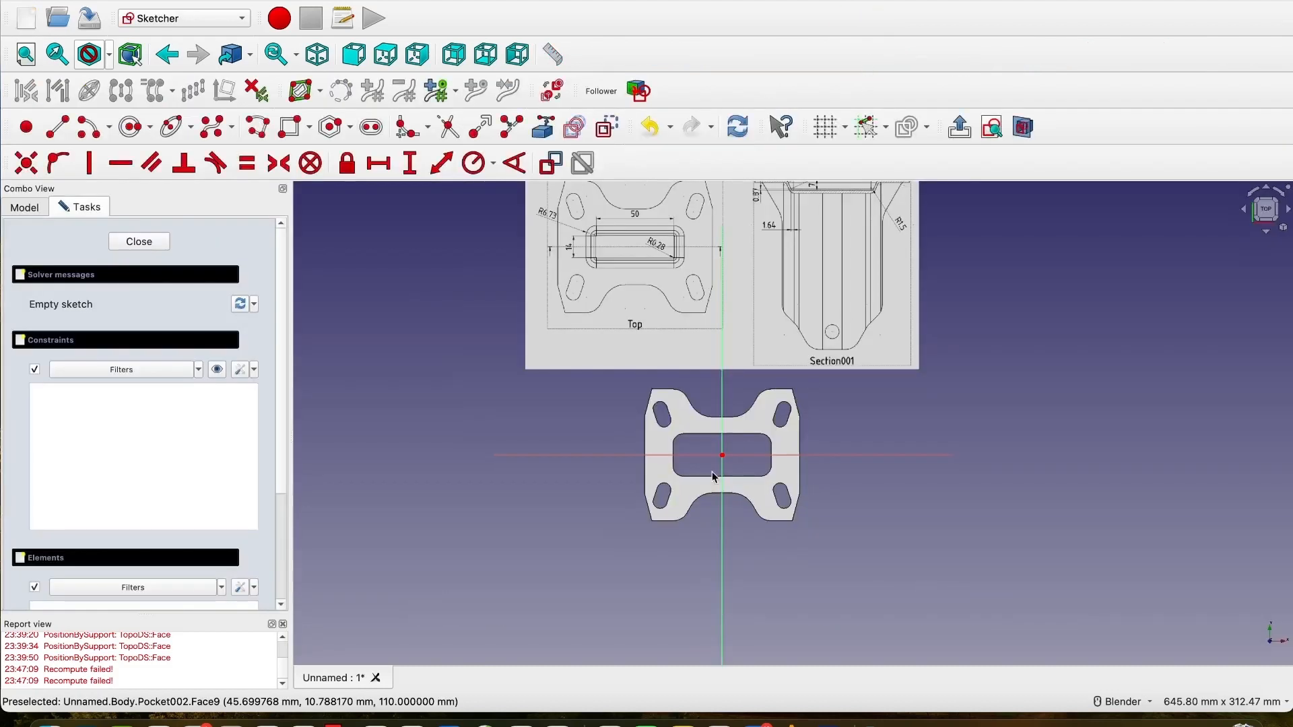
{"action": "scroll", "coordinate": [713, 476], "scroll_direction": "up", "scroll_amount": 6}
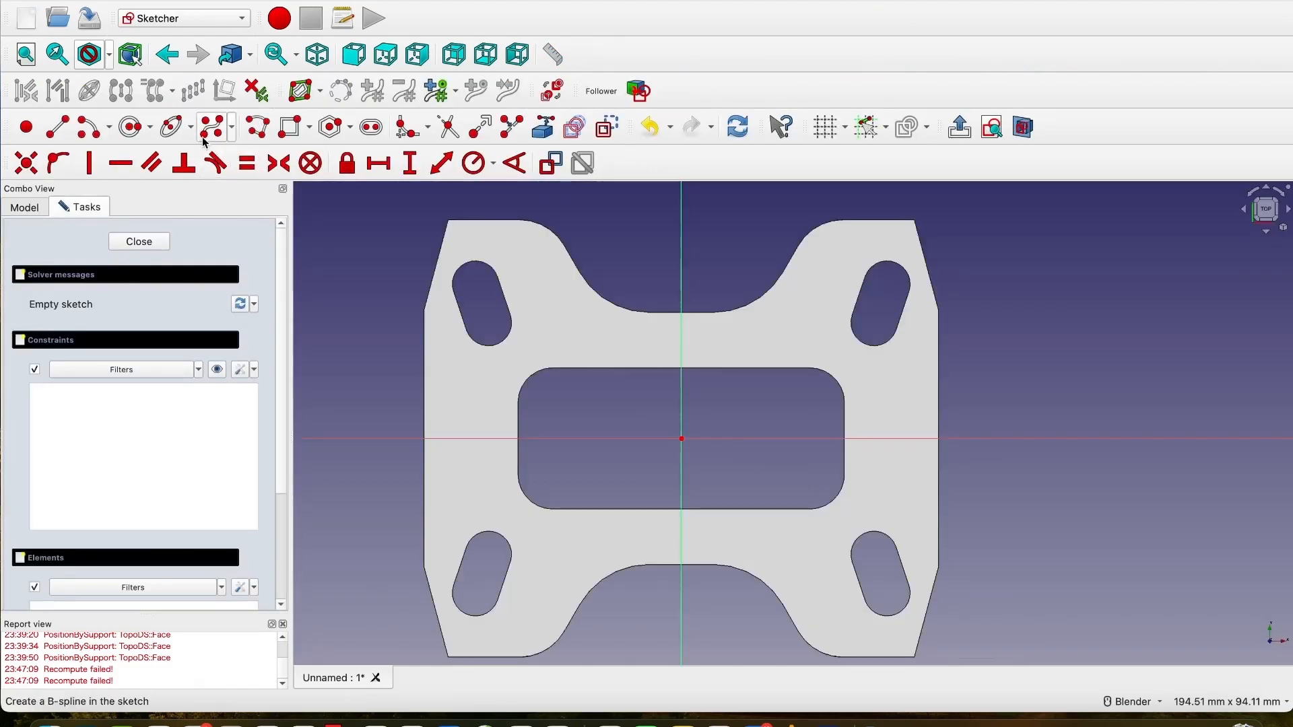
Sketch a rounded rectangle about 51 by 18 mm inside the bracket's central opening.
{"action": "left_click", "coordinate": [307, 127]}
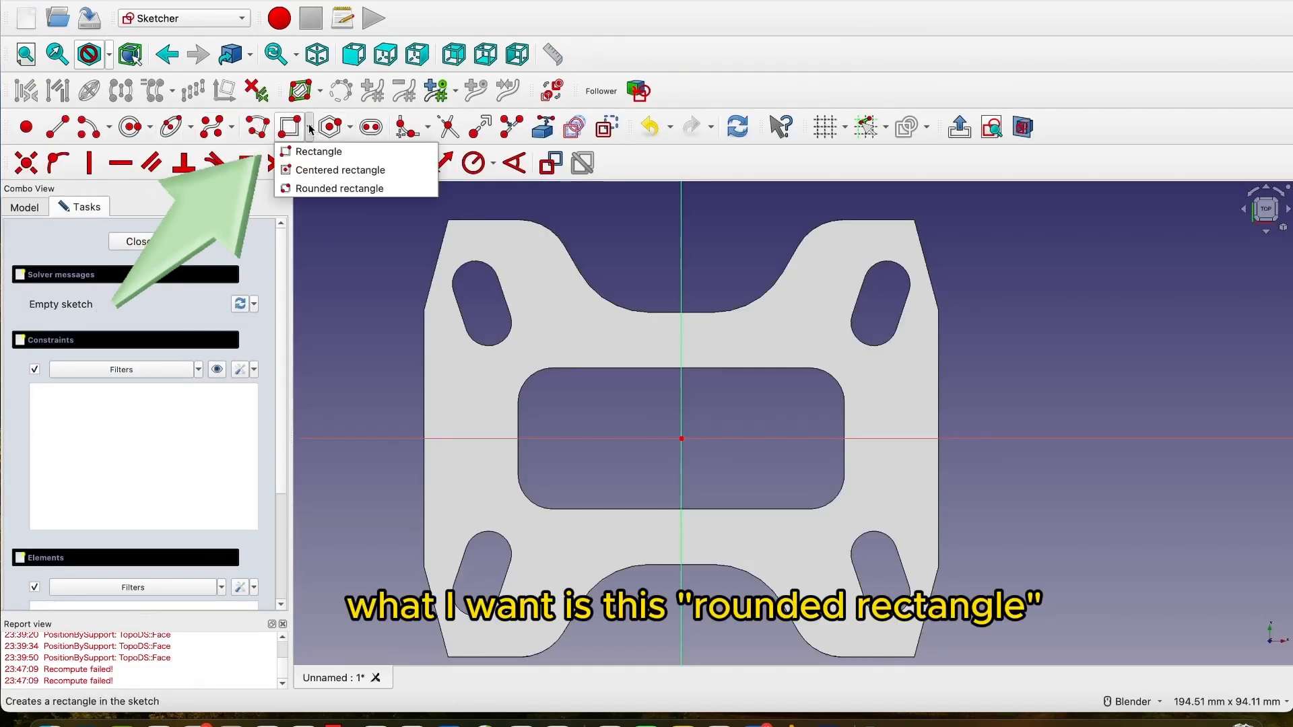
{"action": "left_click", "coordinate": [327, 188]}
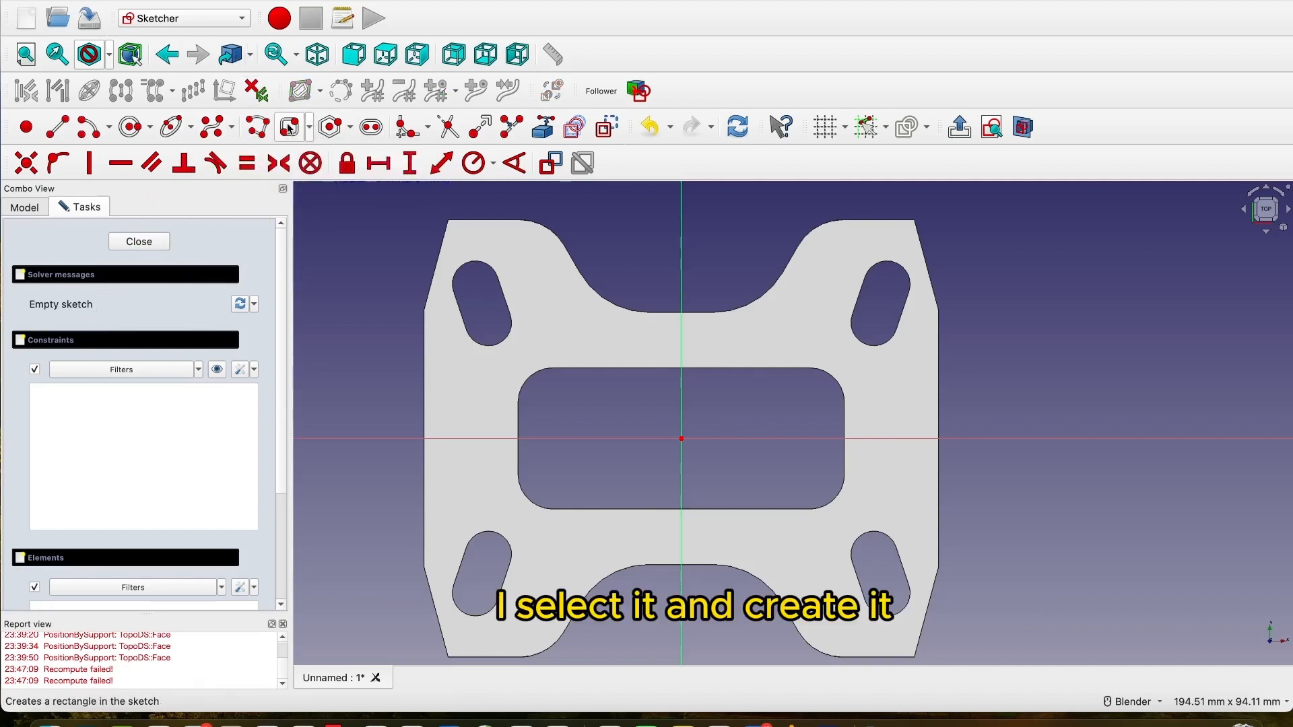
{"action": "left_click", "coordinate": [547, 392]}
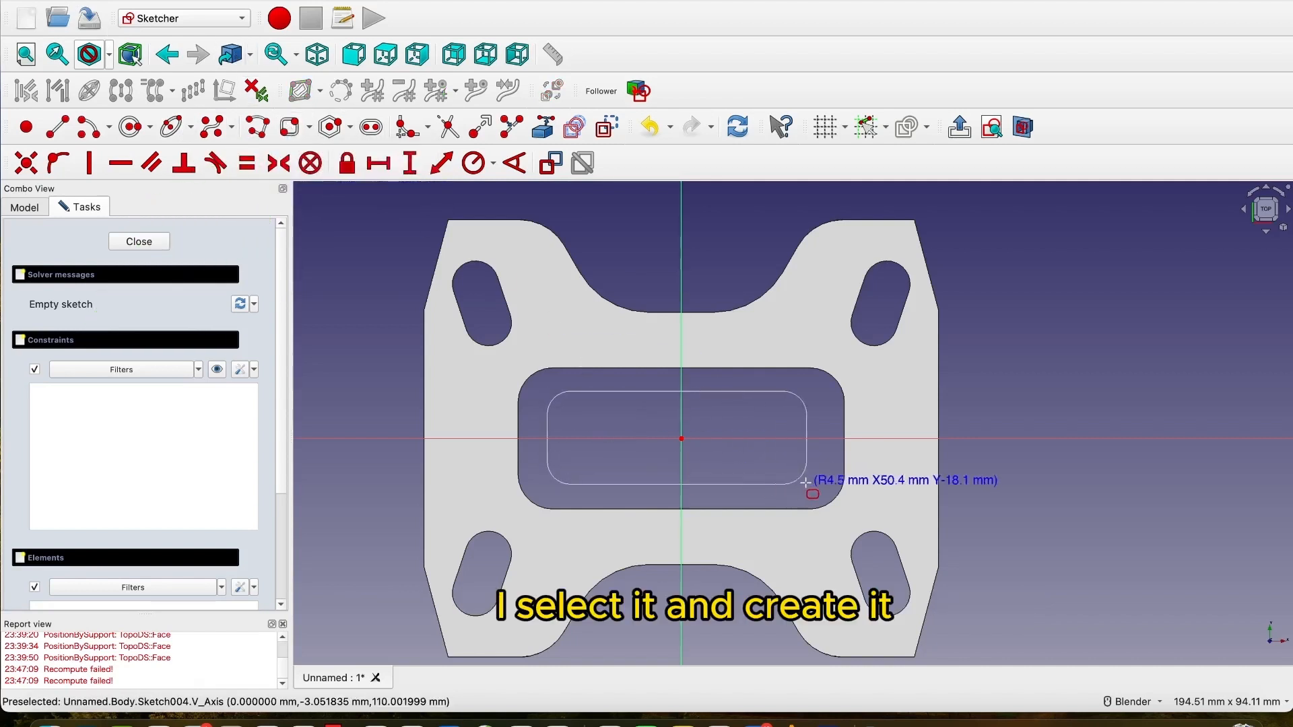
{"action": "left_click", "coordinate": [810, 484]}
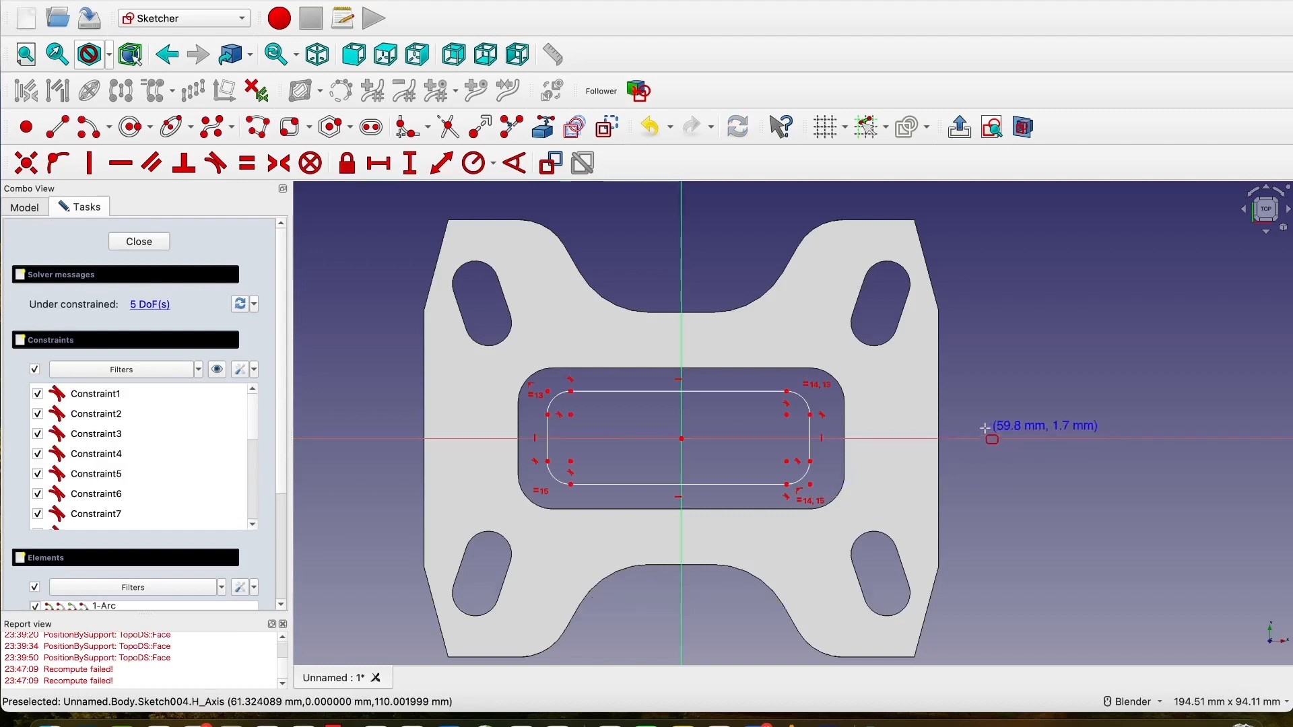
{"action": "key", "text": "Escape"}
Constrain two diagonally opposite corner arc centres of the rounded rectangle to be symmetric about the origin.
{"action": "left_click", "coordinate": [571, 416]}
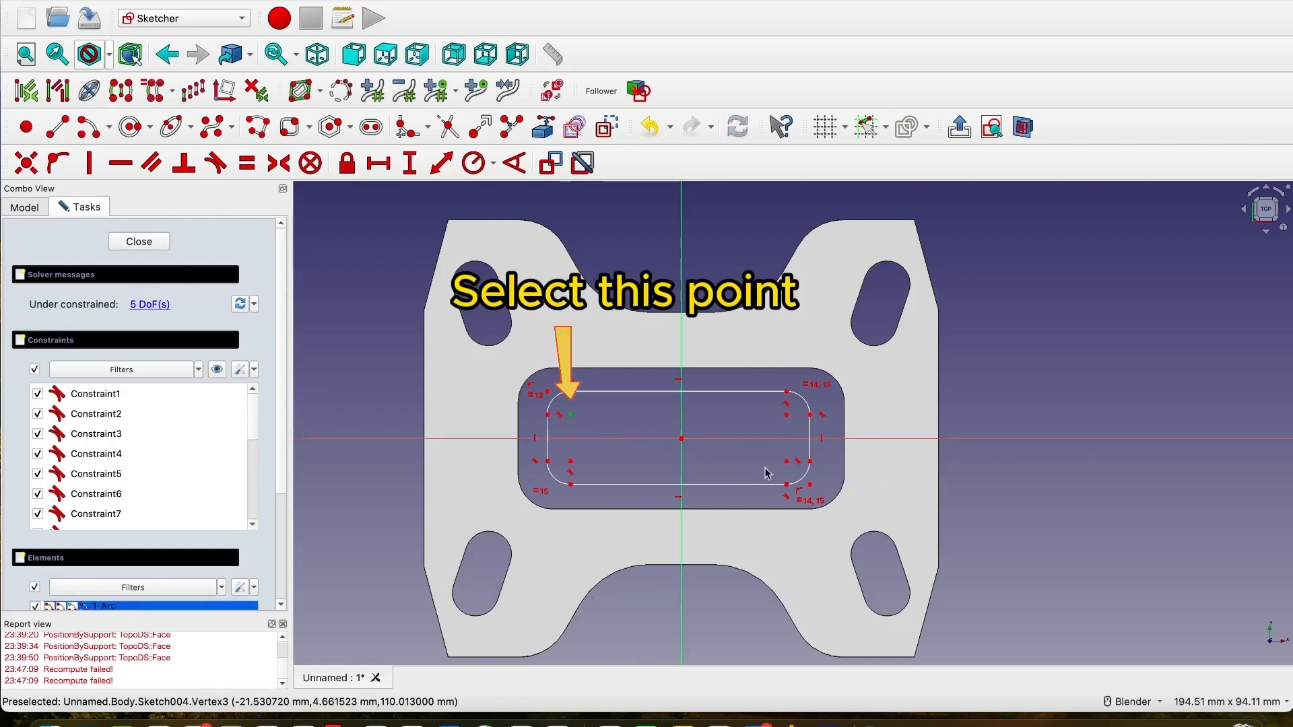
{"action": "left_click", "coordinate": [786, 462]}
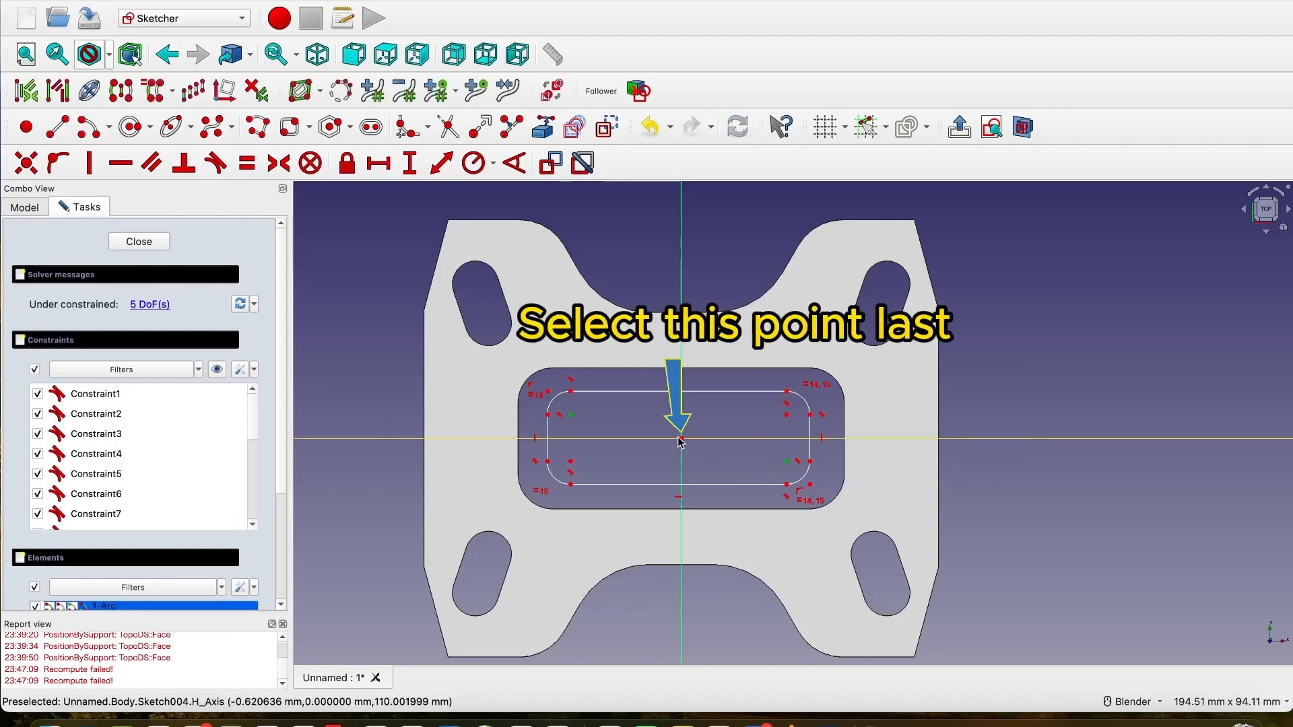
{"action": "left_click", "coordinate": [682, 439]}
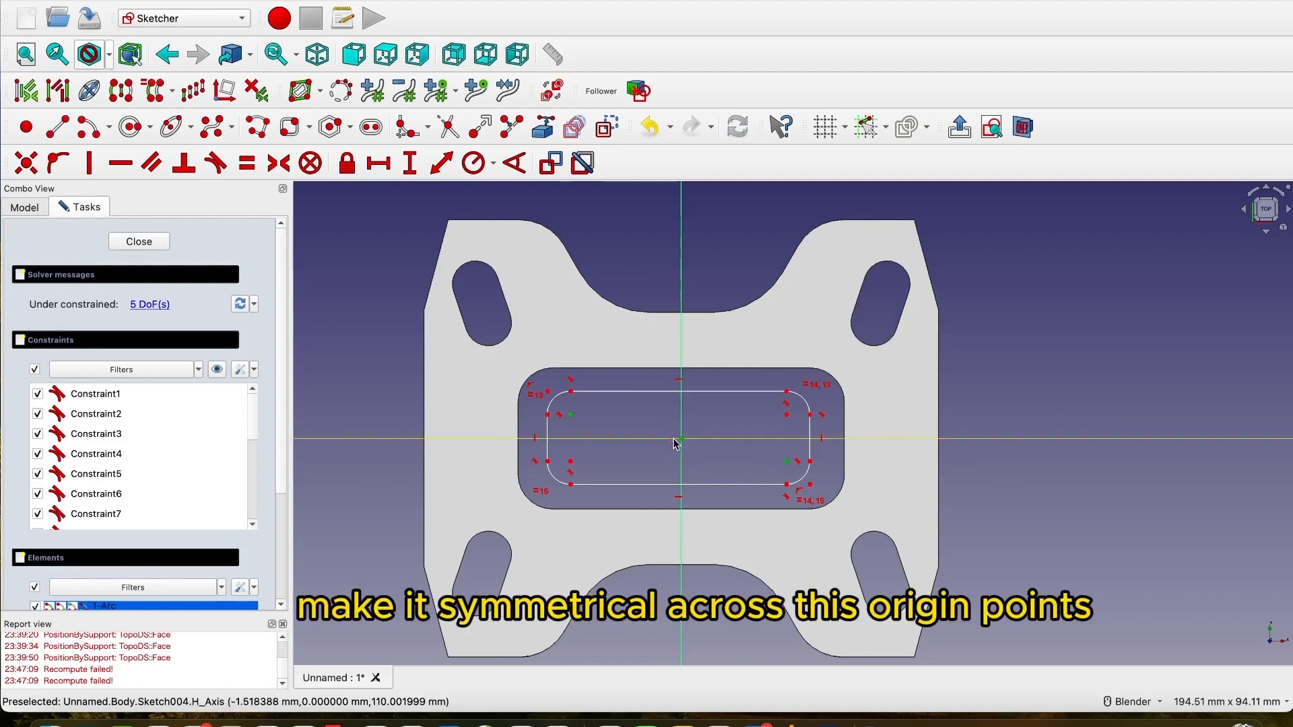
{"action": "left_click", "coordinate": [279, 163]}
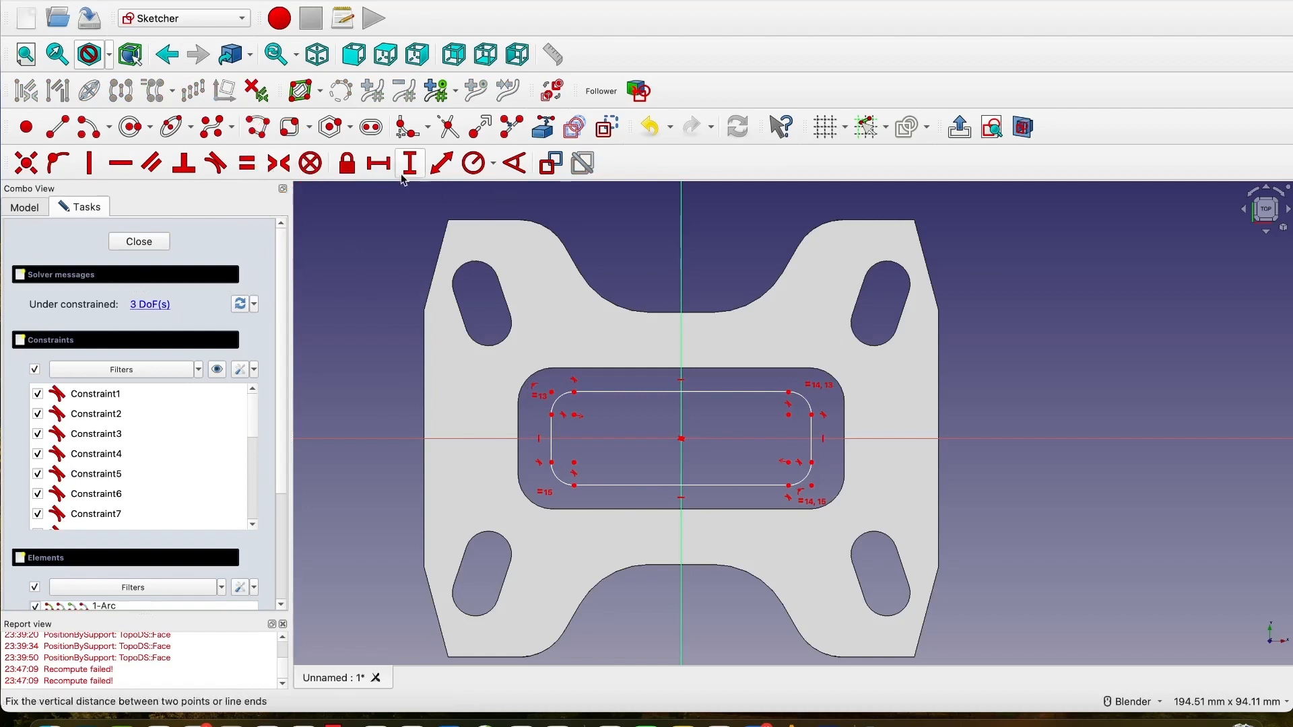
Constrain the rounded rectangle's straight upper edge to 50 mm and its straight side edge to 14 mm.
{"action": "left_click", "coordinate": [378, 163]}
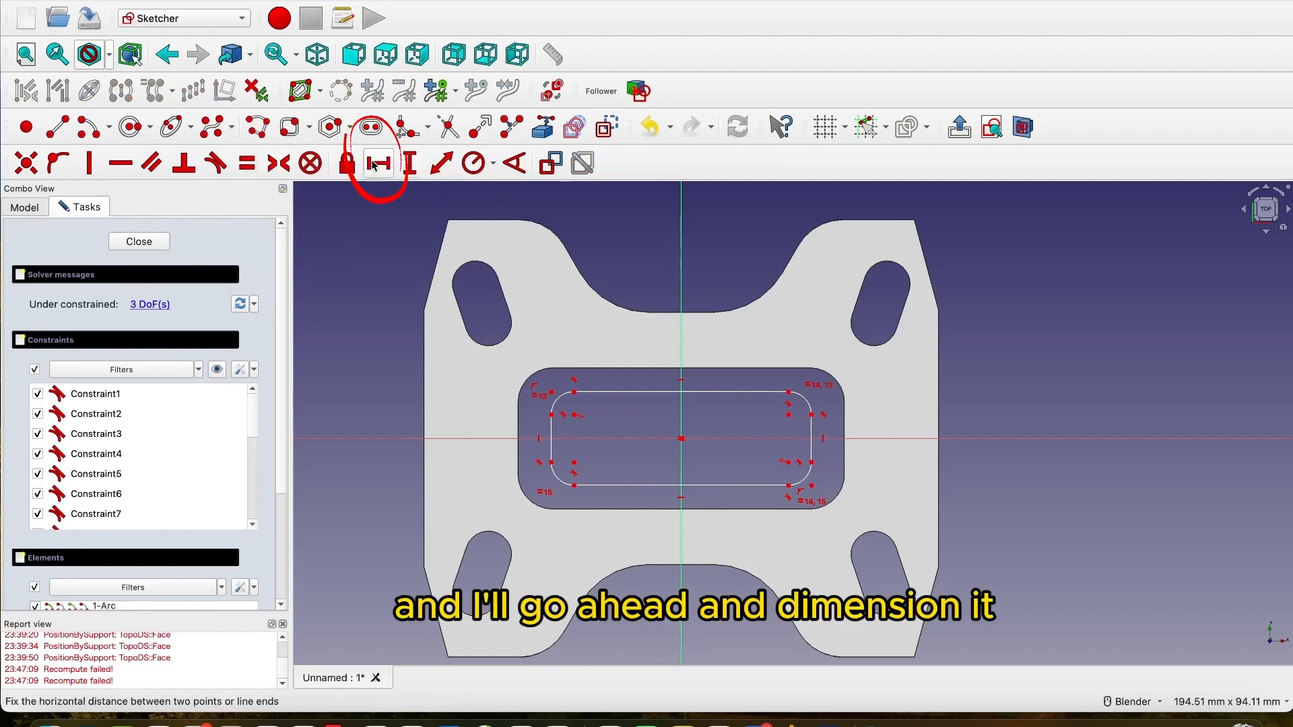
{"action": "left_click", "coordinate": [639, 391]}
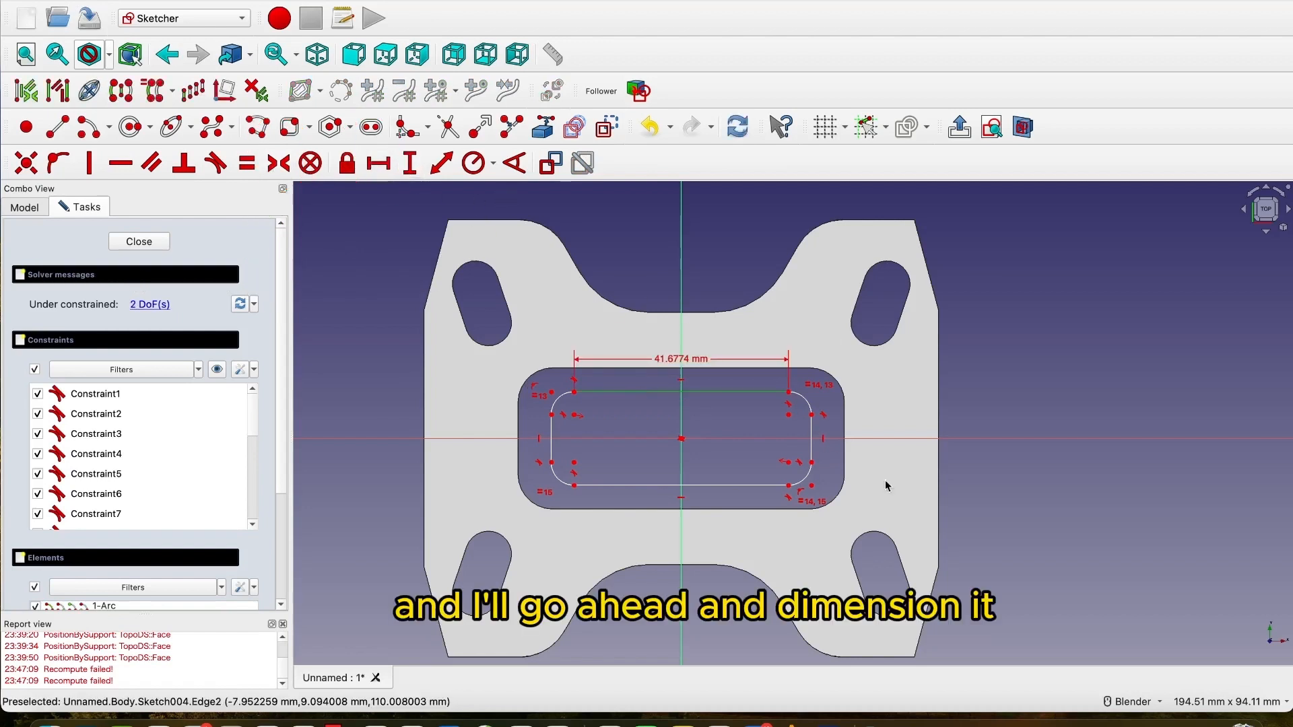
{"action": "type", "text": "50"}
{"action": "key", "text": "Return"}
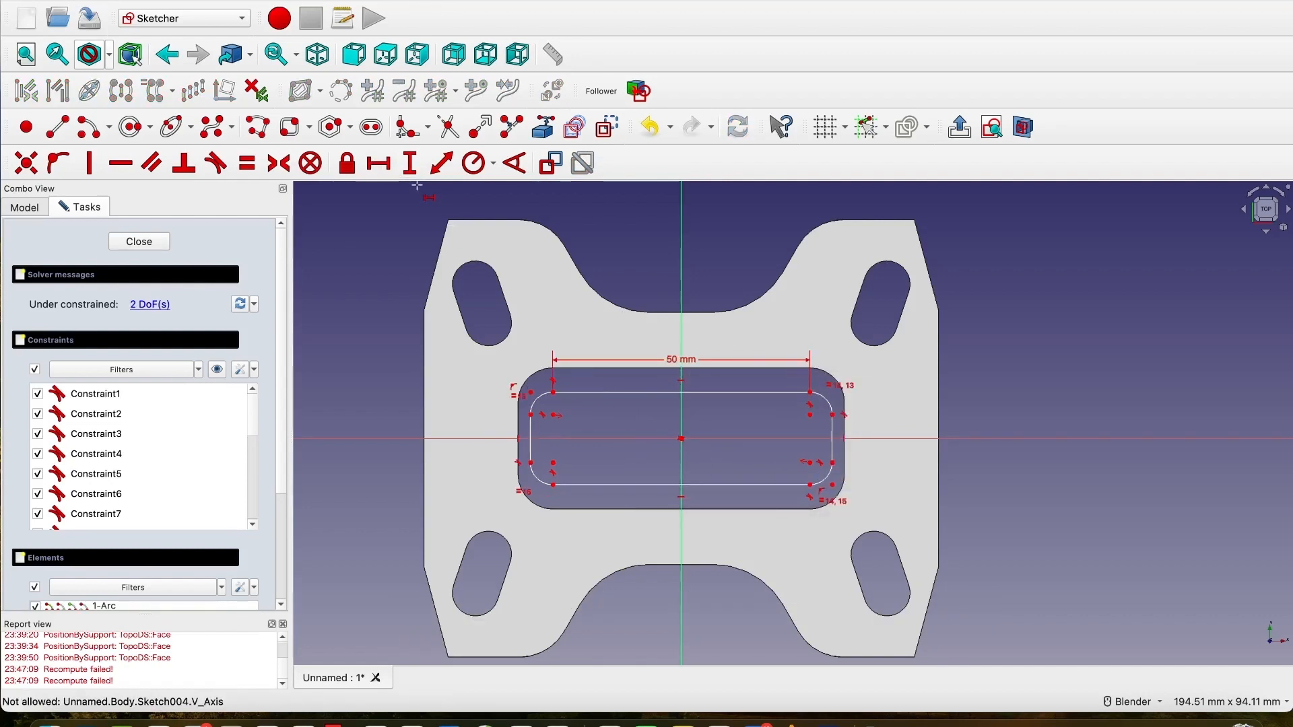
{"action": "left_click", "coordinate": [409, 163]}
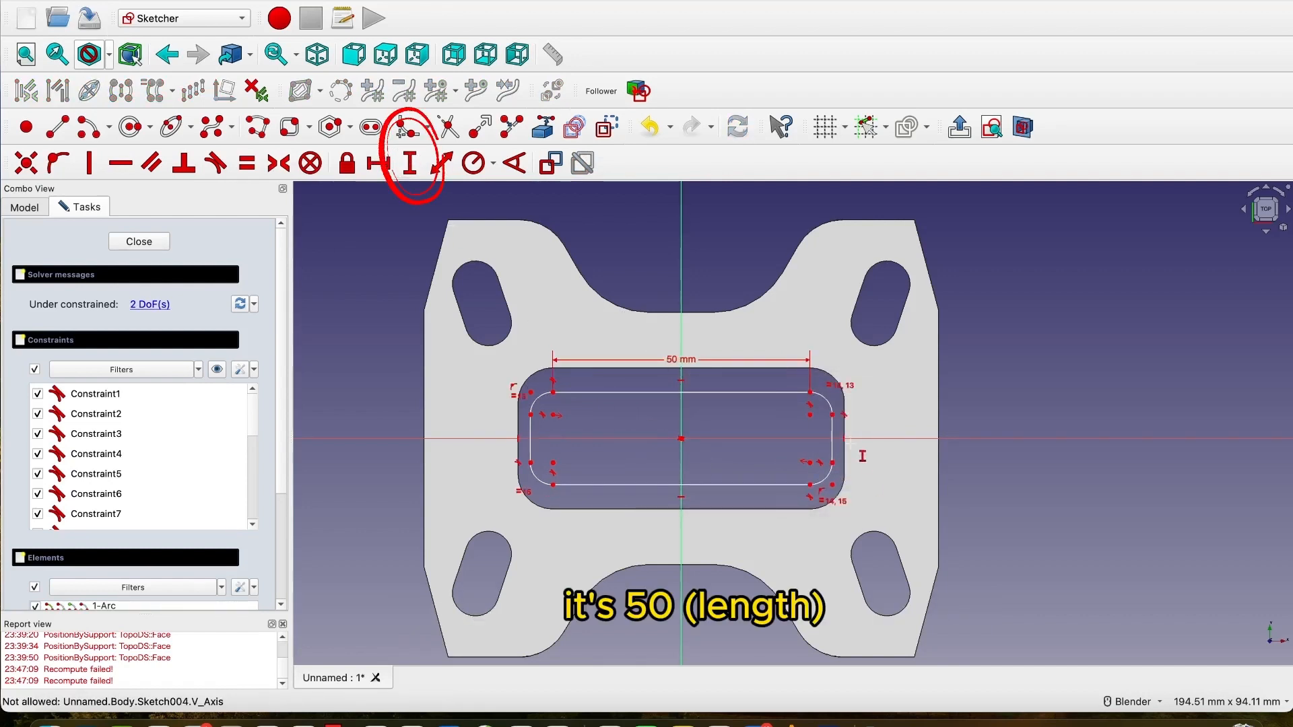
{"action": "left_click", "coordinate": [834, 432]}
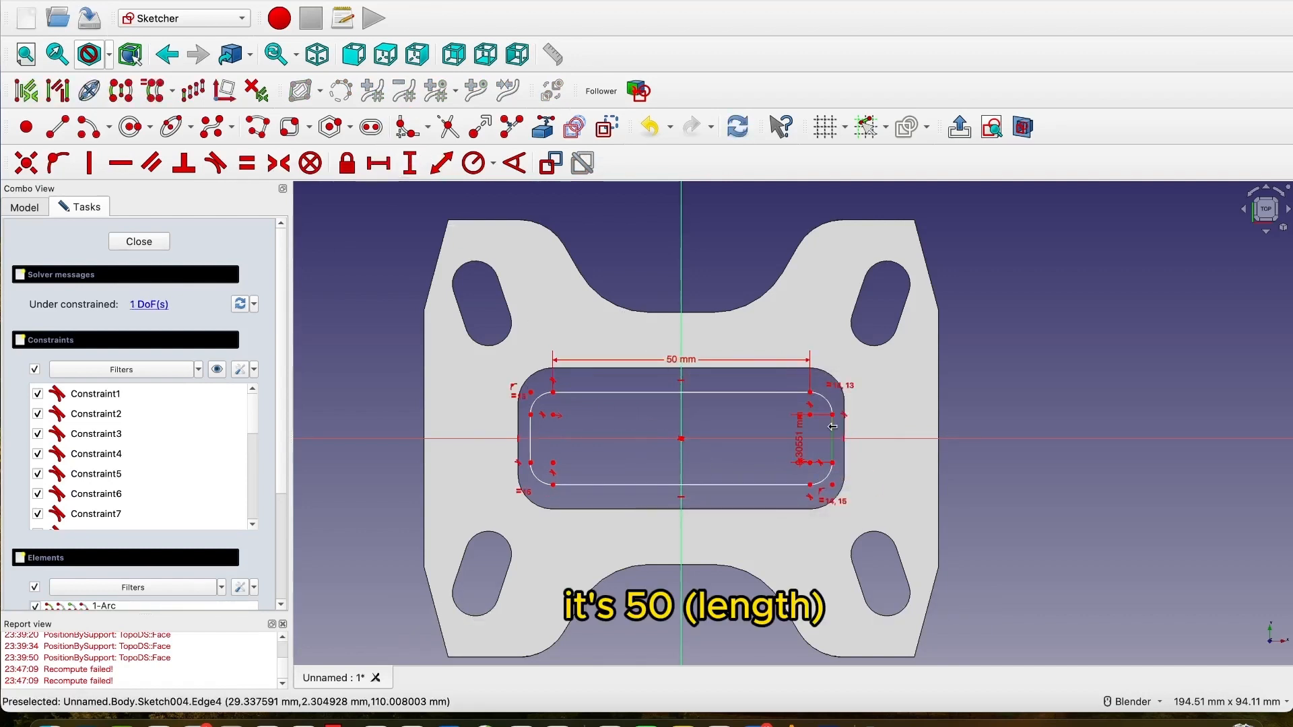
{"action": "type", "text": "14"}
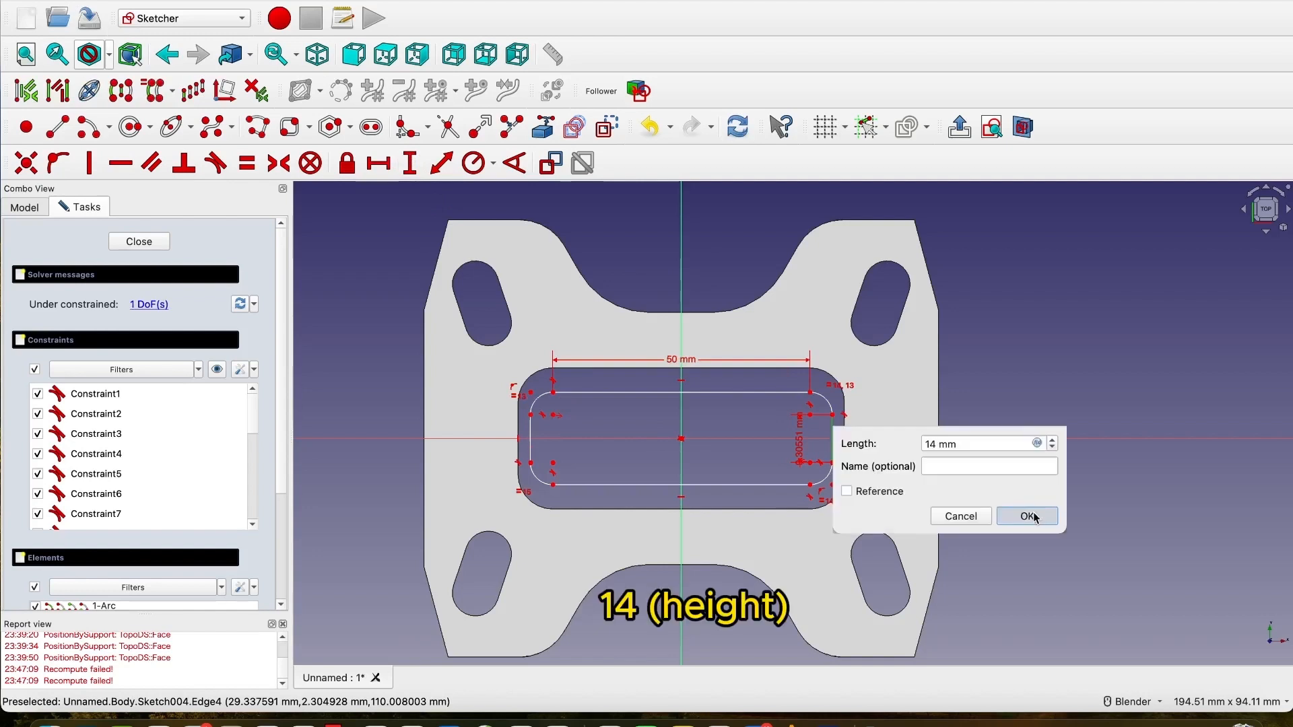
{"action": "left_click", "coordinate": [1028, 517]}
Constrain the rounded rectangle's corner arc radius to 0.28 mm.
{"action": "scroll", "coordinate": [789, 380], "scroll_direction": "up", "scroll_amount": 2}
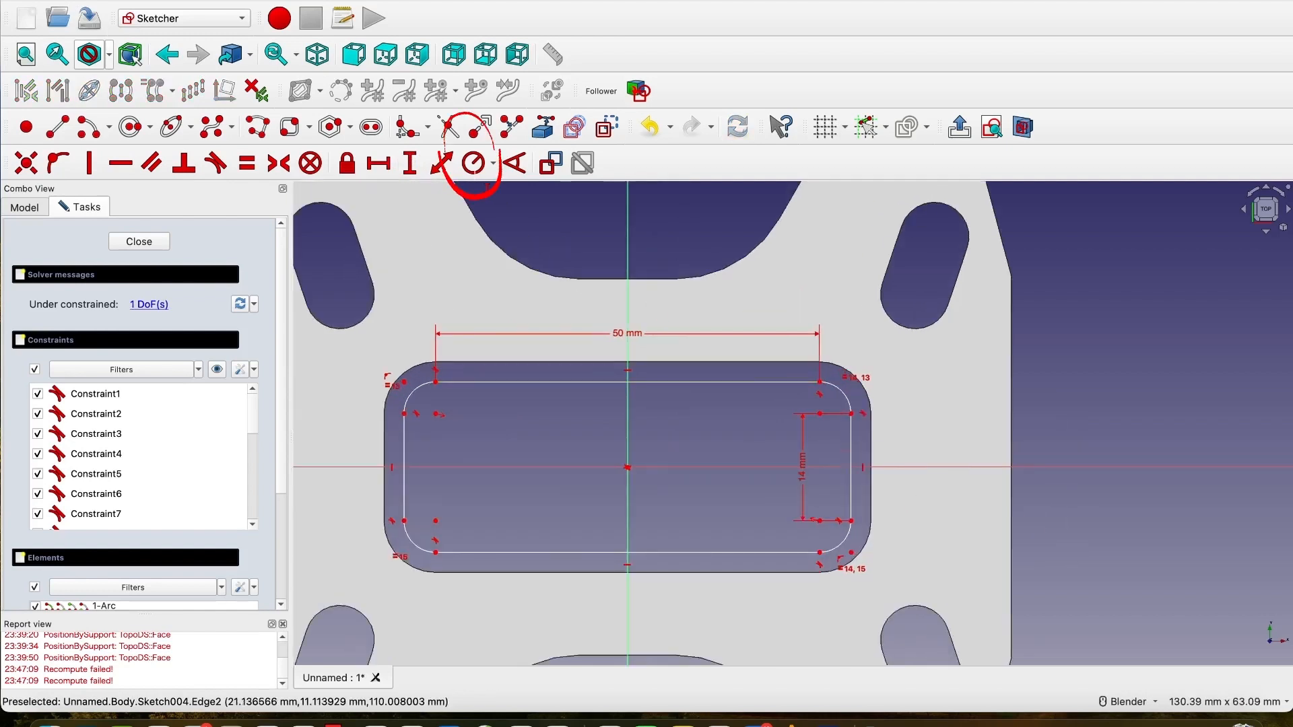
{"action": "left_click", "coordinate": [473, 163]}
{"action": "left_click", "coordinate": [841, 391]}
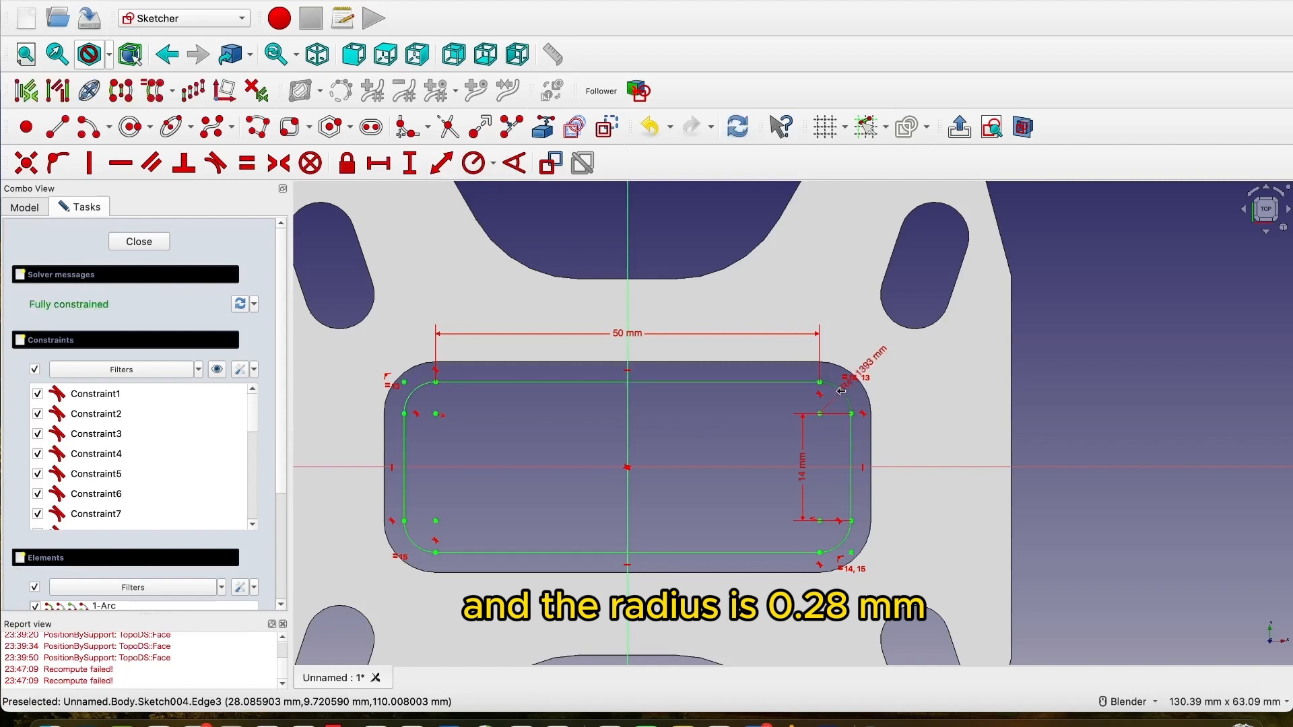
{"action": "type", "text": "0.28"}
{"action": "left_click", "coordinate": [1048, 488]}
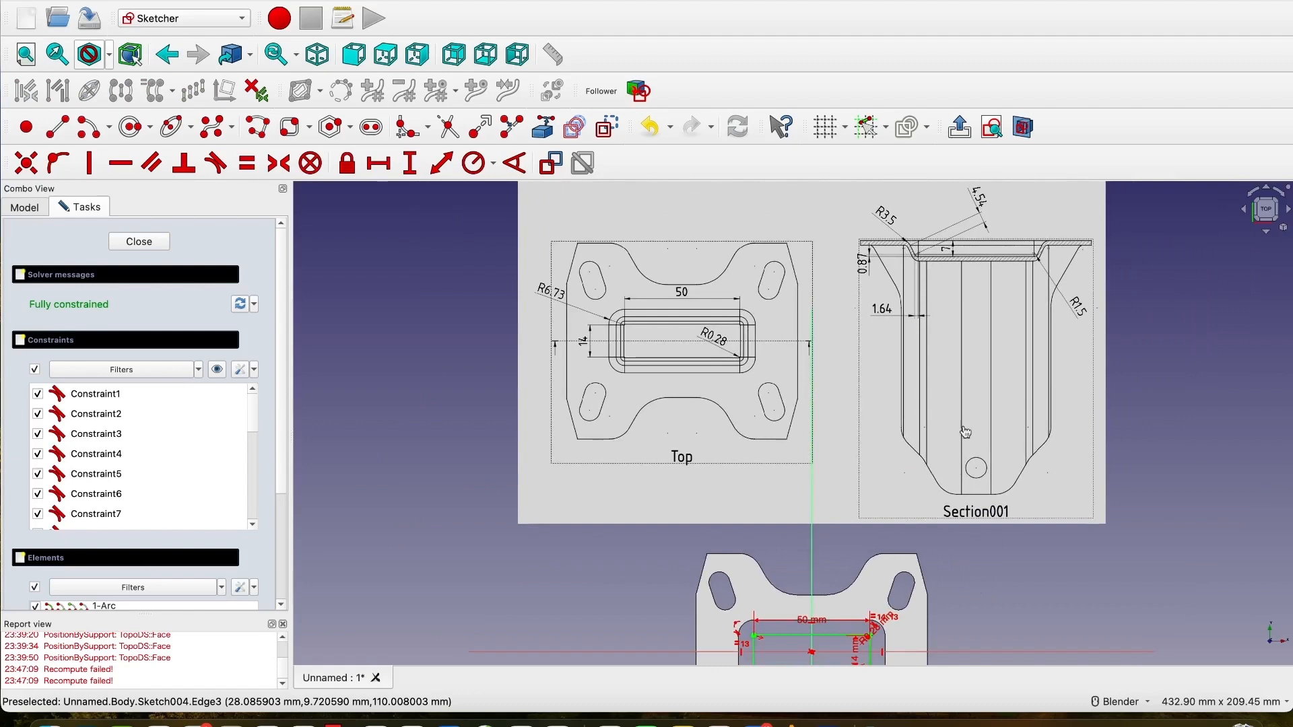
Check the recess depth dimension on the section reference drawing and finish editing the rounded rectangle sketch.
{"action": "middle_click_drag", "start_coordinate": [943, 267], "coordinate": [941, 298], "text": "shift"}
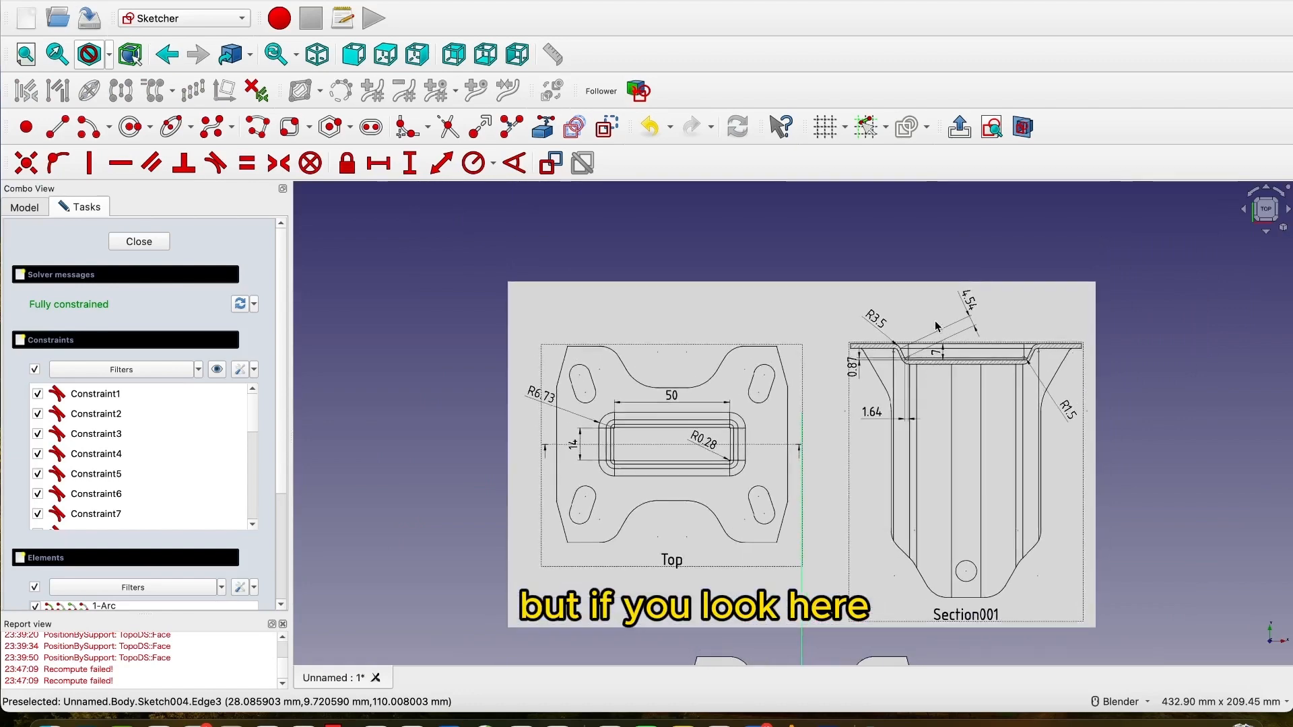
{"action": "scroll", "coordinate": [941, 298], "scroll_direction": "up", "scroll_amount": 5}
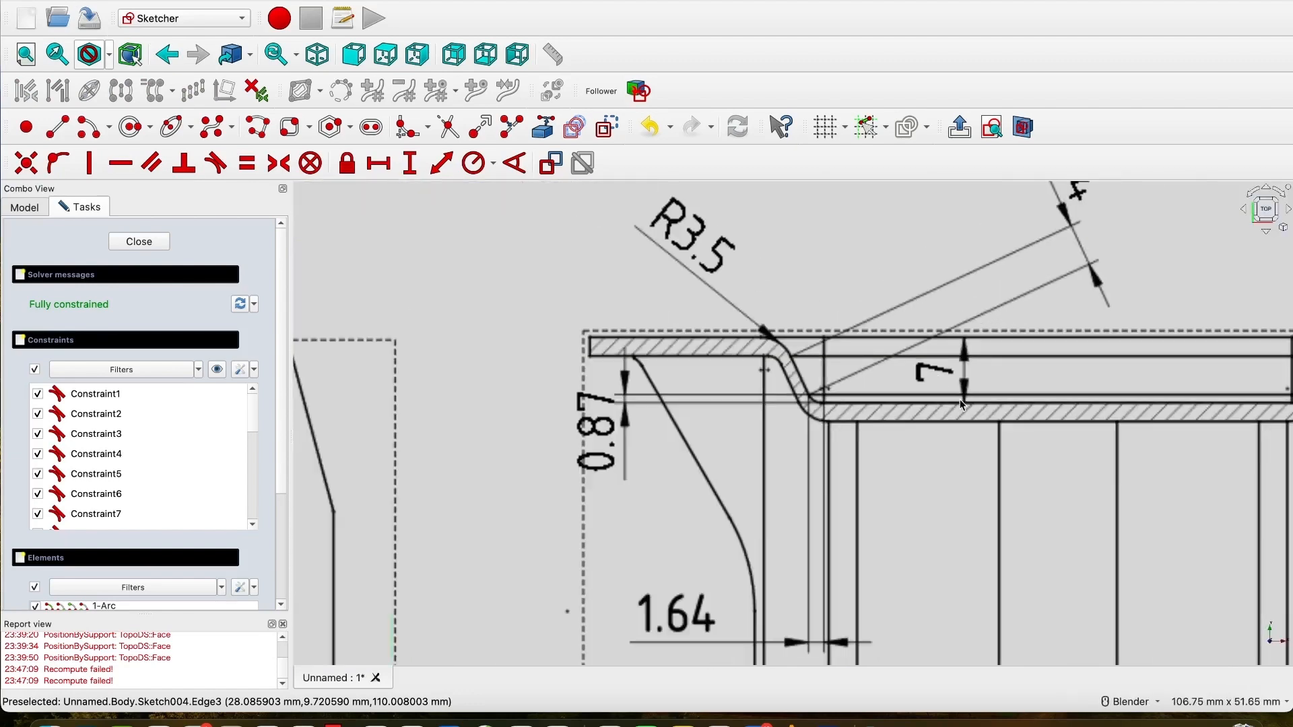
{"action": "scroll", "coordinate": [924, 402], "scroll_direction": "up", "scroll_amount": 1}
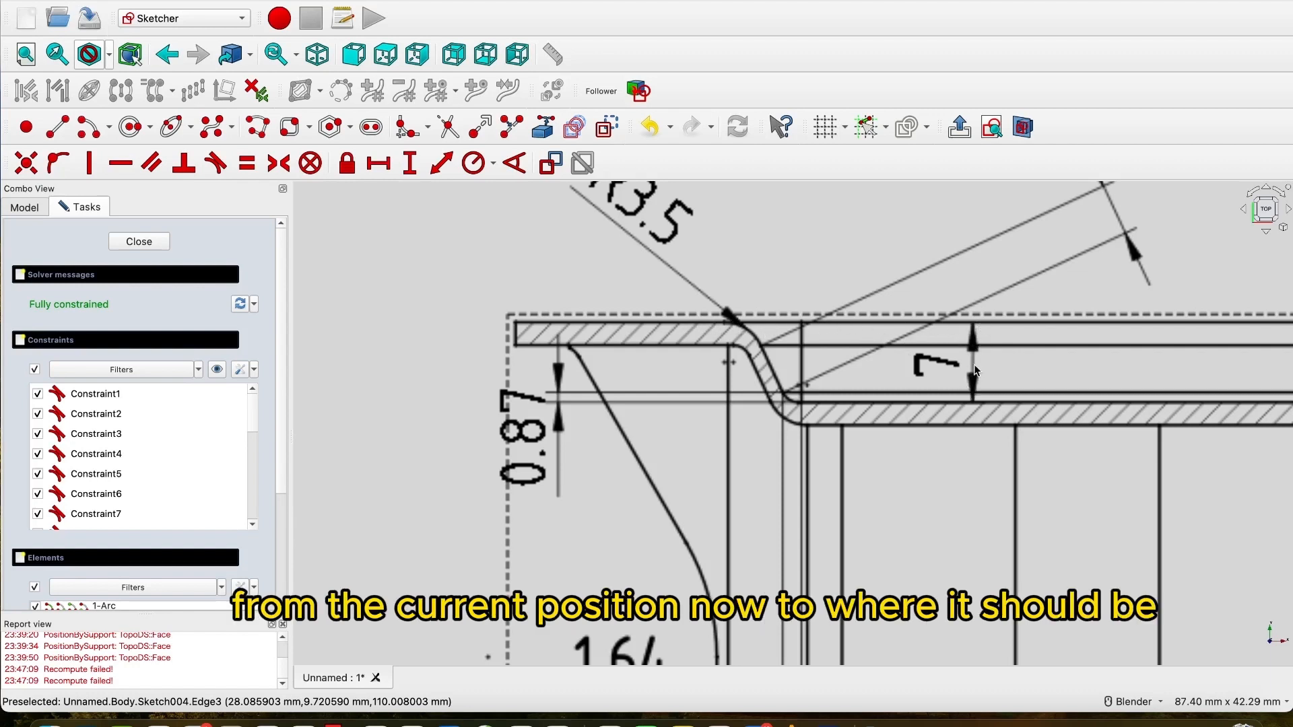
{"action": "scroll", "coordinate": [968, 396], "scroll_direction": "down", "scroll_amount": 10}
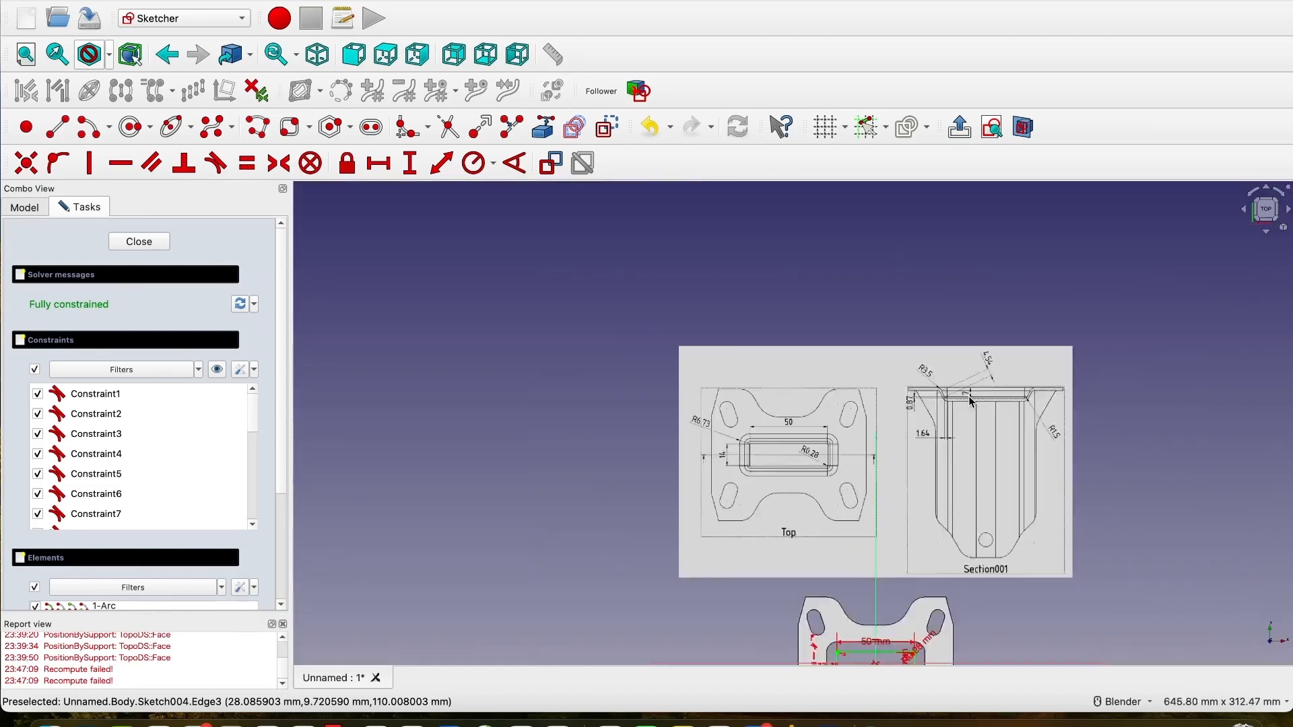
{"action": "middle_click_drag", "start_coordinate": [1004, 539], "coordinate": [903, 488], "text": "shift"}
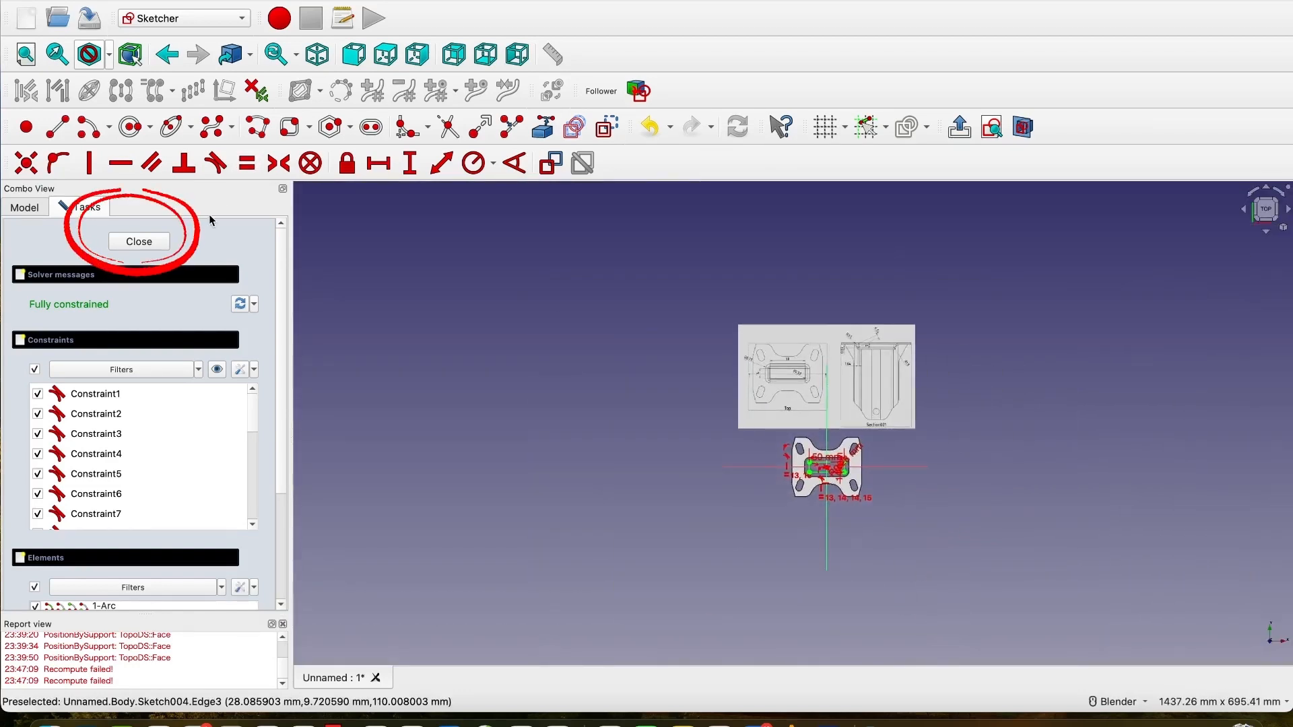
{"action": "left_click", "coordinate": [139, 241]}
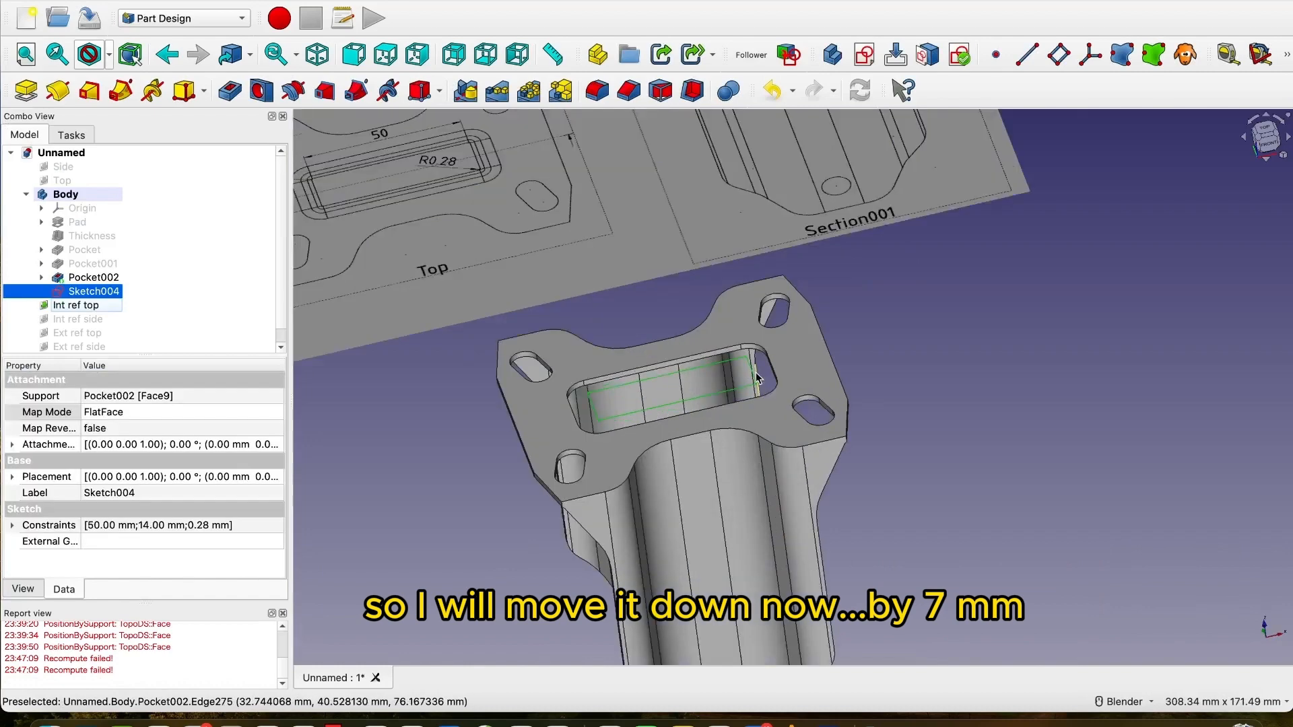
Rename the rounded rectangle sketch as Int Path.
{"action": "scroll", "coordinate": [756, 373], "scroll_direction": "up", "scroll_amount": 7}
{"action": "scroll", "coordinate": [731, 357], "scroll_direction": "down", "scroll_amount": 7}
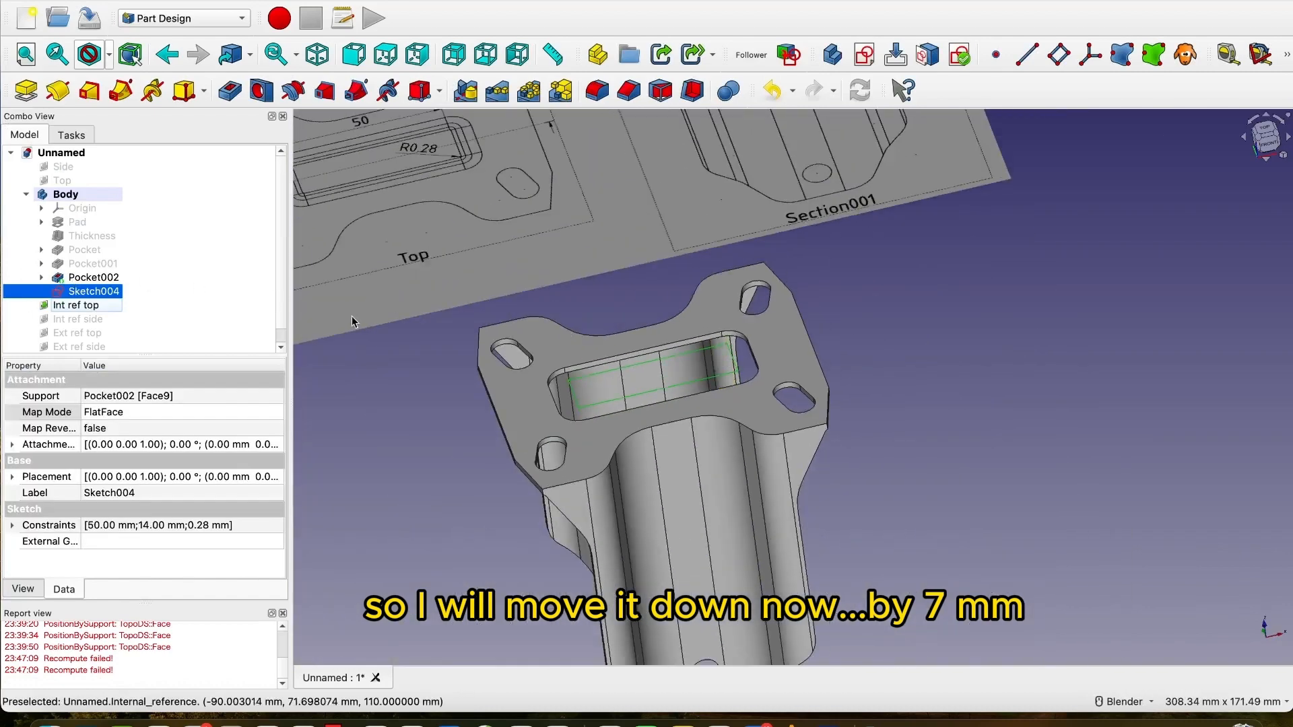
{"action": "left_click", "coordinate": [443, 386]}
{"action": "left_click", "coordinate": [88, 294]}
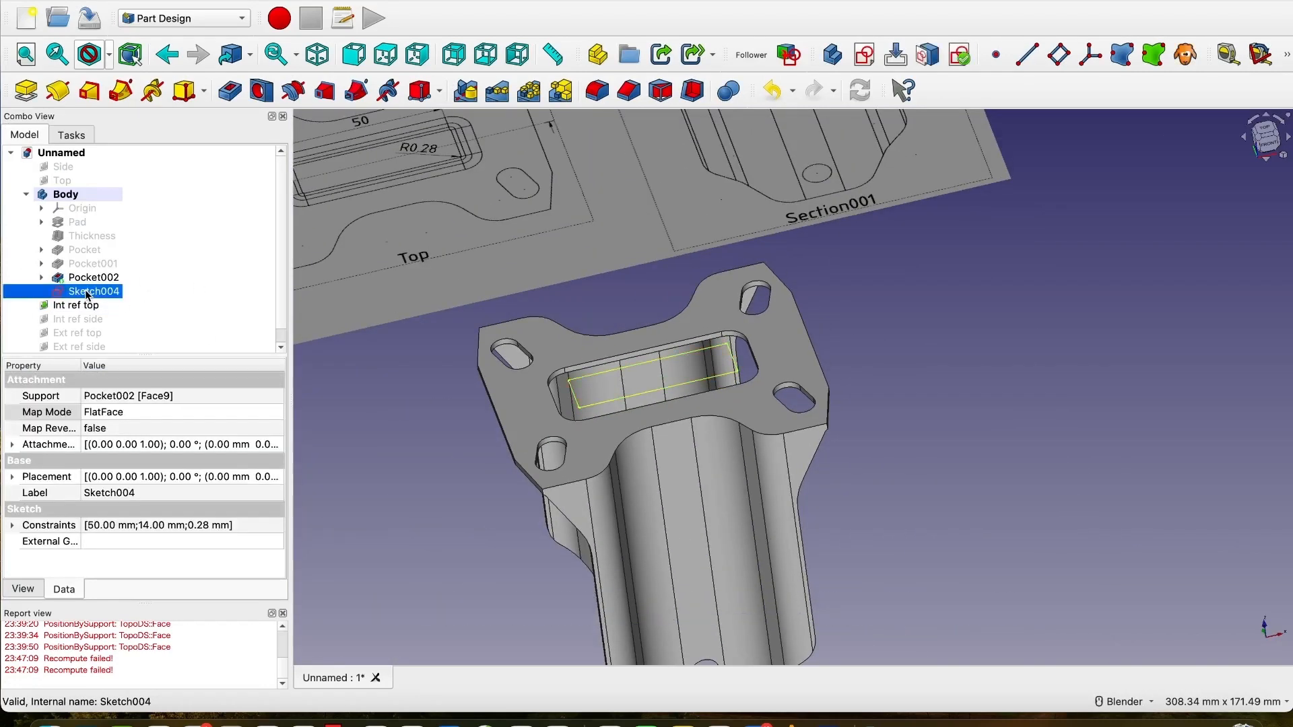
{"action": "right_click", "coordinate": [87, 294]}
{"action": "left_click", "coordinate": [188, 616]}
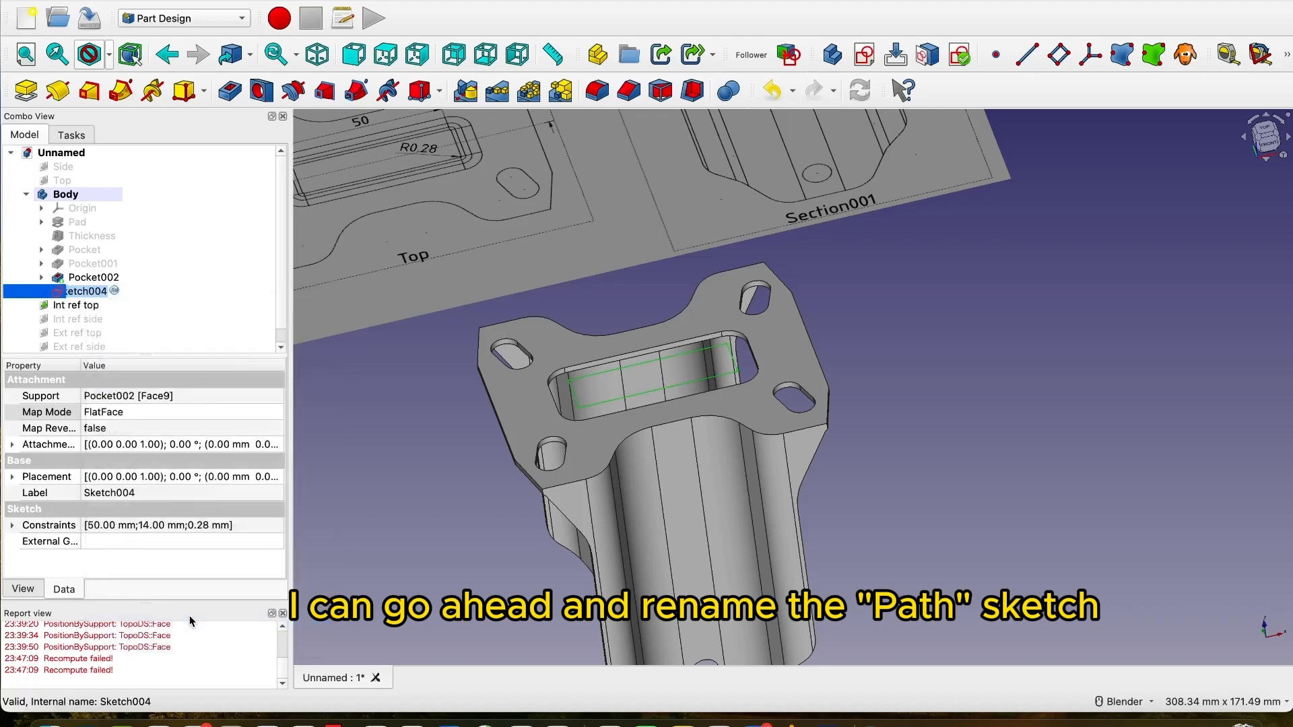
{"action": "type", "text": "Int Path"}
{"action": "key", "text": "Return"}
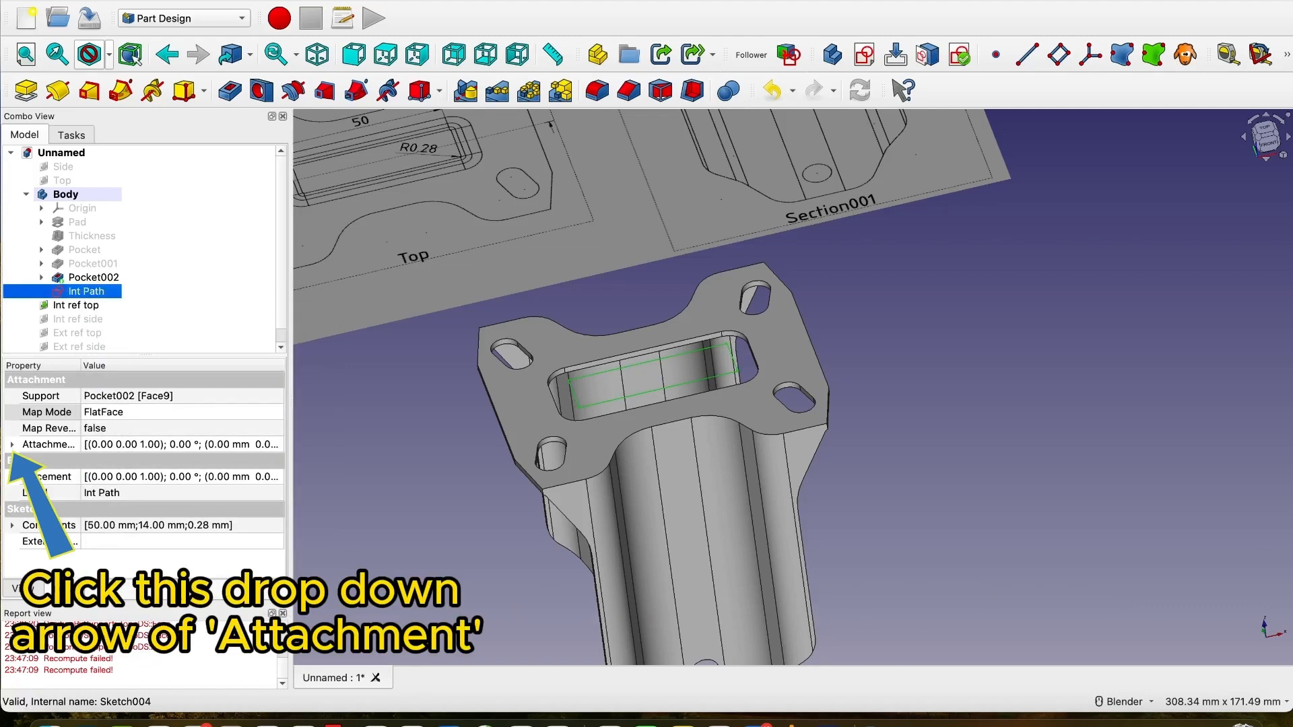
Set the Int Path sketch's attachment offset position to -7 mm in z.
{"action": "left_click", "coordinate": [12, 445]}
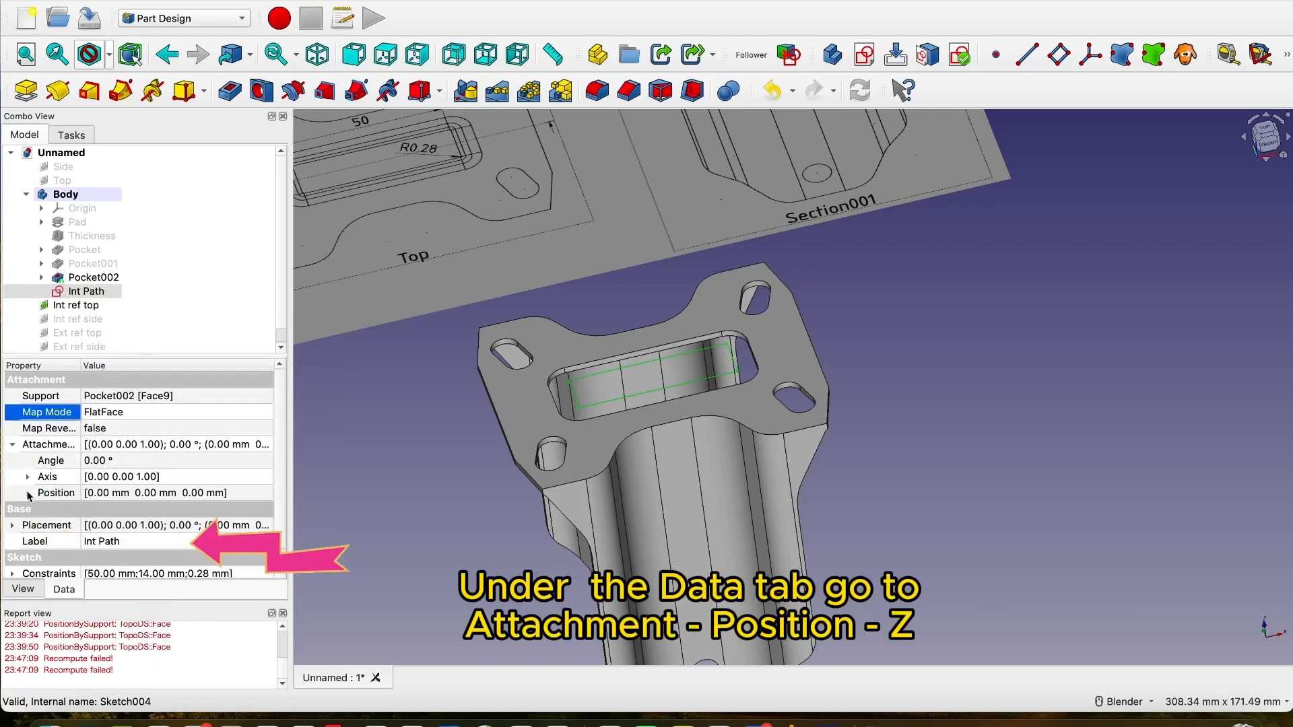
{"action": "left_click", "coordinate": [28, 493]}
{"action": "left_click", "coordinate": [134, 542]}
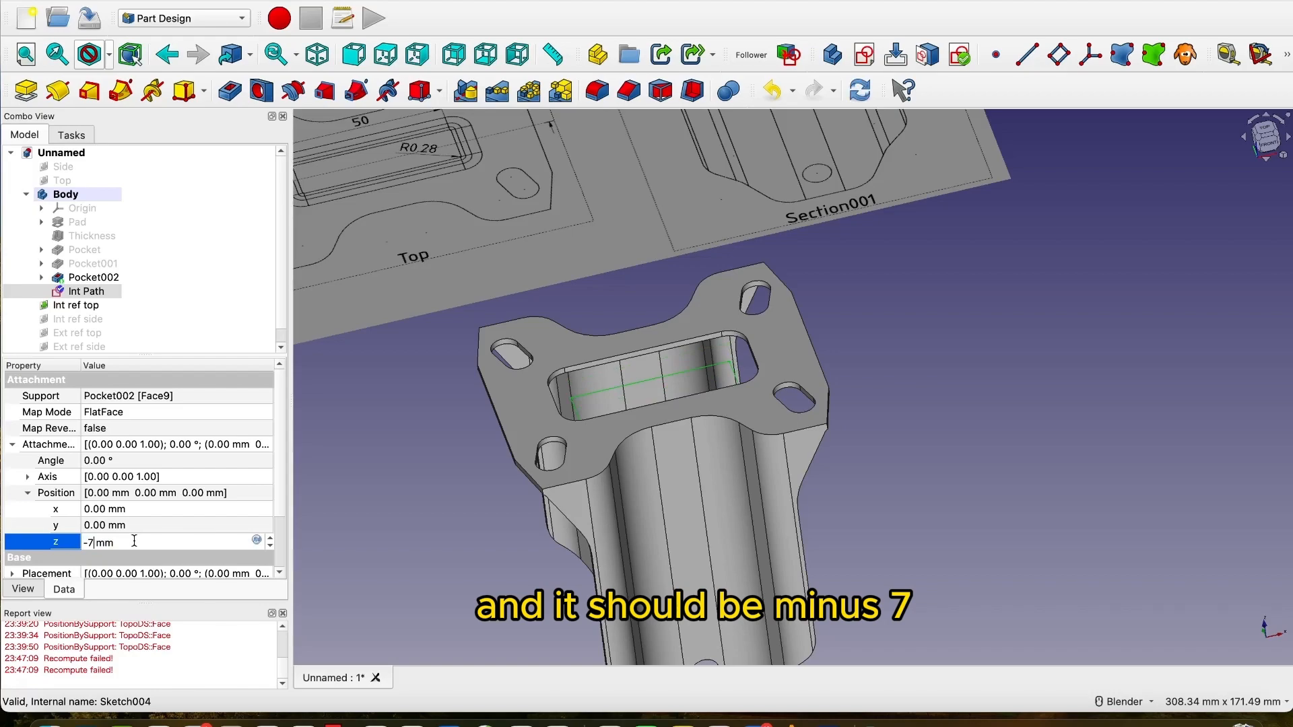
{"action": "type", "text": "-7"}
{"action": "key", "text": "Return"}
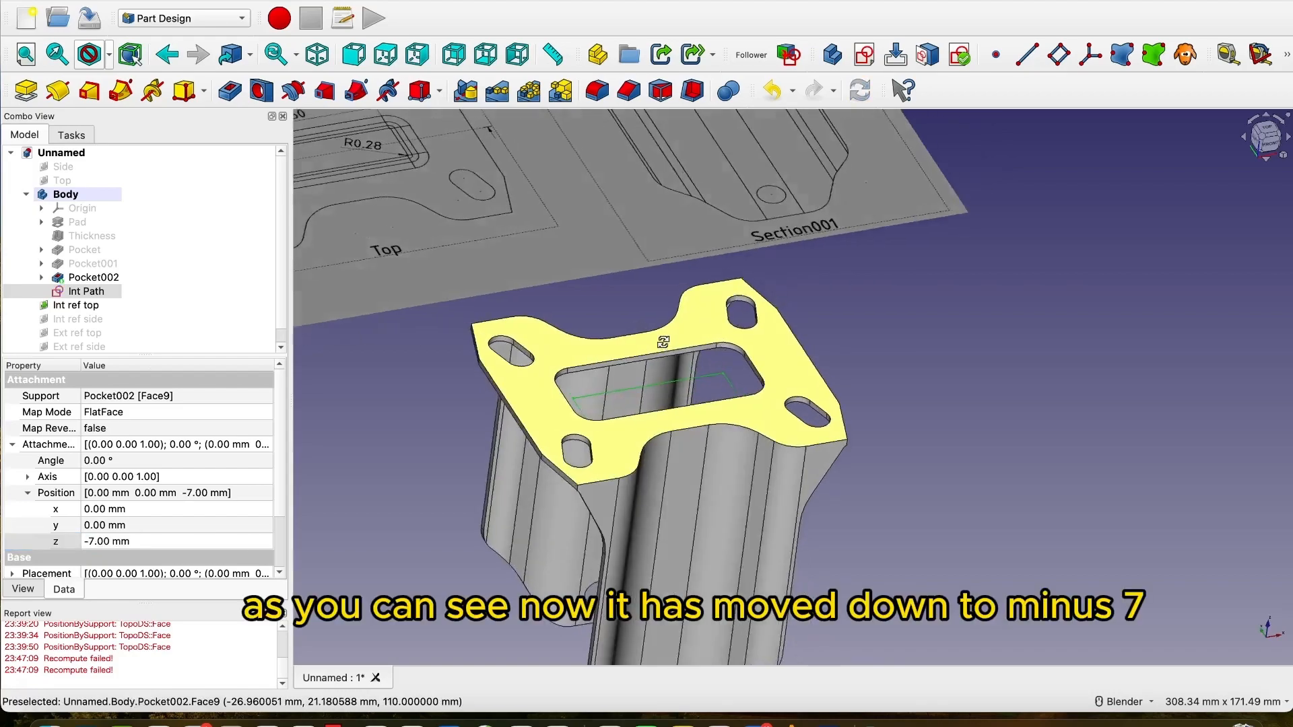
{"action": "mouse_move", "coordinate": [663, 342]}
{"action": "middle_mouse_down"}
{"action": "mouse_move", "coordinate": [780, 312]}
{"action": "mouse_move", "coordinate": [845, 312]}
{"action": "mouse_move", "coordinate": [659, 358]}
{"action": "middle_mouse_up"}
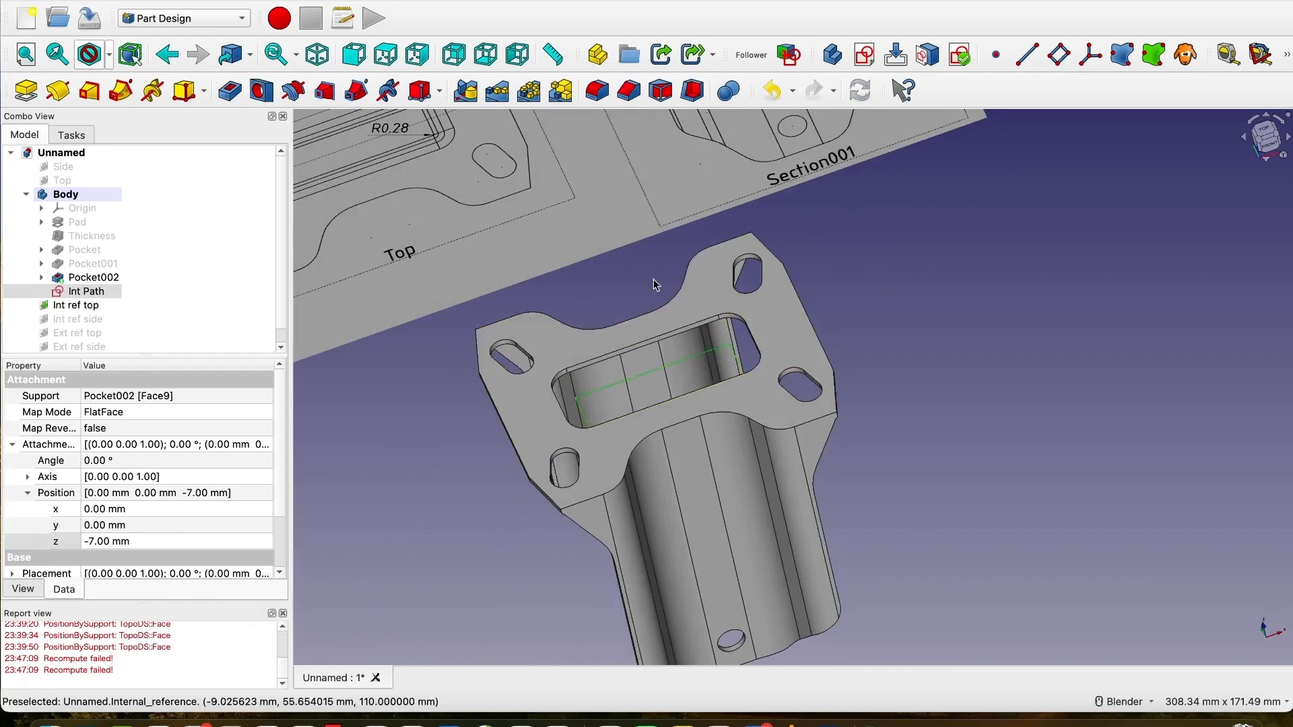
Set the Int Path sketch's point size to 10 so its corner vertices are easier to pick out.
{"action": "scroll", "coordinate": [650, 223], "scroll_direction": "up", "scroll_amount": 5}
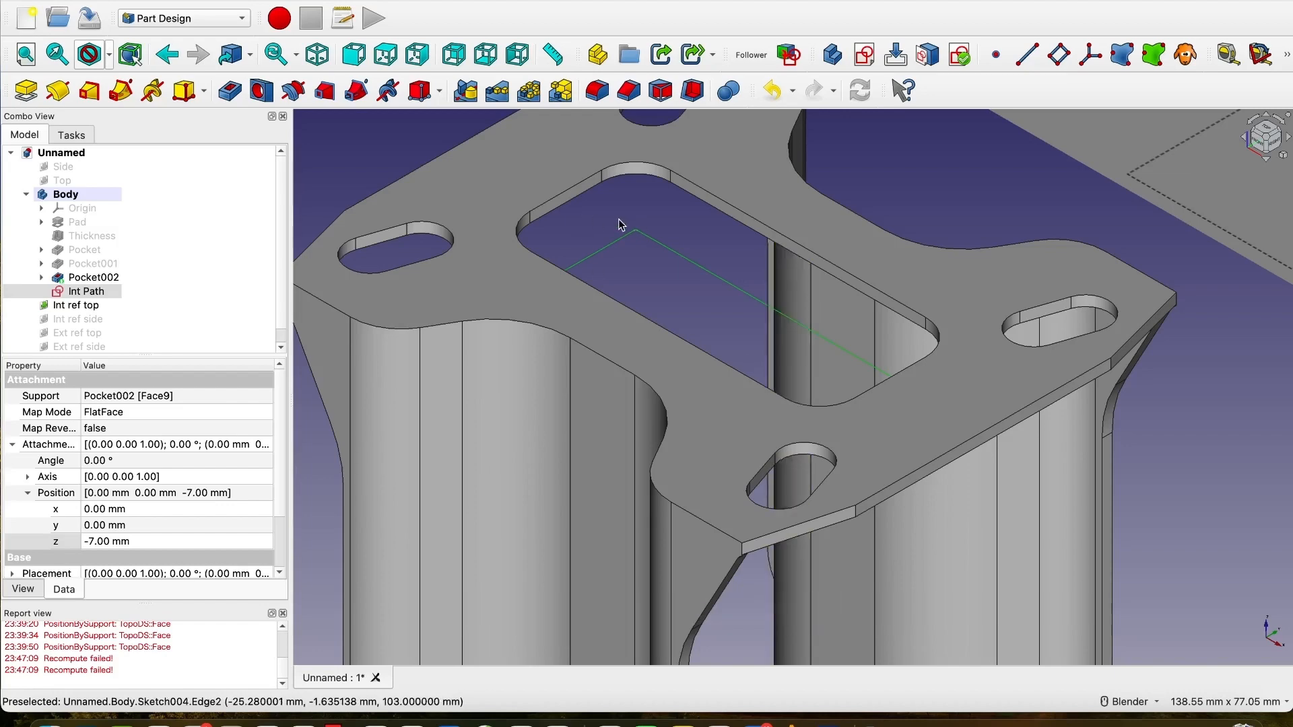
{"action": "scroll", "coordinate": [619, 224], "scroll_direction": "up", "scroll_amount": 3}
{"action": "scroll", "coordinate": [618, 224], "scroll_direction": "down", "scroll_amount": 2}
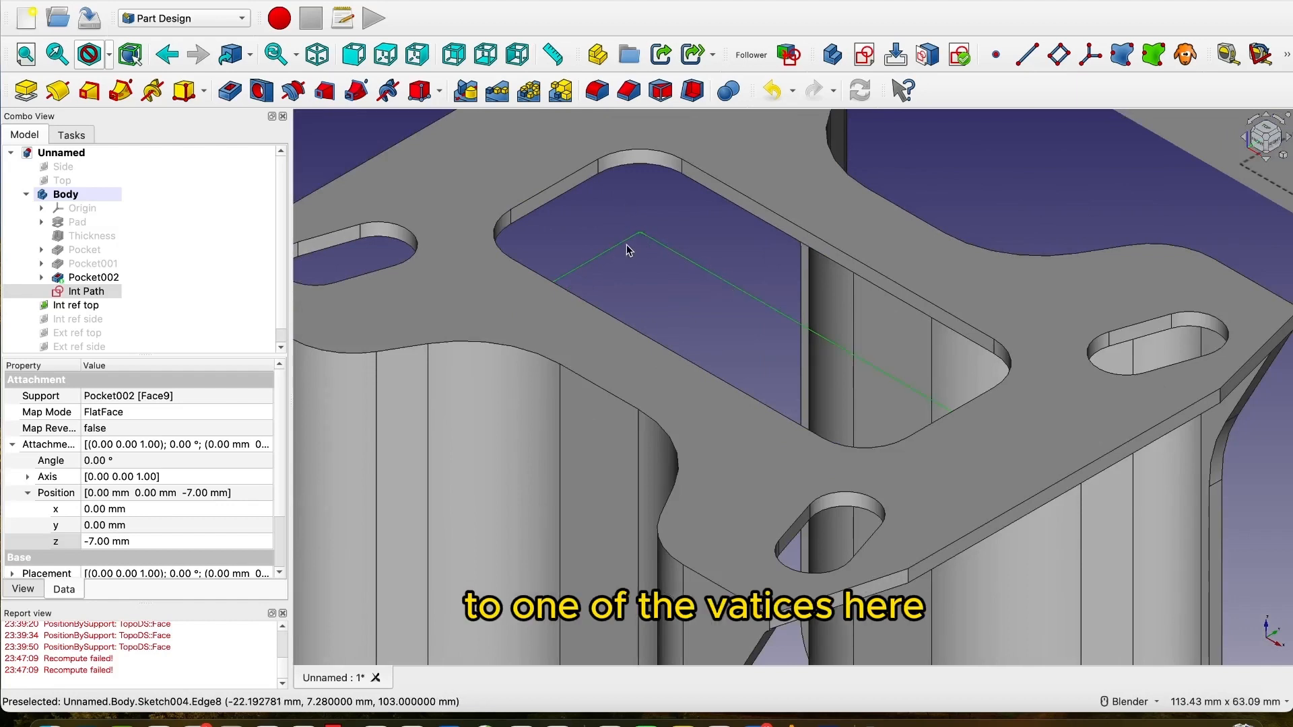
{"action": "scroll", "coordinate": [629, 253], "scroll_direction": "up", "scroll_amount": 5}
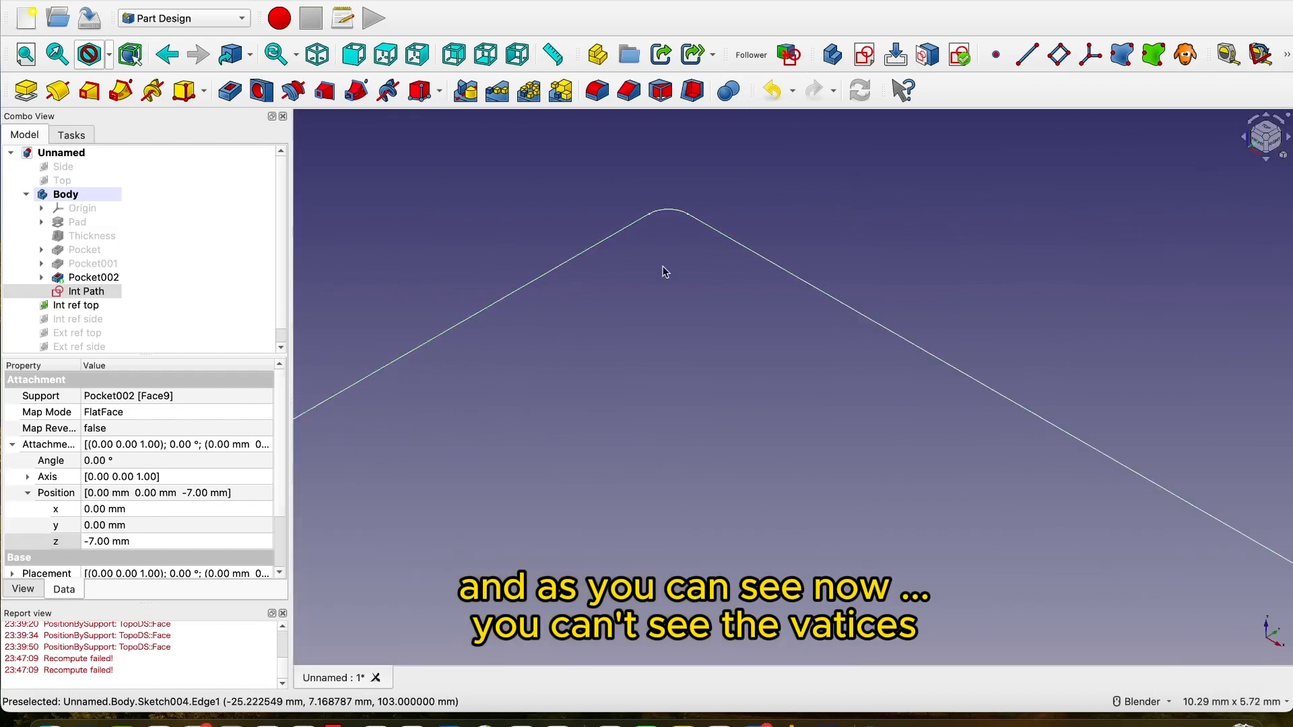
{"action": "left_click", "coordinate": [665, 272]}
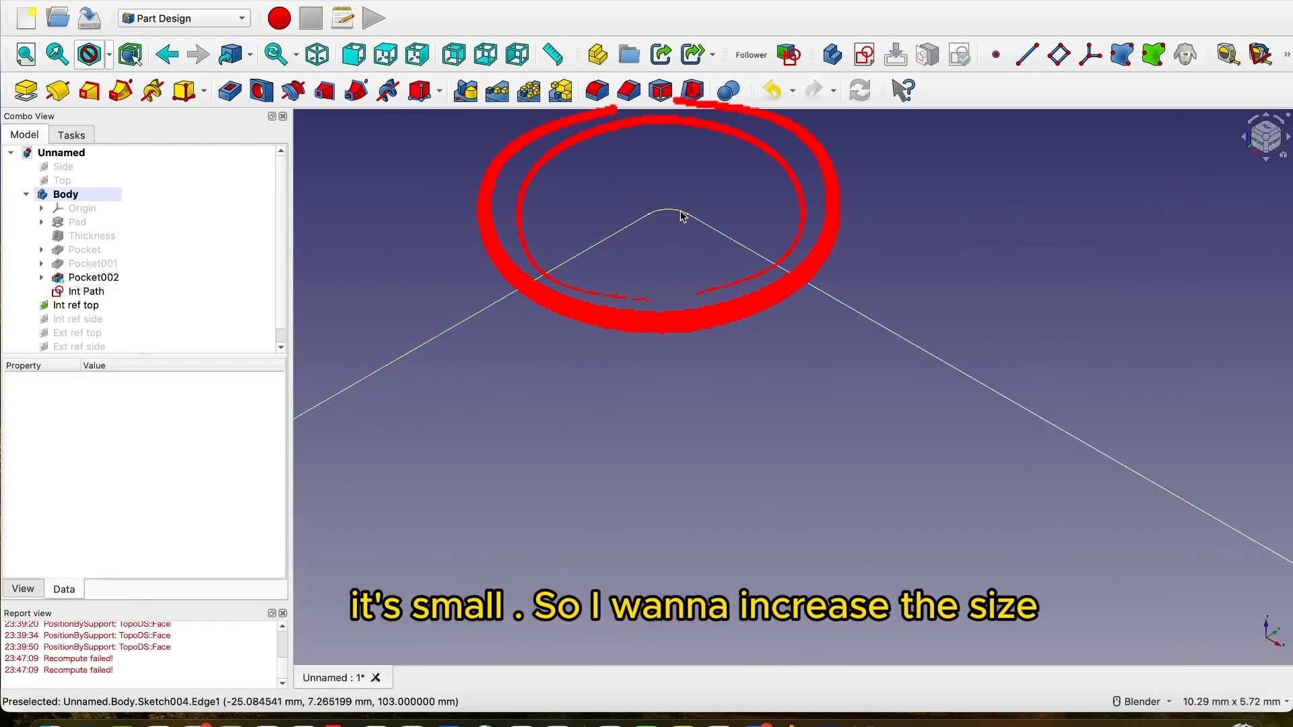
{"action": "scroll", "coordinate": [633, 280], "scroll_direction": "down", "scroll_amount": 5}
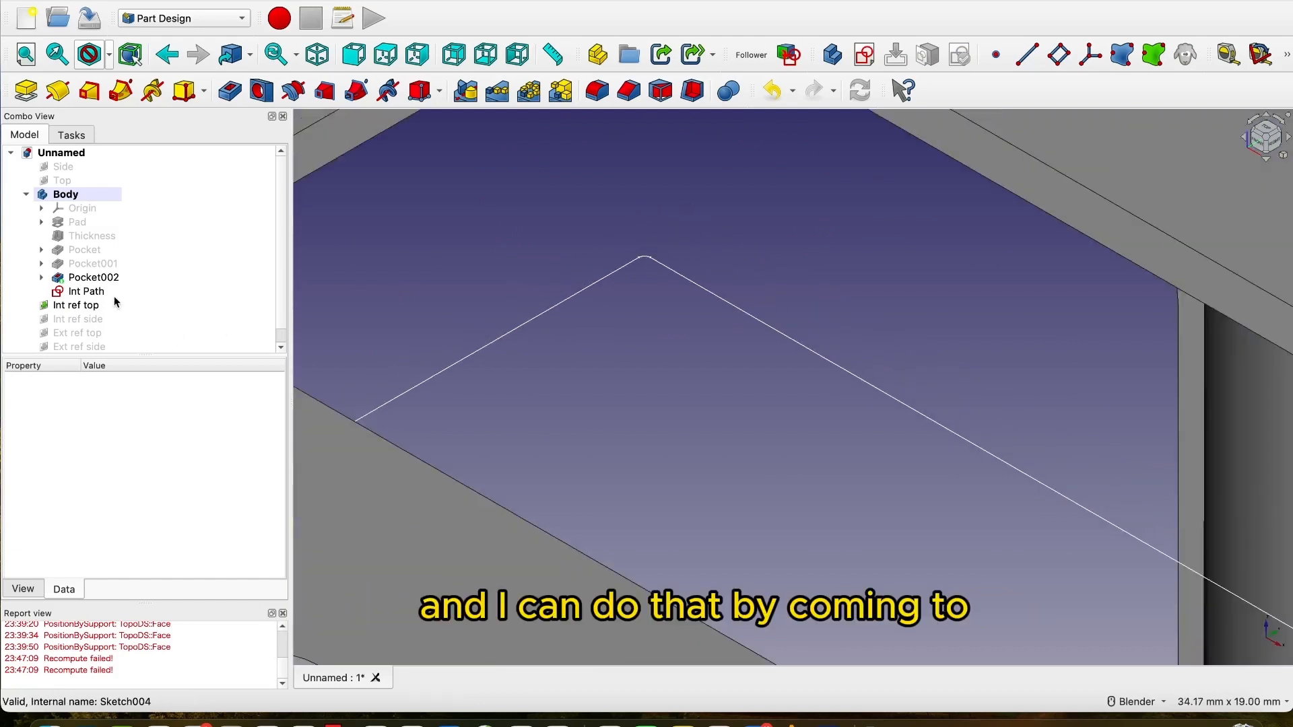
{"action": "left_click", "coordinate": [87, 292]}
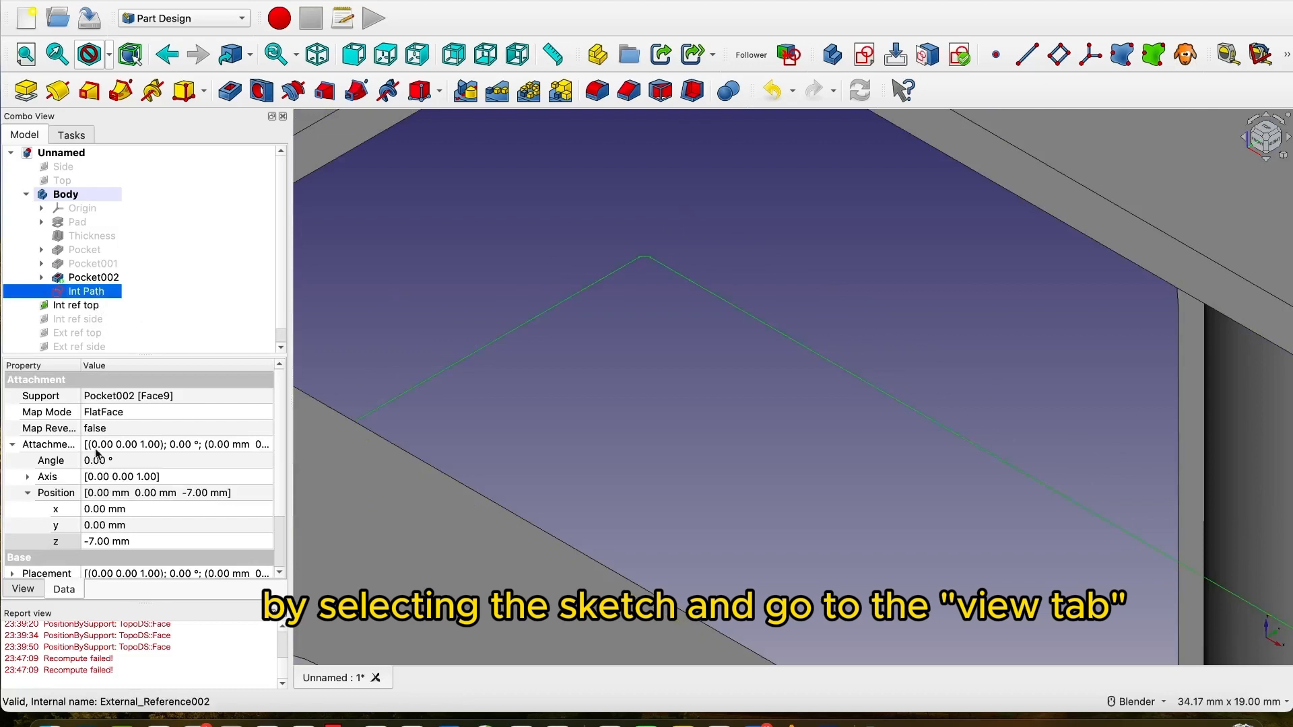
{"action": "left_click", "coordinate": [24, 590]}
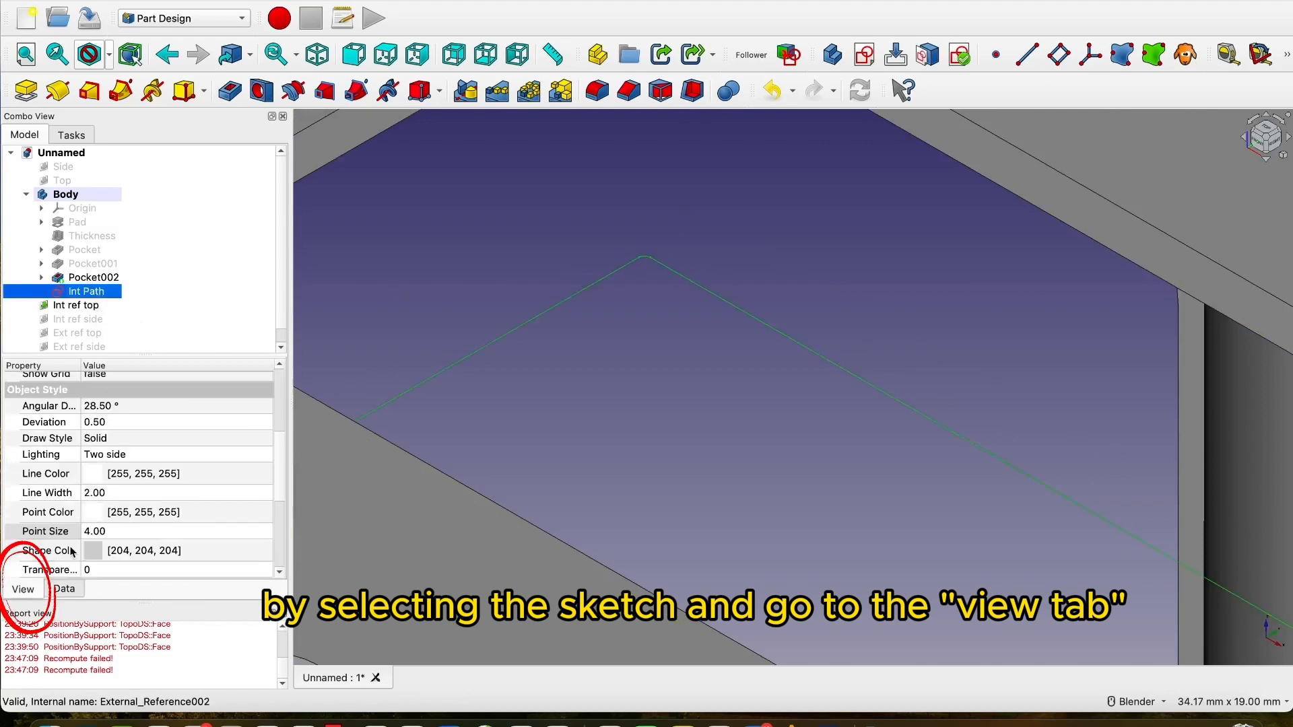
{"action": "left_click", "coordinate": [125, 532]}
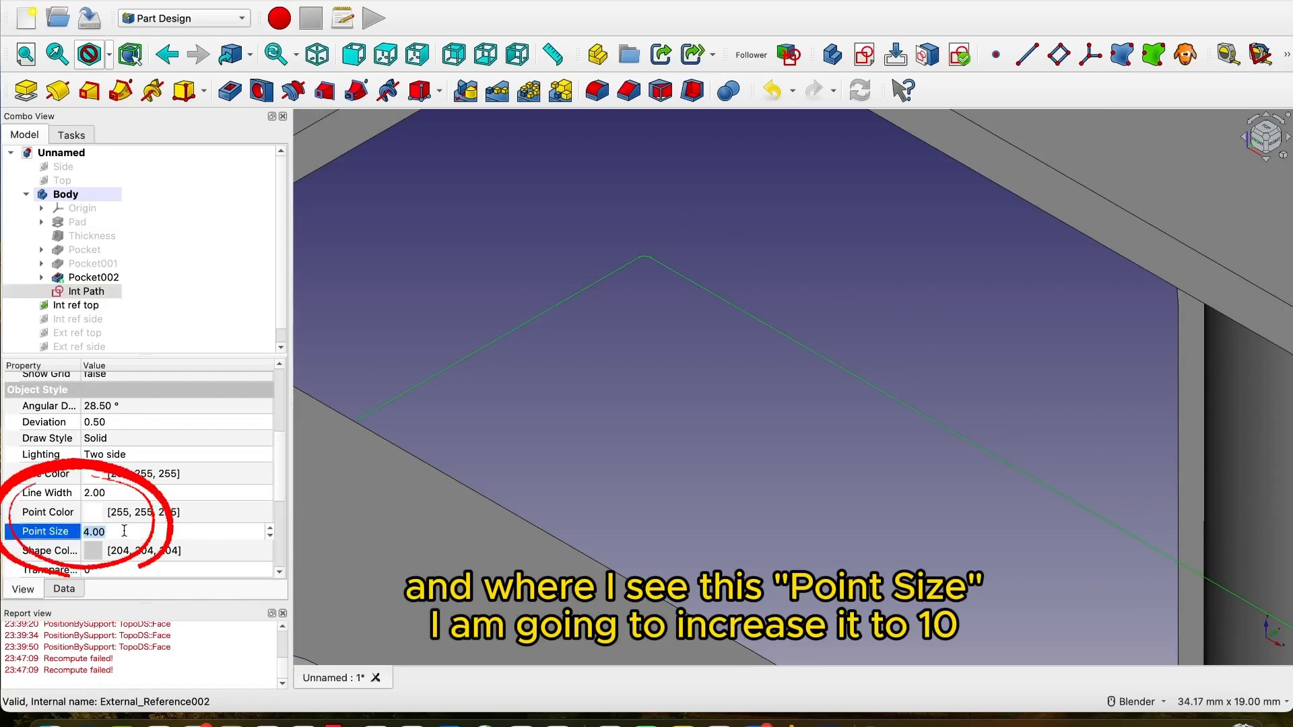
{"action": "type", "text": "10"}
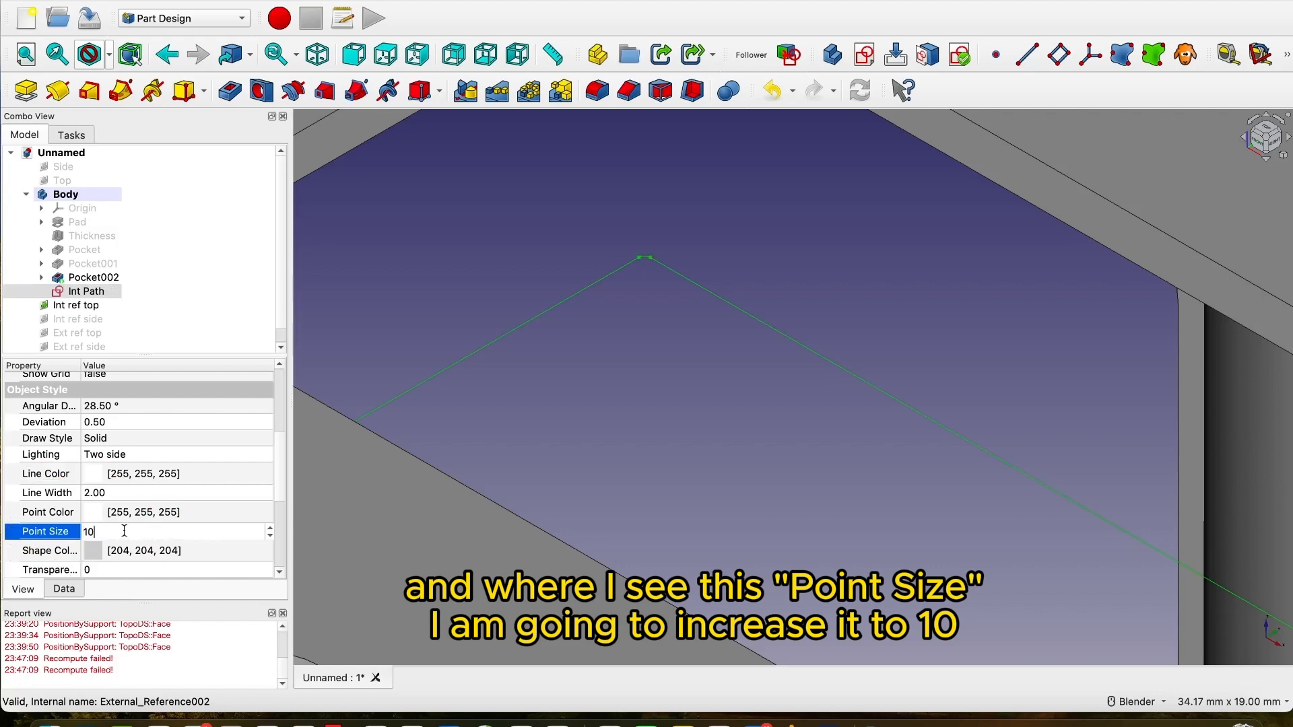
{"action": "key", "text": "Return"}
{"action": "scroll", "coordinate": [638, 252], "scroll_direction": "up", "scroll_amount": 5}
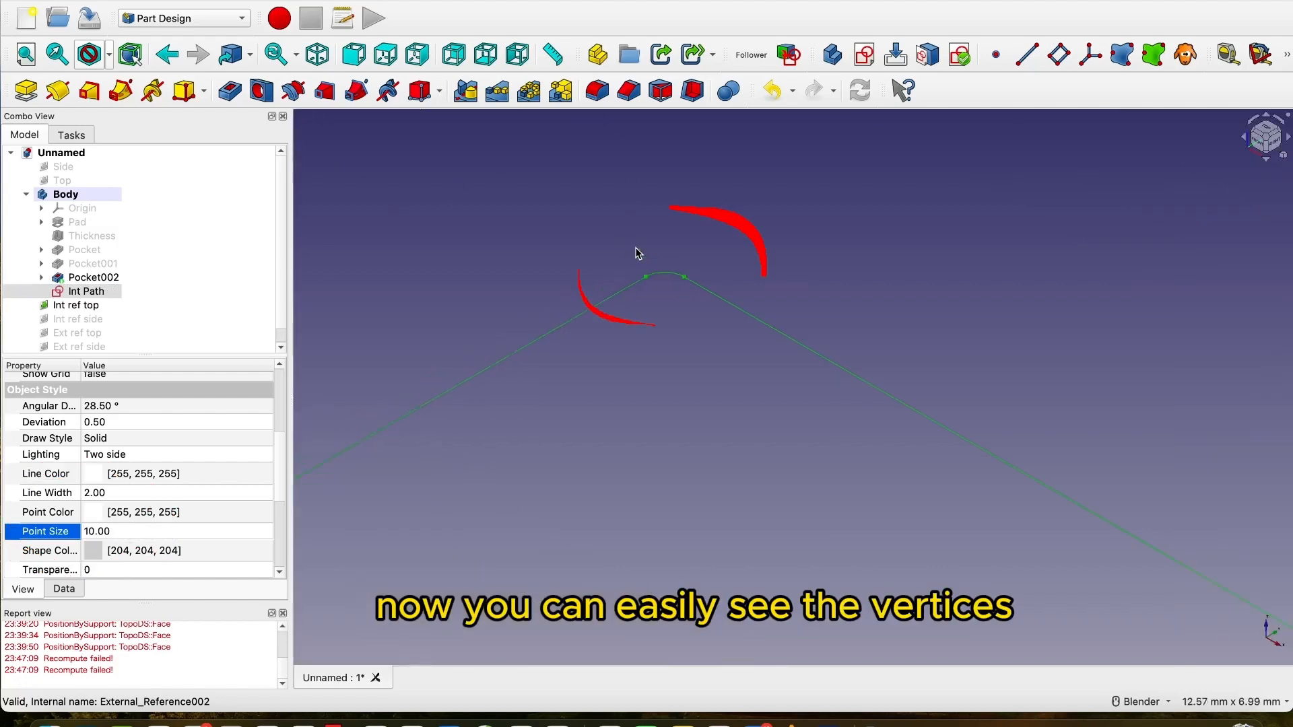
Hide the Int ref top reference image and show the Int ref side reference image.
{"action": "scroll", "coordinate": [640, 287], "scroll_direction": "down", "scroll_amount": 15}
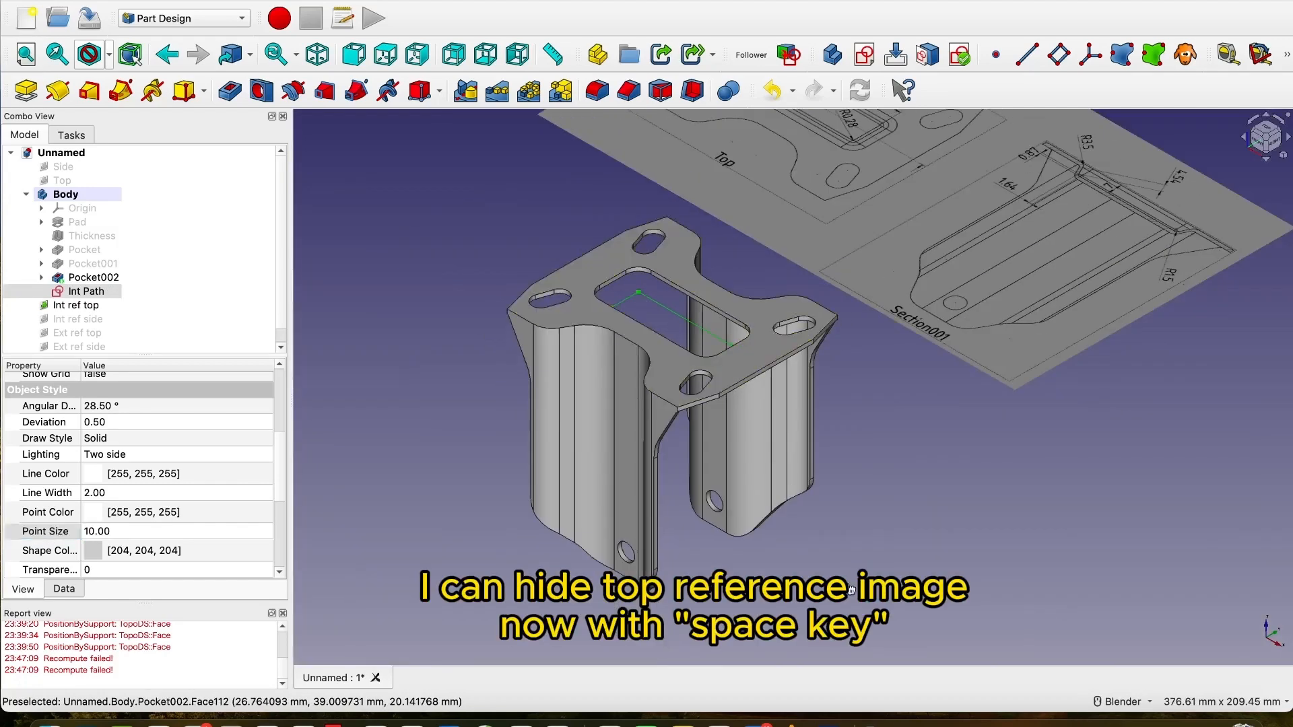
{"action": "left_click", "coordinate": [851, 590]}
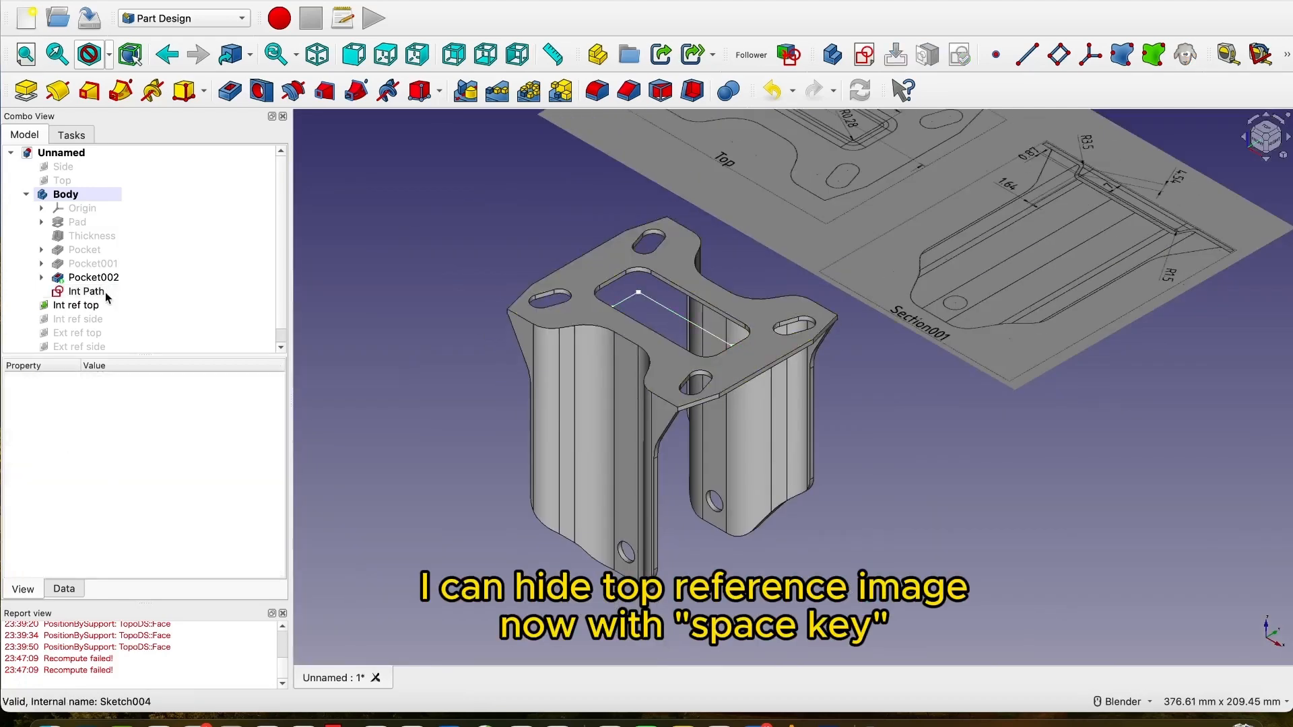
{"action": "left_click", "coordinate": [94, 307]}
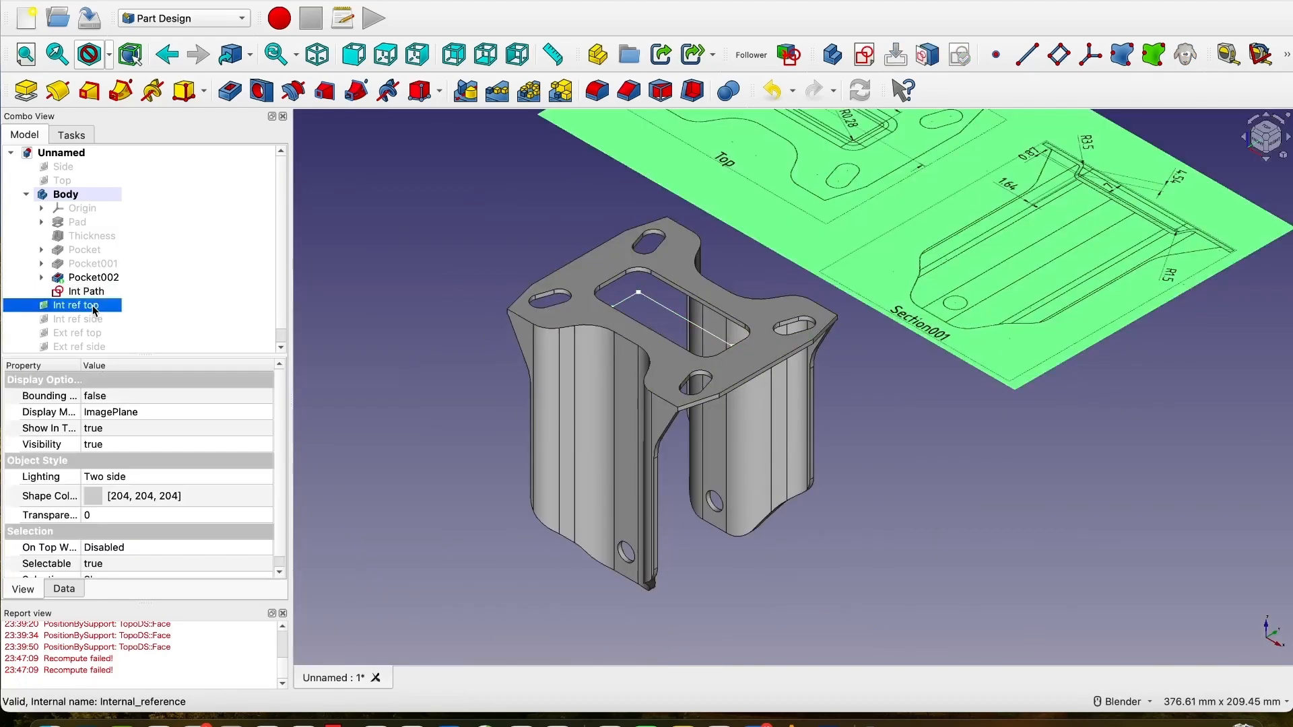
{"action": "key", "text": "space"}
{"action": "left_click", "coordinate": [94, 321]}
{"action": "key", "text": "space"}
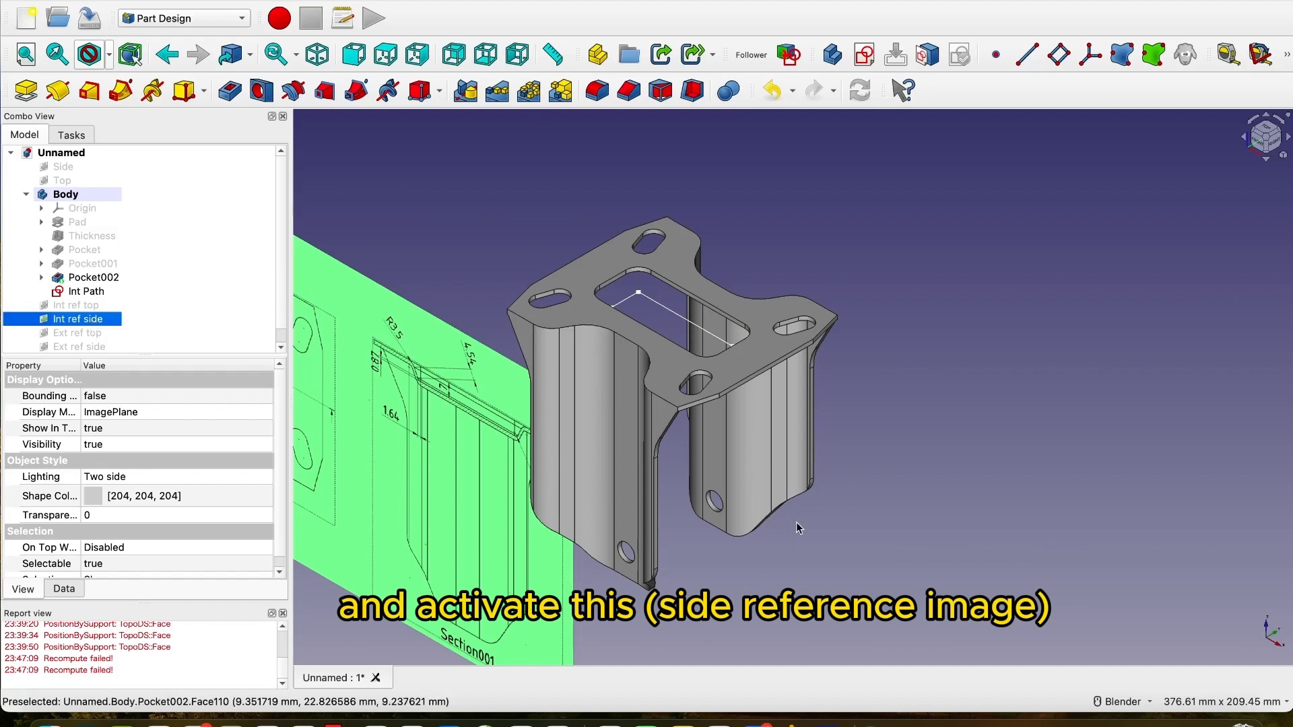
{"action": "left_click", "coordinate": [827, 540]}
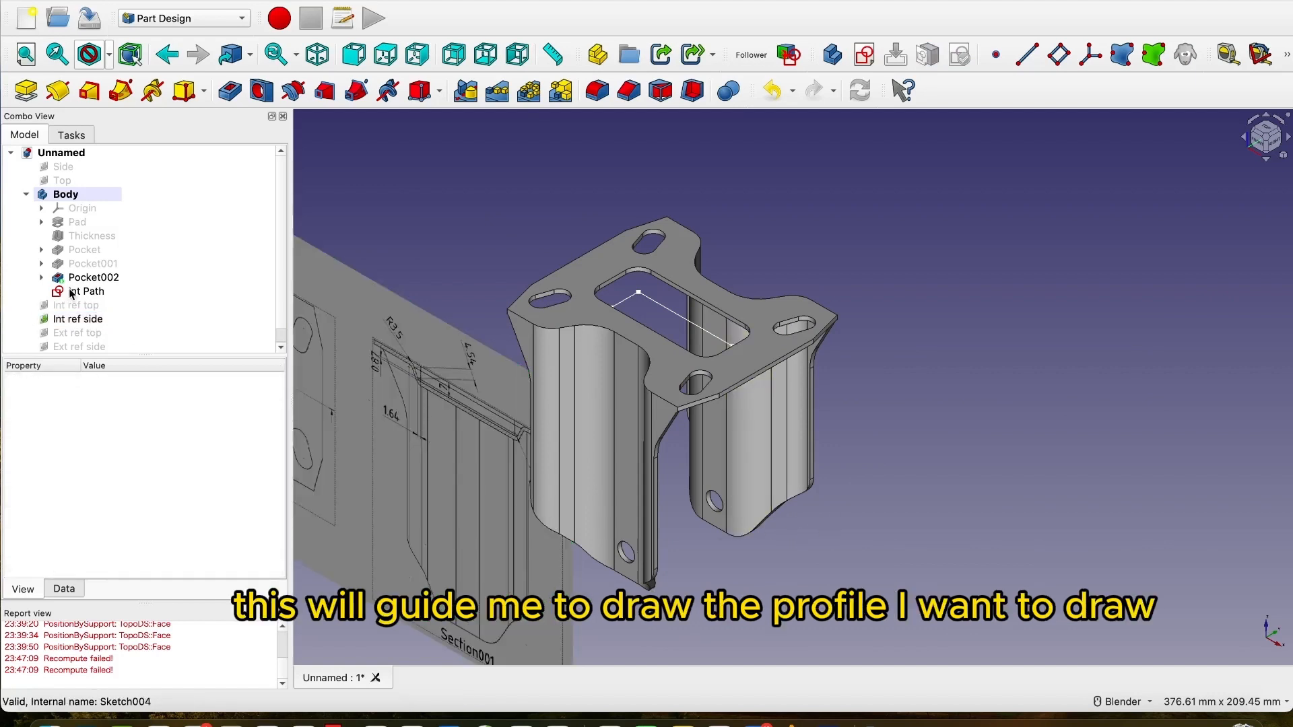
Examine the recess's S-shaped wall profile and its dimensions on the Int ref side image in front view.
{"action": "left_click", "coordinate": [86, 322]}
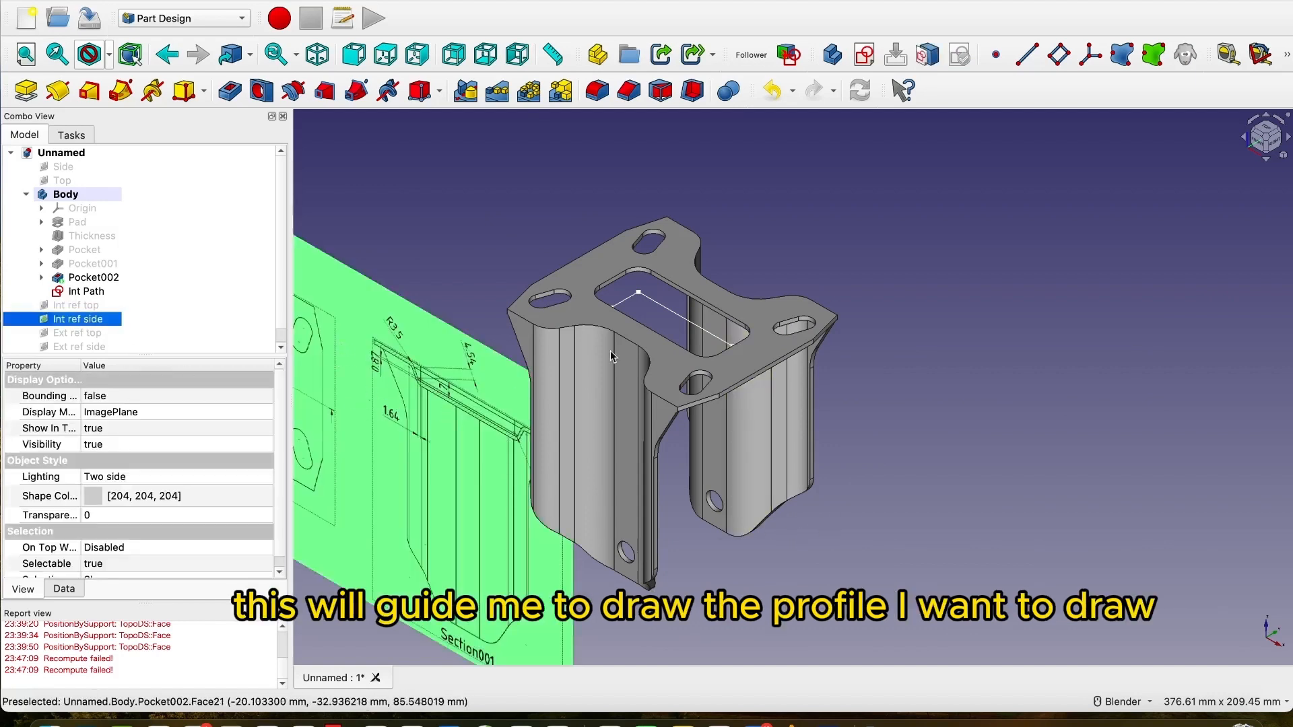
{"action": "left_click", "coordinate": [354, 53]}
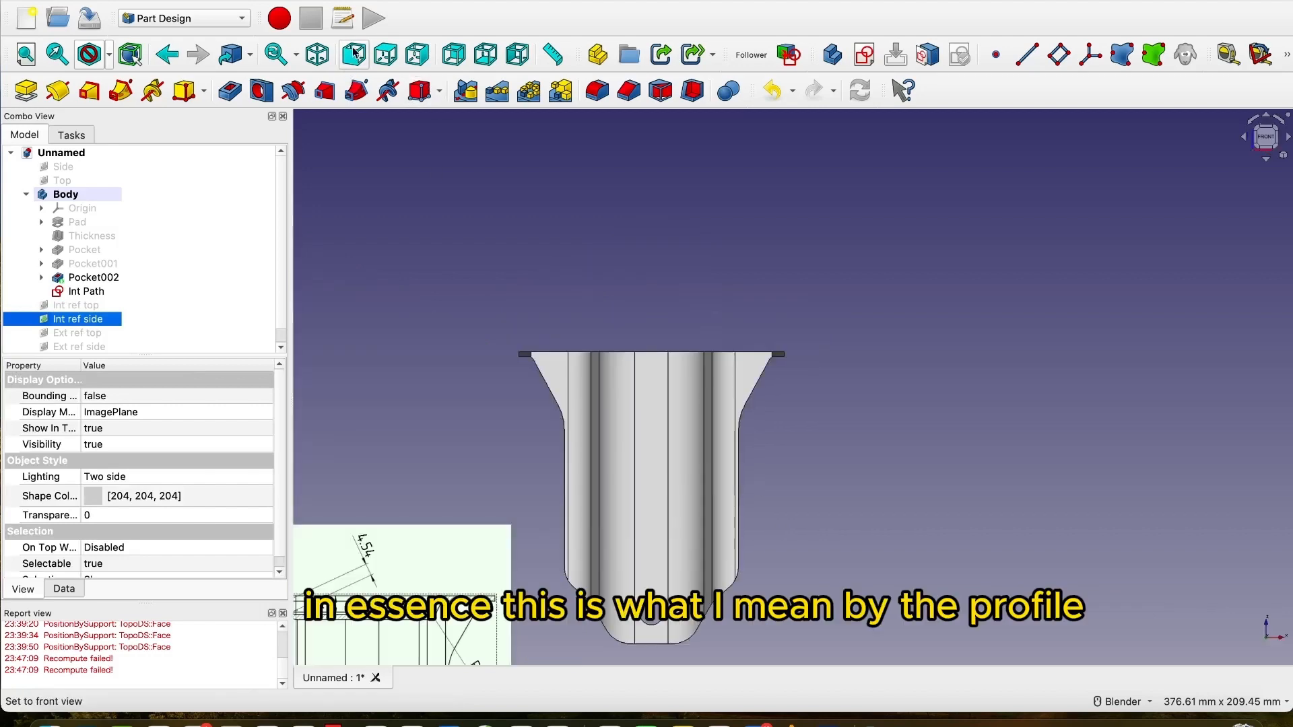
{"action": "scroll", "coordinate": [453, 467], "scroll_direction": "up", "scroll_amount": 10}
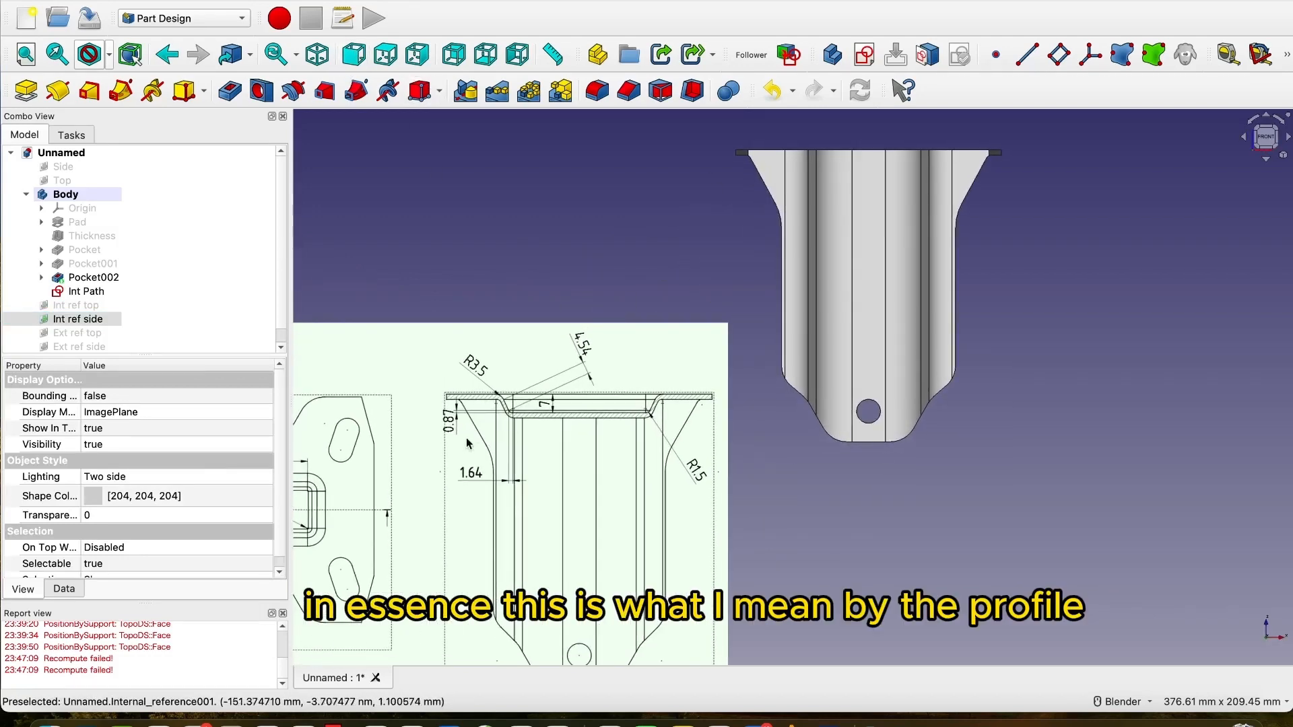
{"action": "scroll", "coordinate": [508, 425], "scroll_direction": "down", "scroll_amount": 4}
{"action": "scroll", "coordinate": [432, 456], "scroll_direction": "up", "scroll_amount": 4}
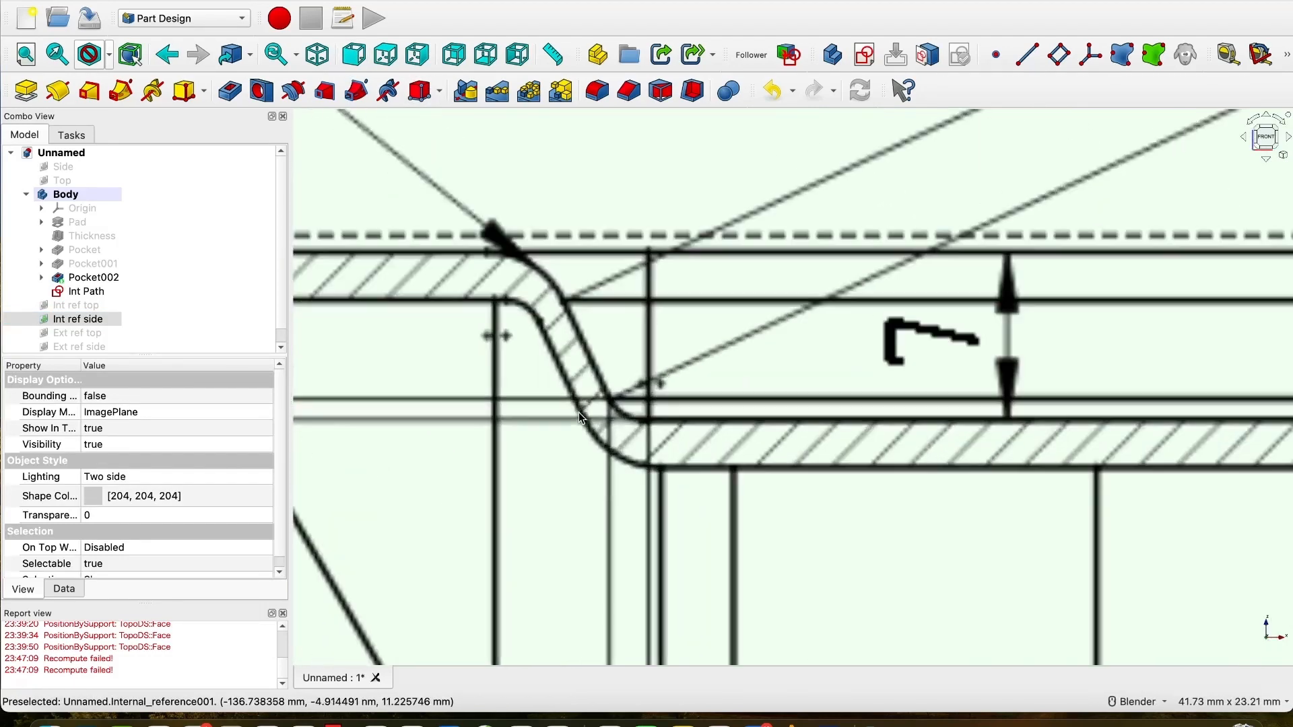
{"action": "scroll", "coordinate": [675, 429], "scroll_direction": "down", "scroll_amount": 3}
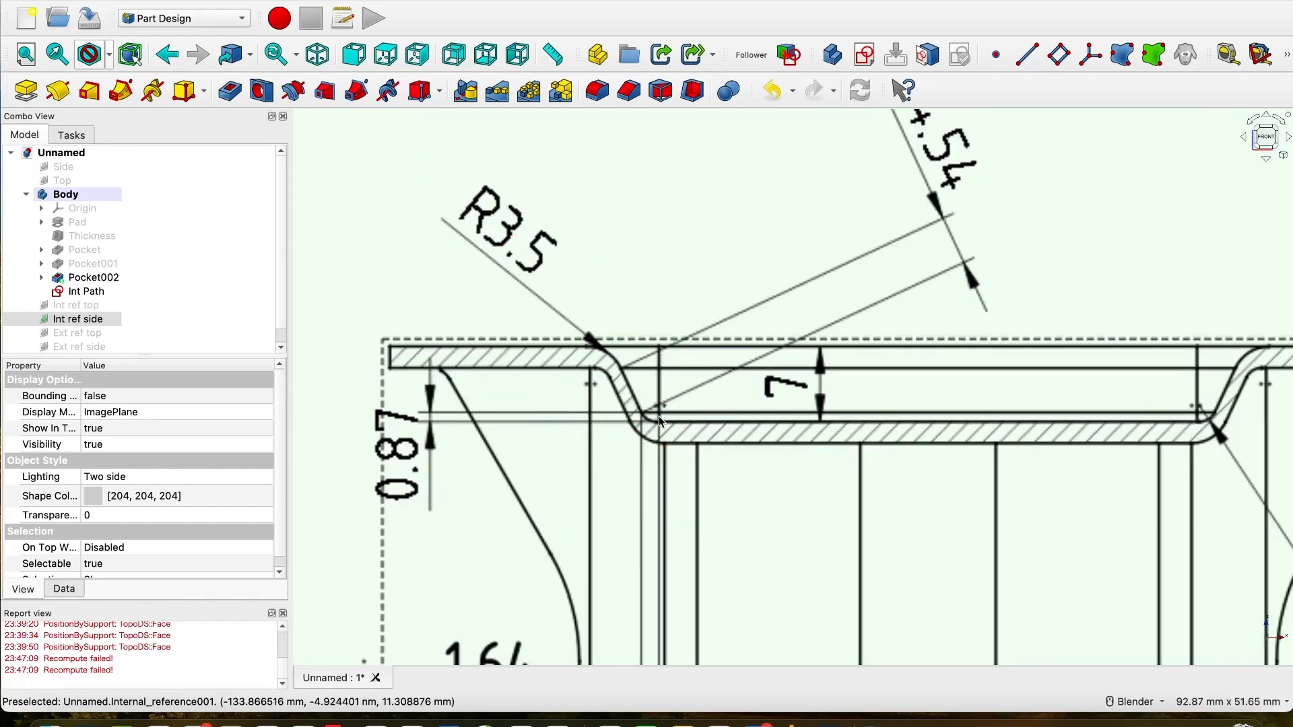
{"action": "scroll", "coordinate": [606, 377], "scroll_direction": "down", "scroll_amount": 10}
{"action": "left_click", "coordinate": [401, 248]}
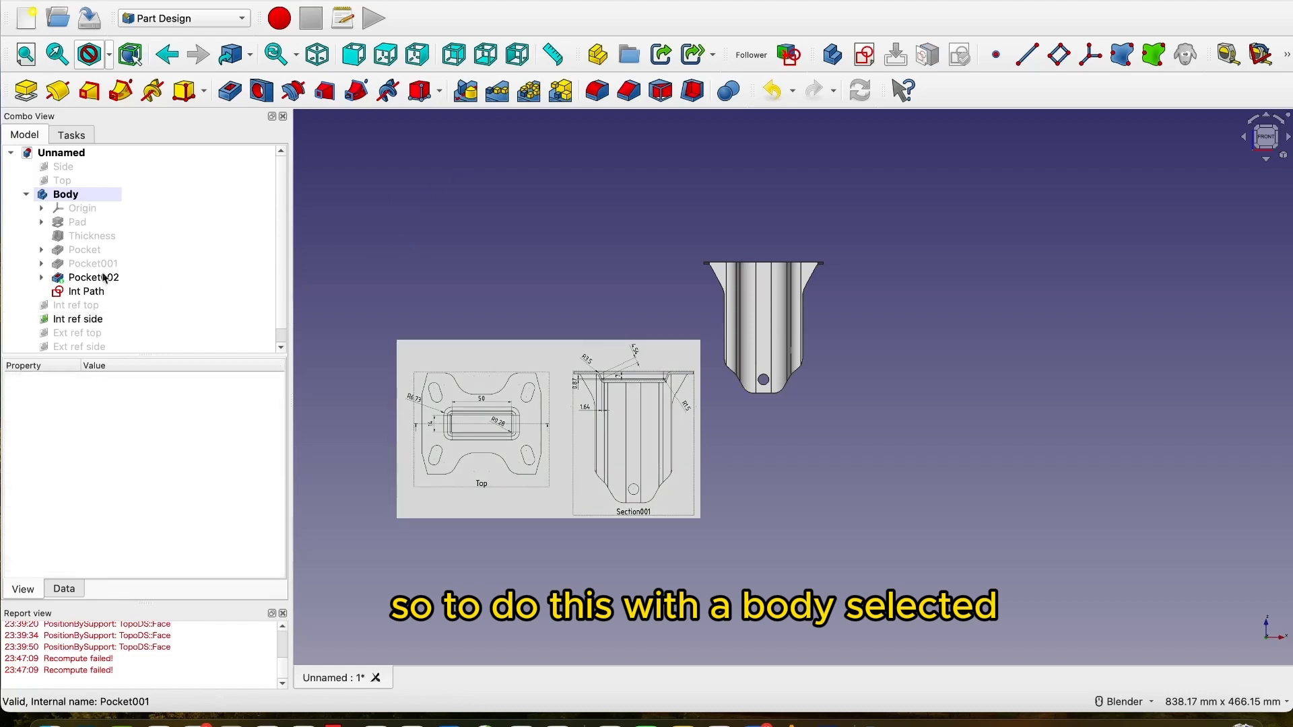
Create a new sketch in the Body on the XZ plane.
{"action": "left_click", "coordinate": [92, 199]}
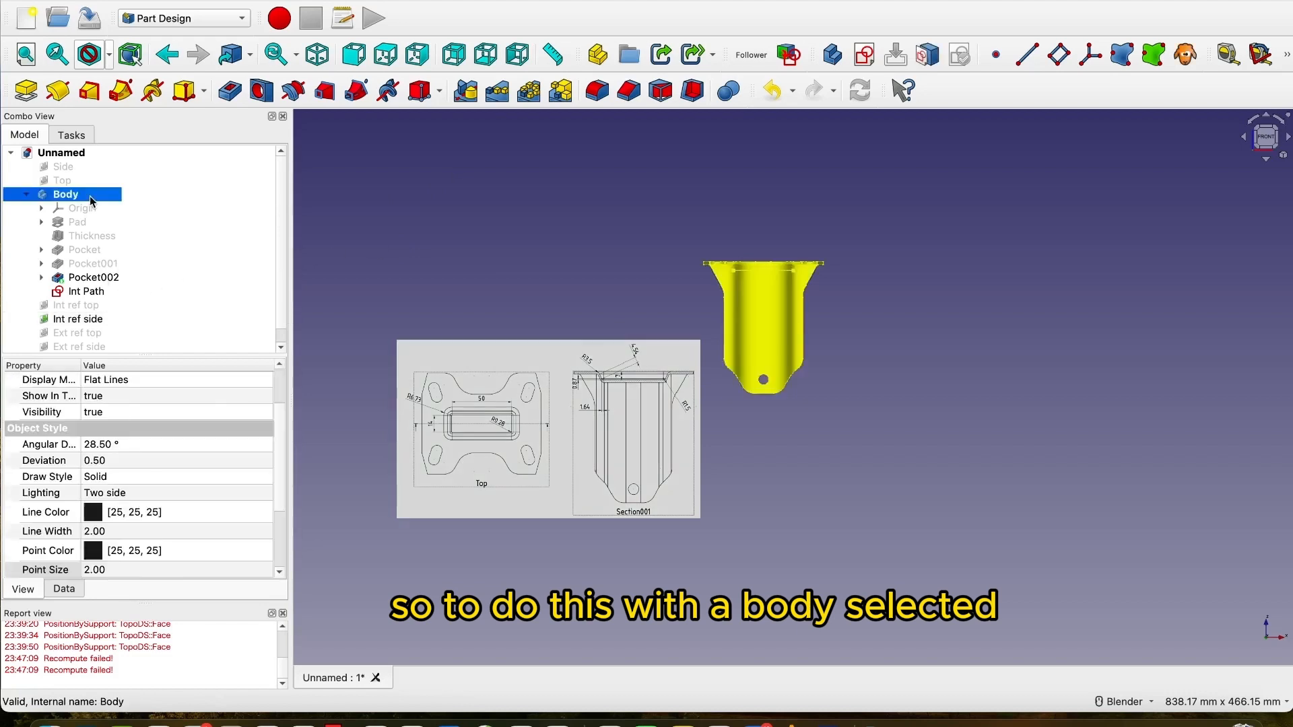
{"action": "left_click", "coordinate": [864, 56]}
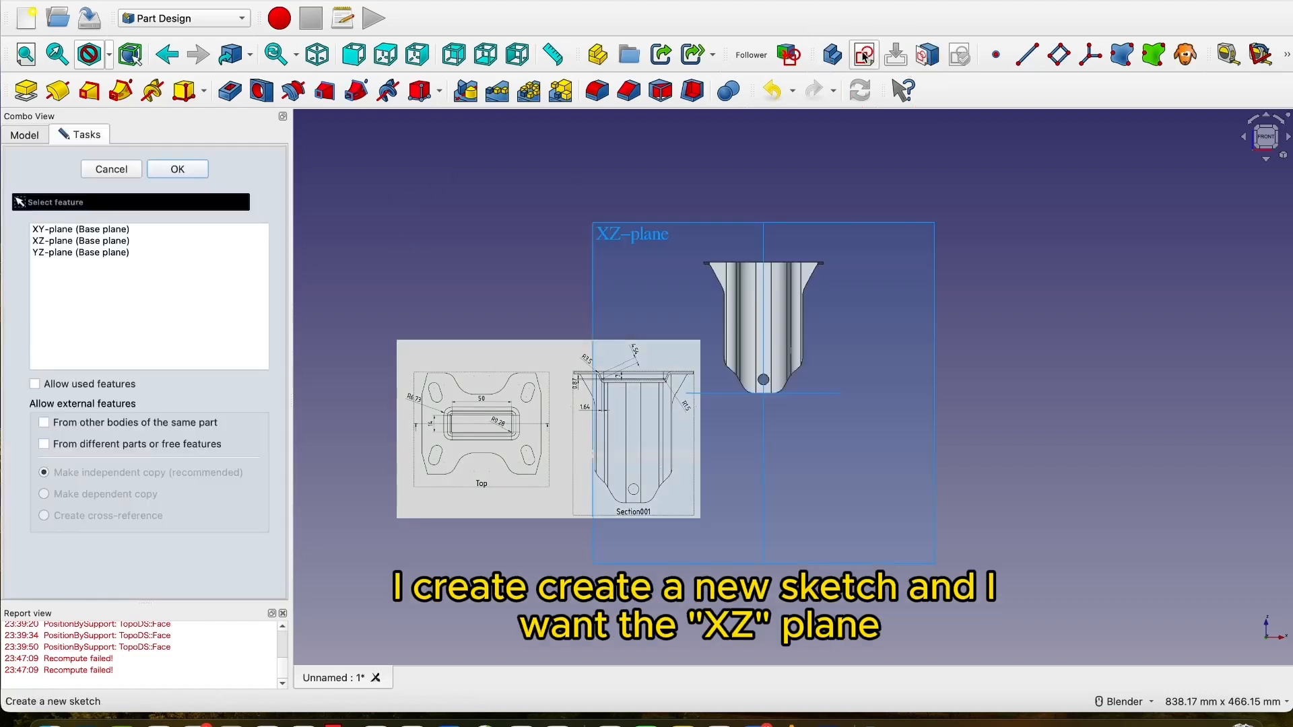
{"action": "left_click", "coordinate": [641, 236]}
{"action": "scroll", "coordinate": [780, 500], "scroll_direction": "up", "scroll_amount": 6}
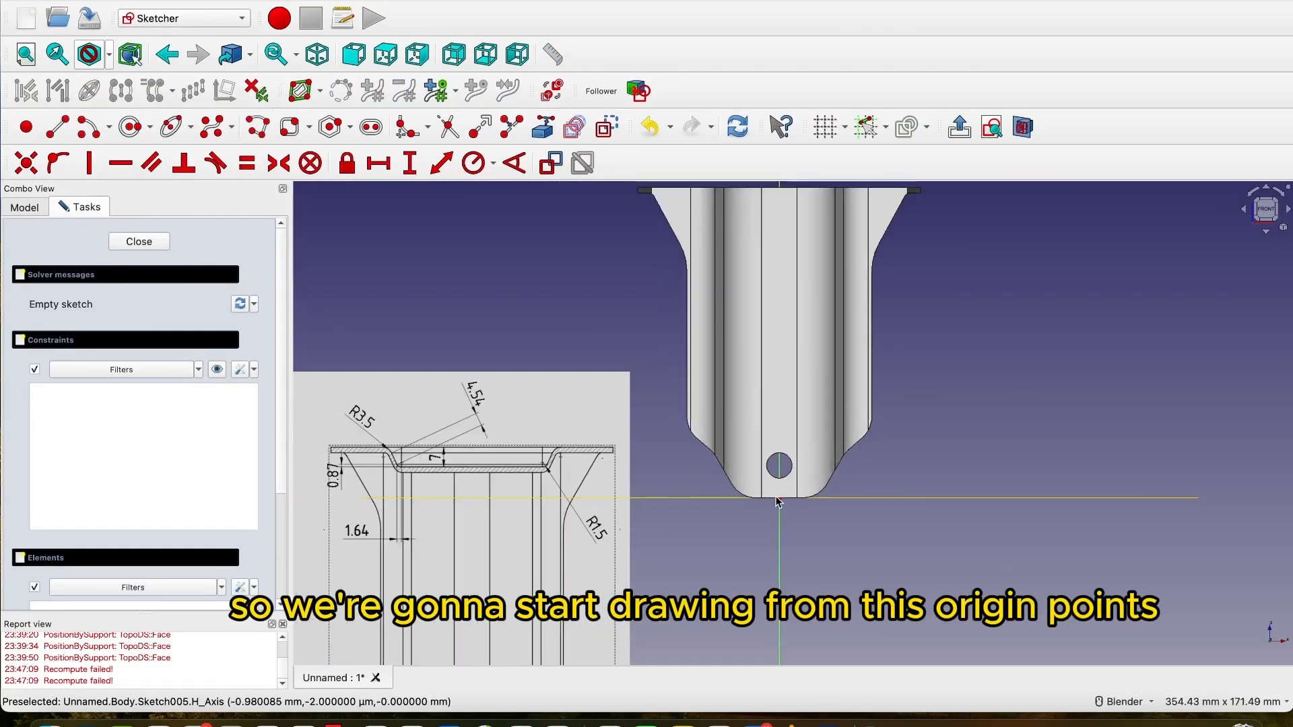
{"action": "scroll", "coordinate": [778, 500], "scroll_direction": "down", "scroll_amount": 3}
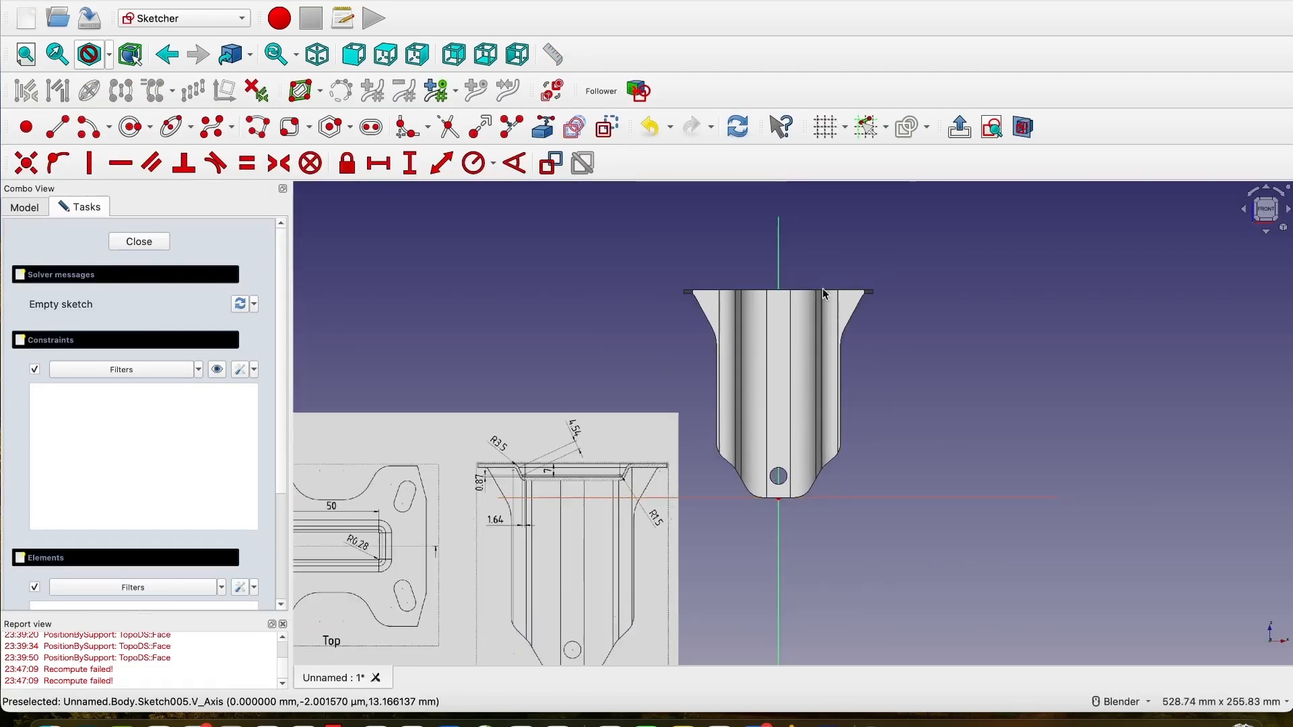
Display the model in Wireframe draw style and switch on the sketch's section view so the origin is easy to see.
{"action": "left_click", "coordinate": [108, 55]}
{"action": "left_click", "coordinate": [120, 116]}
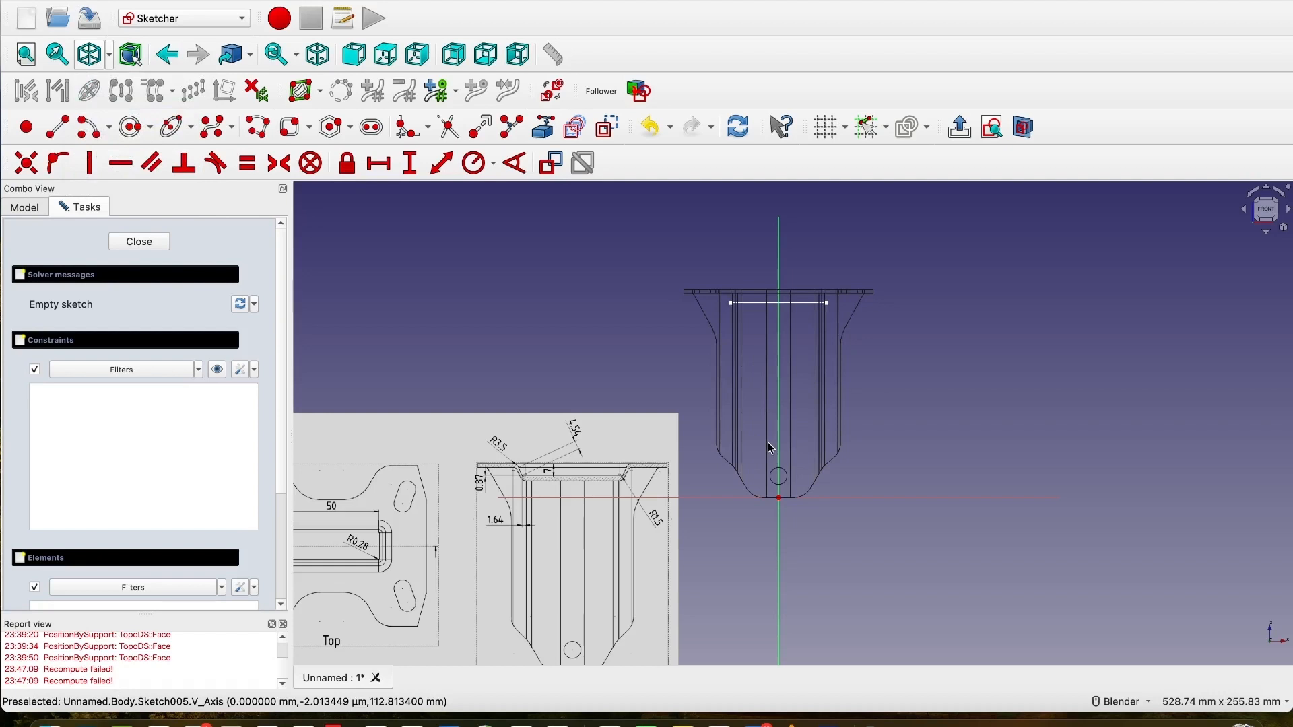
{"action": "left_click", "coordinate": [1024, 132]}
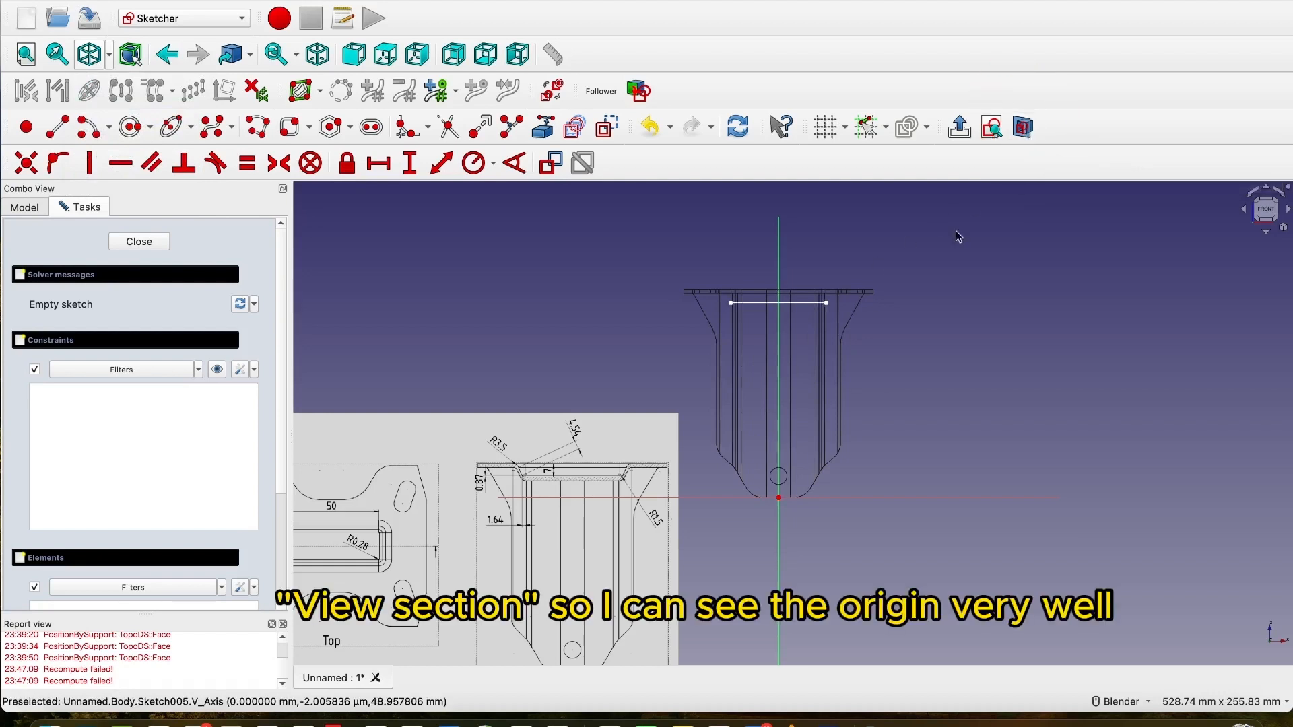
Examine the recess's wall profile and its lower corner on the section reference image against the sketch origin.
{"action": "scroll", "coordinate": [780, 503], "scroll_direction": "up", "scroll_amount": 5}
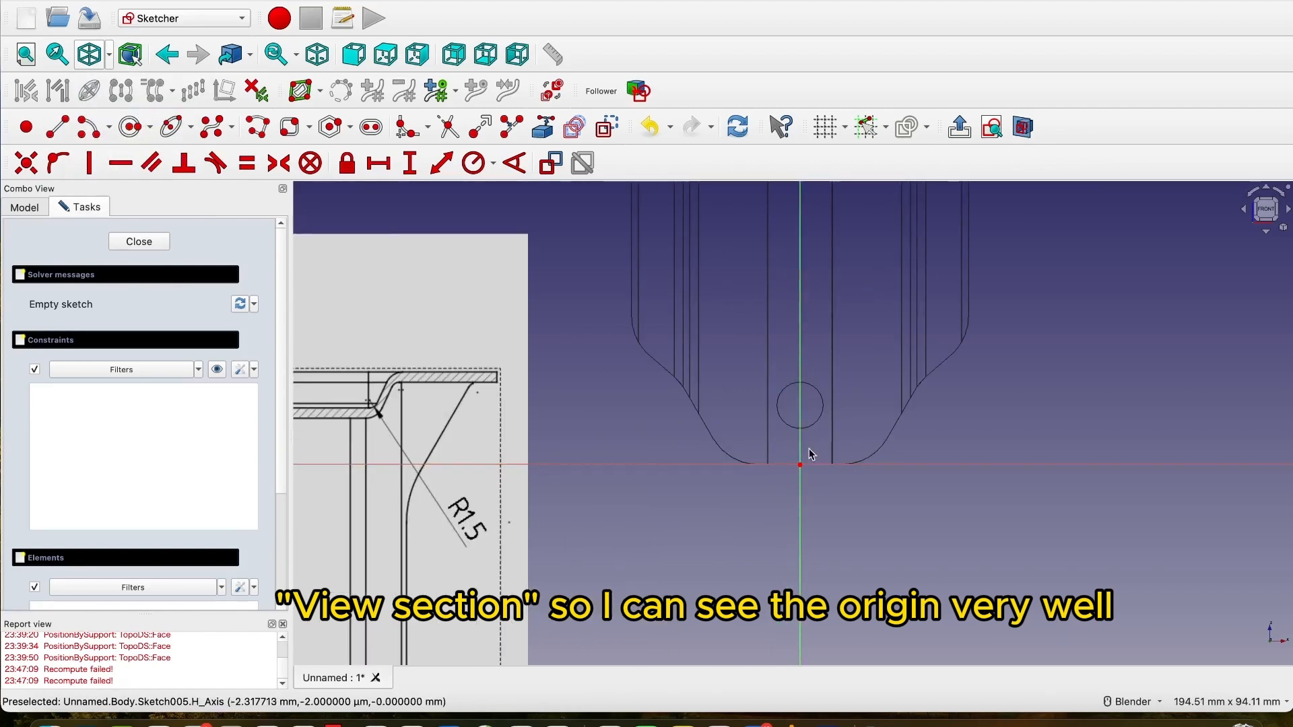
{"action": "scroll", "coordinate": [811, 454], "scroll_direction": "down", "scroll_amount": 2}
{"action": "middle_click_drag", "start_coordinate": [719, 433], "coordinate": [822, 433], "text": "shift"}
{"action": "scroll", "coordinate": [443, 436], "scroll_direction": "up", "scroll_amount": 5}
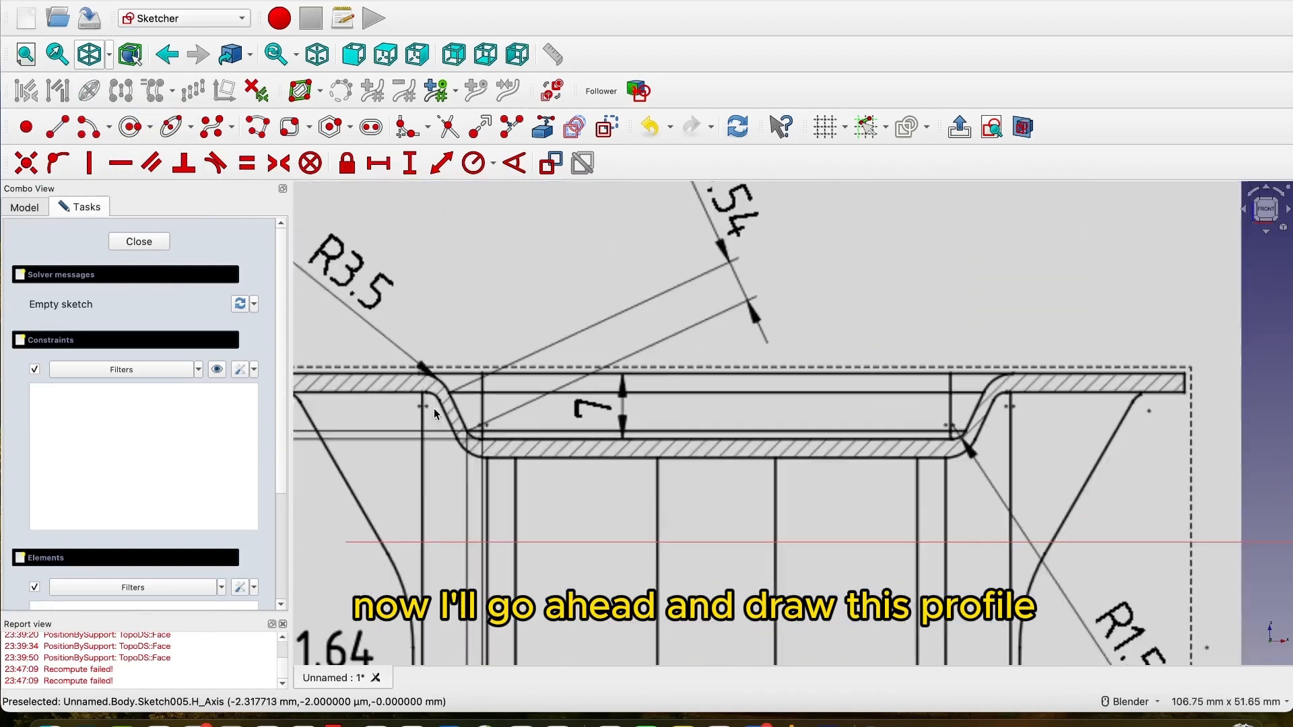
{"action": "scroll", "coordinate": [435, 414], "scroll_direction": "down", "scroll_amount": 5}
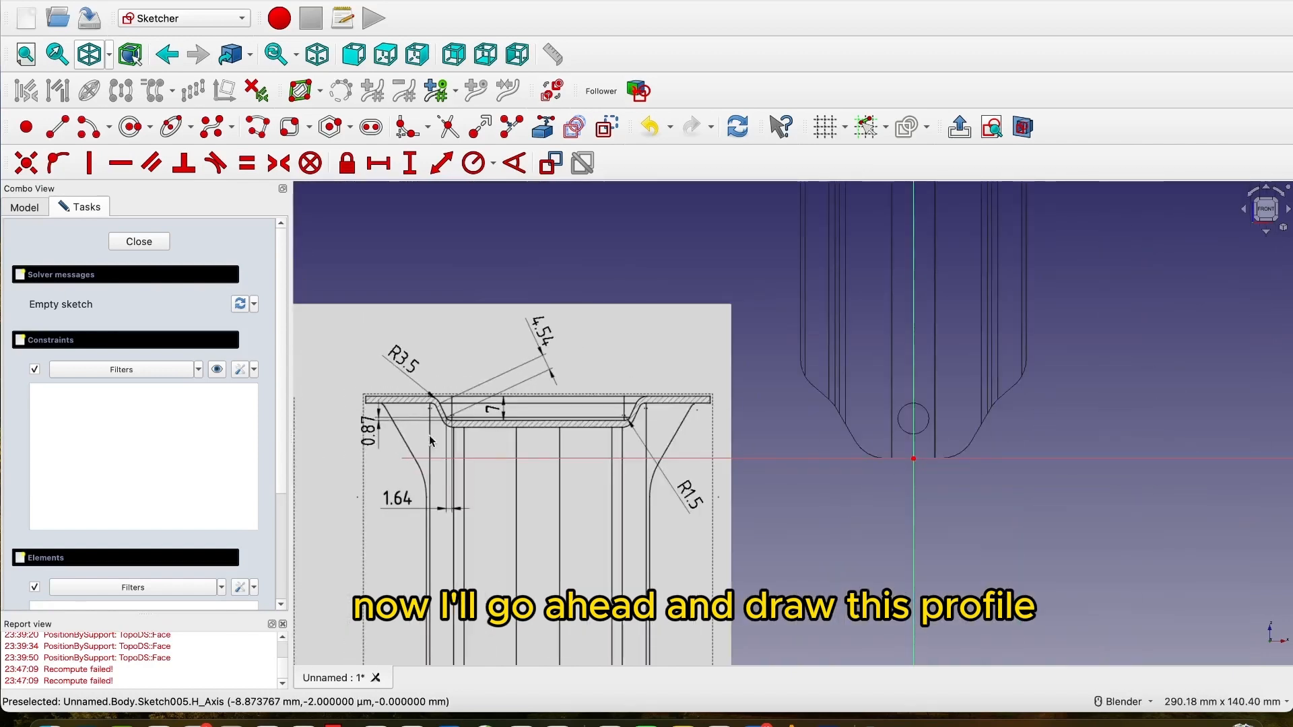
{"action": "scroll", "coordinate": [445, 423], "scroll_direction": "up", "scroll_amount": 9}
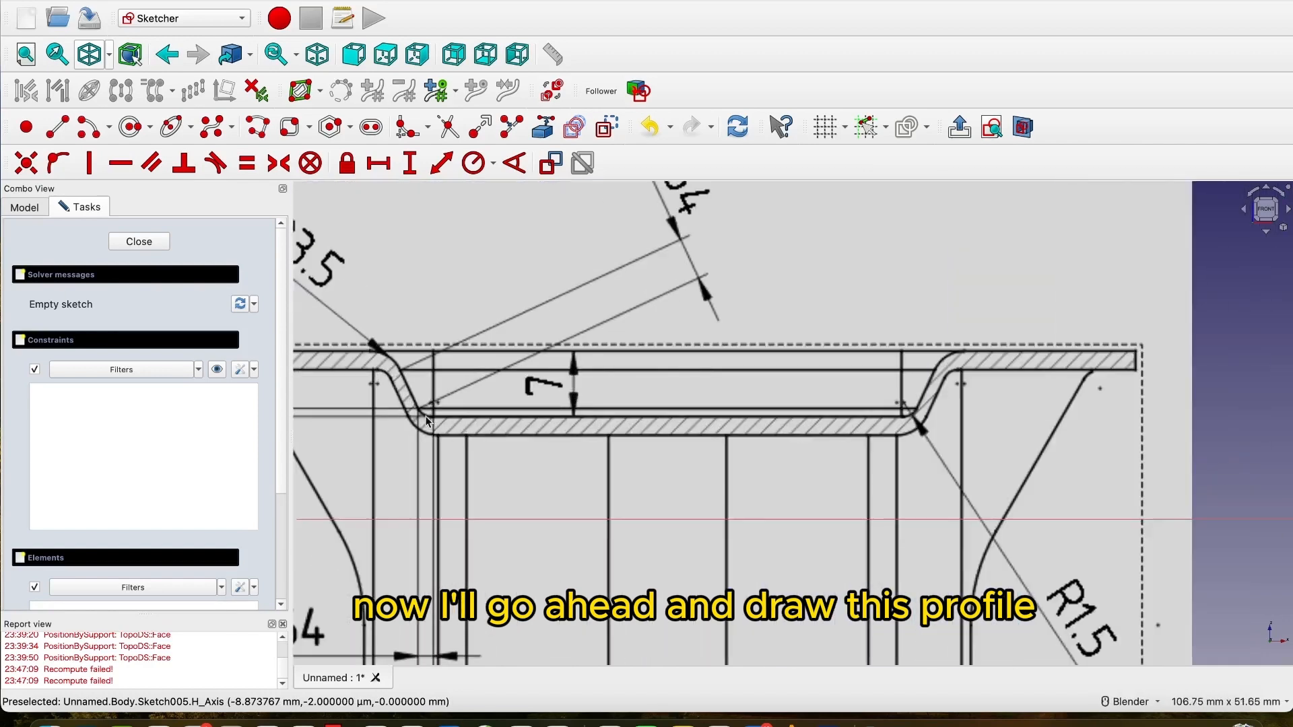
{"action": "scroll", "coordinate": [422, 411], "scroll_direction": "down", "scroll_amount": 5}
{"action": "scroll", "coordinate": [422, 419], "scroll_direction": "down", "scroll_amount": 4}
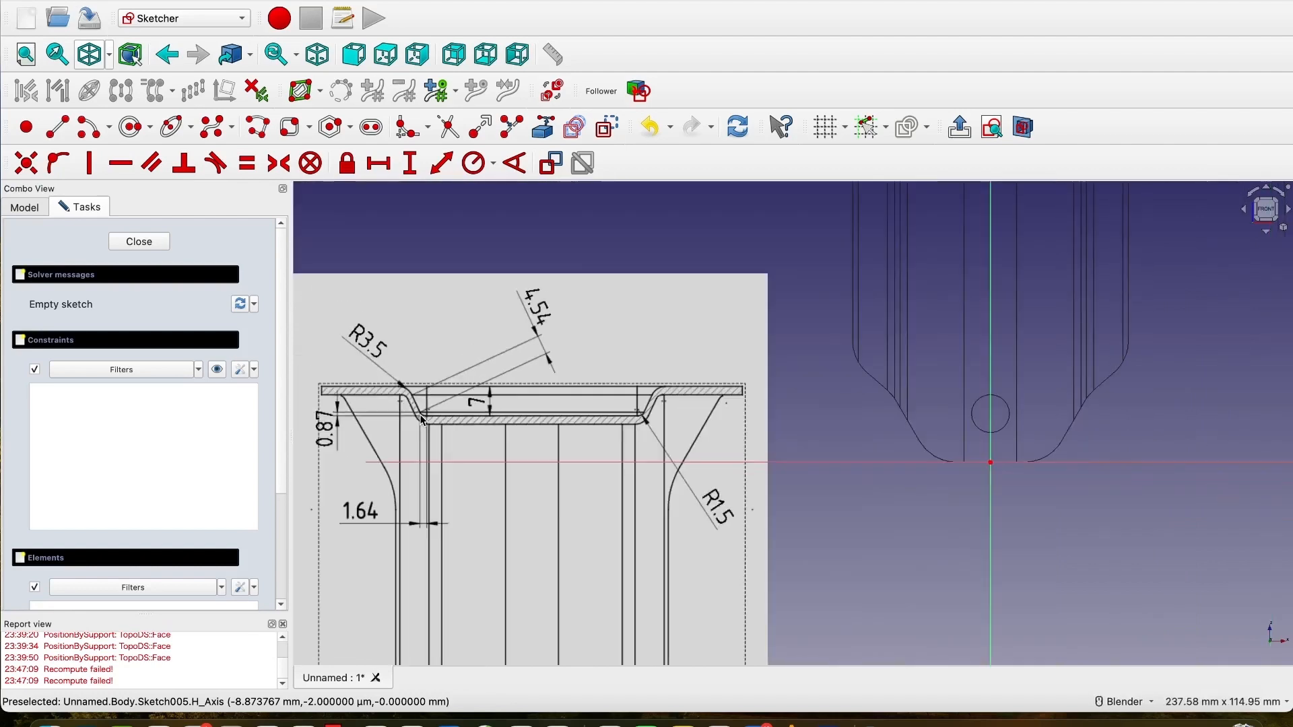
{"action": "scroll", "coordinate": [932, 466], "scroll_direction": "up", "scroll_amount": 5}
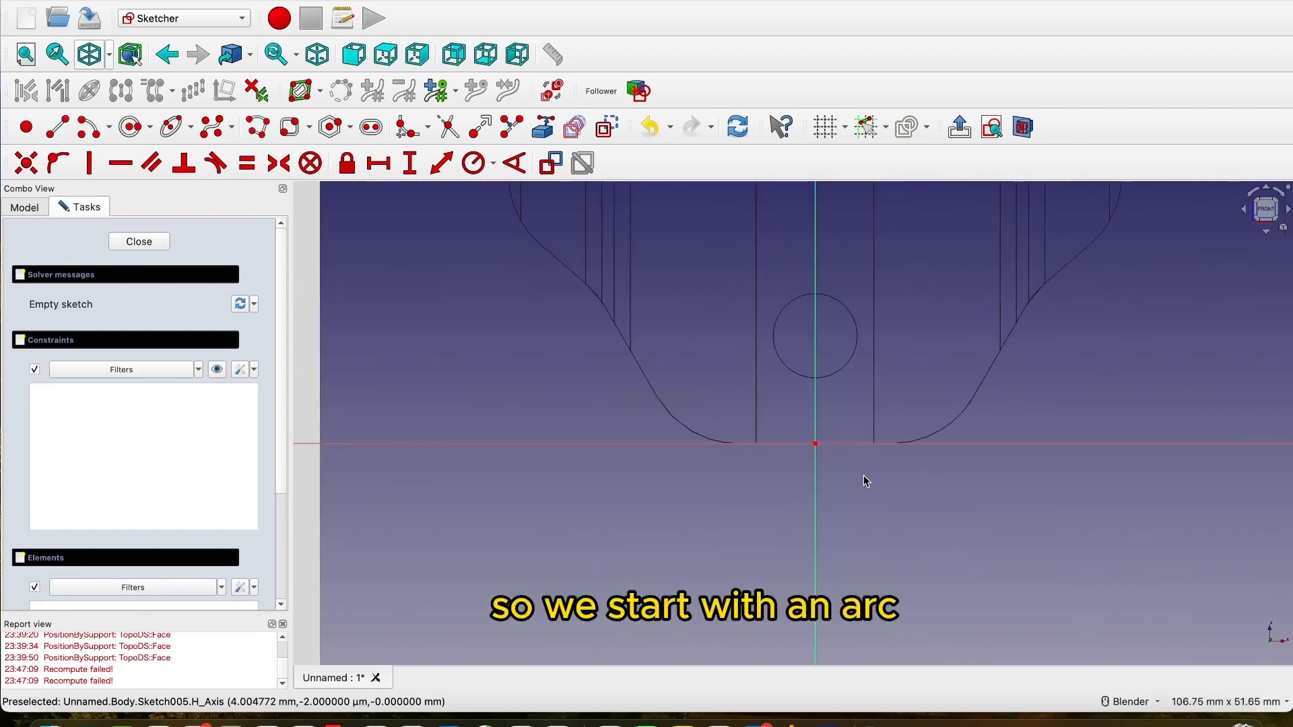
Draw an arc of about 4.8 mm radius, centred just above the origin, starting at the sketch origin and curving up toward negative X.
{"action": "left_click", "coordinate": [88, 127]}
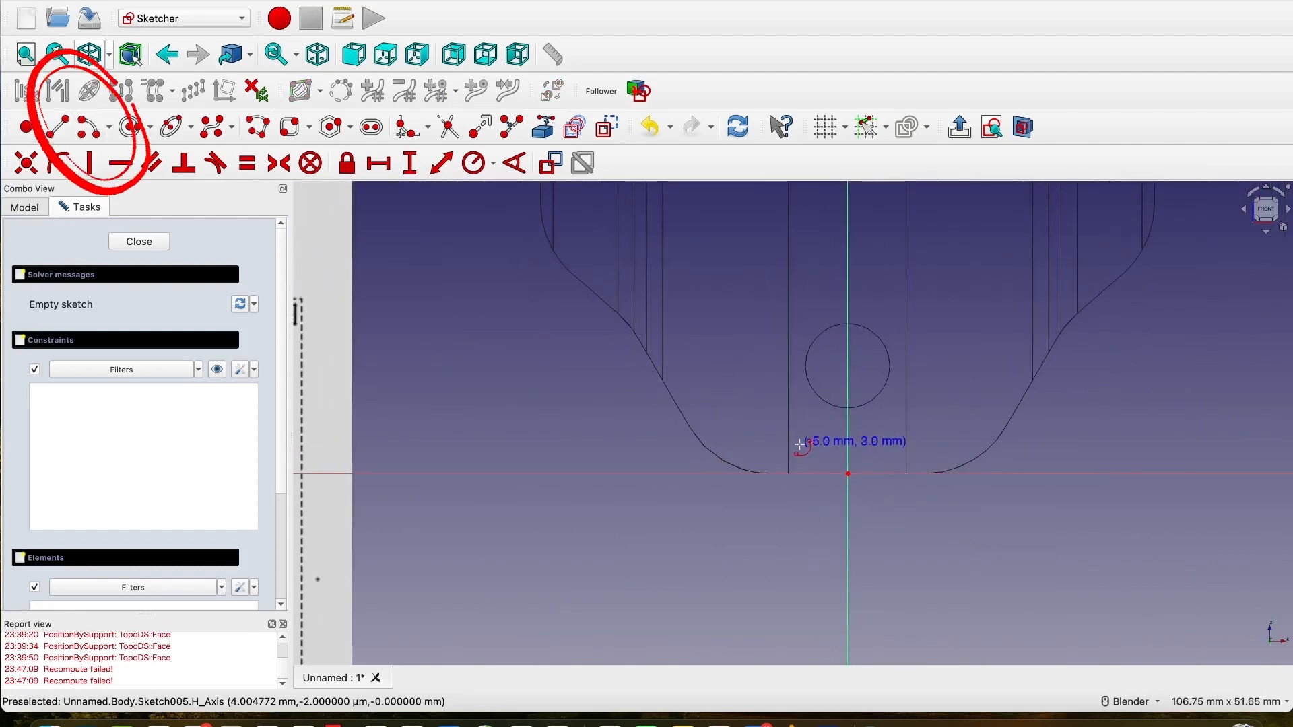
{"action": "scroll", "coordinate": [840, 437], "scroll_direction": "up", "scroll_amount": 2}
{"action": "left_click", "coordinate": [849, 419]}
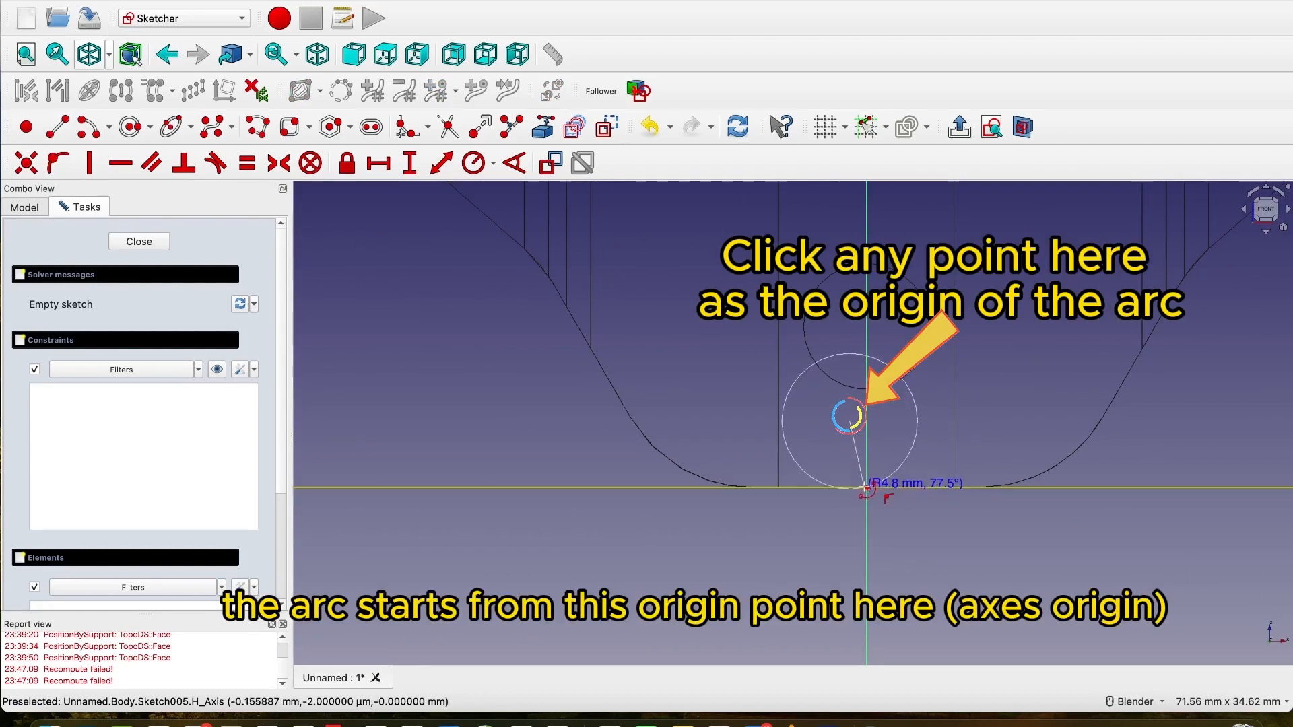
{"action": "left_click", "coordinate": [867, 486]}
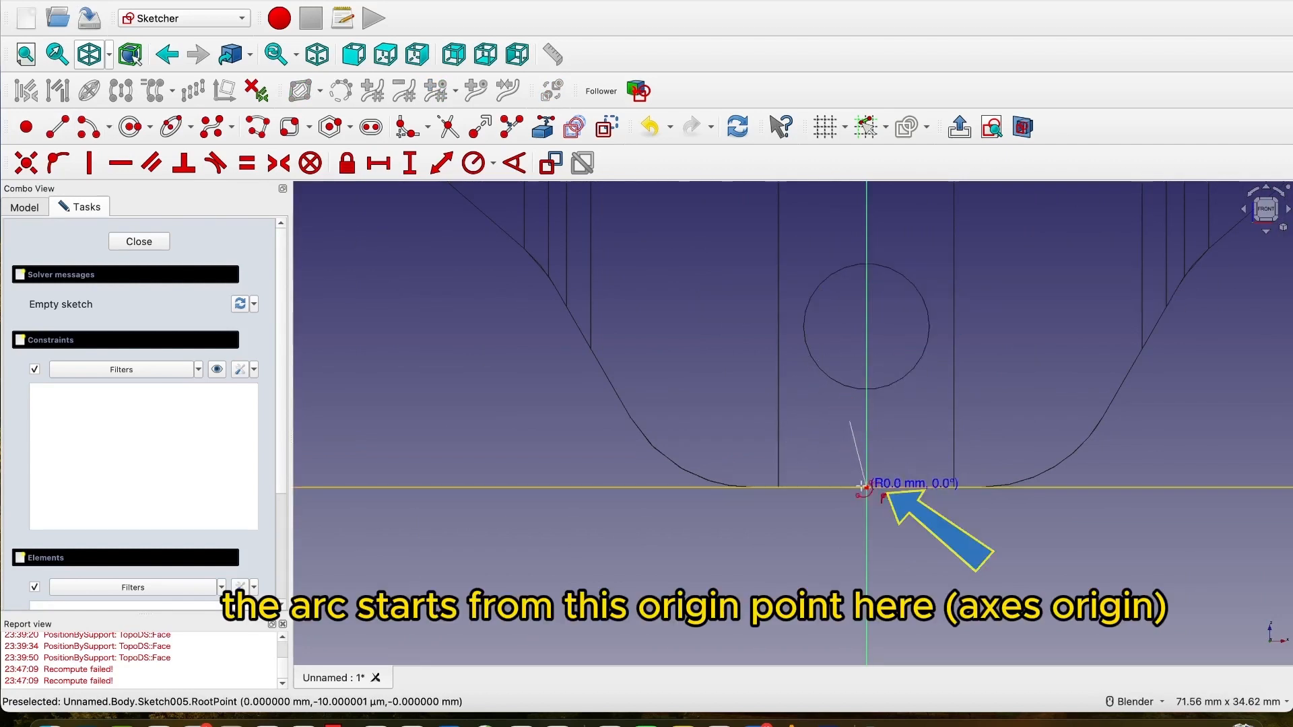
{"action": "left_click", "coordinate": [772, 452]}
Constrain the horizontal distance between the arc's two endpoints to 1.64 mm.
{"action": "scroll", "coordinate": [800, 524], "scroll_direction": "down", "scroll_amount": 4}
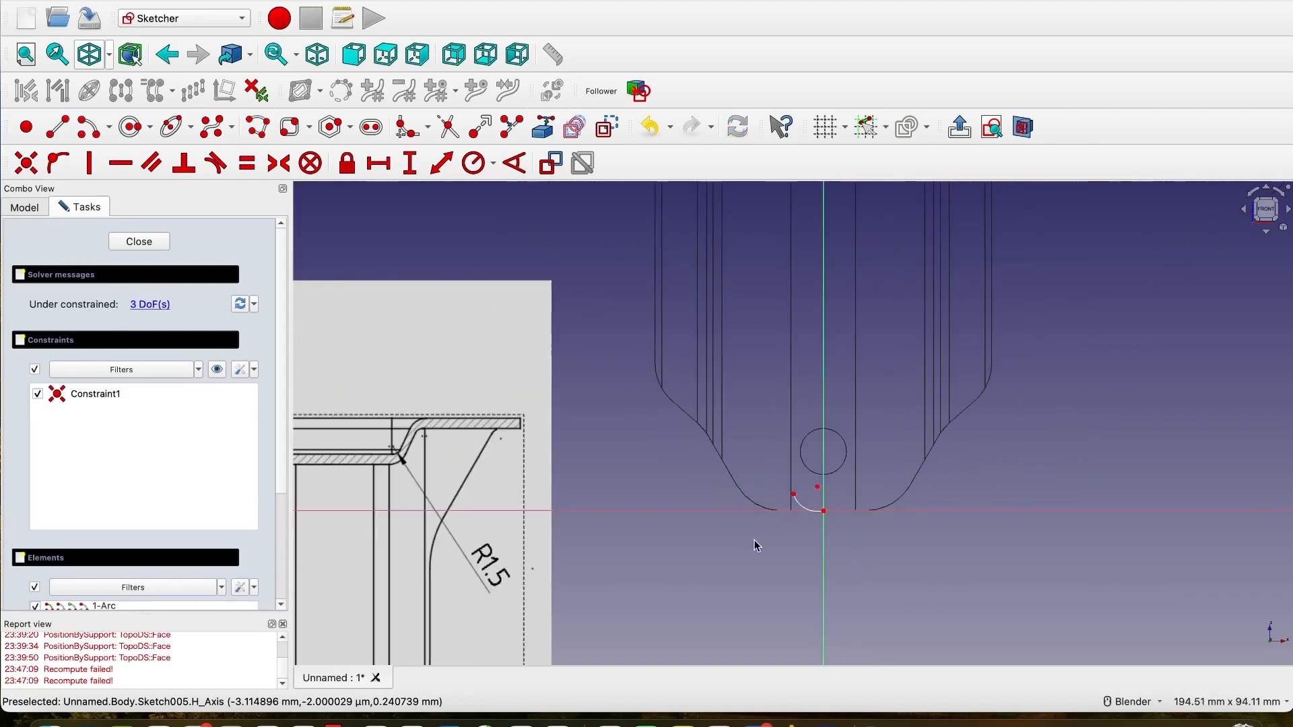
{"action": "scroll", "coordinate": [753, 541], "scroll_direction": "down", "scroll_amount": 5}
{"action": "scroll", "coordinate": [505, 552], "scroll_direction": "up", "scroll_amount": 8}
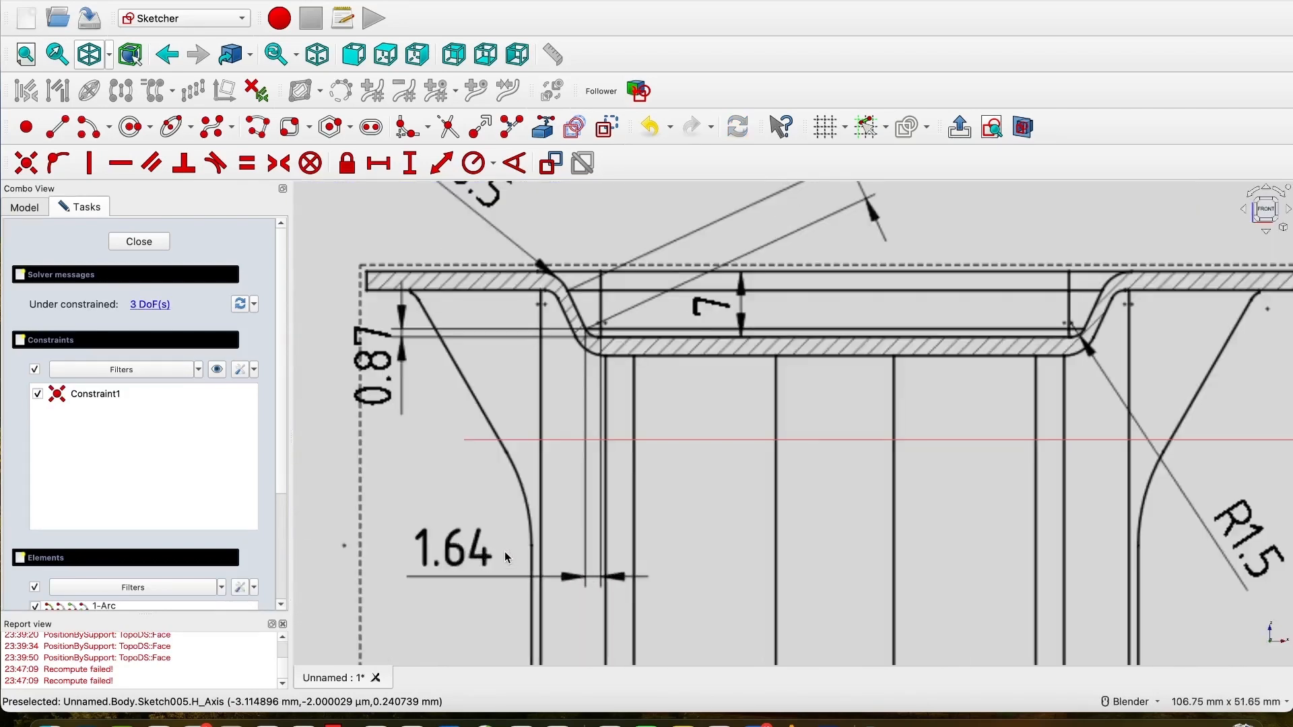
{"action": "scroll", "coordinate": [507, 557], "scroll_direction": "down", "scroll_amount": 3}
{"action": "scroll", "coordinate": [723, 503], "scroll_direction": "down", "scroll_amount": 4}
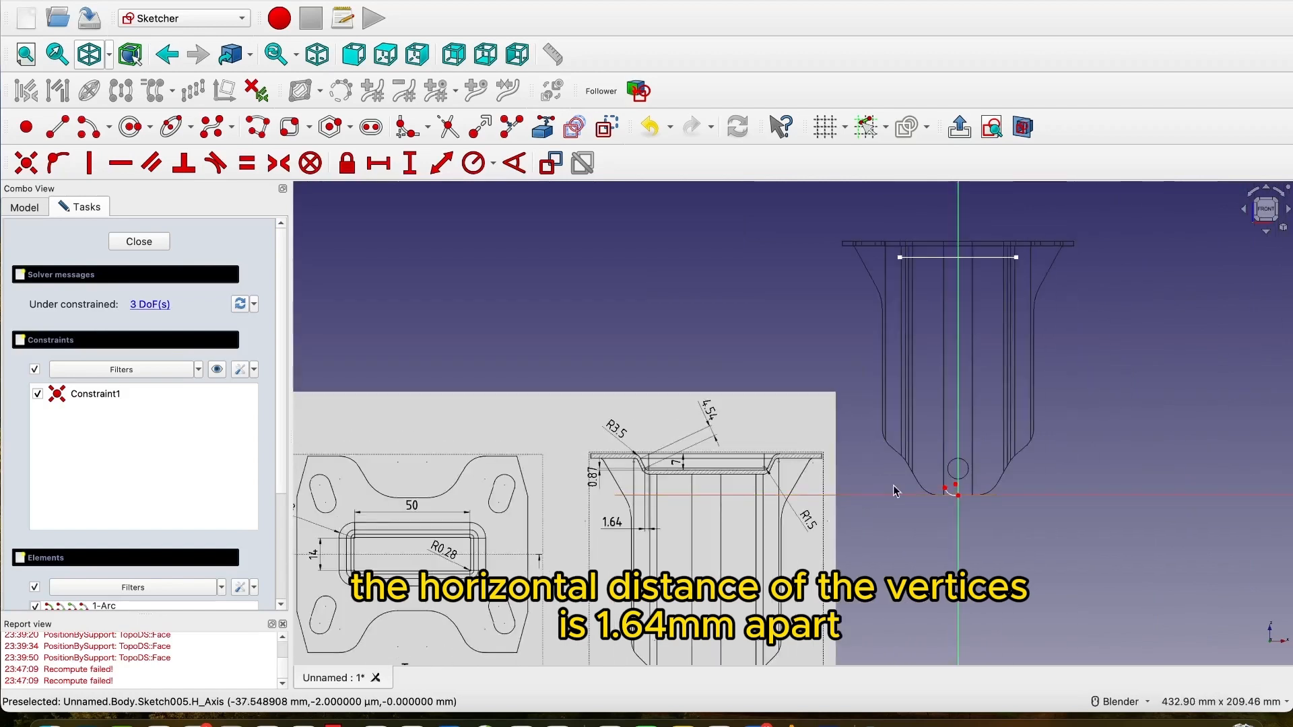
{"action": "scroll", "coordinate": [928, 493], "scroll_direction": "up", "scroll_amount": 8}
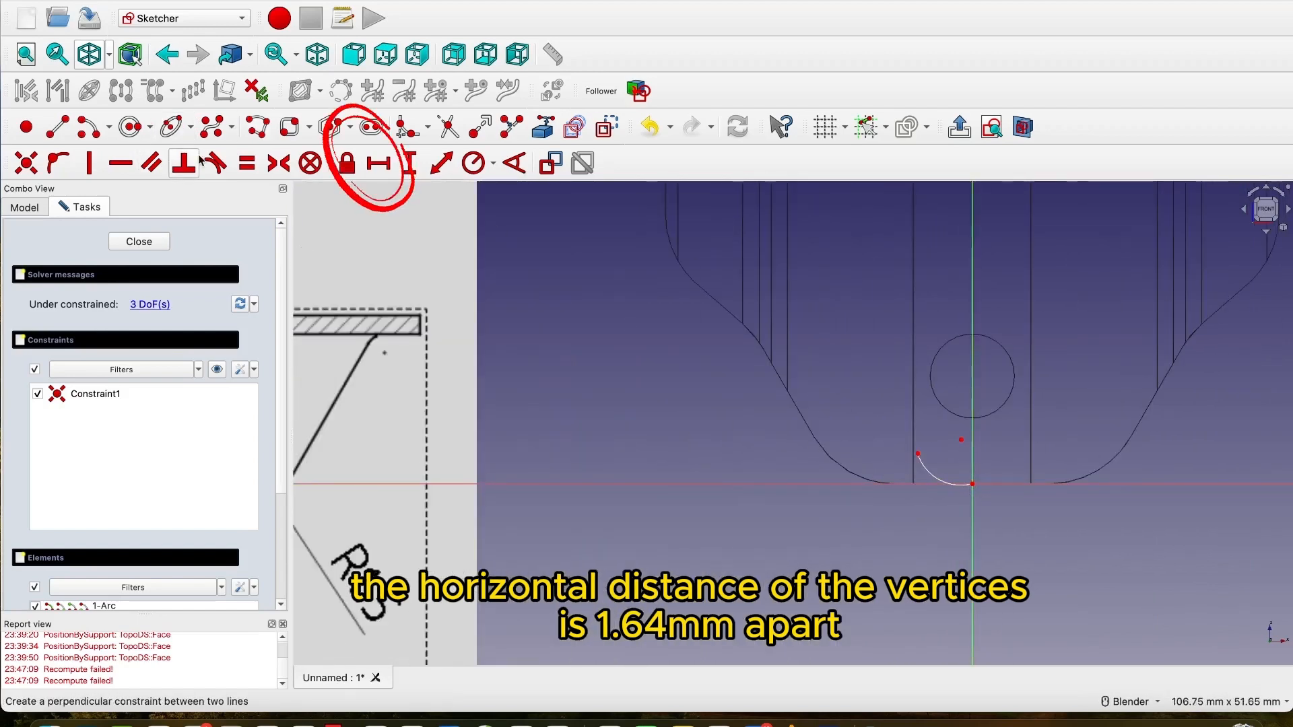
{"action": "left_click", "coordinate": [377, 163]}
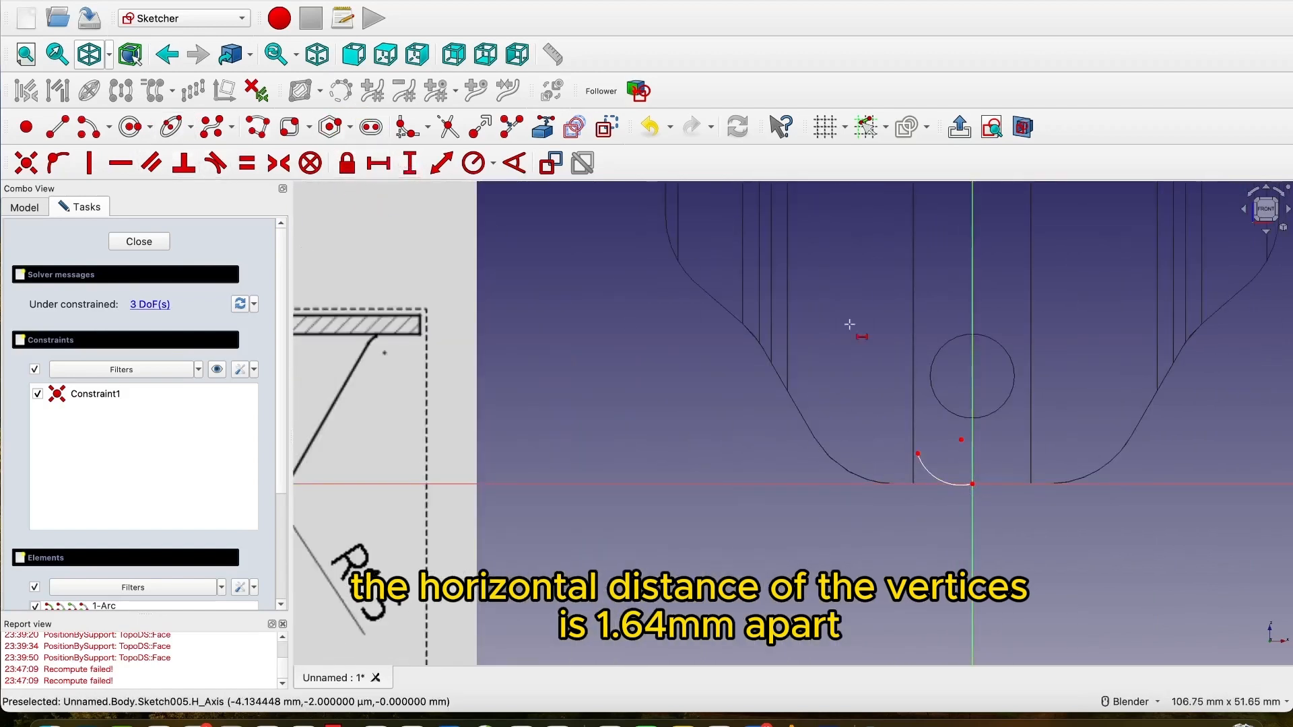
{"action": "left_click", "coordinate": [918, 457]}
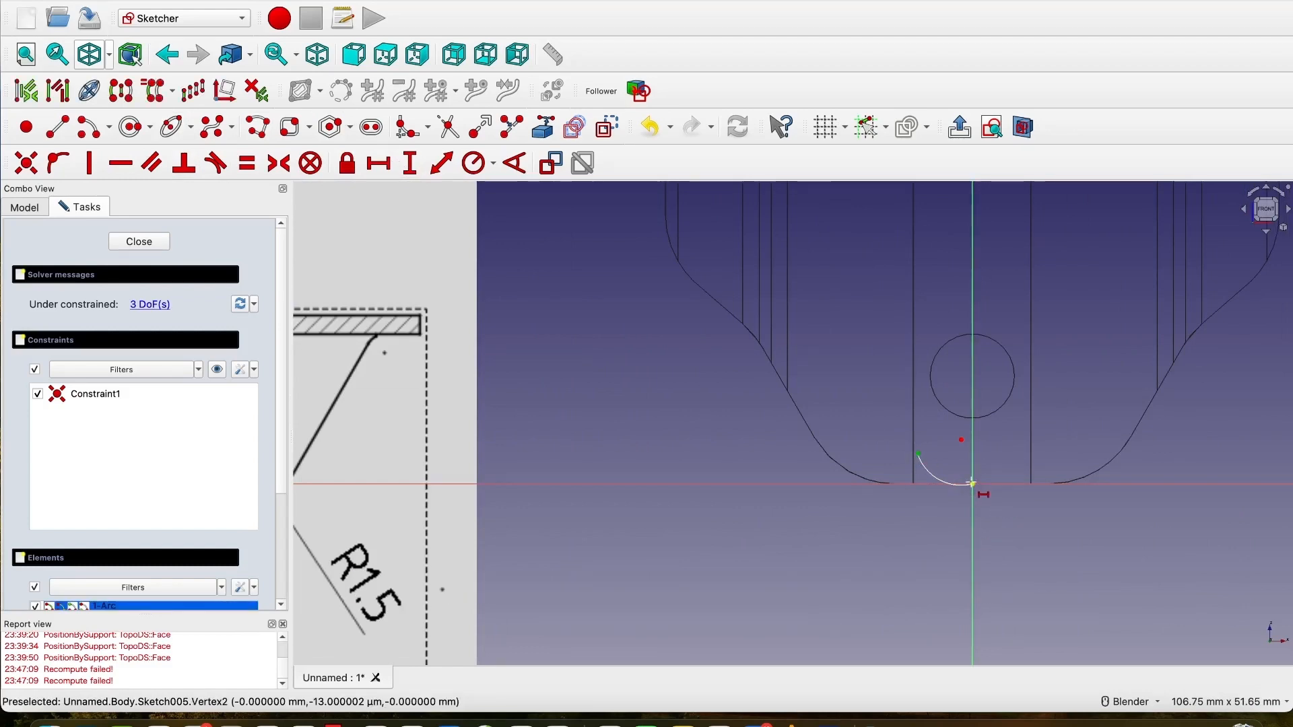
{"action": "left_click", "coordinate": [974, 484]}
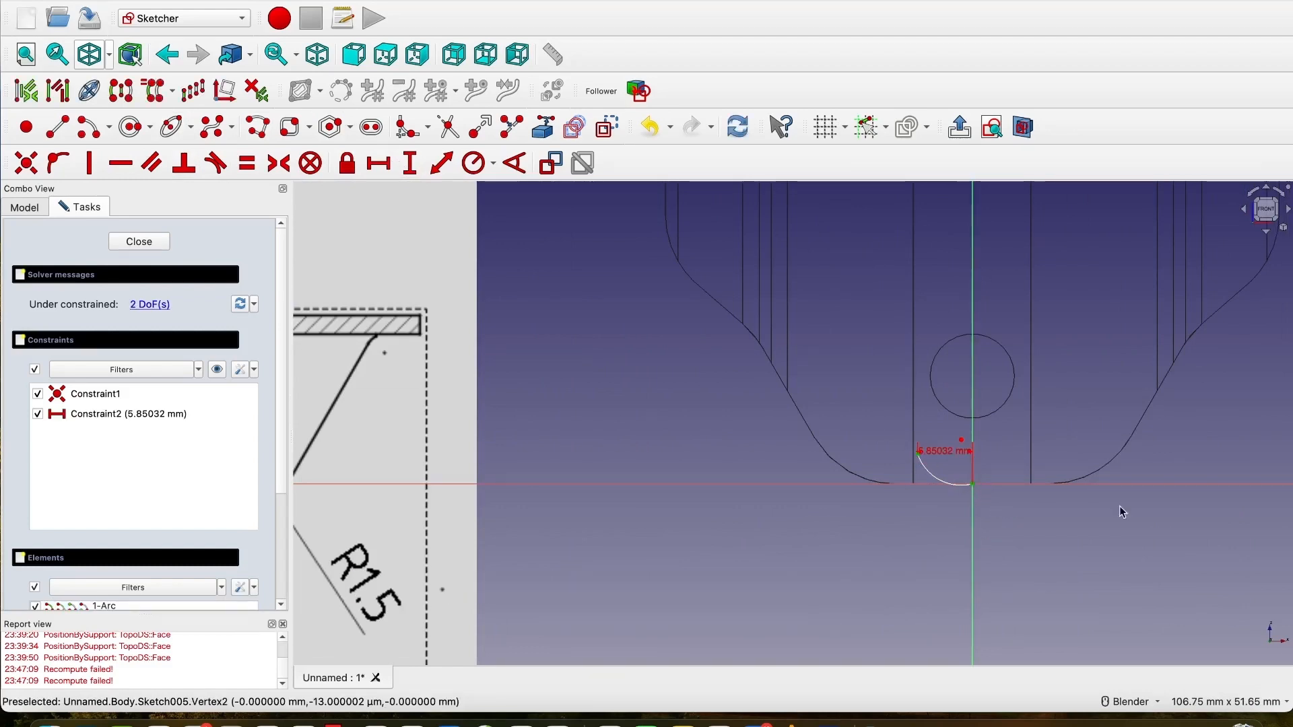
{"action": "type", "text": "1.64"}
{"action": "key", "text": "Return"}
Constrain the vertical distance between the arc's two endpoints to 0.87 mm.
{"action": "scroll", "coordinate": [765, 522], "scroll_direction": "down", "scroll_amount": 5}
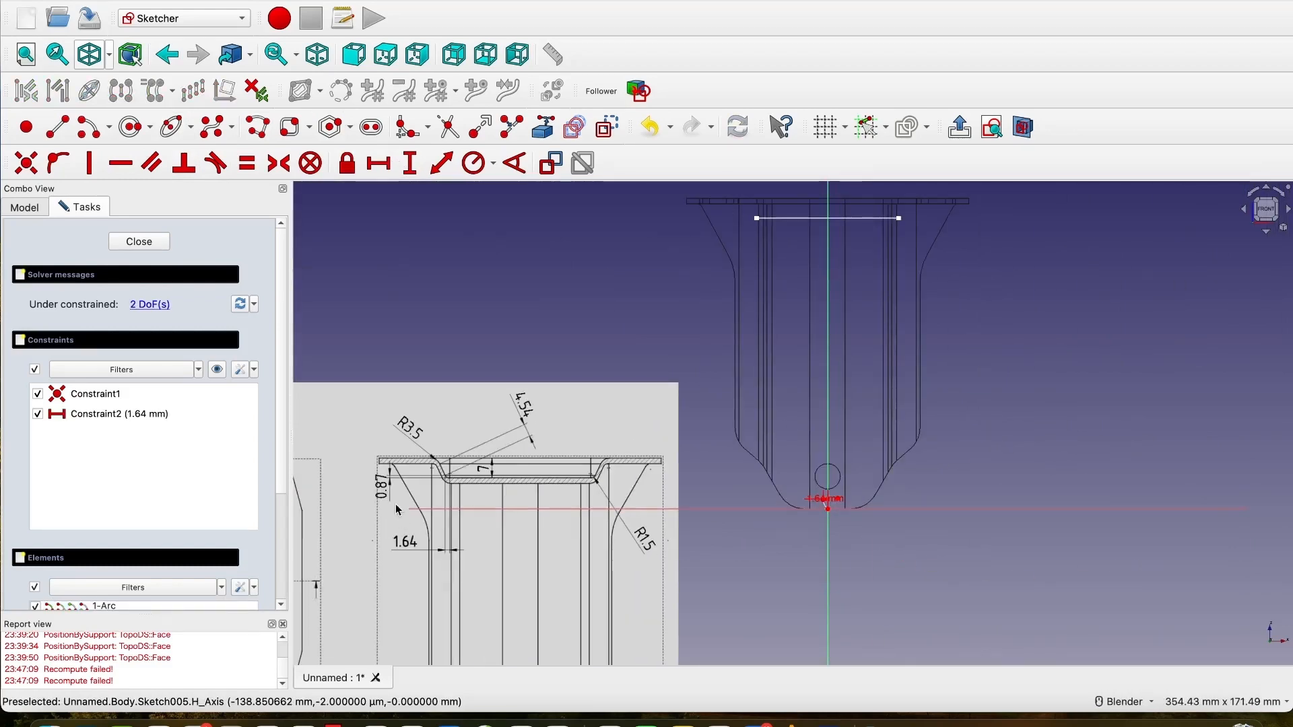
{"action": "scroll", "coordinate": [396, 510], "scroll_direction": "up", "scroll_amount": 4}
{"action": "scroll", "coordinate": [528, 476], "scroll_direction": "down", "scroll_amount": 6}
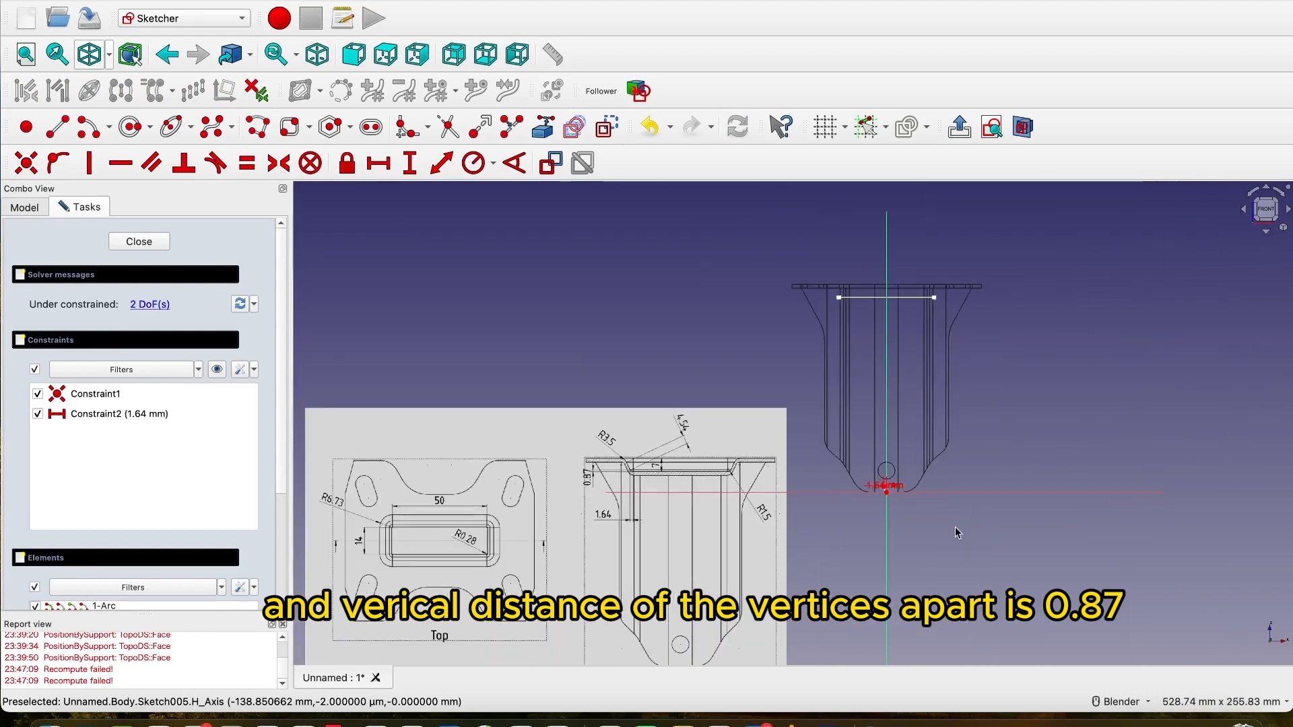
{"action": "scroll", "coordinate": [912, 507], "scroll_direction": "up", "scroll_amount": 12}
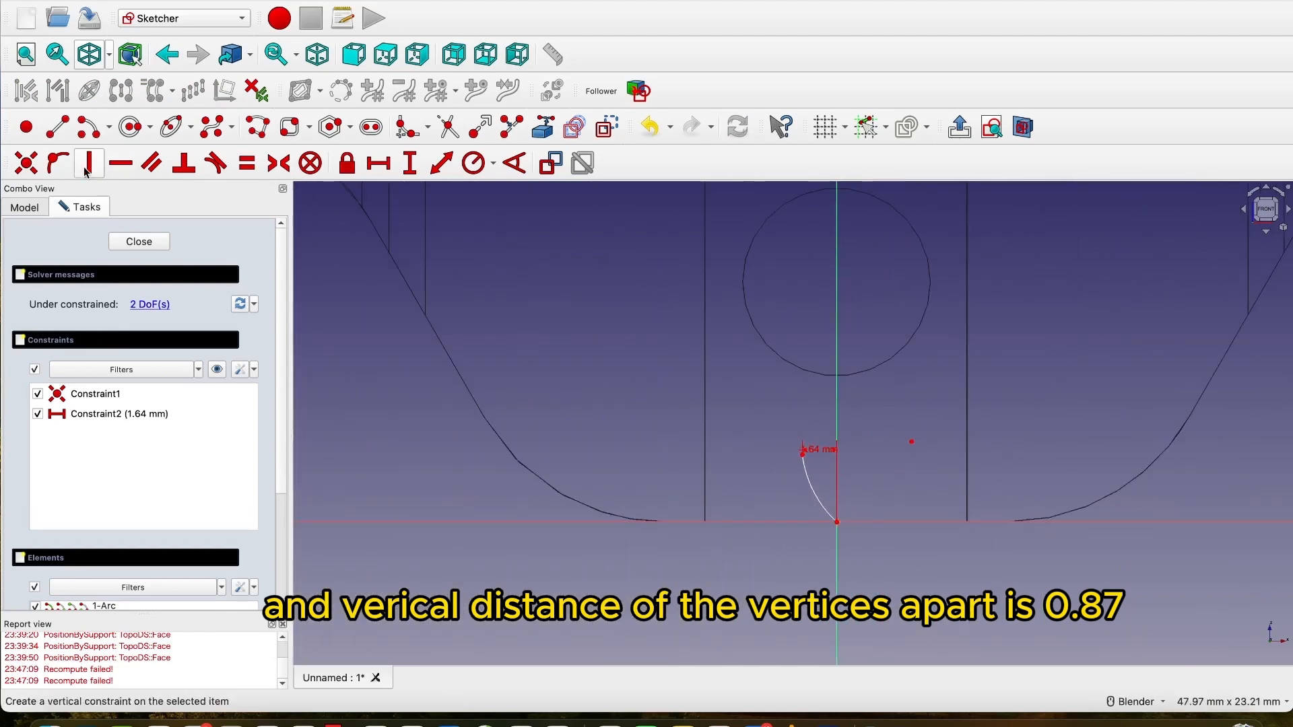
{"action": "left_click", "coordinate": [410, 163]}
{"action": "scroll", "coordinate": [808, 449], "scroll_direction": "up", "scroll_amount": 1}
{"action": "left_click", "coordinate": [799, 449]}
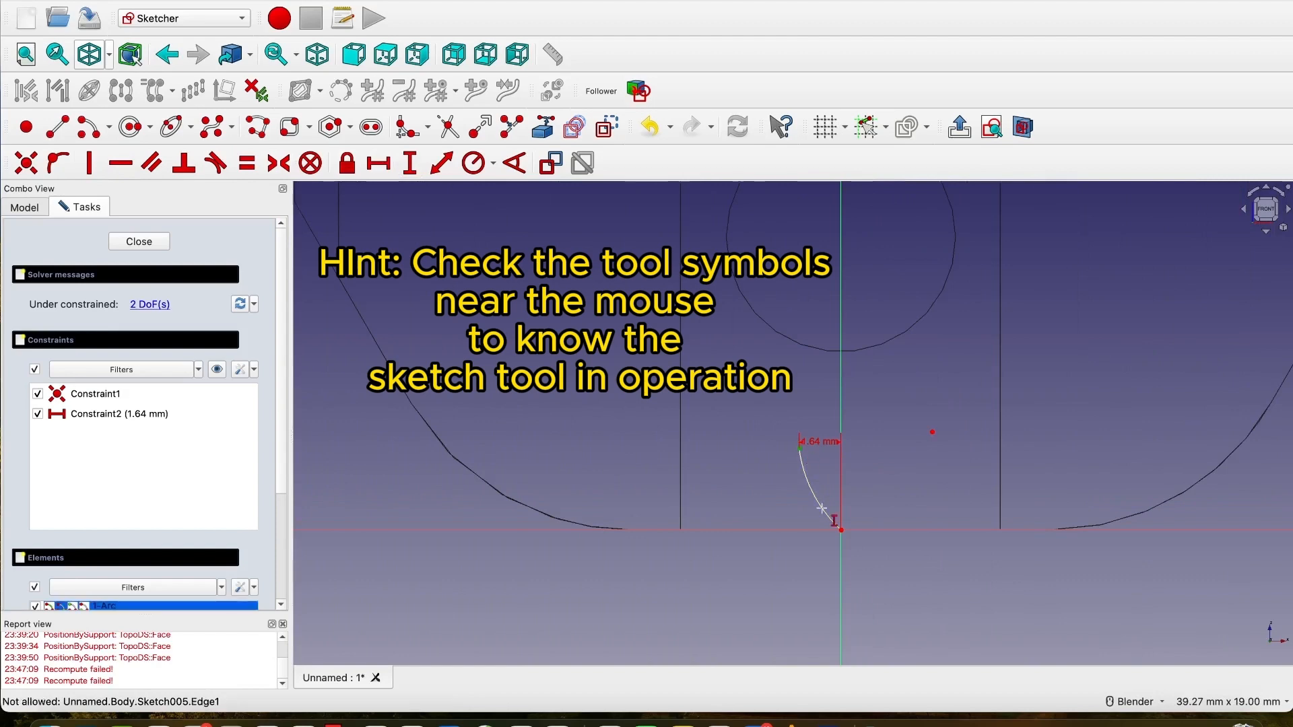
{"action": "left_click", "coordinate": [841, 530]}
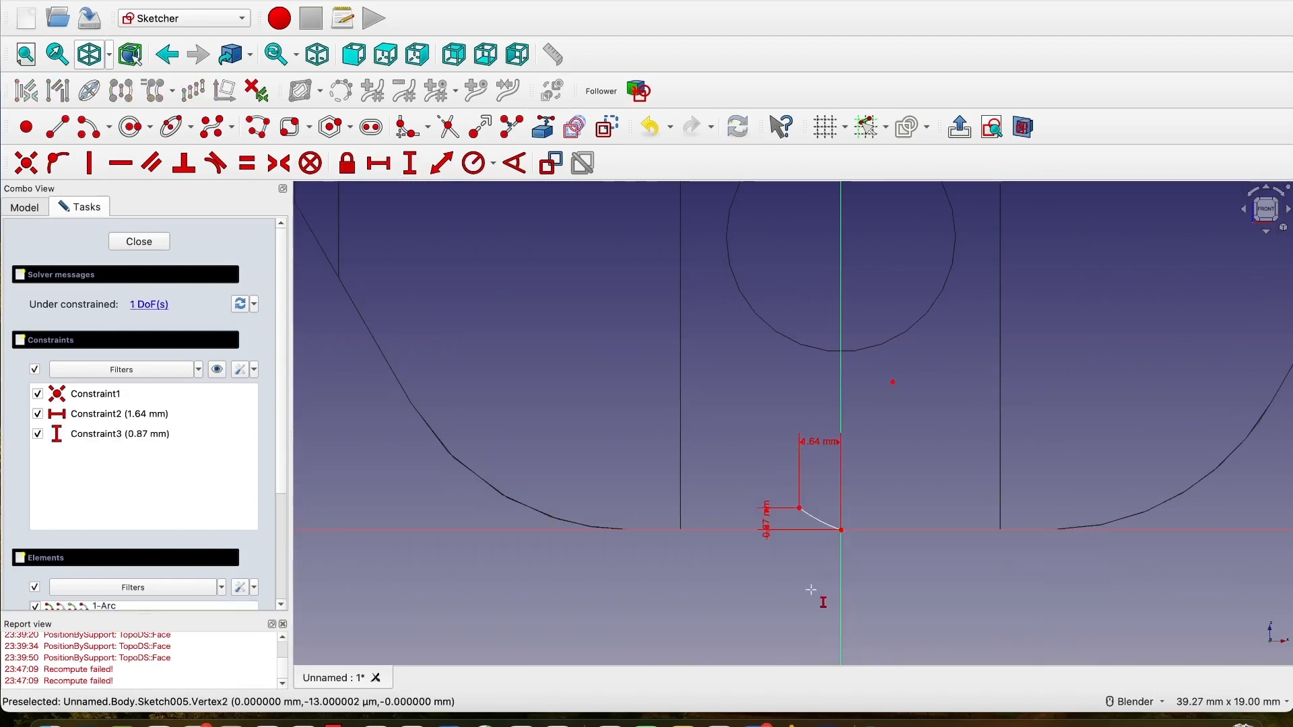
Constrain the arc's radius to 1.5 mm, matching the lower corner on the reference image.
{"action": "scroll", "coordinate": [805, 578], "scroll_direction": "down", "scroll_amount": 12}
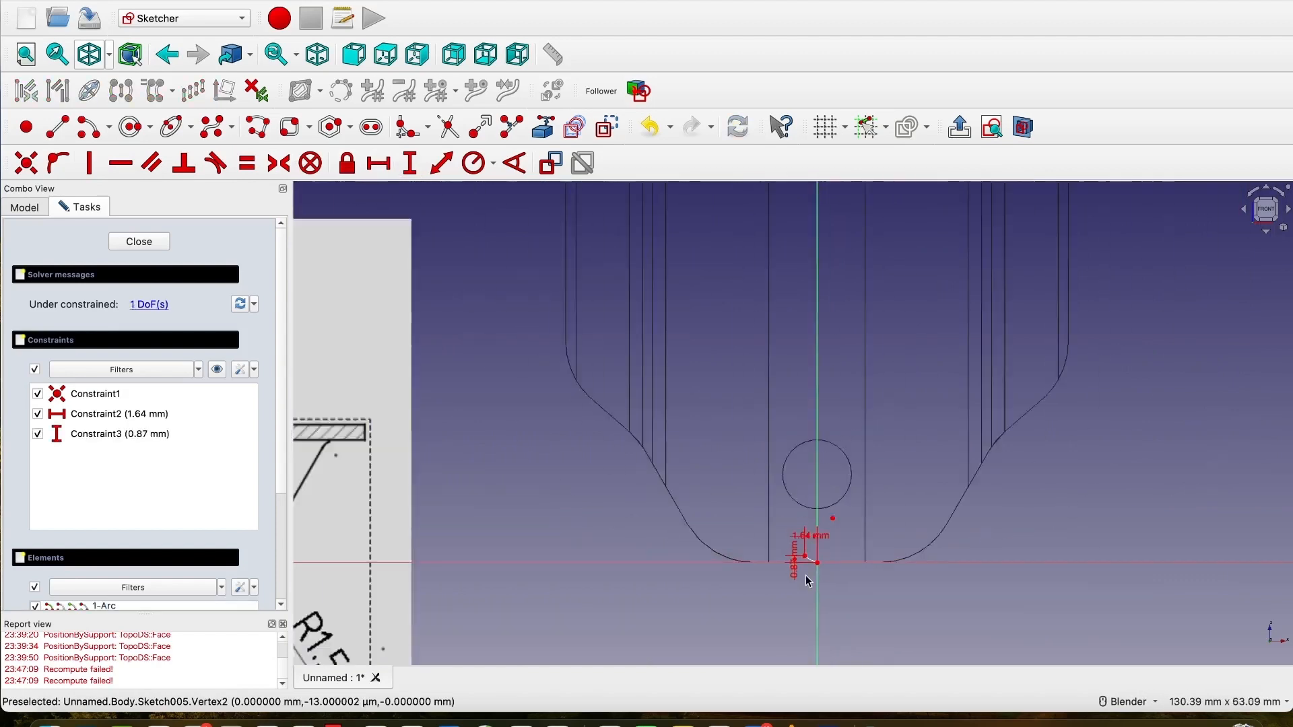
{"action": "scroll", "coordinate": [596, 351], "scroll_direction": "up", "scroll_amount": 8}
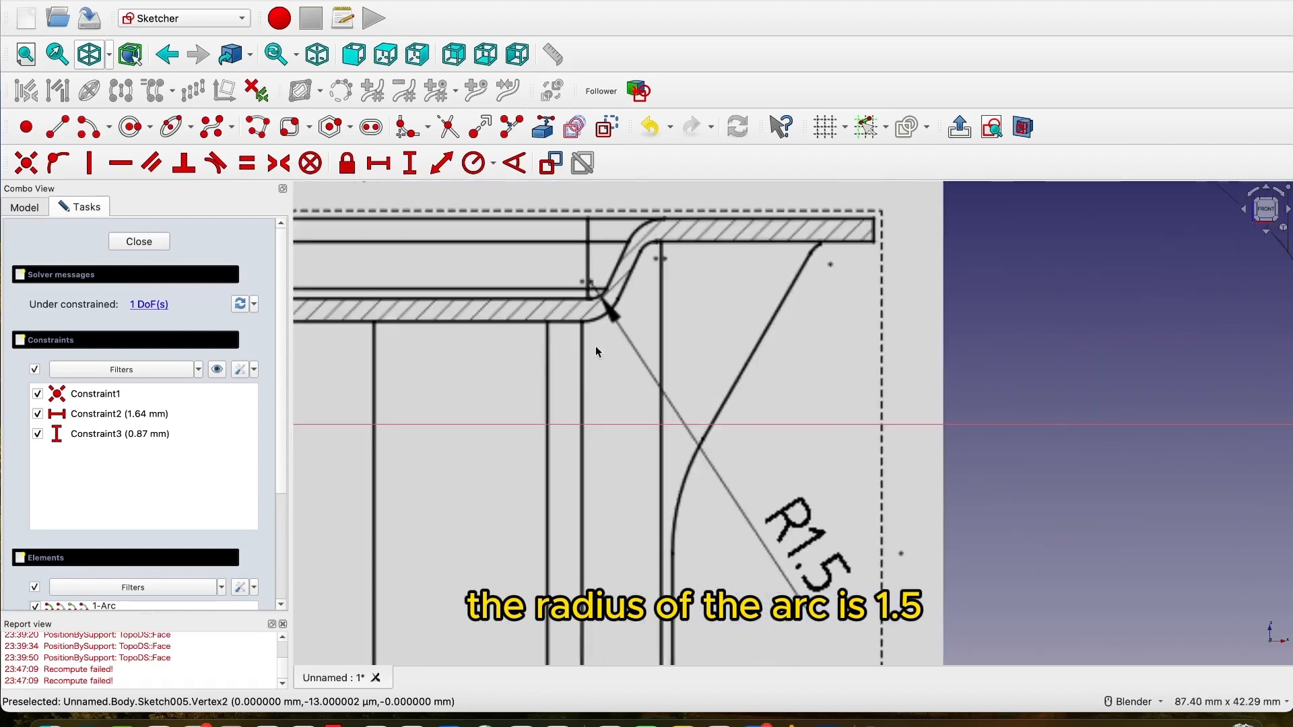
{"action": "scroll", "coordinate": [592, 307], "scroll_direction": "down", "scroll_amount": 4}
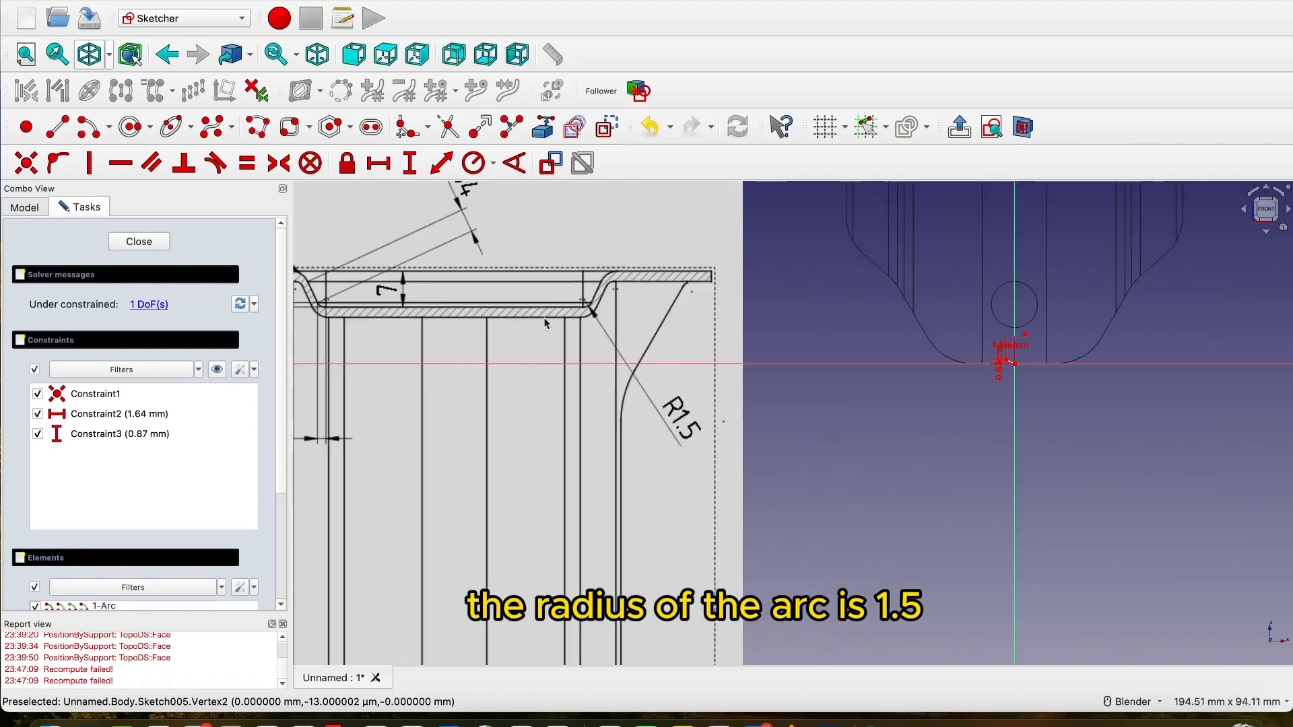
{"action": "scroll", "coordinate": [1027, 351], "scroll_direction": "up", "scroll_amount": 6}
{"action": "left_click", "coordinate": [474, 165]}
{"action": "left_click", "coordinate": [963, 378]}
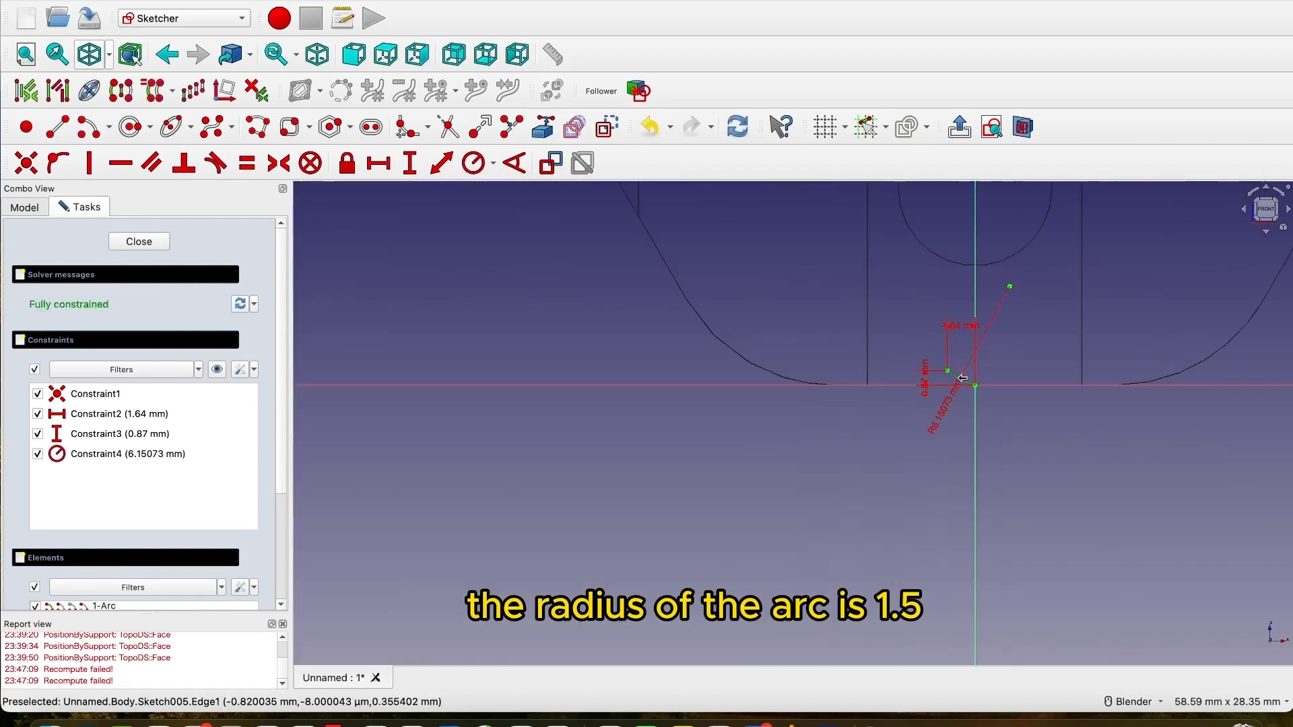
{"action": "type", "text": "1.5"}
{"action": "left_click", "coordinate": [1158, 467]}
{"action": "scroll", "coordinate": [931, 485], "scroll_direction": "up", "scroll_amount": 5}
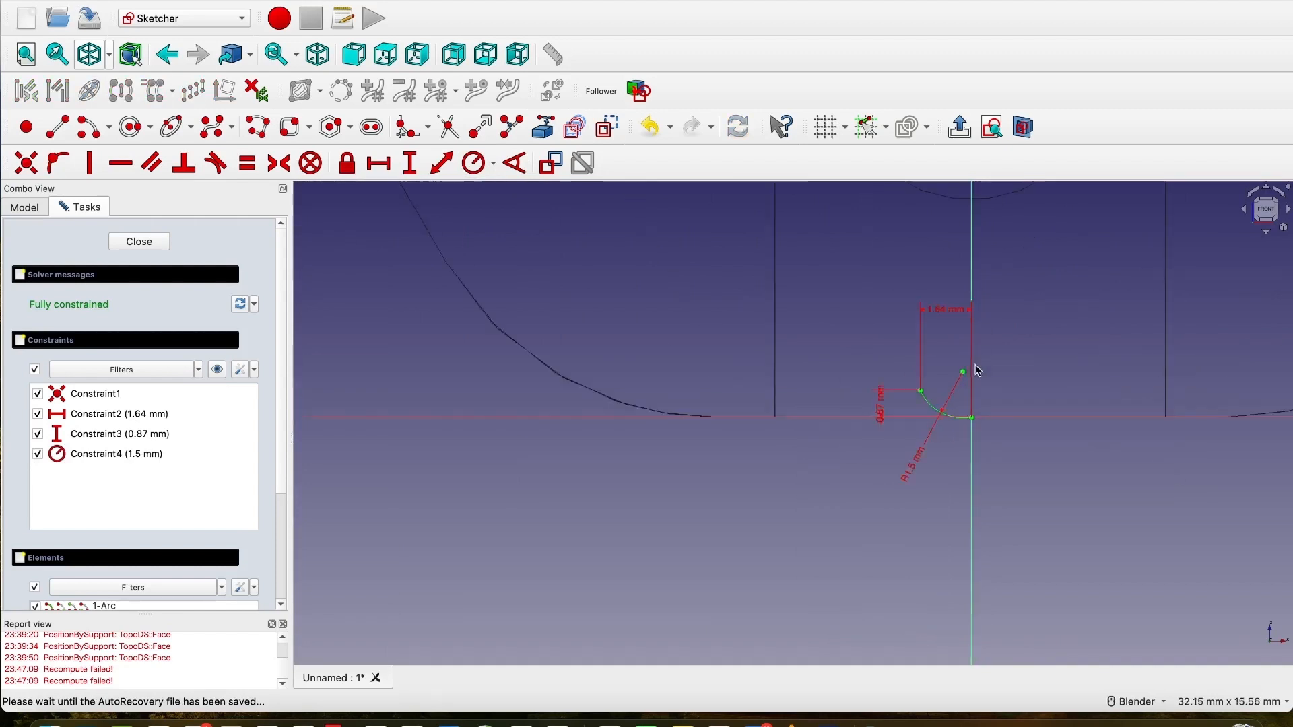
Draw a line from the arc's upper endpoint up toward negative X and constrain its length to 4.54 mm.
{"action": "scroll", "coordinate": [931, 485], "scroll_direction": "down", "scroll_amount": 4}
{"action": "scroll", "coordinate": [914, 491], "scroll_direction": "down", "scroll_amount": 2}
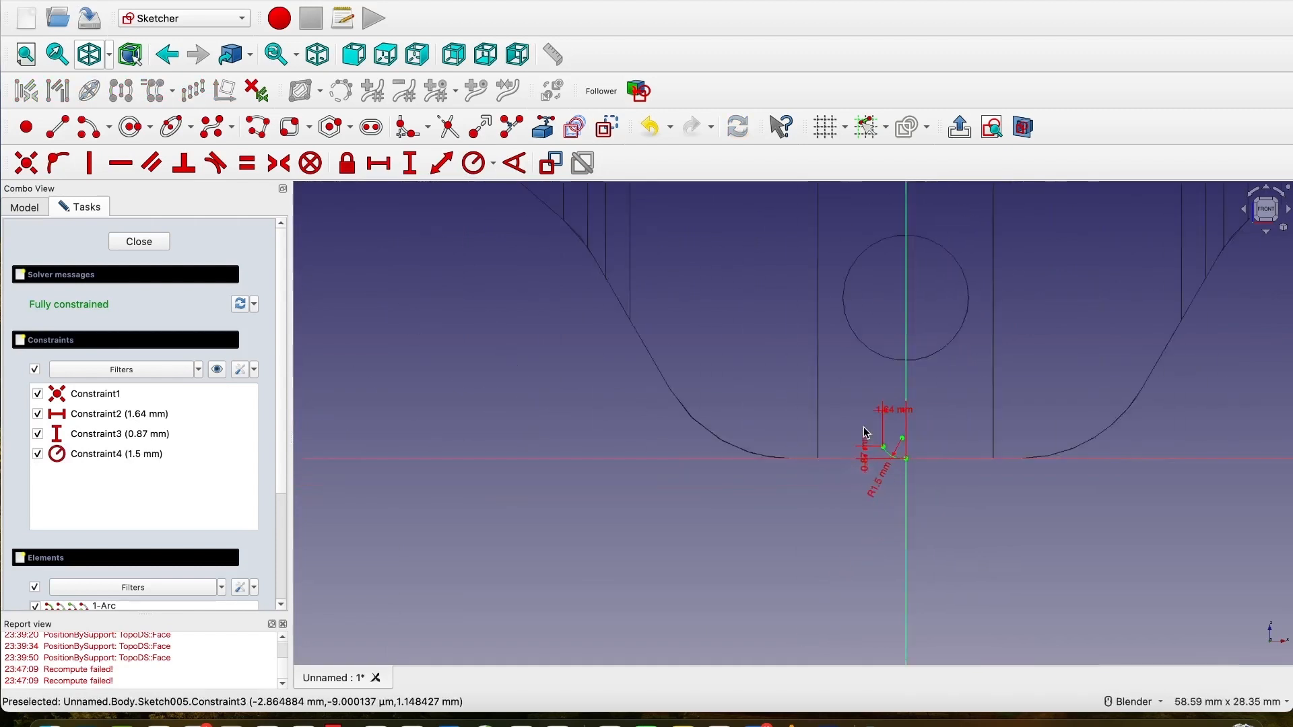
{"action": "scroll", "coordinate": [867, 433], "scroll_direction": "down", "scroll_amount": 4}
{"action": "scroll", "coordinate": [450, 385], "scroll_direction": "up", "scroll_amount": 4}
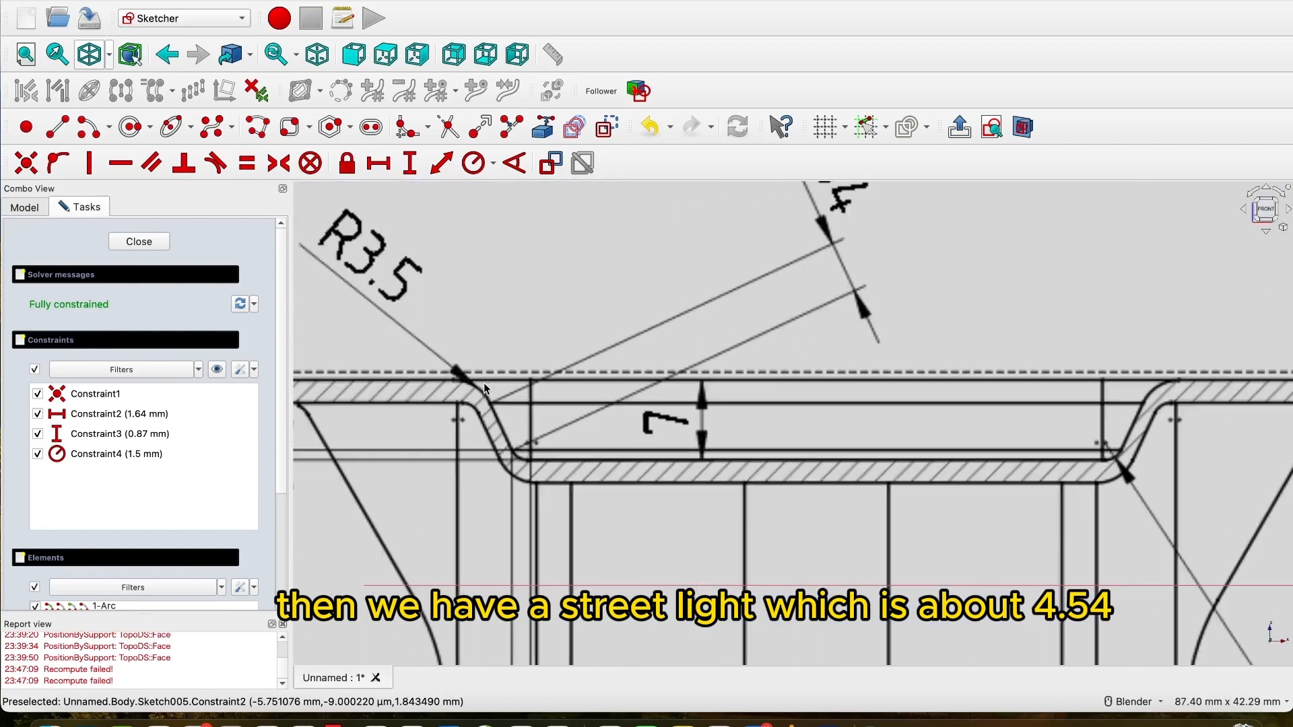
{"action": "scroll", "coordinate": [481, 386], "scroll_direction": "down", "scroll_amount": 2}
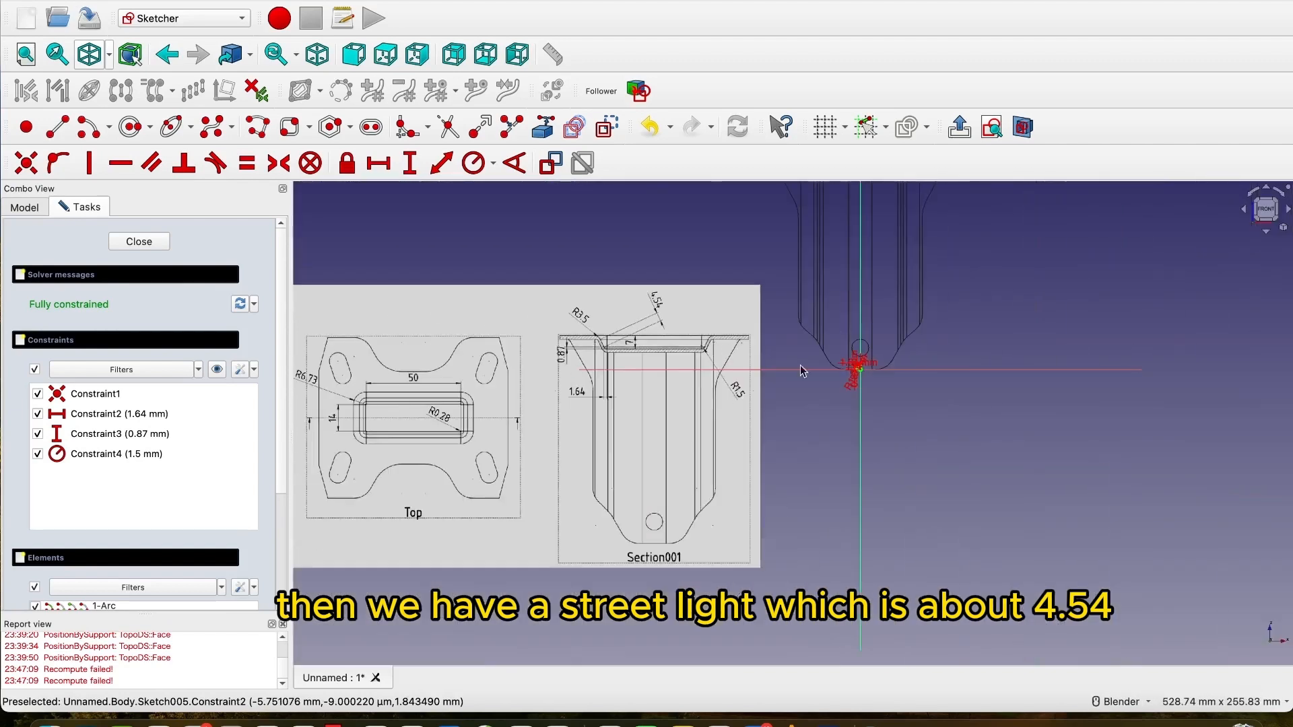
{"action": "scroll", "coordinate": [882, 361], "scroll_direction": "up", "scroll_amount": 5}
{"action": "left_click", "coordinate": [56, 130]}
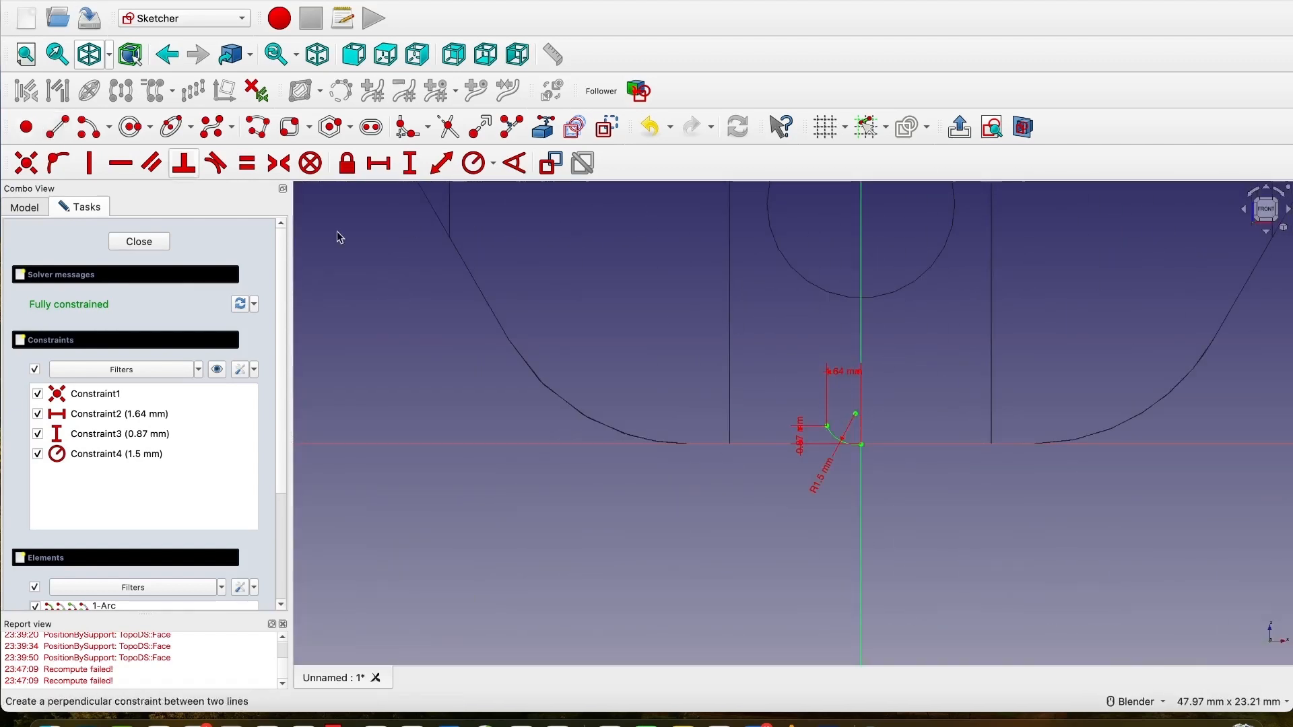
{"action": "left_click", "coordinate": [827, 426]}
{"action": "left_click", "coordinate": [692, 256]}
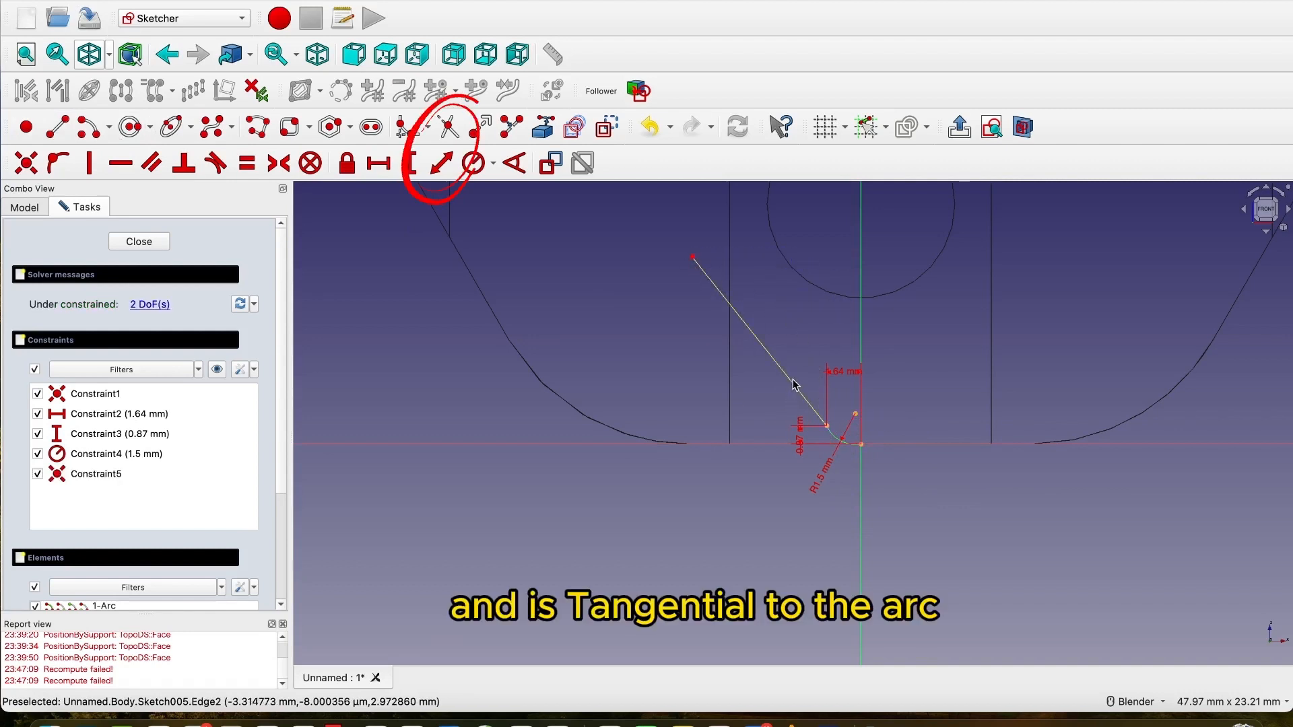
{"action": "left_click", "coordinate": [439, 161]}
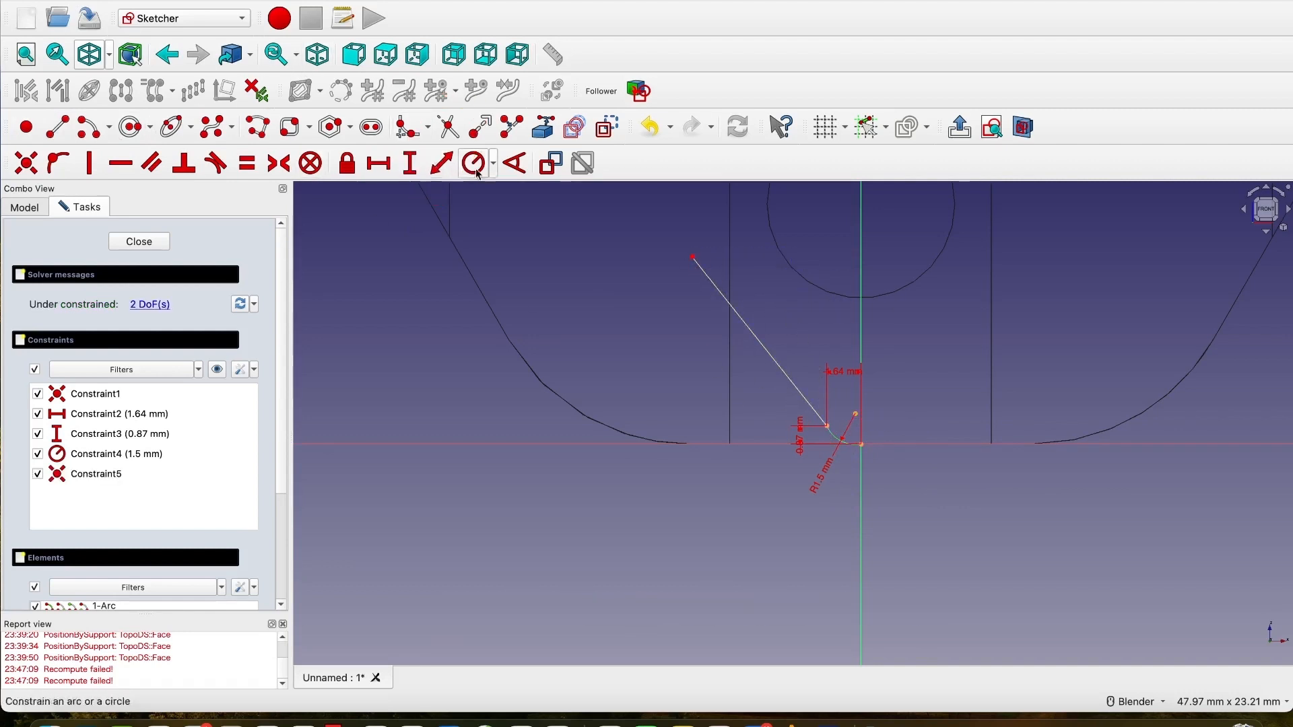
{"action": "left_click", "coordinate": [757, 343]}
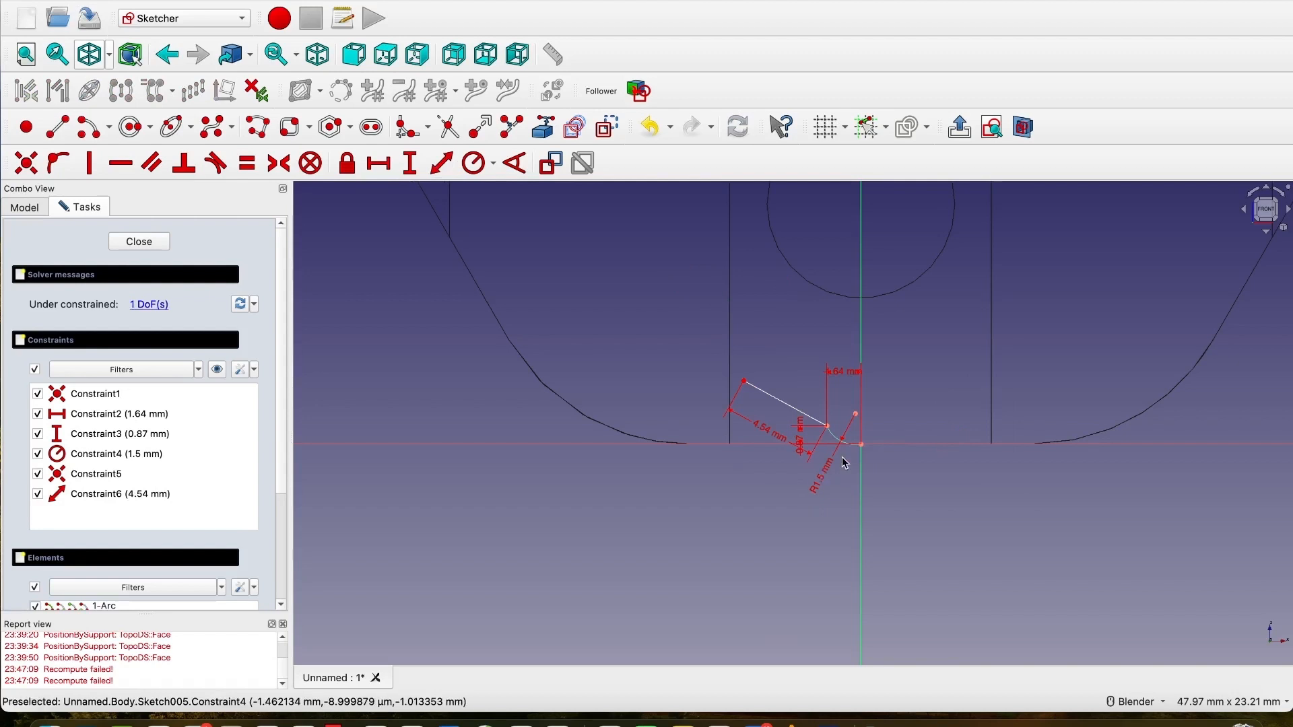
Constrain the 4.54 mm line tangent to the R1.5 arc.
{"action": "scroll", "coordinate": [845, 462], "scroll_direction": "up", "scroll_amount": 3}
{"action": "left_click", "coordinate": [662, 298]}
{"action": "left_click", "coordinate": [668, 300]}
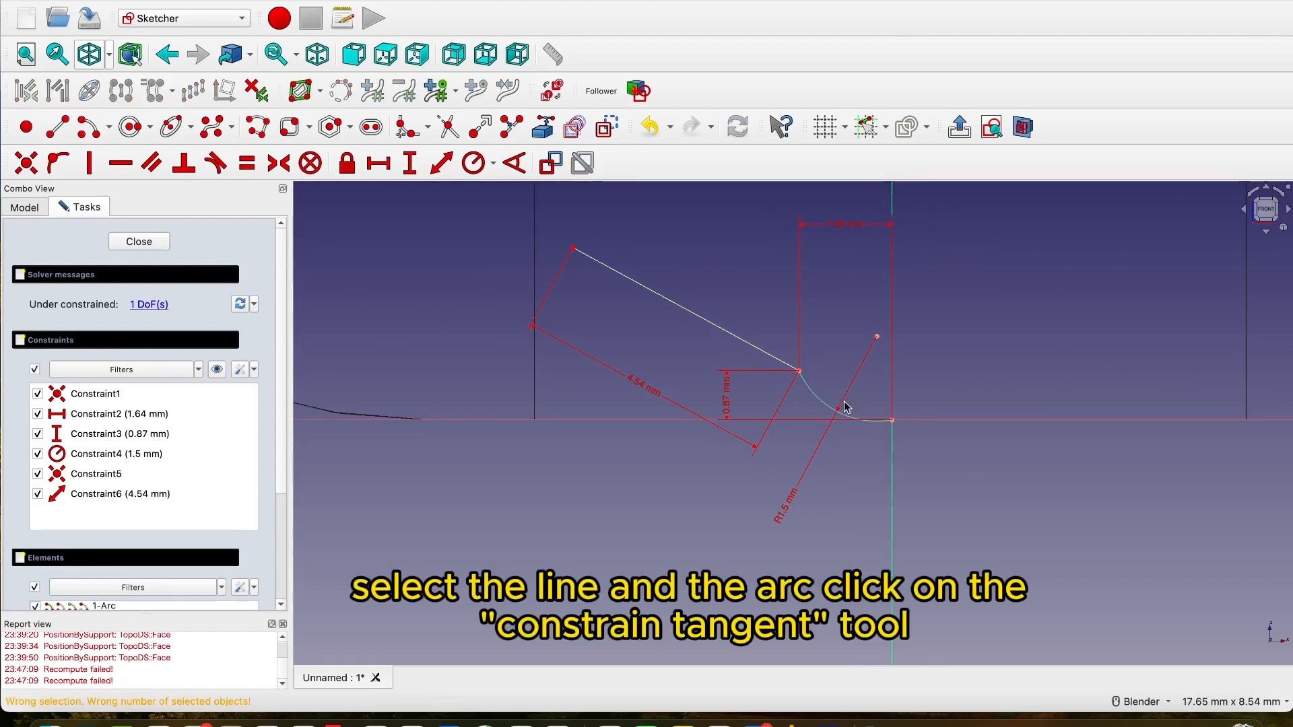
{"action": "left_click", "coordinate": [745, 342]}
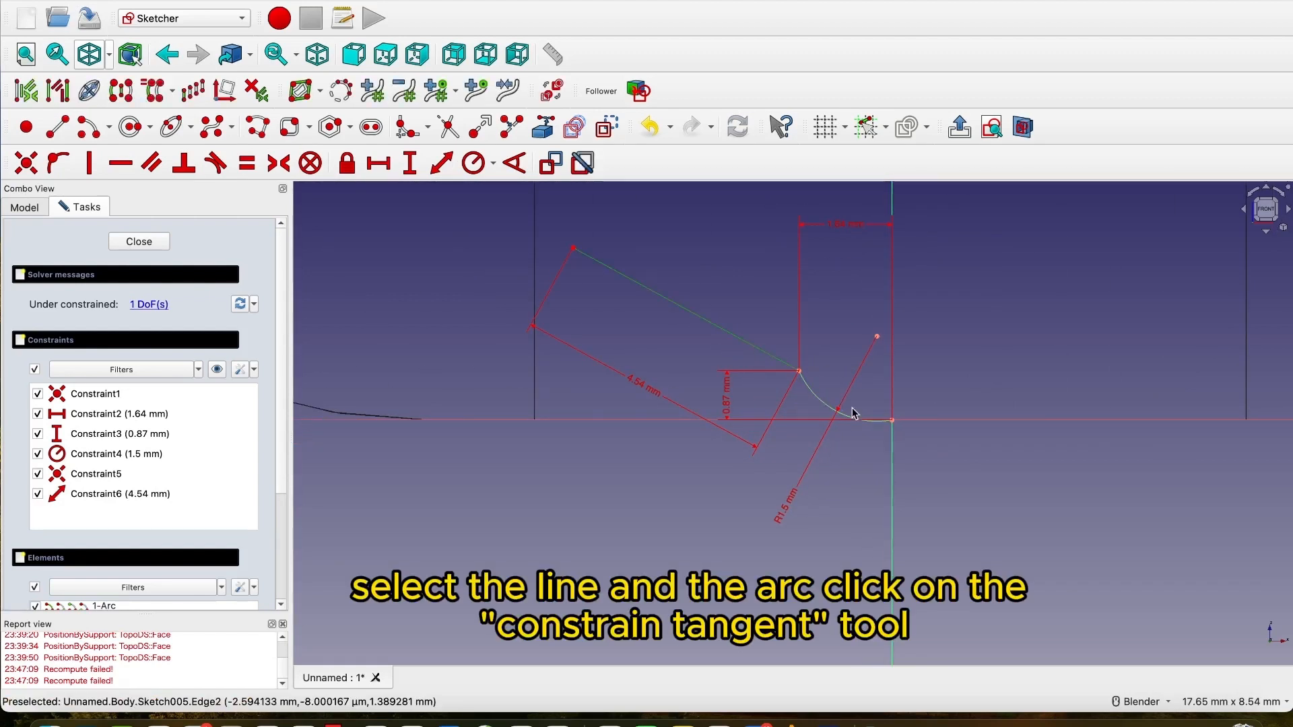
{"action": "left_click", "coordinate": [818, 405]}
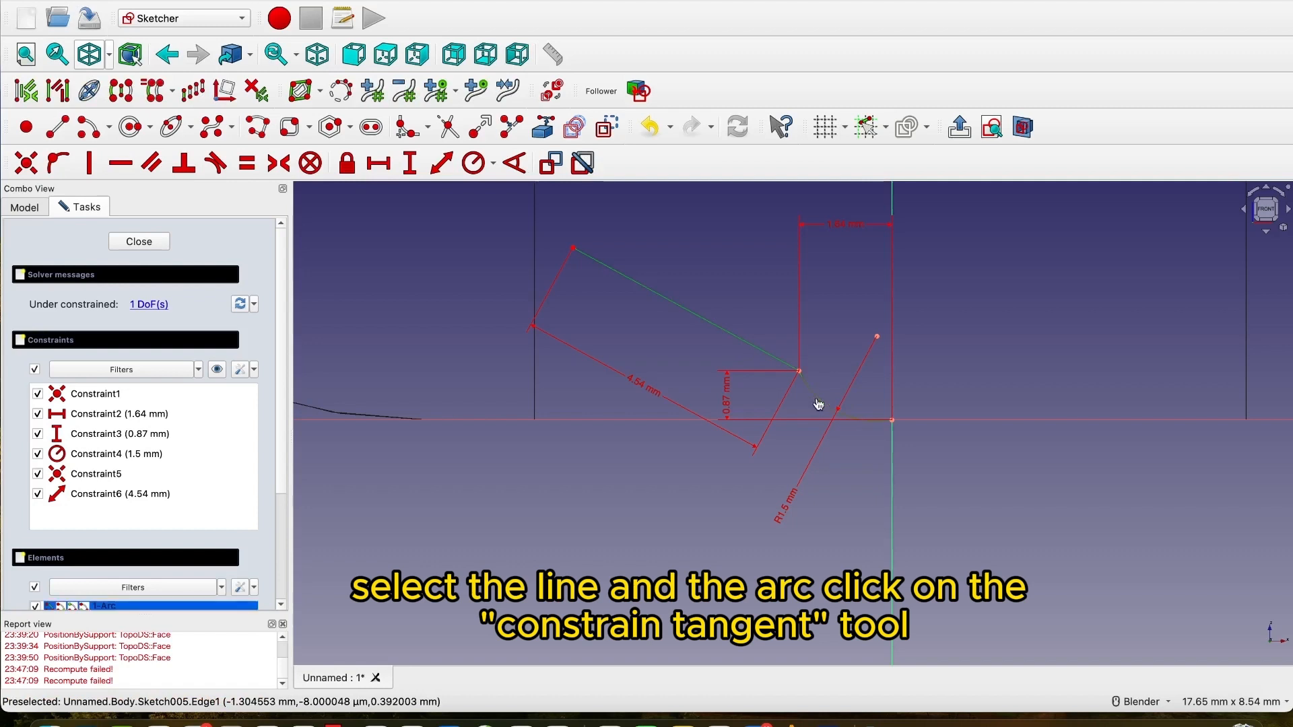
{"action": "left_click", "coordinate": [216, 163]}
Examine the recess's upper R3.5 bend on the Section001 reference drawing against the sketched profile.
{"action": "scroll", "coordinate": [674, 367], "scroll_direction": "down", "scroll_amount": 10}
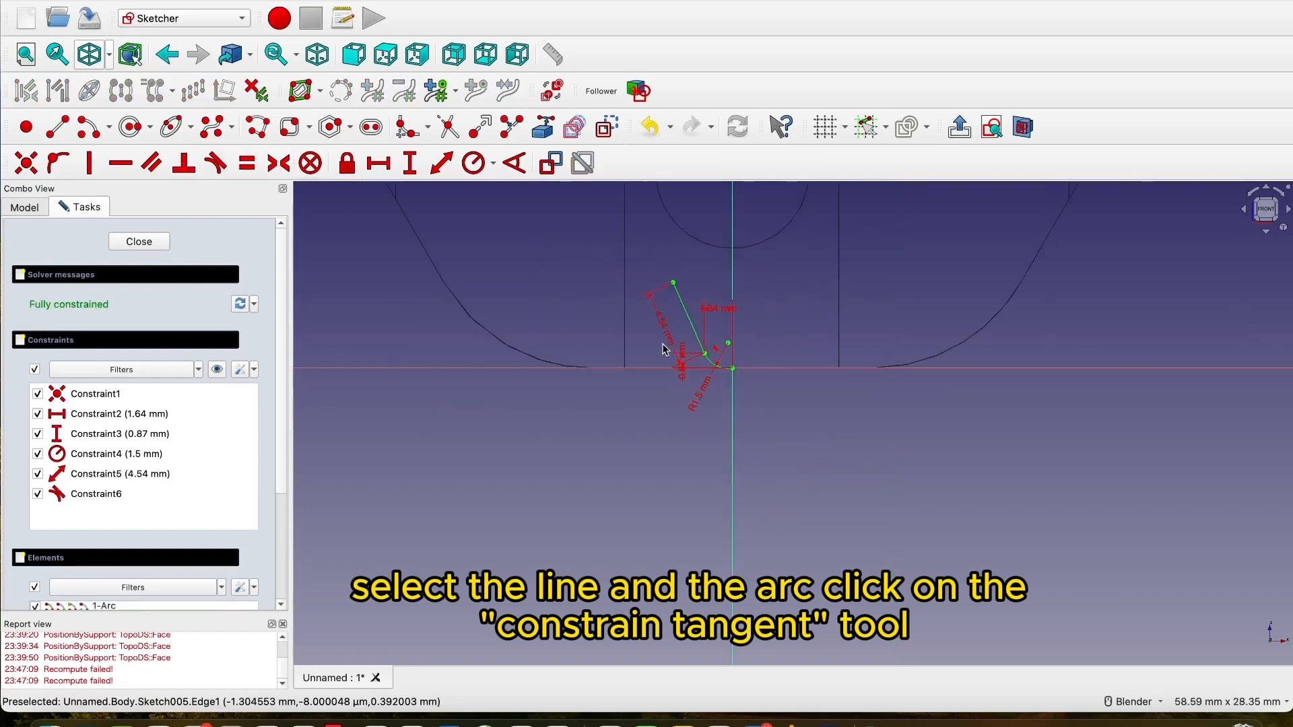
{"action": "middle_click_drag", "start_coordinate": [441, 326], "coordinate": [749, 367], "text": "shift"}
{"action": "scroll", "coordinate": [560, 299], "scroll_direction": "up", "scroll_amount": 5}
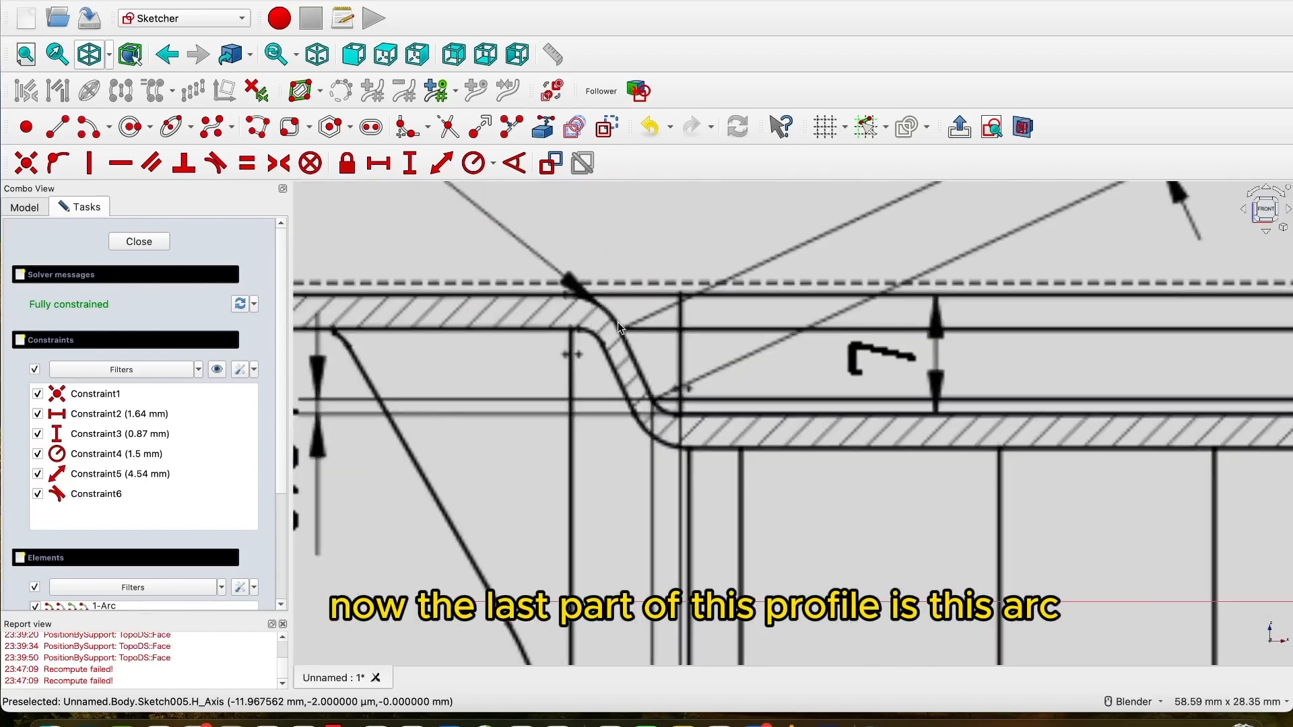
{"action": "scroll", "coordinate": [611, 326], "scroll_direction": "down", "scroll_amount": 4}
{"action": "scroll", "coordinate": [625, 333], "scroll_direction": "down", "scroll_amount": 5}
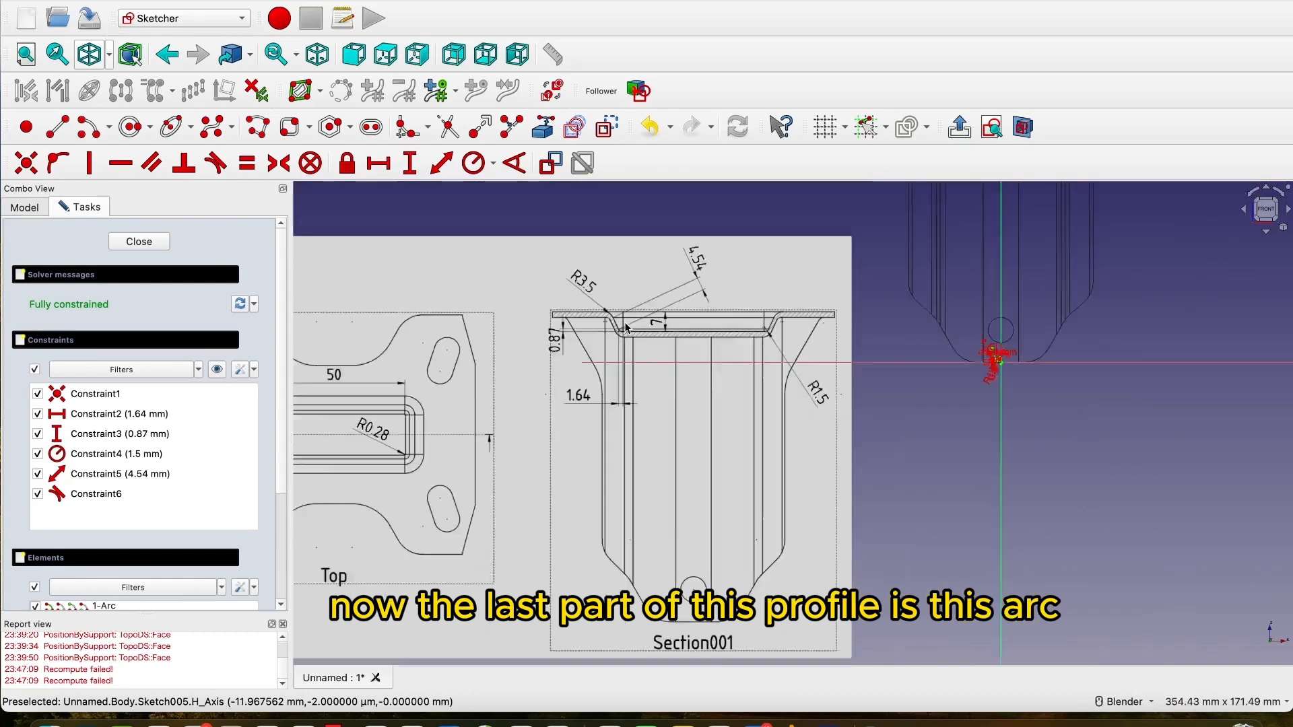
{"action": "scroll", "coordinate": [581, 321], "scroll_direction": "up", "scroll_amount": 4}
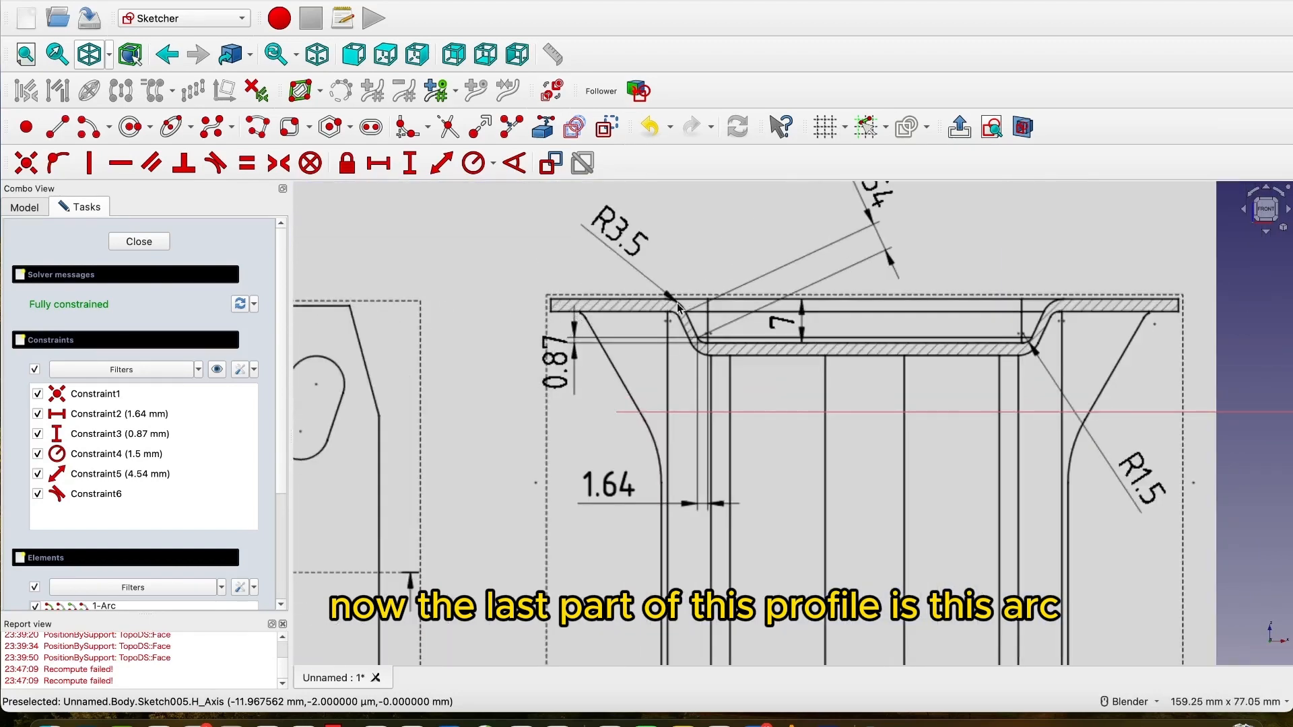
{"action": "scroll", "coordinate": [678, 307], "scroll_direction": "down", "scroll_amount": 4}
{"action": "scroll", "coordinate": [1055, 335], "scroll_direction": "up", "scroll_amount": 8}
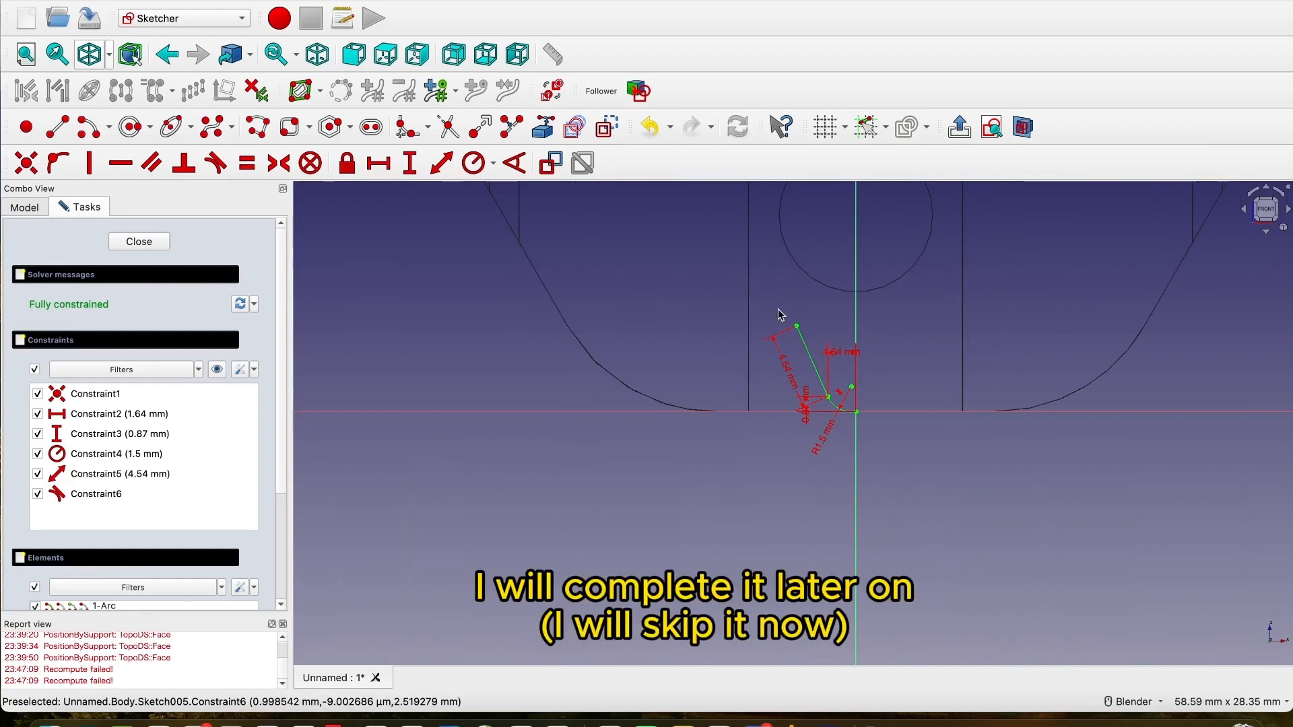
Close the profile sketch and rename it Int Profile.
{"action": "scroll", "coordinate": [780, 314], "scroll_direction": "down", "scroll_amount": 5}
{"action": "left_click", "coordinate": [156, 244]}
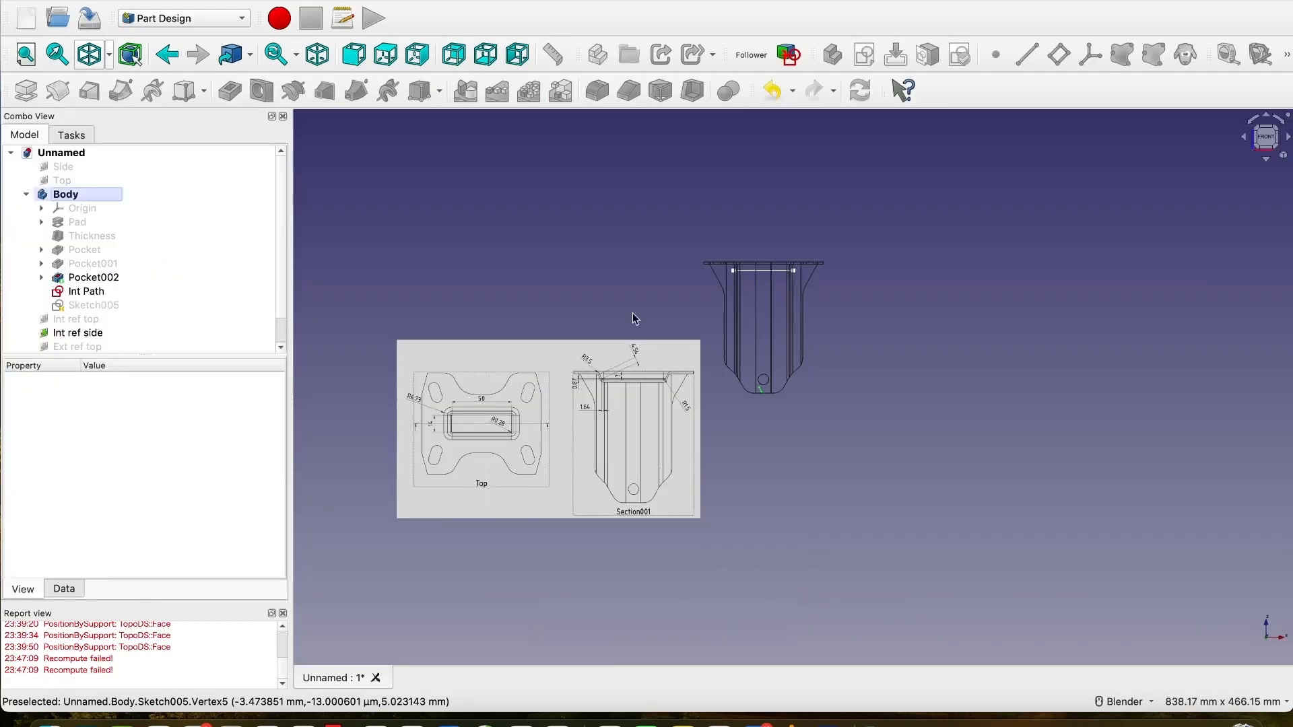
{"action": "left_click", "coordinate": [113, 305]}
{"action": "right_click", "coordinate": [113, 305]}
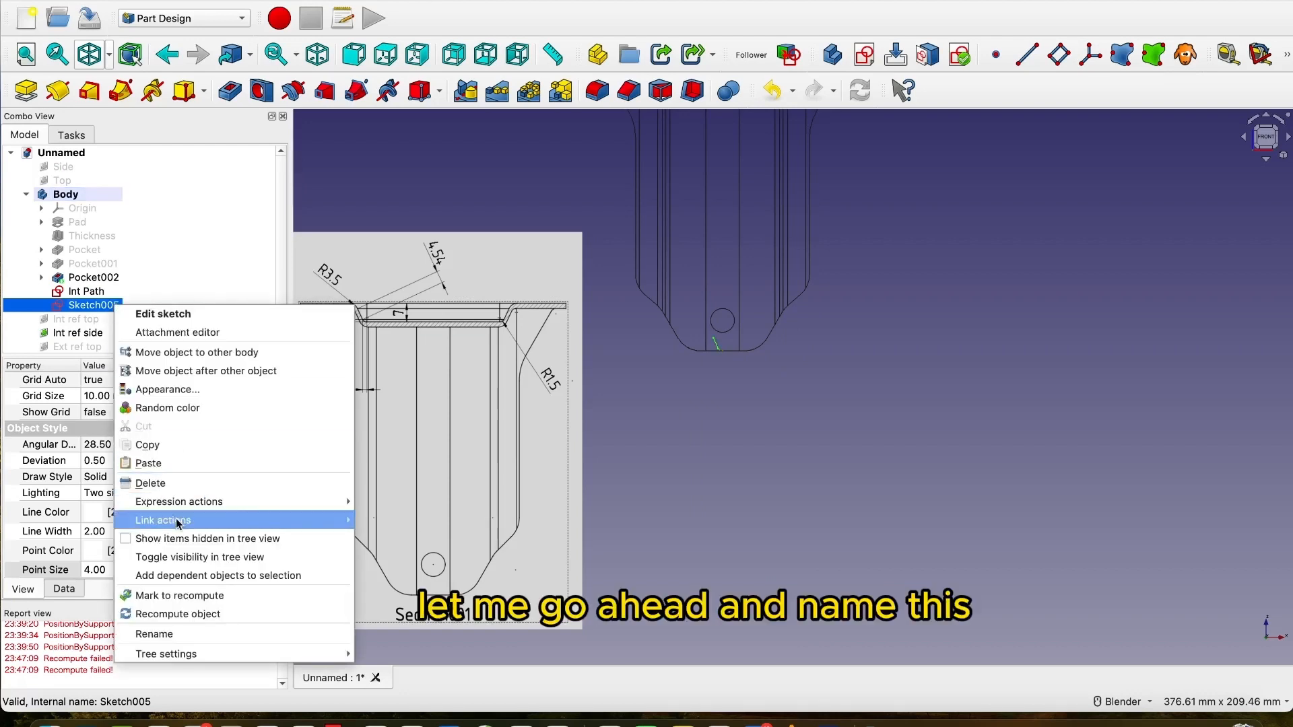
{"action": "left_click", "coordinate": [159, 634]}
{"action": "type", "text": "Int Profile"}
{"action": "key", "text": "Return"}
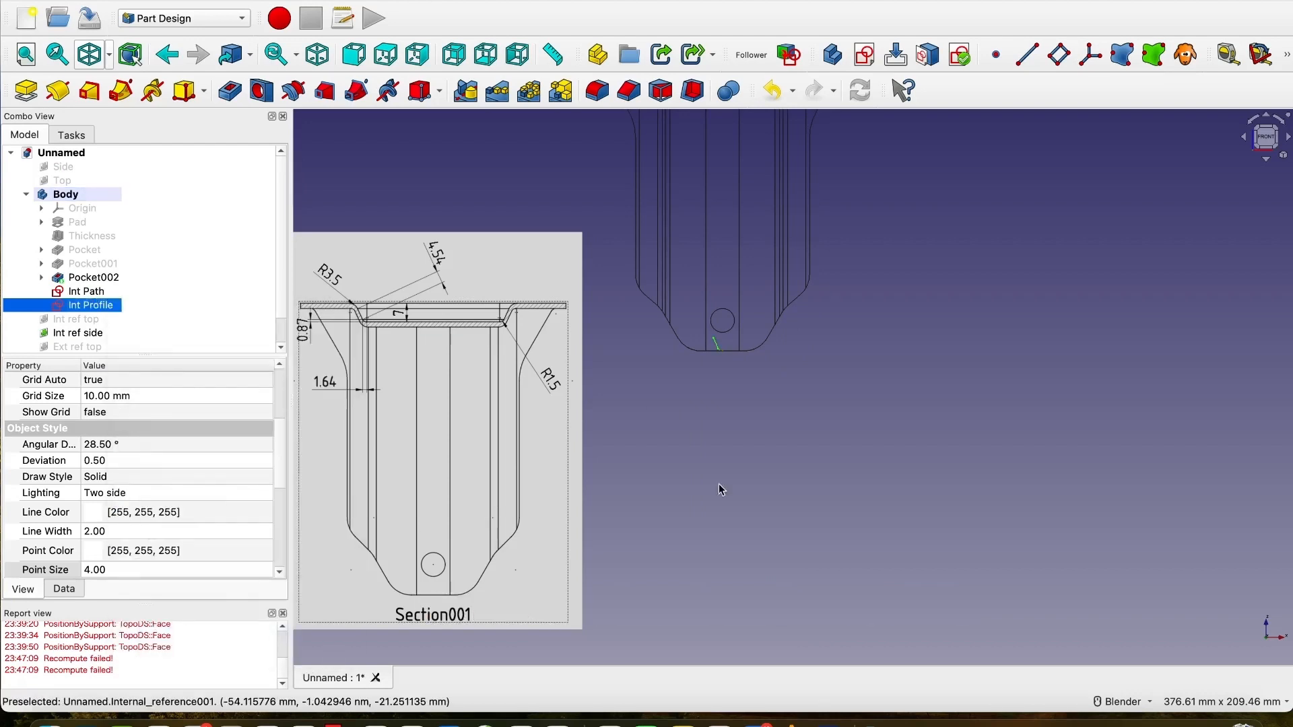
Hide the Int ref side reference image to leave the bracket and its two sketches in view.
{"action": "scroll", "coordinate": [721, 337], "scroll_direction": "down", "scroll_amount": 3}
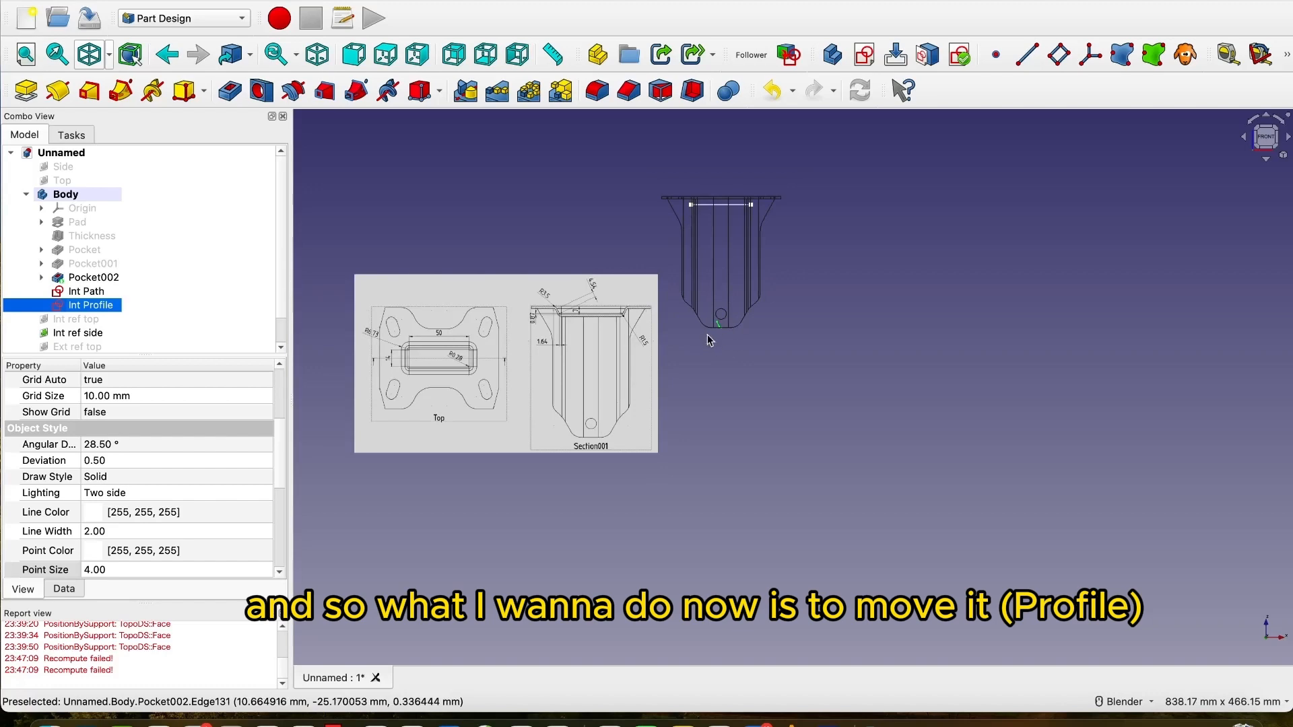
{"action": "middle_click_drag", "start_coordinate": [707, 334], "coordinate": [721, 349]}
{"action": "scroll", "coordinate": [720, 349], "scroll_direction": "up", "scroll_amount": 7}
{"action": "scroll", "coordinate": [720, 349], "scroll_direction": "up", "scroll_amount": 5}
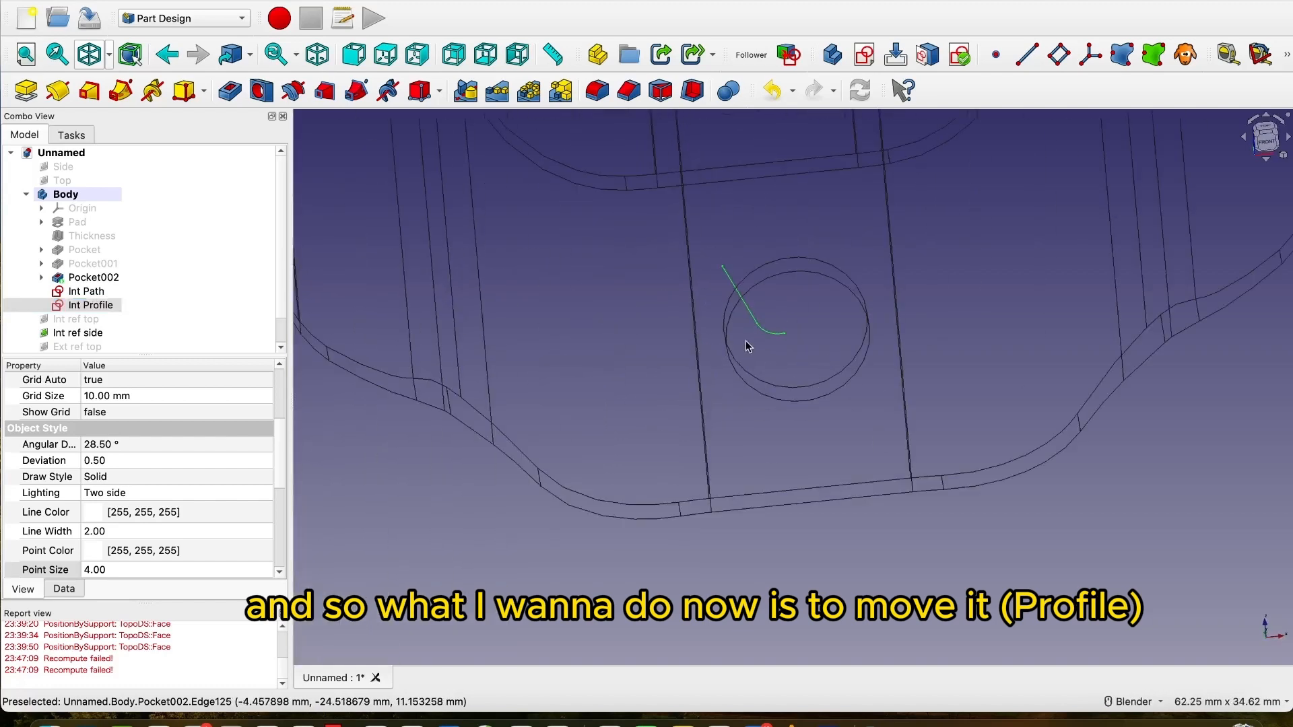
{"action": "scroll", "coordinate": [754, 323], "scroll_direction": "down", "scroll_amount": 10}
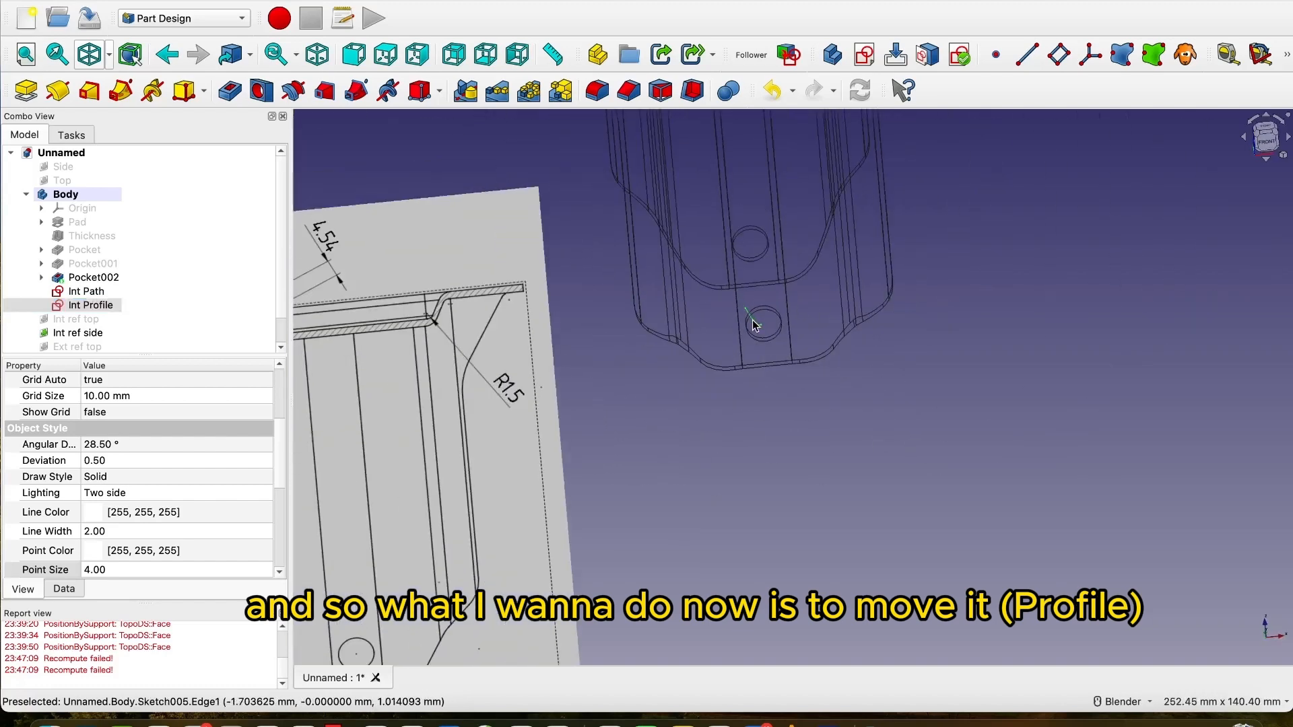
{"action": "left_click", "coordinate": [100, 334]}
{"action": "key", "text": "space"}
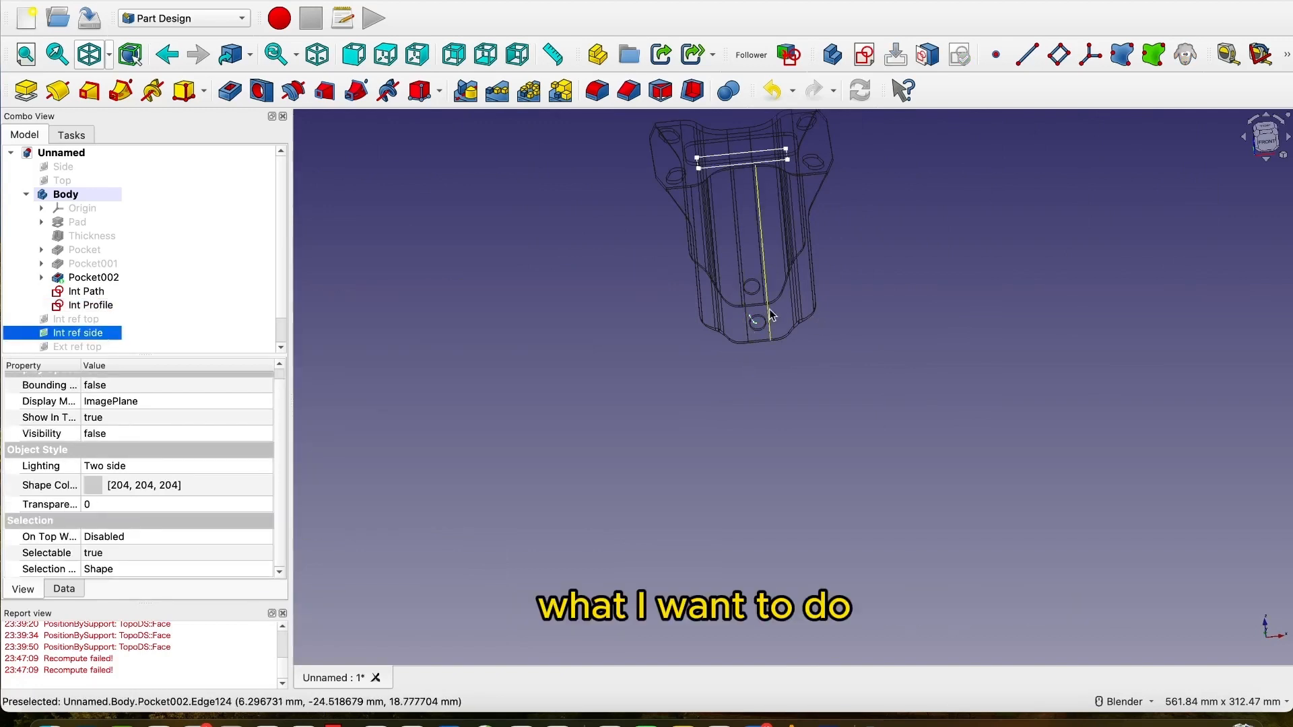
Open the Int Profile sketch's Map Mode attachment settings and clear its XZ_Plane reference.
{"action": "scroll", "coordinate": [737, 341], "scroll_direction": "up", "scroll_amount": 4}
{"action": "scroll", "coordinate": [730, 338], "scroll_direction": "down", "scroll_amount": 5}
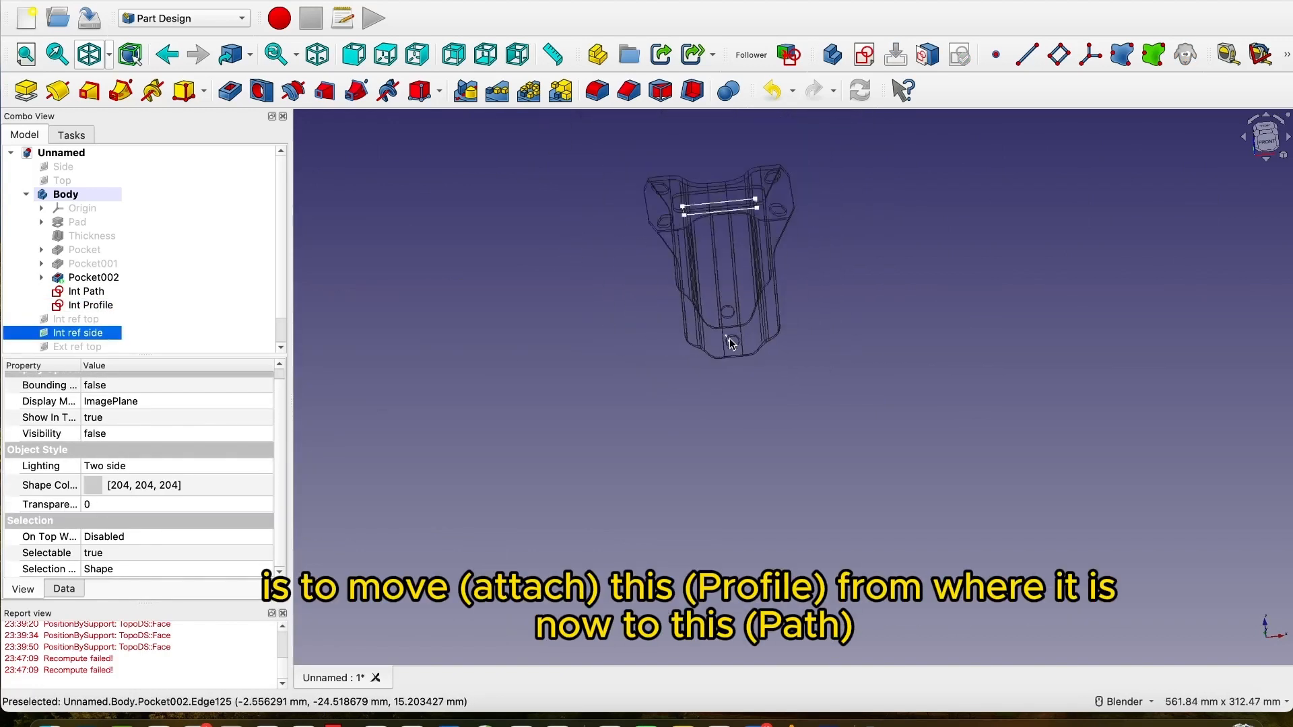
{"action": "scroll", "coordinate": [689, 229], "scroll_direction": "up", "scroll_amount": 8}
{"action": "scroll", "coordinate": [695, 320], "scroll_direction": "up", "scroll_amount": 5}
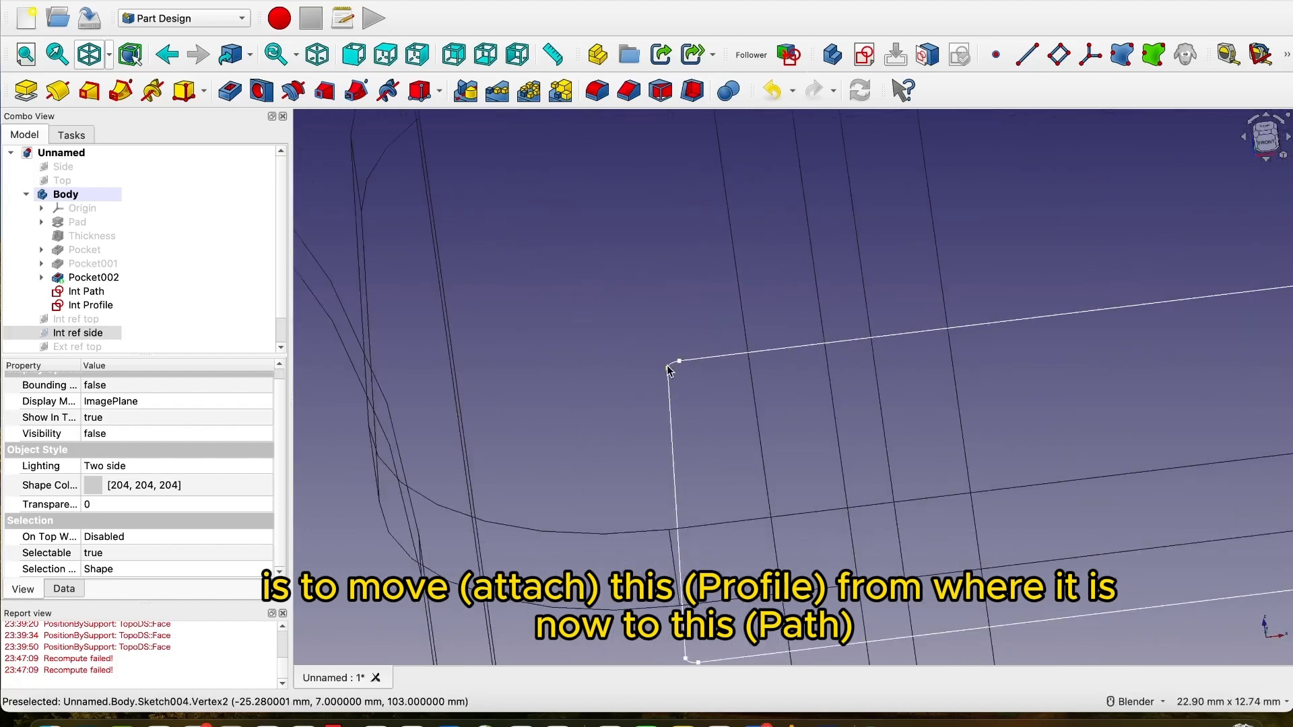
{"action": "left_click", "coordinate": [98, 307]}
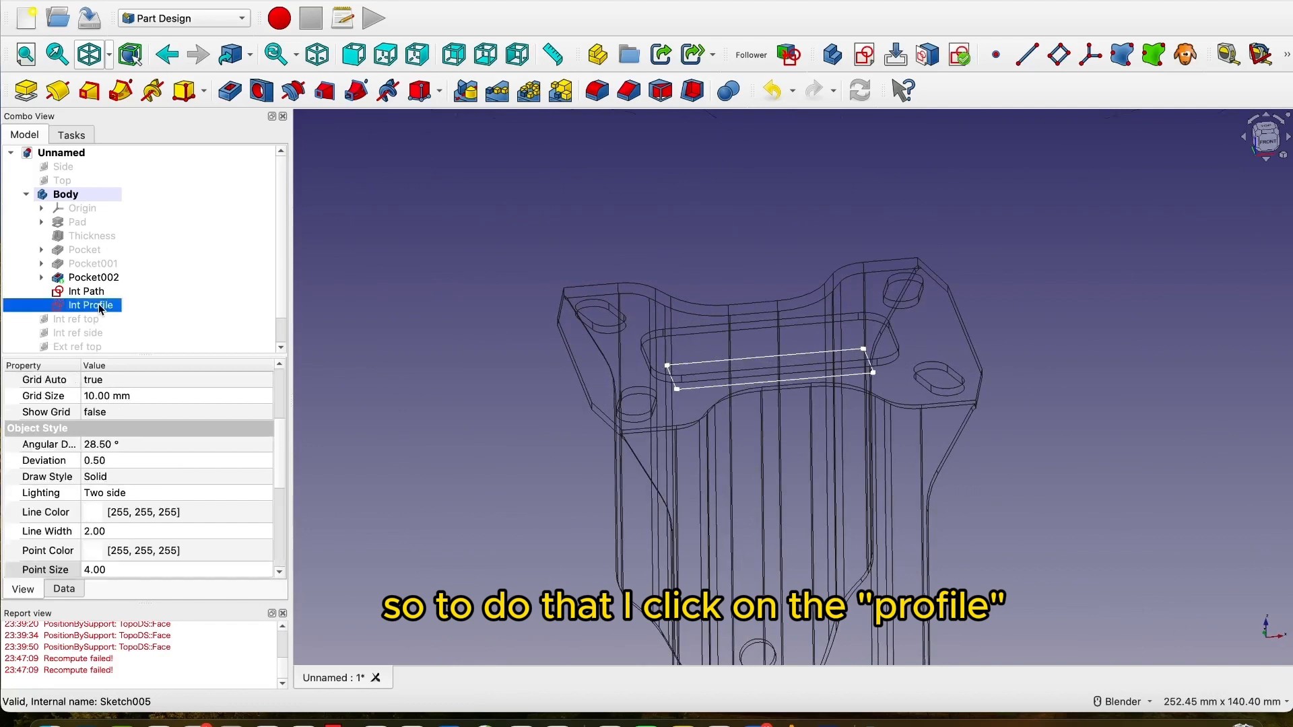
{"action": "scroll", "coordinate": [147, 460], "scroll_direction": "up", "scroll_amount": 3}
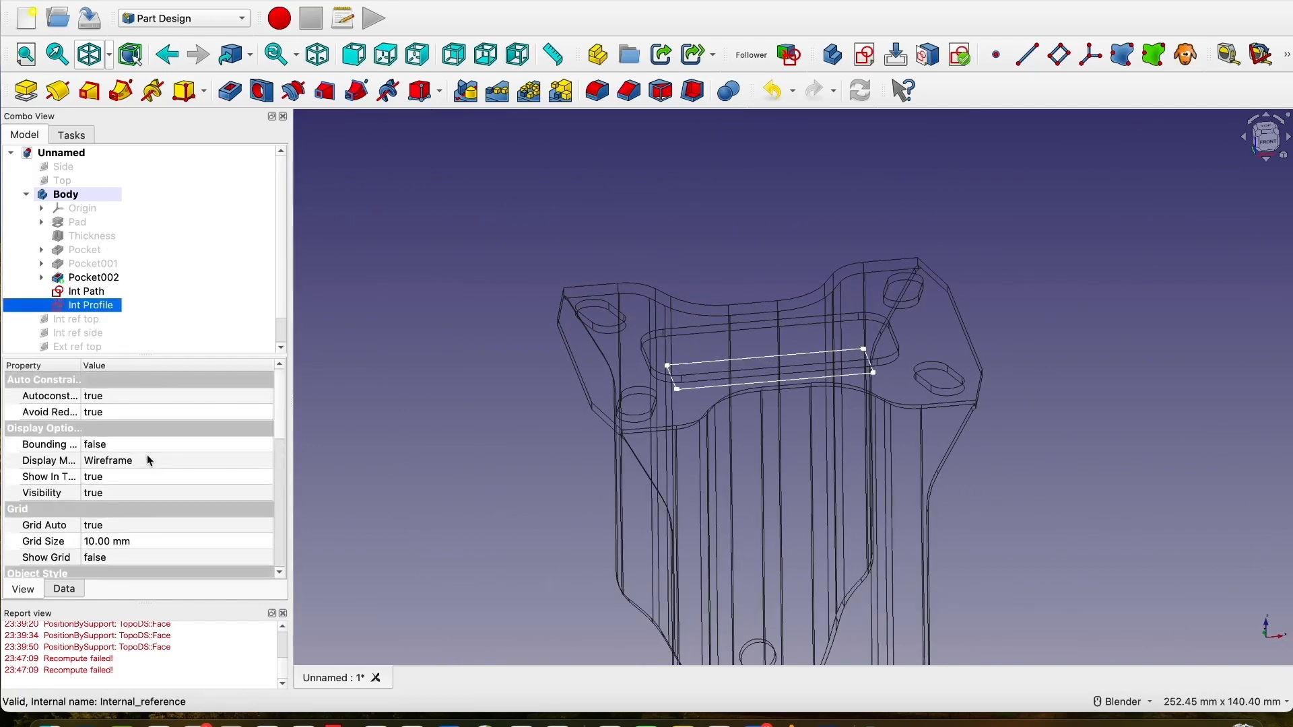
{"action": "left_click", "coordinate": [65, 590]}
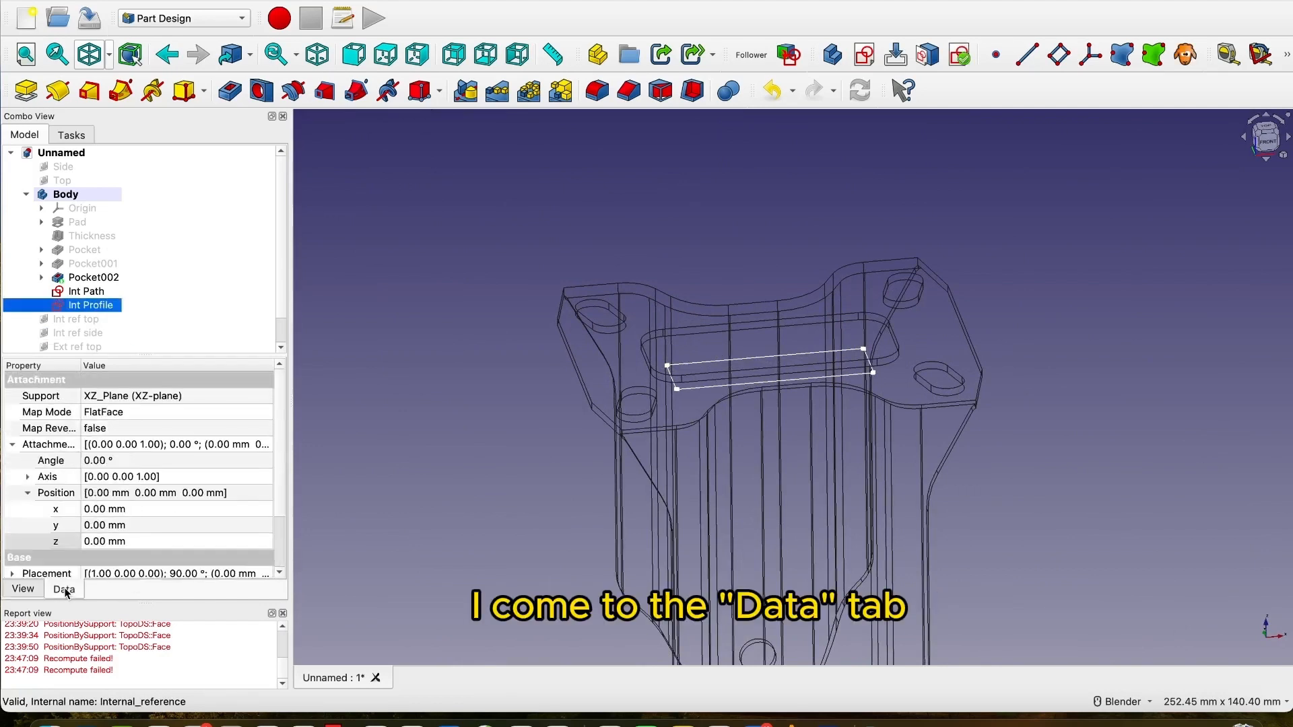
{"action": "left_click", "coordinate": [254, 414]}
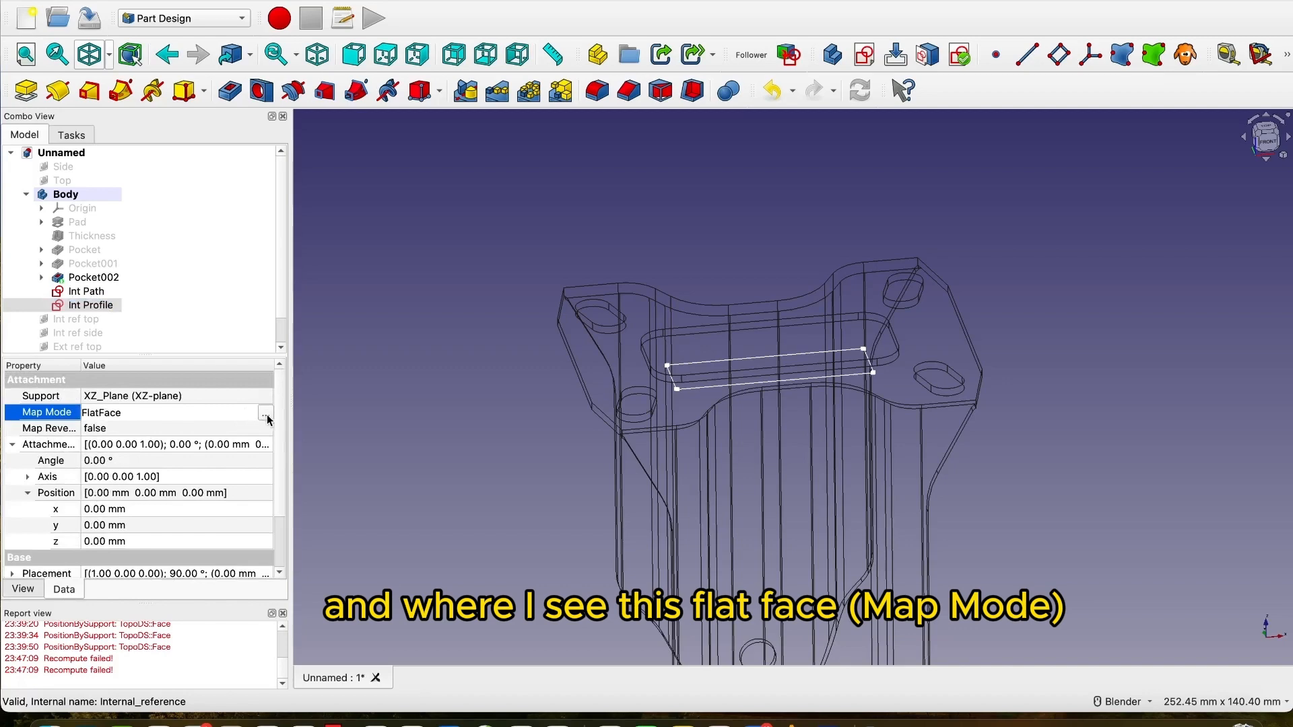
{"action": "left_click", "coordinate": [266, 415]}
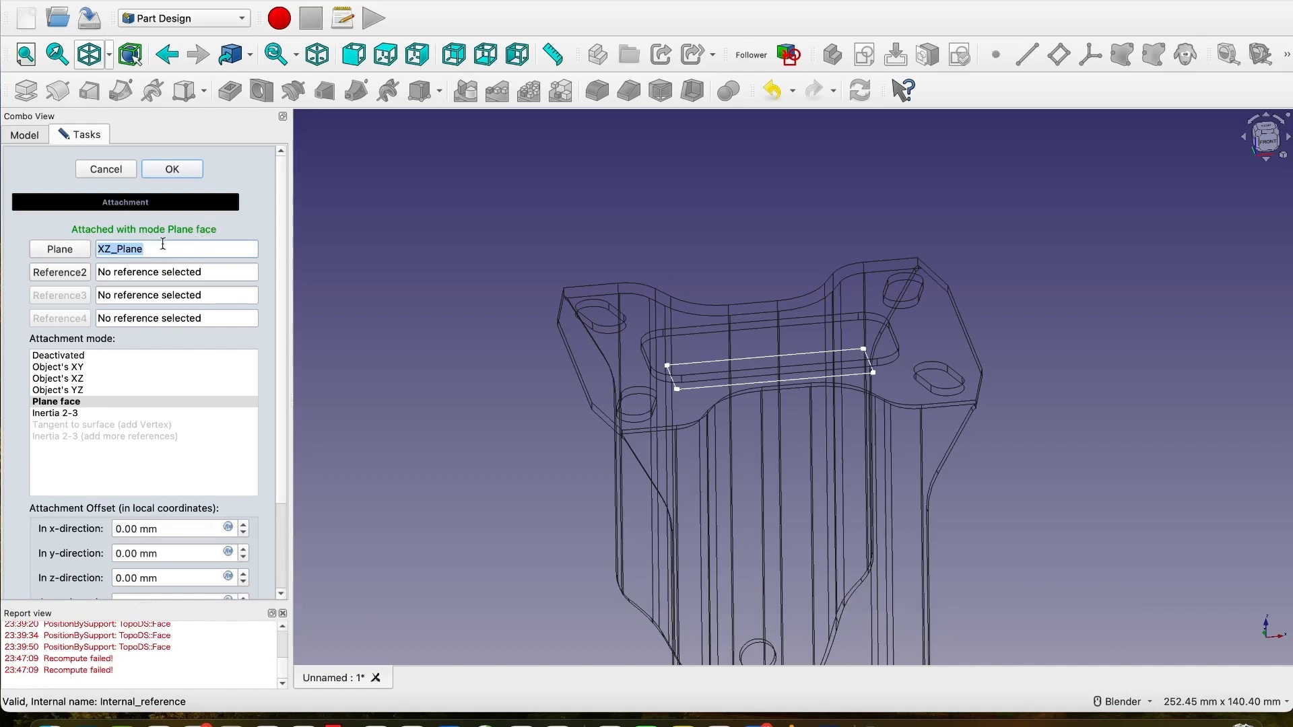
{"action": "key", "text": "BackSpace"}
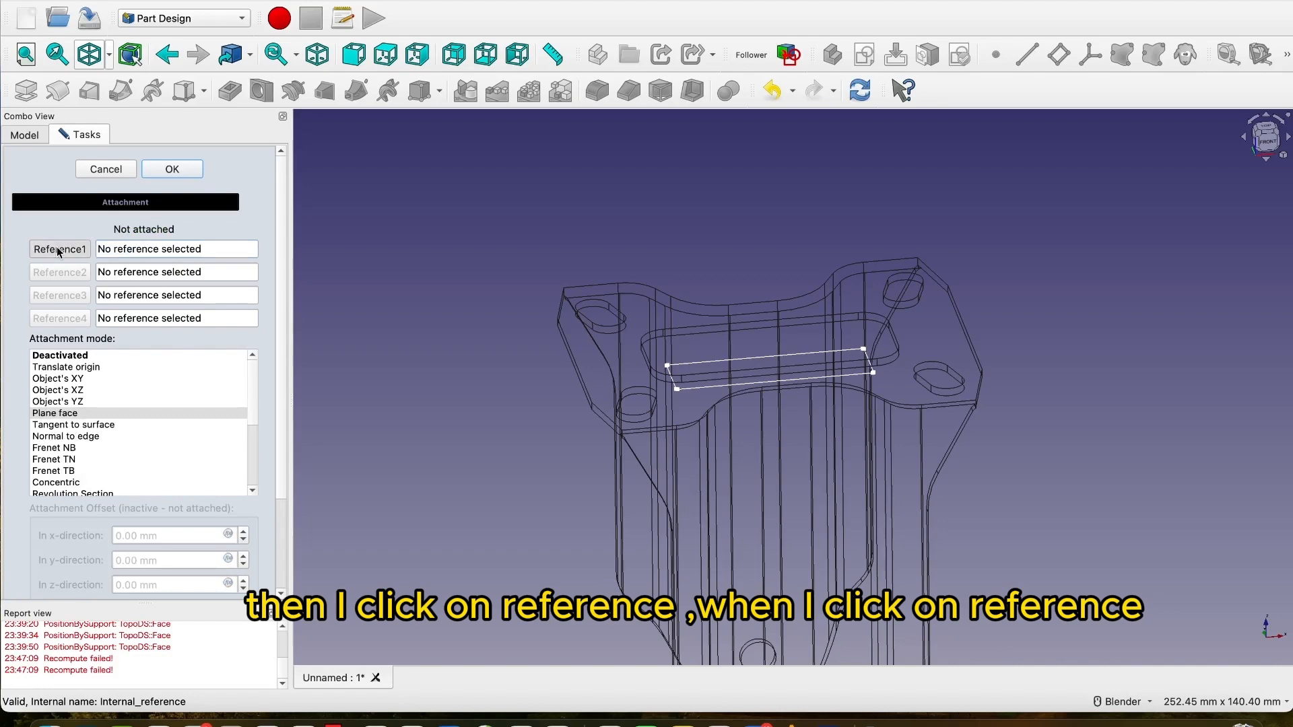
Attach the Int Profile sketch to the Int Path vertex where the short side meets the upper-left corner arc, using Translate origin mode.
{"action": "scroll", "coordinate": [668, 360], "scroll_direction": "up", "scroll_amount": 10}
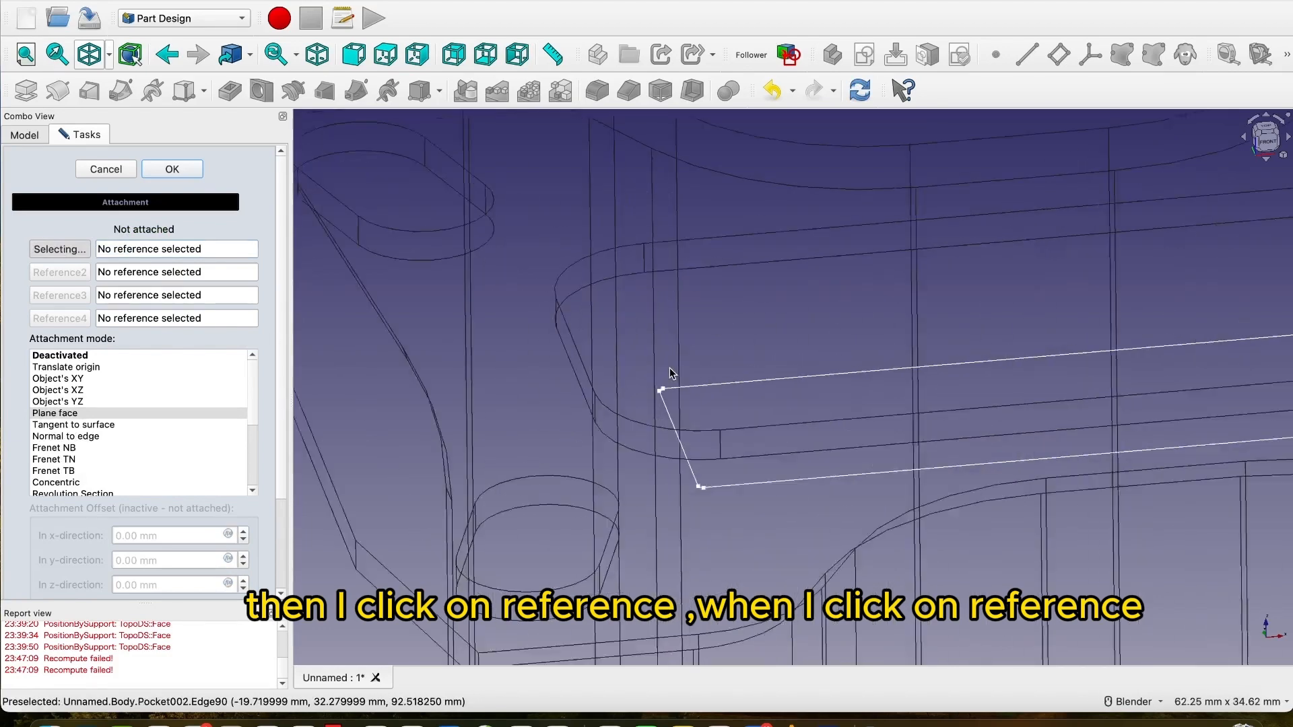
{"action": "scroll", "coordinate": [640, 434], "scroll_direction": "up", "scroll_amount": 8}
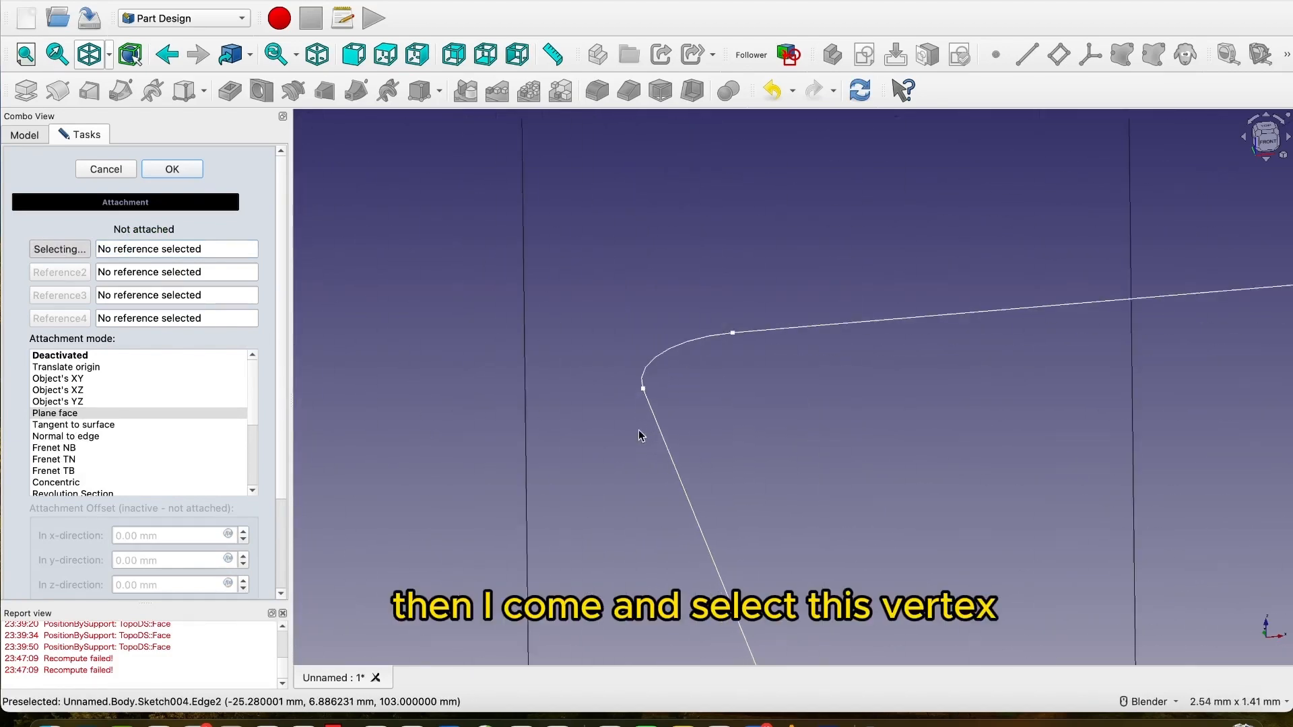
{"action": "left_click", "coordinate": [643, 391]}
{"action": "scroll", "coordinate": [714, 401], "scroll_direction": "down", "scroll_amount": 5}
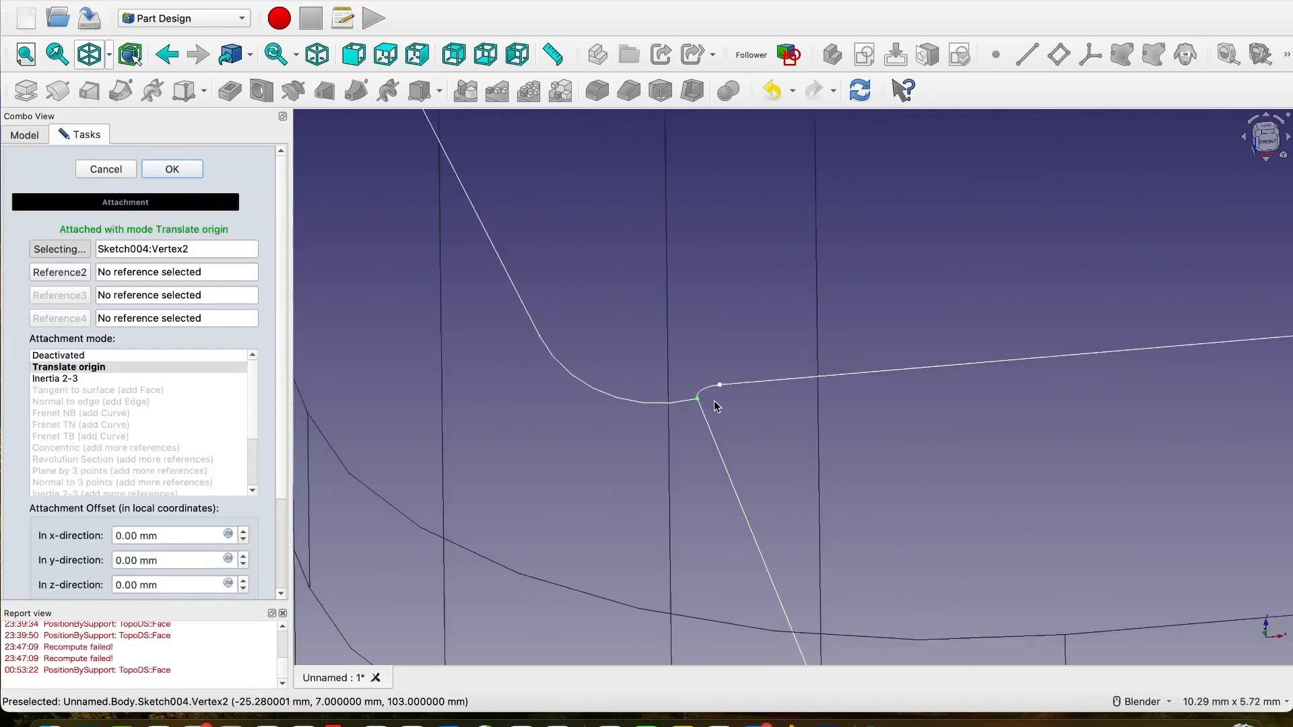
{"action": "scroll", "coordinate": [649, 452], "scroll_direction": "down", "scroll_amount": 1}
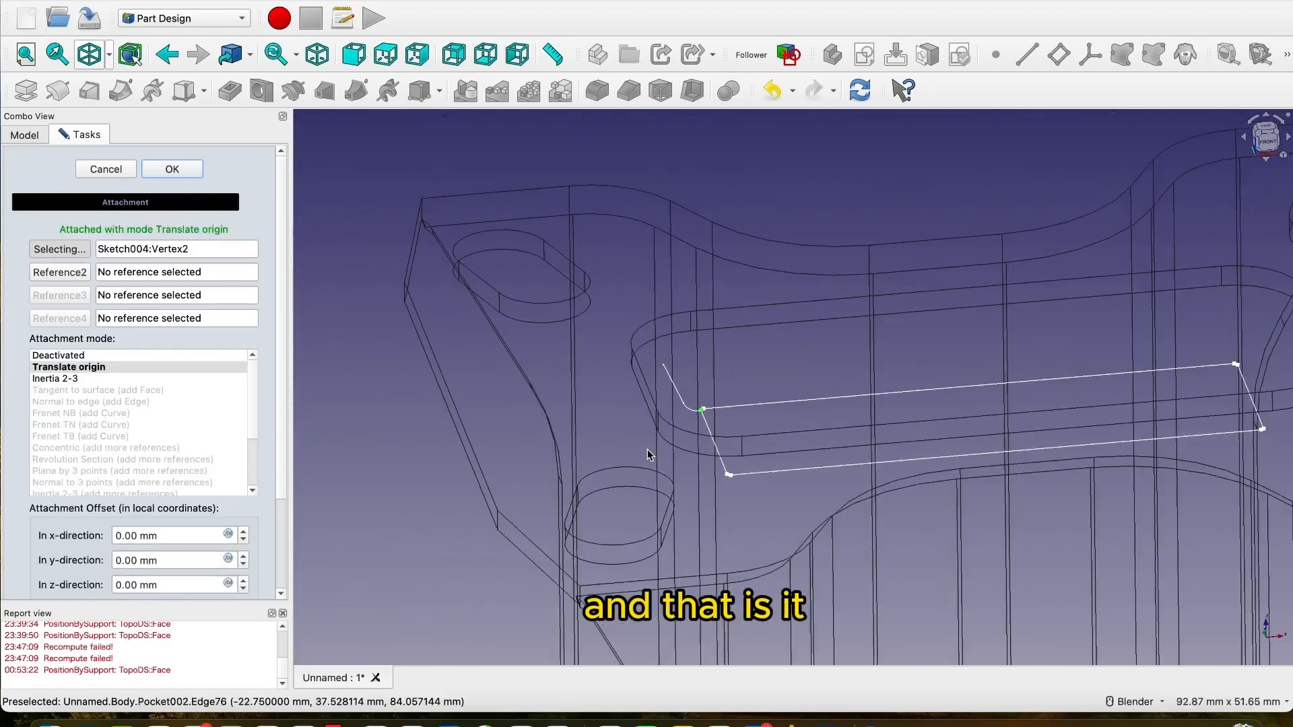
{"action": "middle_click_drag", "start_coordinate": [648, 452], "coordinate": [458, 308], "text": "shift"}
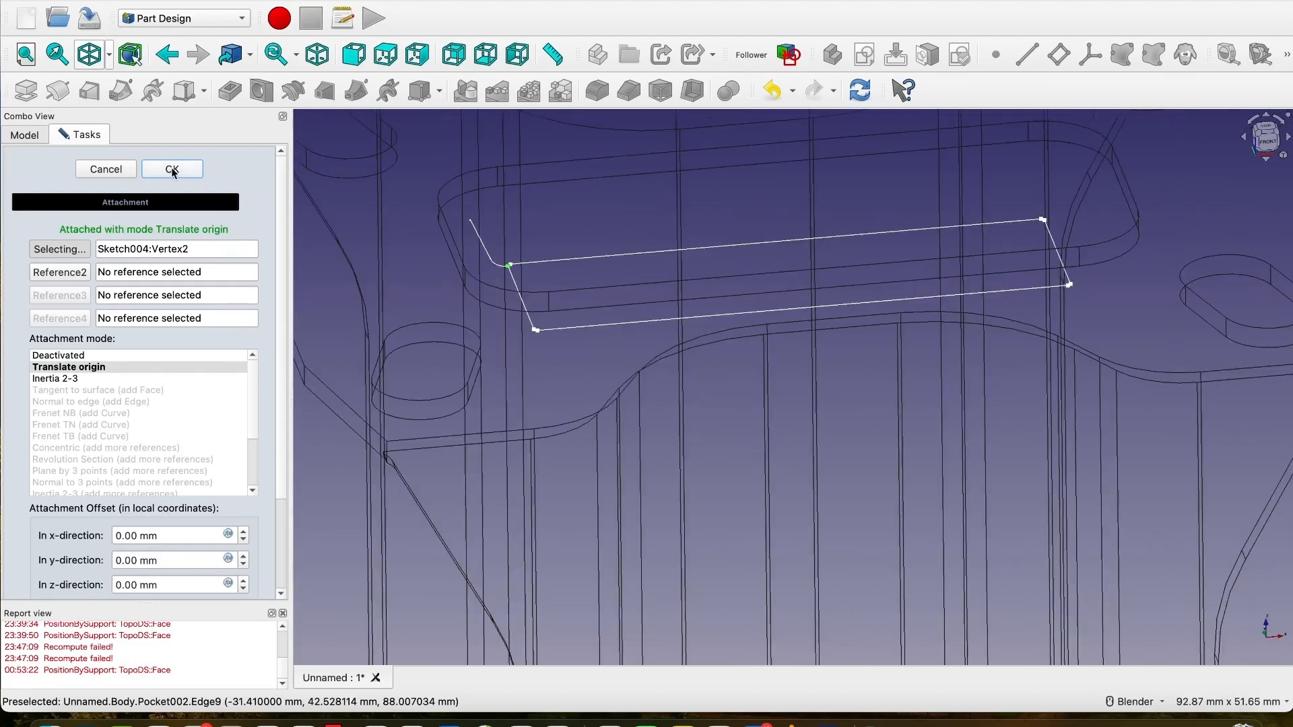
{"action": "left_click", "coordinate": [172, 169]}
Change the bracket's display from wireframe to shaded and inspect where the Int Profile sketch sits inside the slot.
{"action": "scroll", "coordinate": [612, 347], "scroll_direction": "down", "scroll_amount": 2}
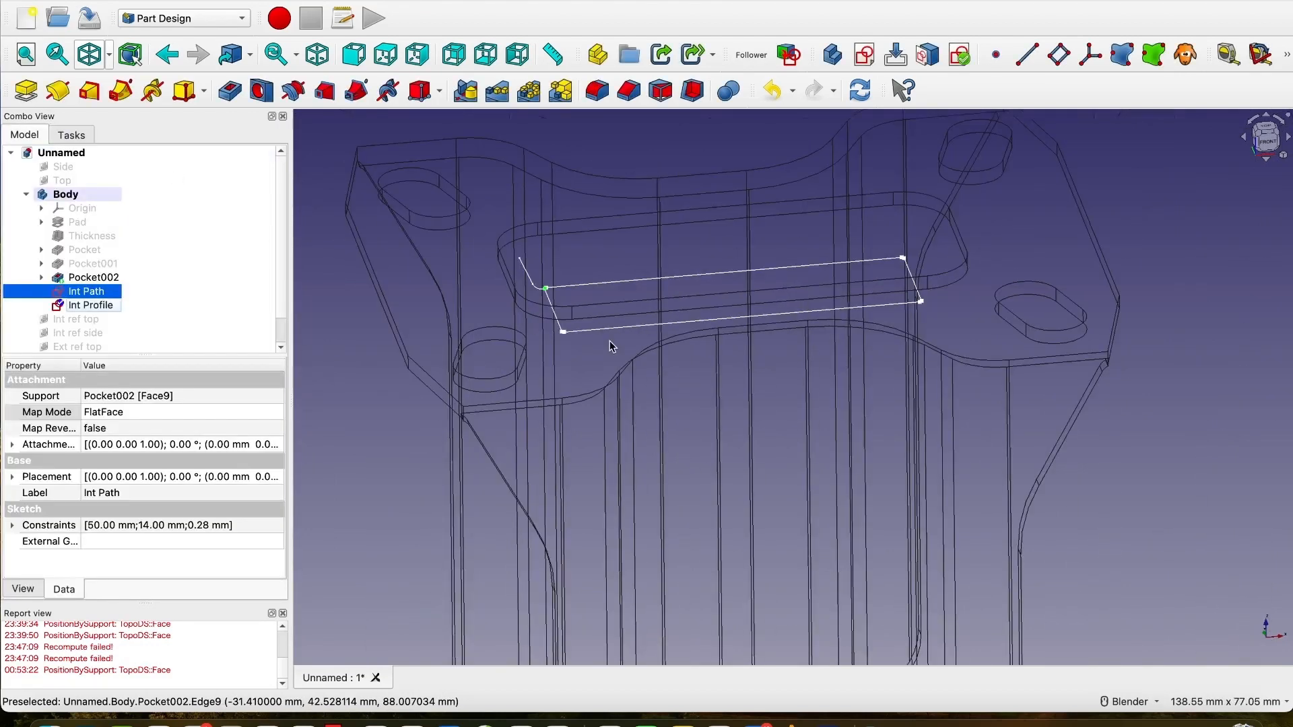
{"action": "scroll", "coordinate": [612, 346], "scroll_direction": "down", "scroll_amount": 3}
{"action": "mouse_move", "coordinate": [612, 346]}
{"action": "middle_mouse_down"}
{"action": "mouse_move", "coordinate": [540, 370]}
{"action": "mouse_move", "coordinate": [615, 384]}
{"action": "mouse_move", "coordinate": [590, 387]}
{"action": "middle_mouse_up"}
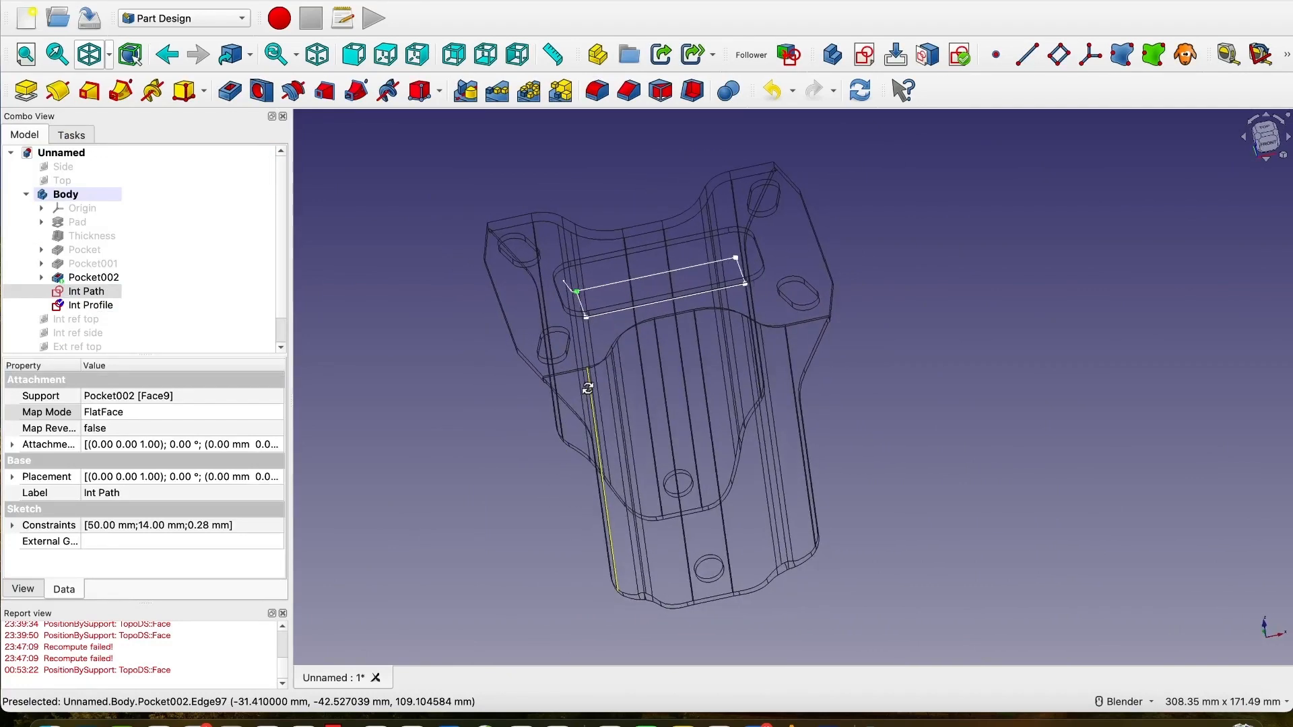
{"action": "left_click", "coordinate": [109, 57]}
{"action": "left_click", "coordinate": [116, 81]}
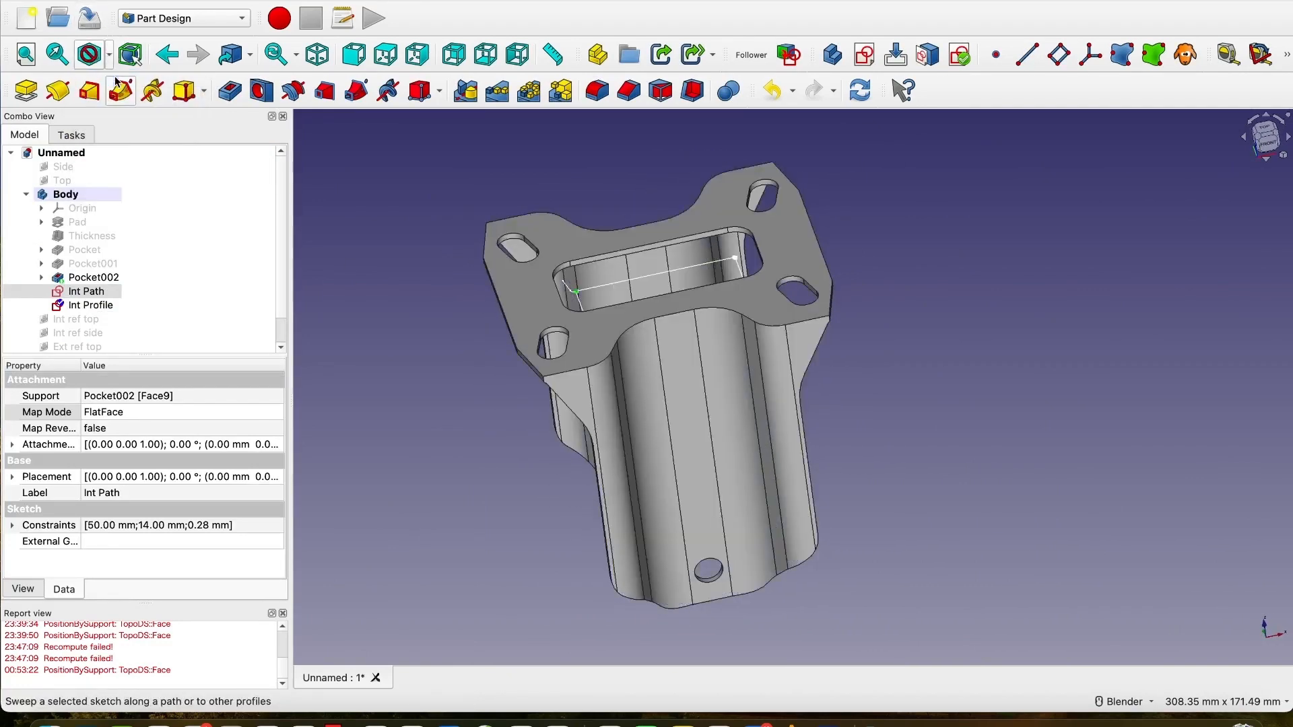
{"action": "scroll", "coordinate": [539, 280], "scroll_direction": "up", "scroll_amount": 5}
{"action": "scroll", "coordinate": [539, 283], "scroll_direction": "down", "scroll_amount": 5}
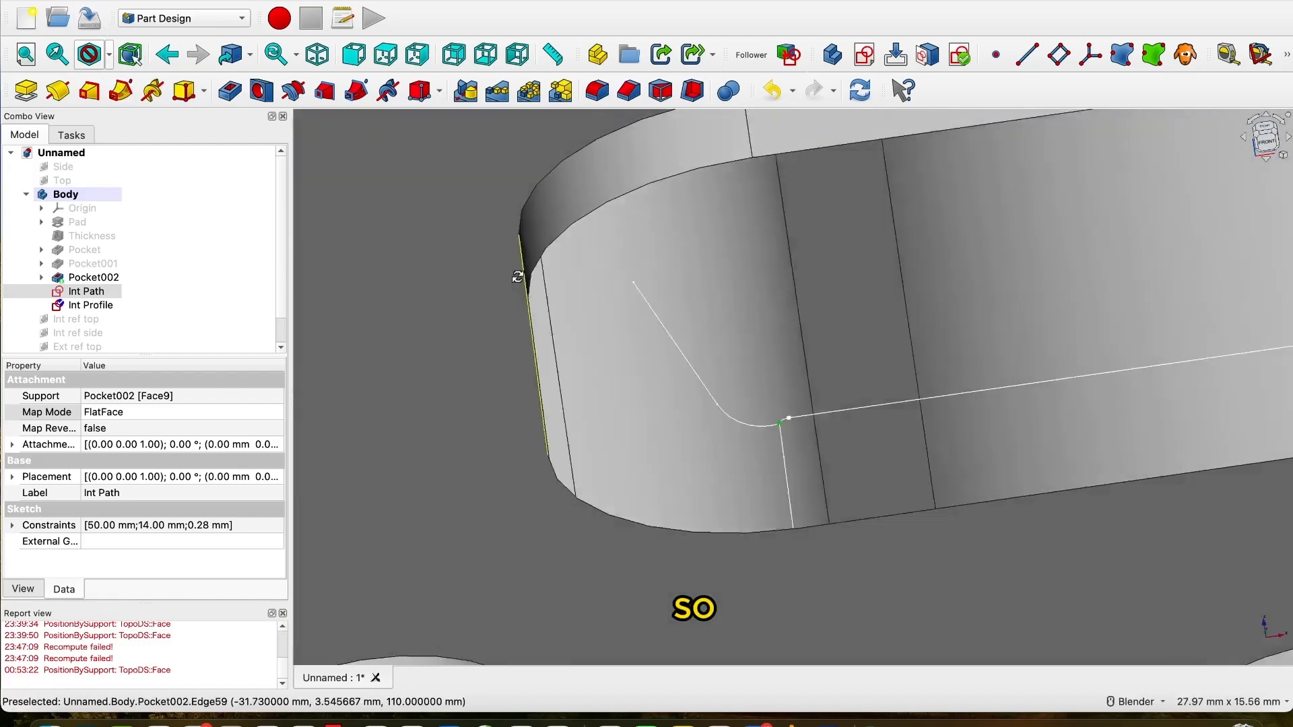
{"action": "scroll", "coordinate": [559, 329], "scroll_direction": "up", "scroll_amount": 5}
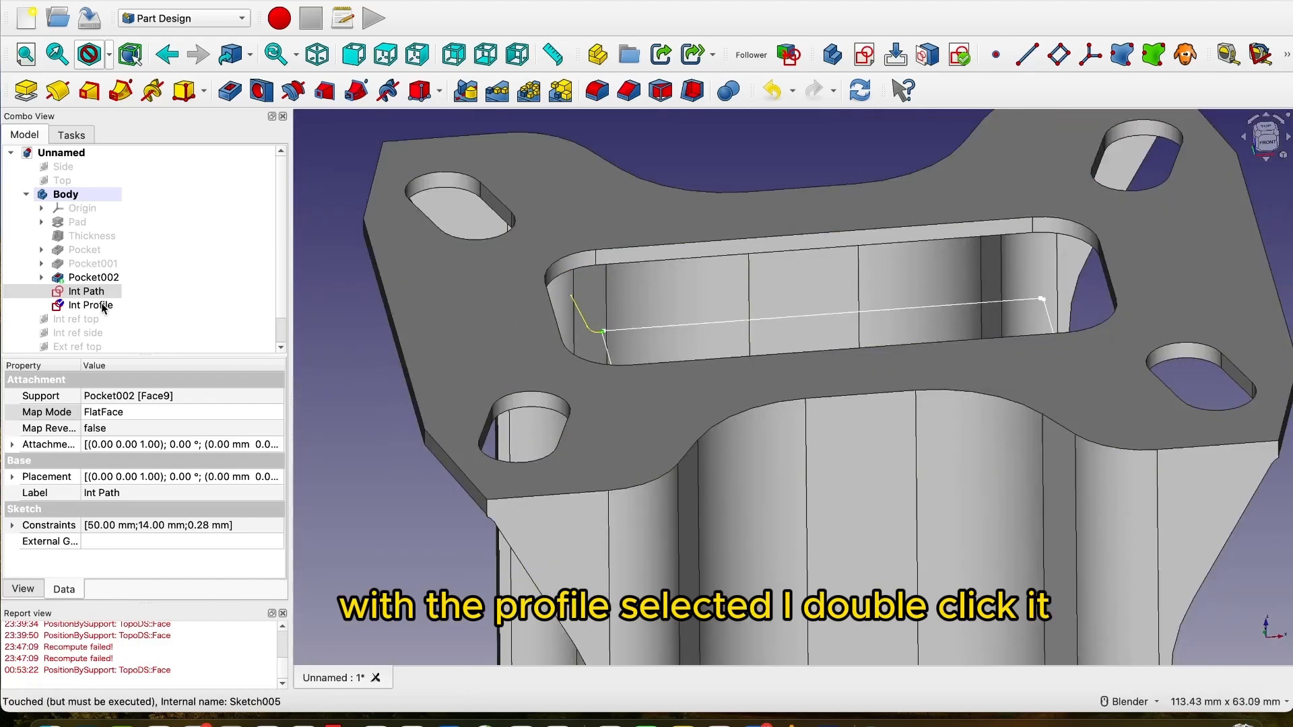
Reopen the Int Profile sketch for editing and inspect its free upper end against the slot's corner.
{"action": "left_click", "coordinate": [91, 305]}
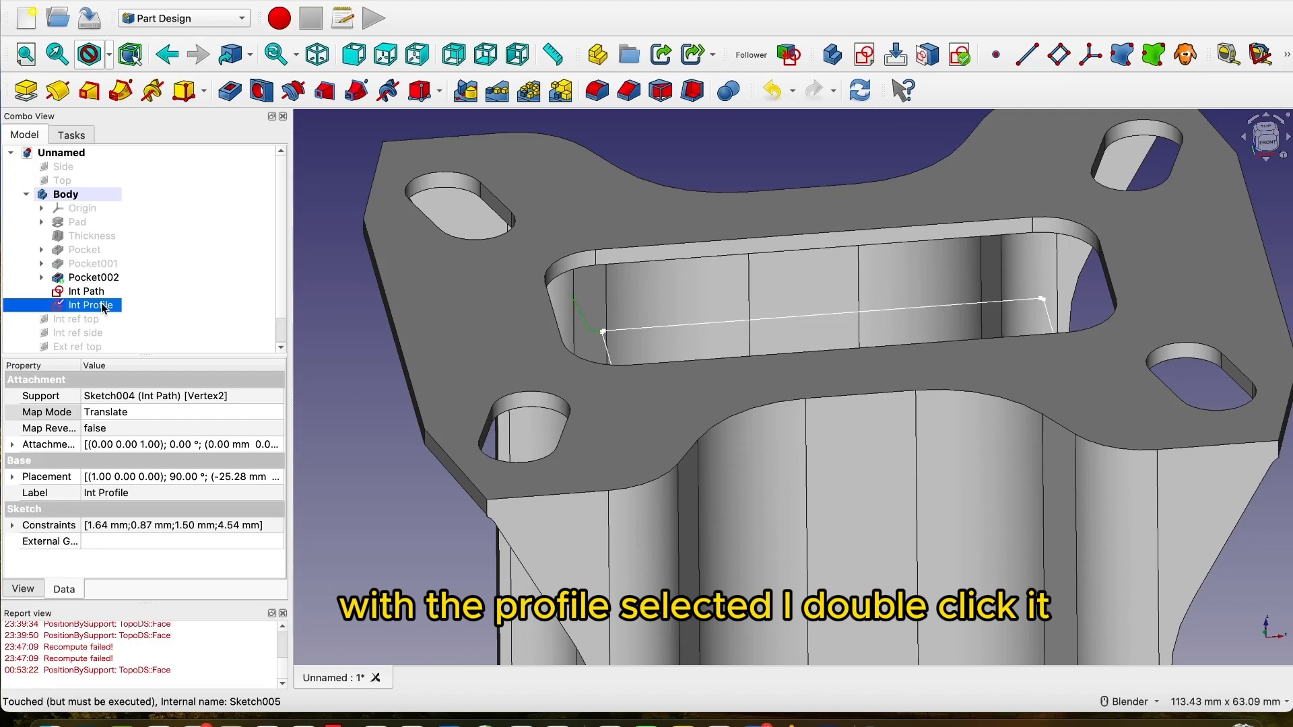
{"action": "double_click", "coordinate": [101, 306]}
{"action": "scroll", "coordinate": [585, 372], "scroll_direction": "up", "scroll_amount": 5}
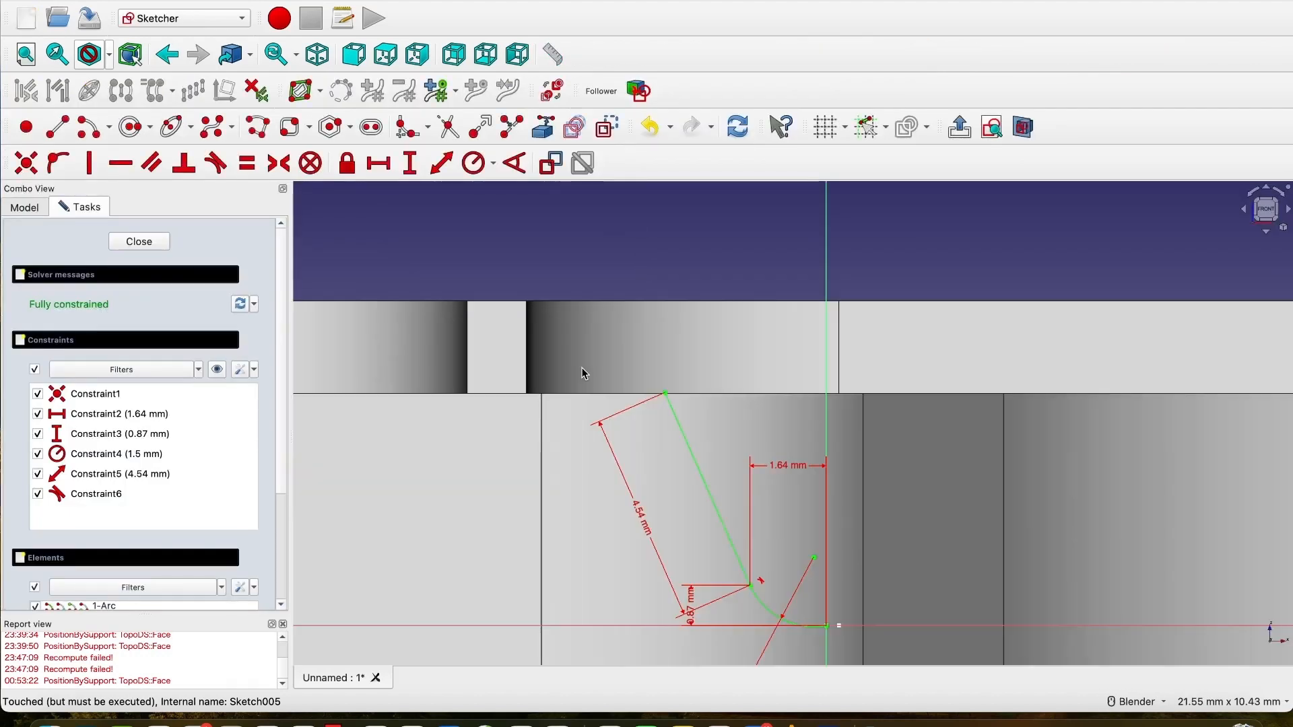
{"action": "scroll", "coordinate": [585, 372], "scroll_direction": "down", "scroll_amount": 1}
{"action": "mouse_move", "coordinate": [584, 367]}
{"action": "middle_mouse_down"}
{"action": "mouse_move", "coordinate": [610, 396]}
{"action": "mouse_move", "coordinate": [733, 456]}
{"action": "middle_mouse_up"}
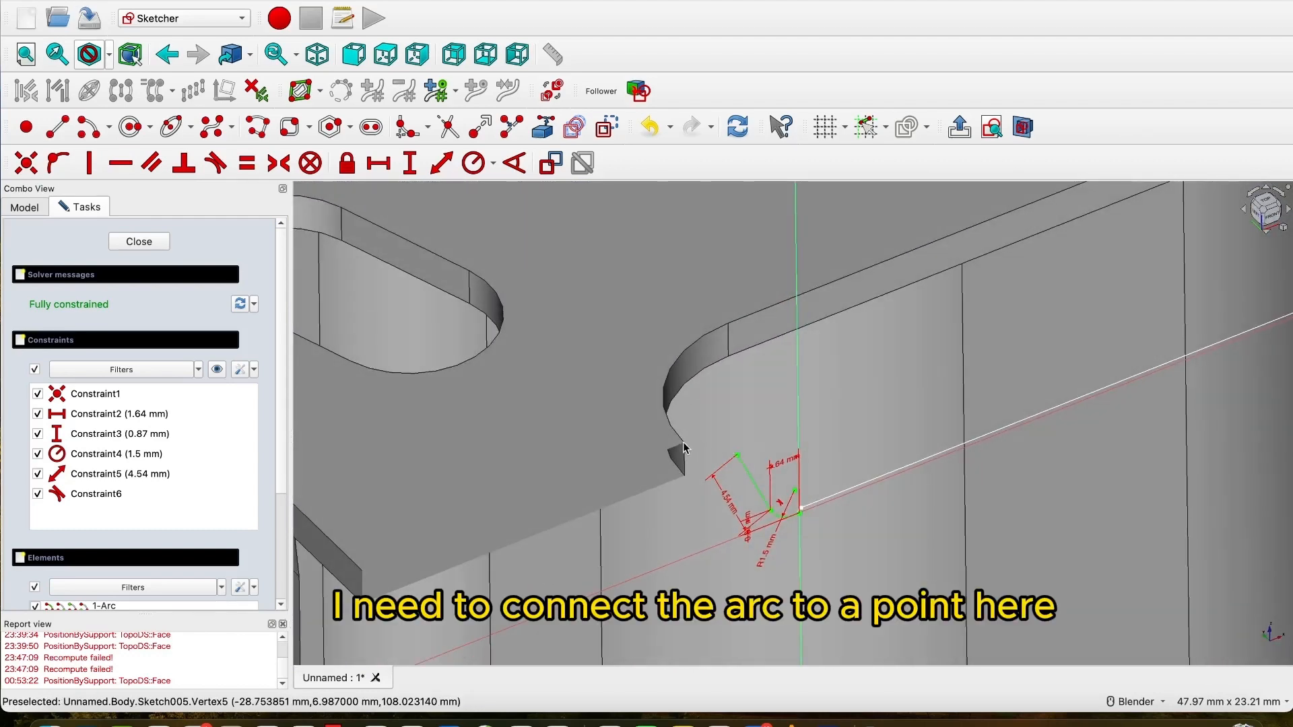
Link the slot's vertical end edge nearest the profile into the sketch as external geometry, working in the front view.
{"action": "left_click", "coordinate": [355, 55]}
{"action": "scroll", "coordinate": [637, 316], "scroll_direction": "down", "scroll_amount": 7}
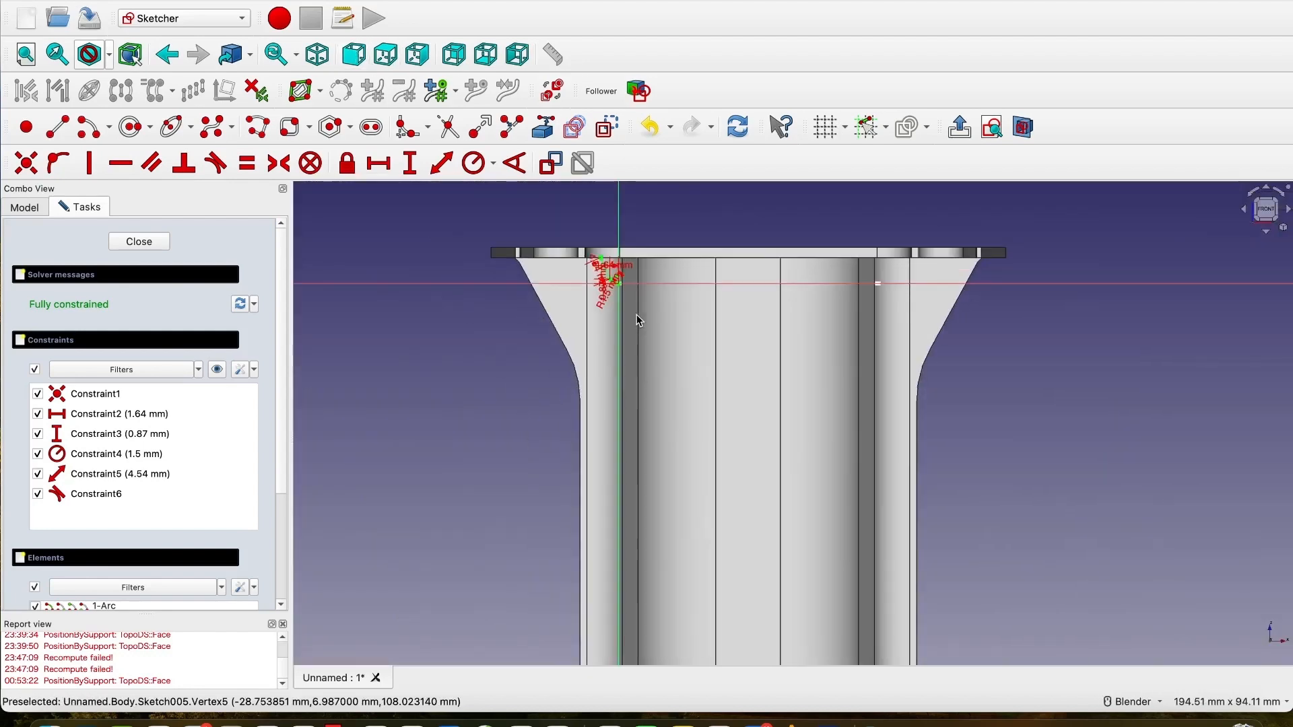
{"action": "scroll", "coordinate": [580, 251], "scroll_direction": "up", "scroll_amount": 11}
{"action": "scroll", "coordinate": [568, 267], "scroll_direction": "up", "scroll_amount": 2}
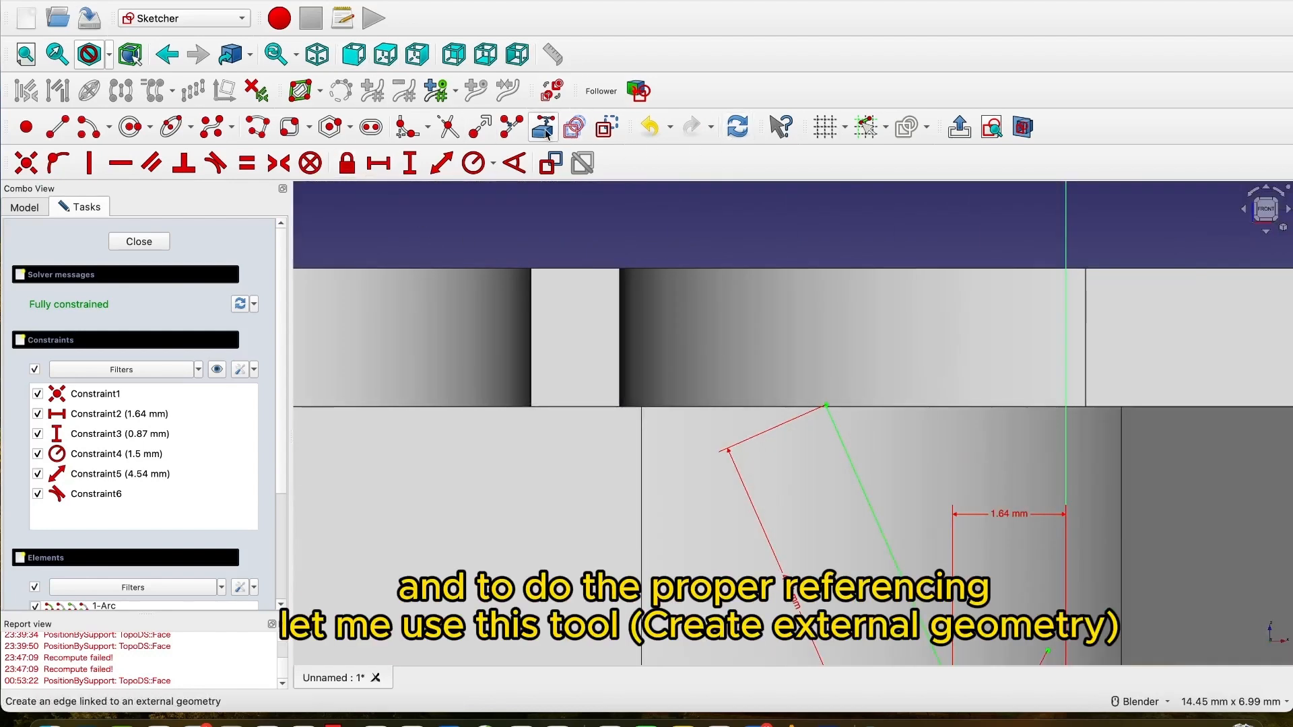
{"action": "left_click", "coordinate": [545, 132]}
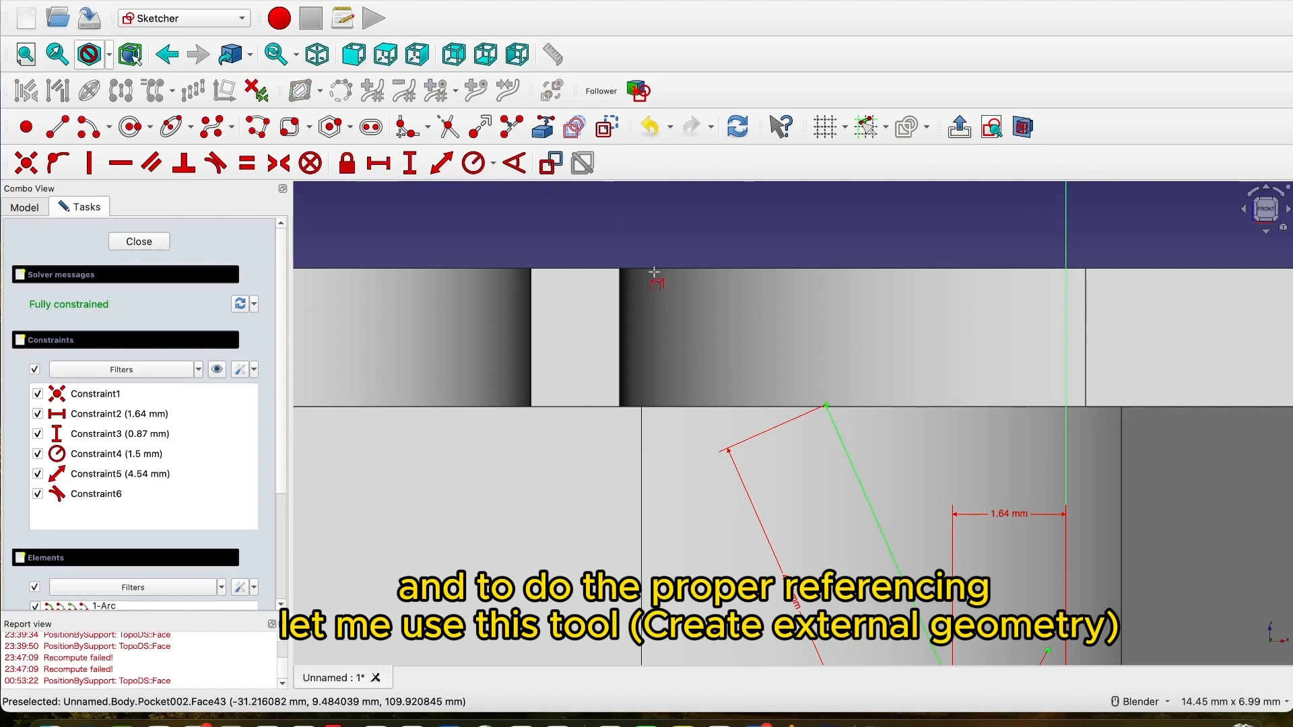
{"action": "left_click", "coordinate": [625, 294]}
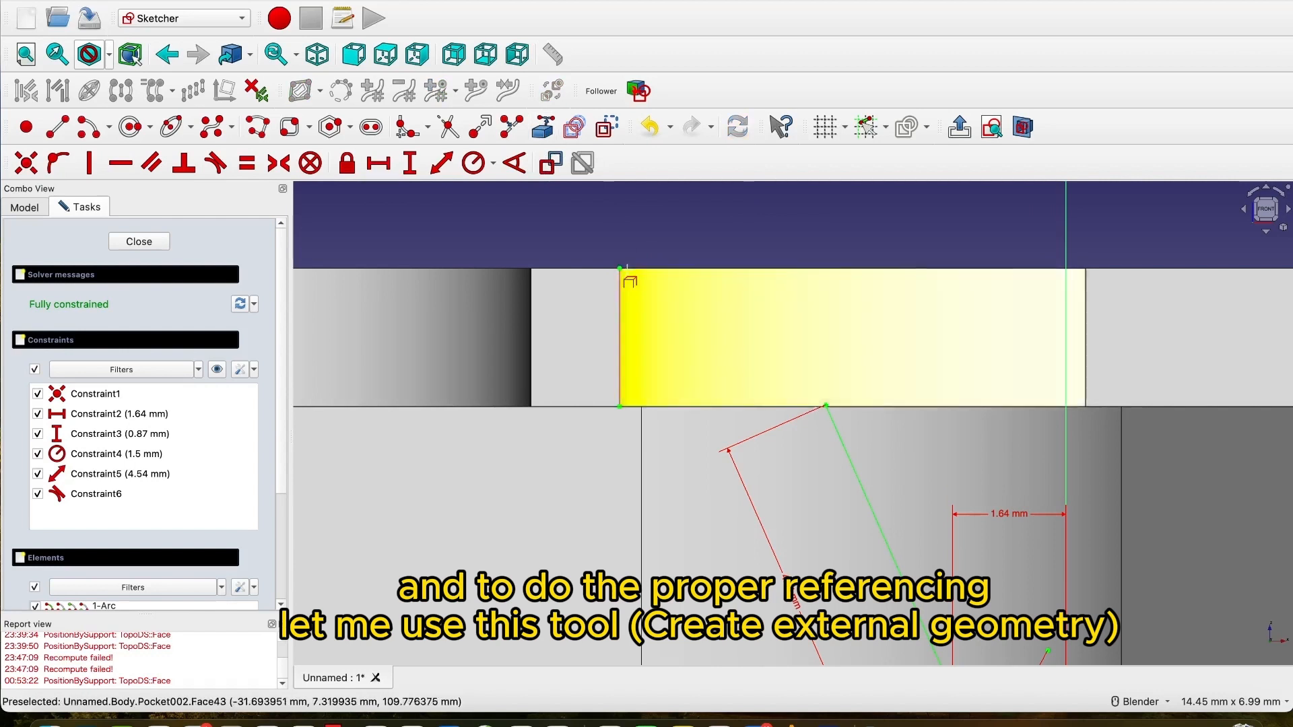
{"action": "scroll", "coordinate": [720, 242], "scroll_direction": "down", "scroll_amount": 2}
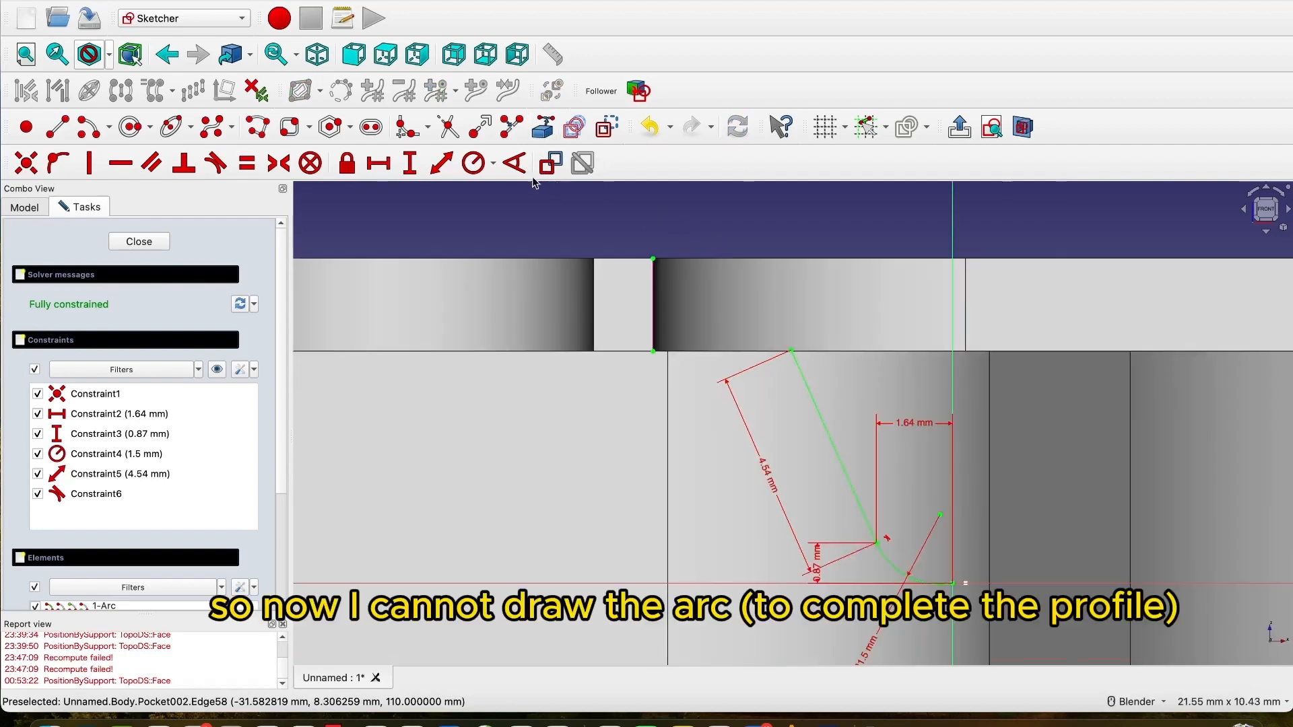
Draw a center-point arc of about 3.6 mm radius from the slanted line's upper end to the external edge's upper endpoint.
{"action": "left_click", "coordinate": [90, 132]}
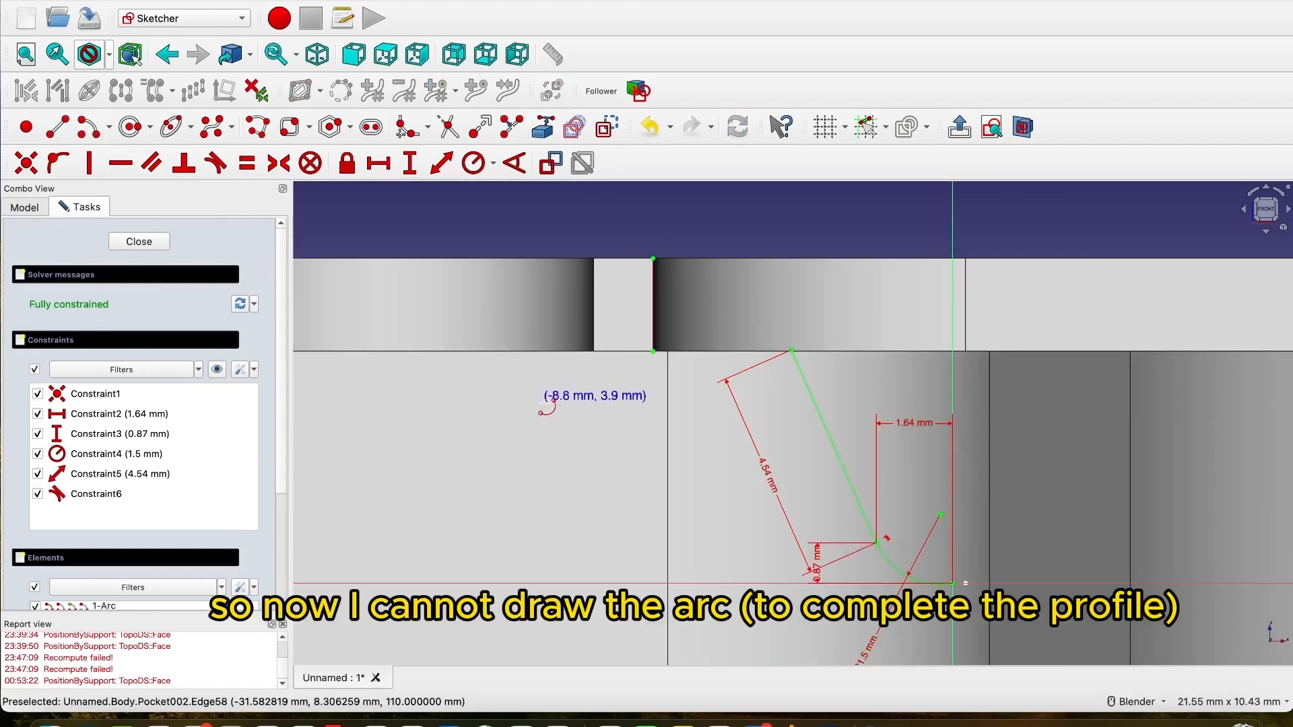
{"action": "left_click", "coordinate": [643, 430]}
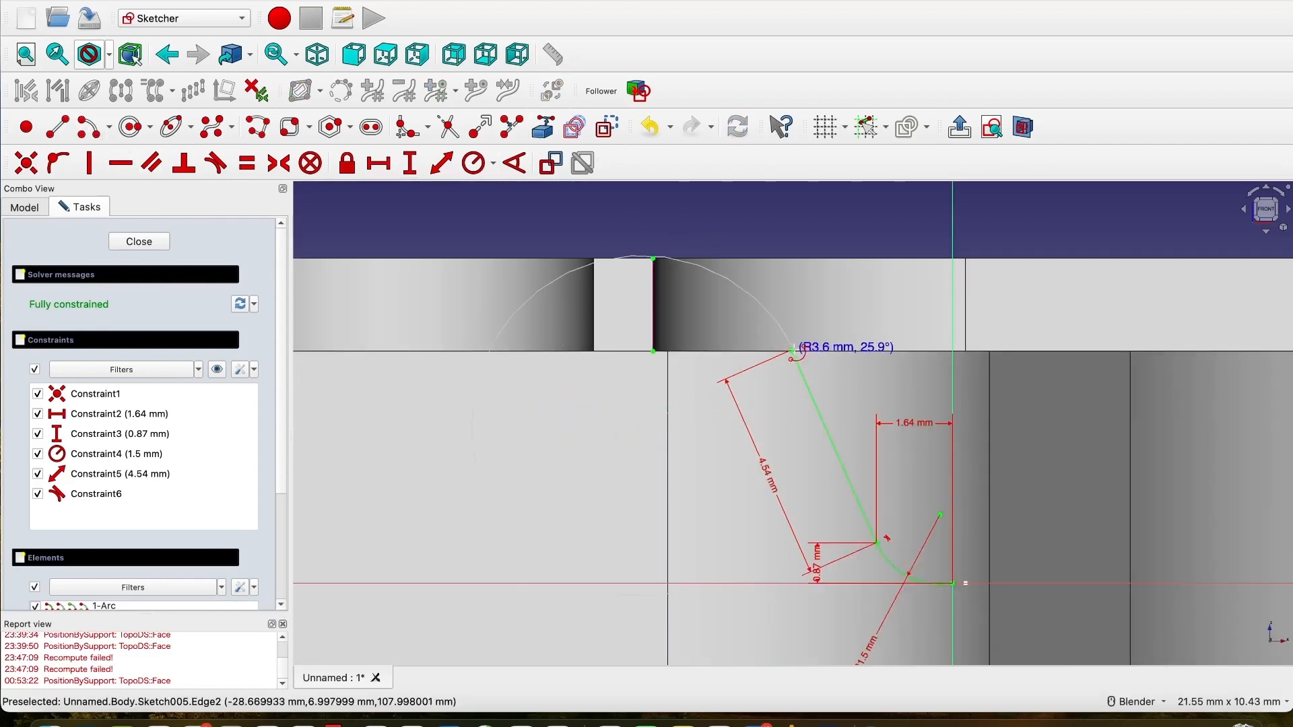
{"action": "left_click", "coordinate": [792, 352]}
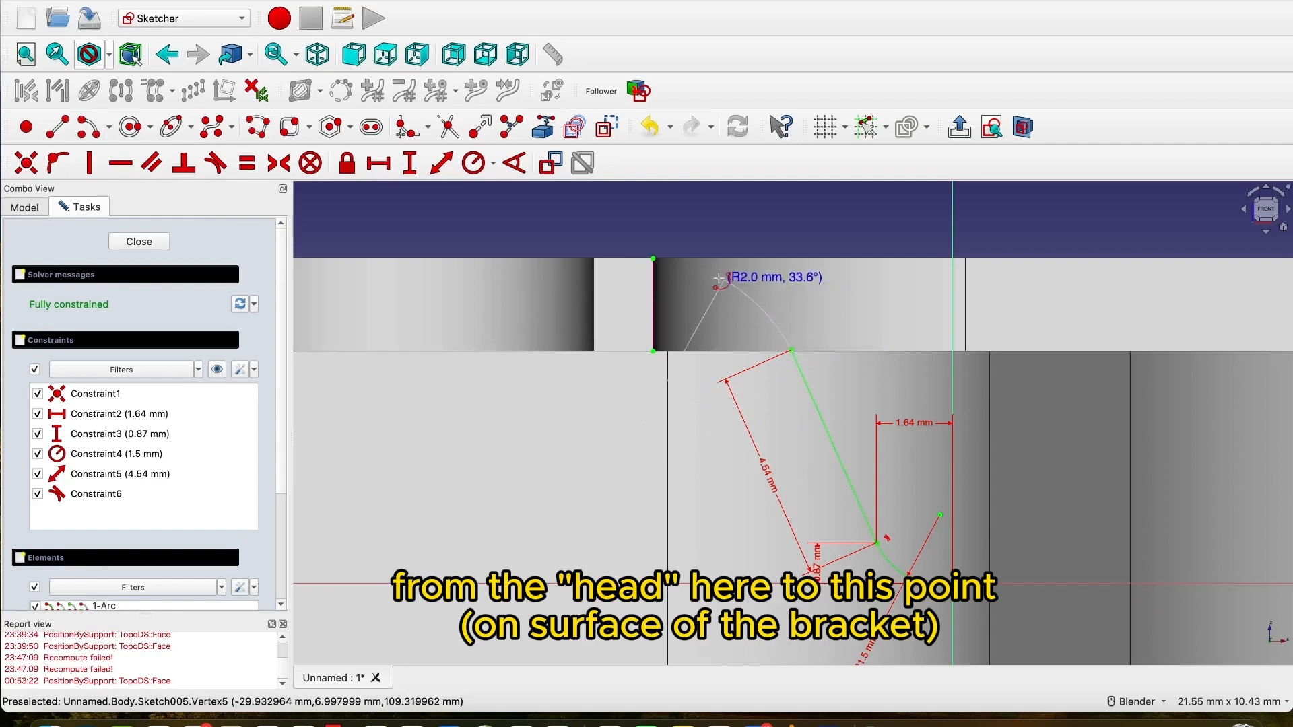
{"action": "left_click", "coordinate": [653, 257]}
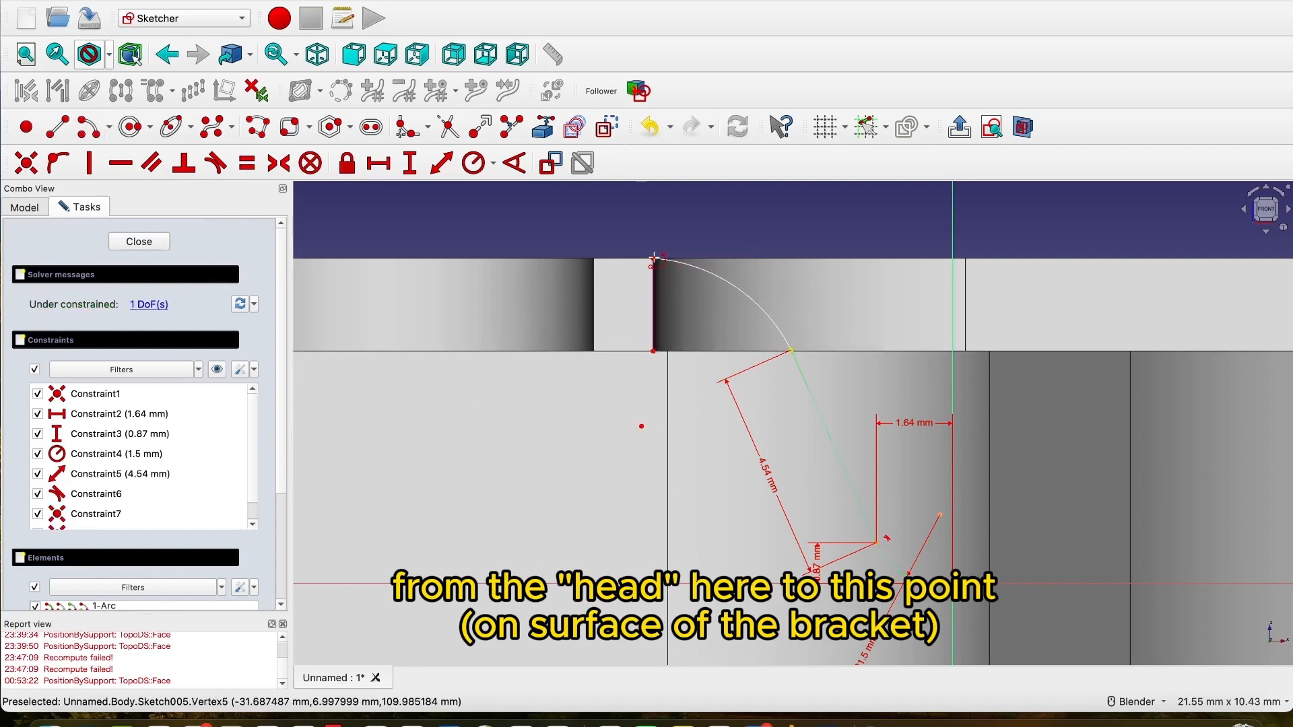
{"action": "key", "text": "Escape"}
{"action": "middle_click_drag", "start_coordinate": [795, 274], "coordinate": [771, 254], "text": "shift"}
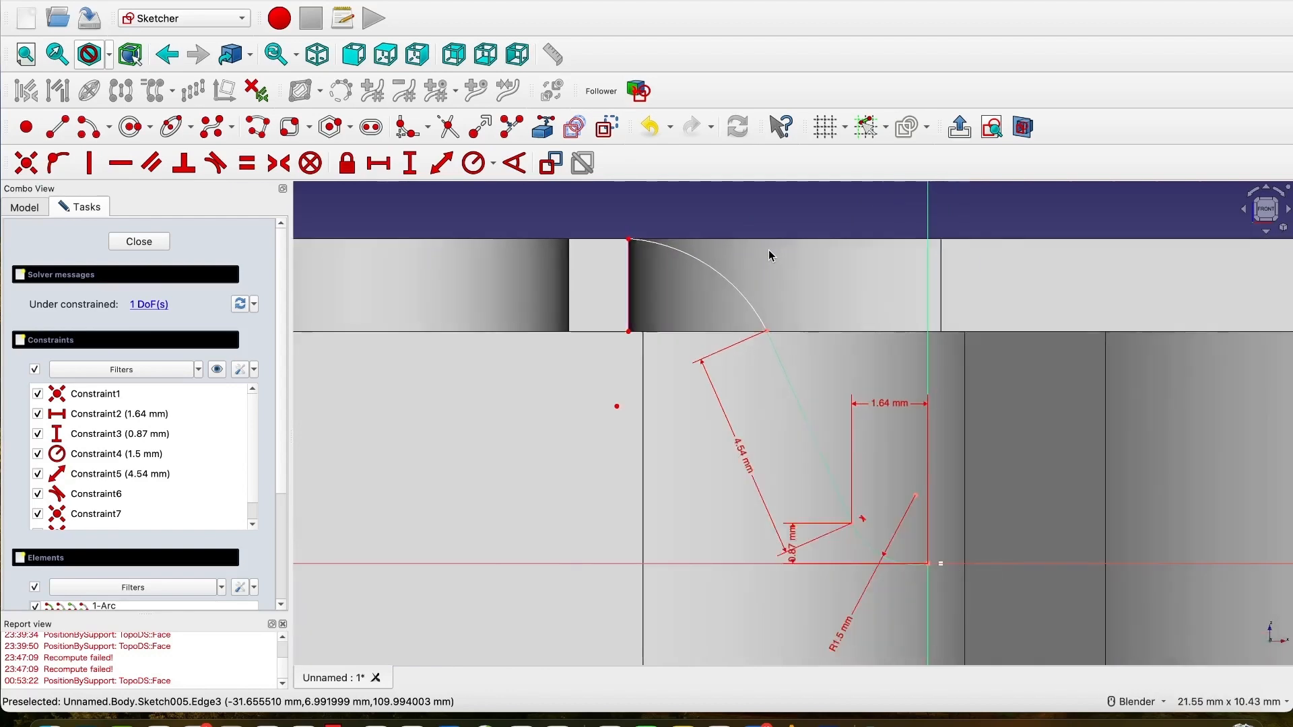
Constrain the new upper arc tangent to the slanted 4.54 mm line.
{"action": "left_click", "coordinate": [746, 304]}
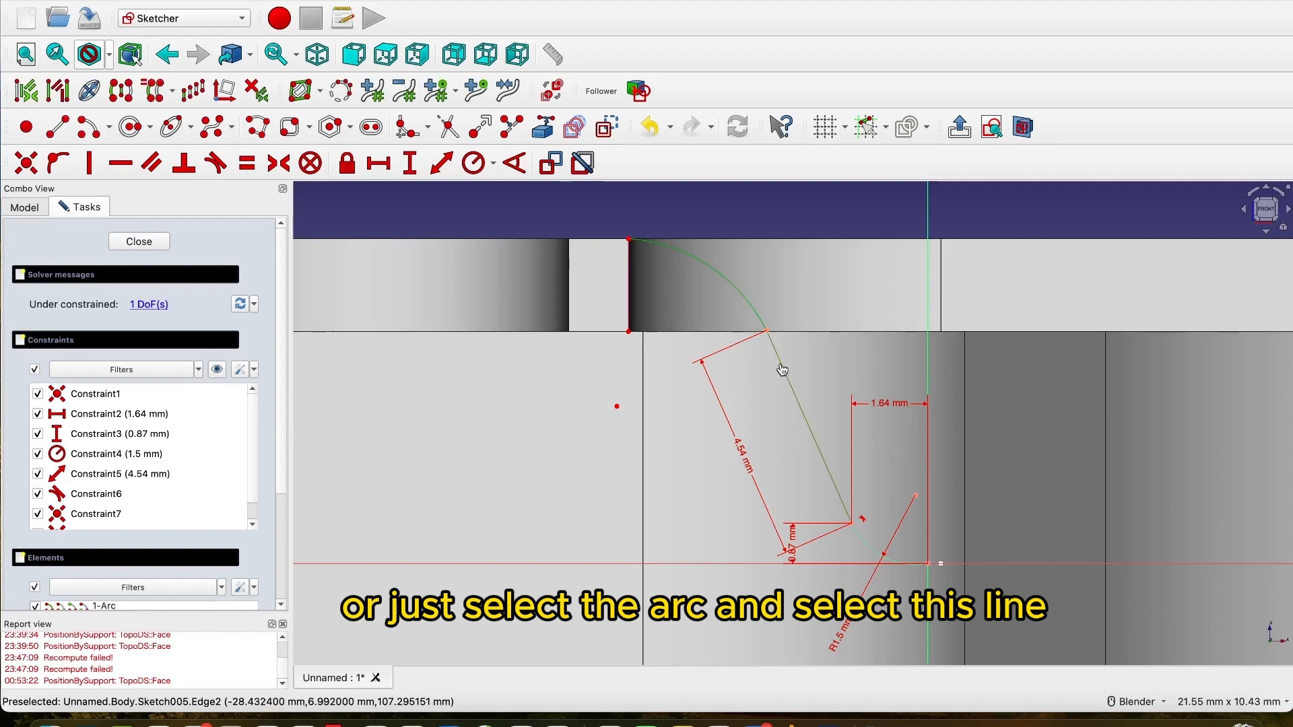
{"action": "left_click", "coordinate": [782, 370]}
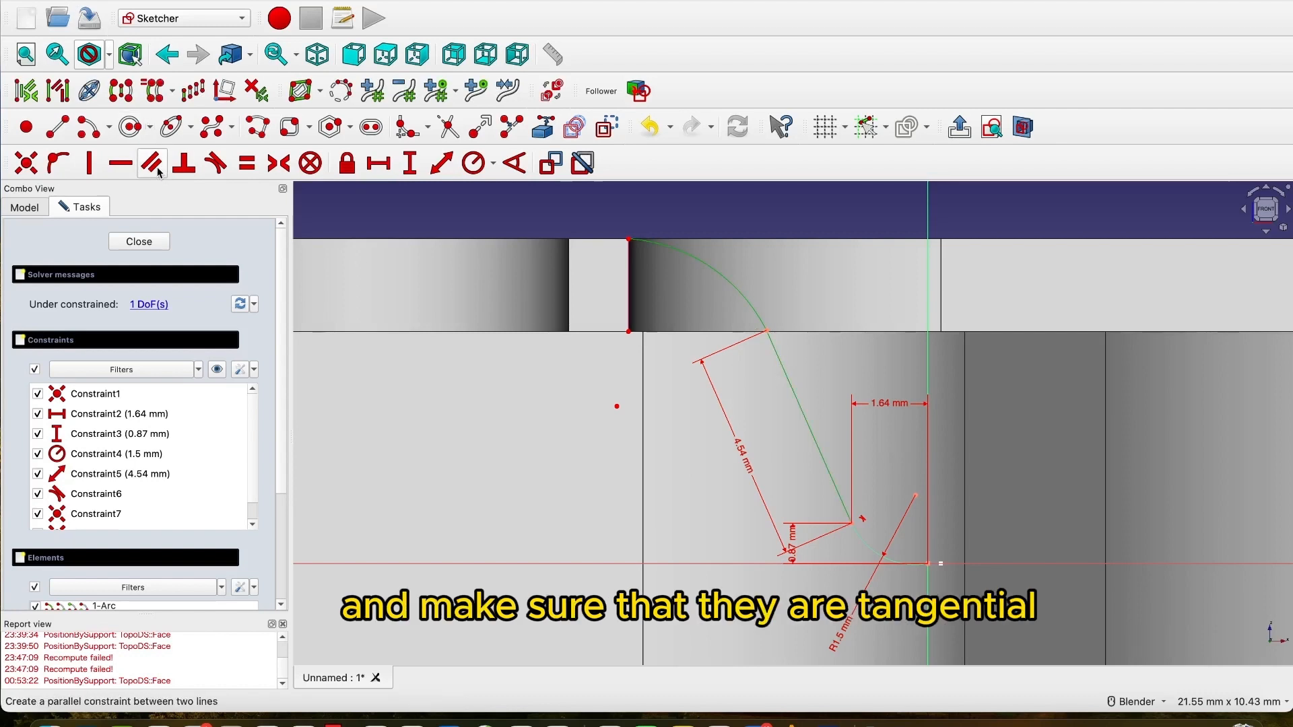
{"action": "left_click", "coordinate": [217, 165]}
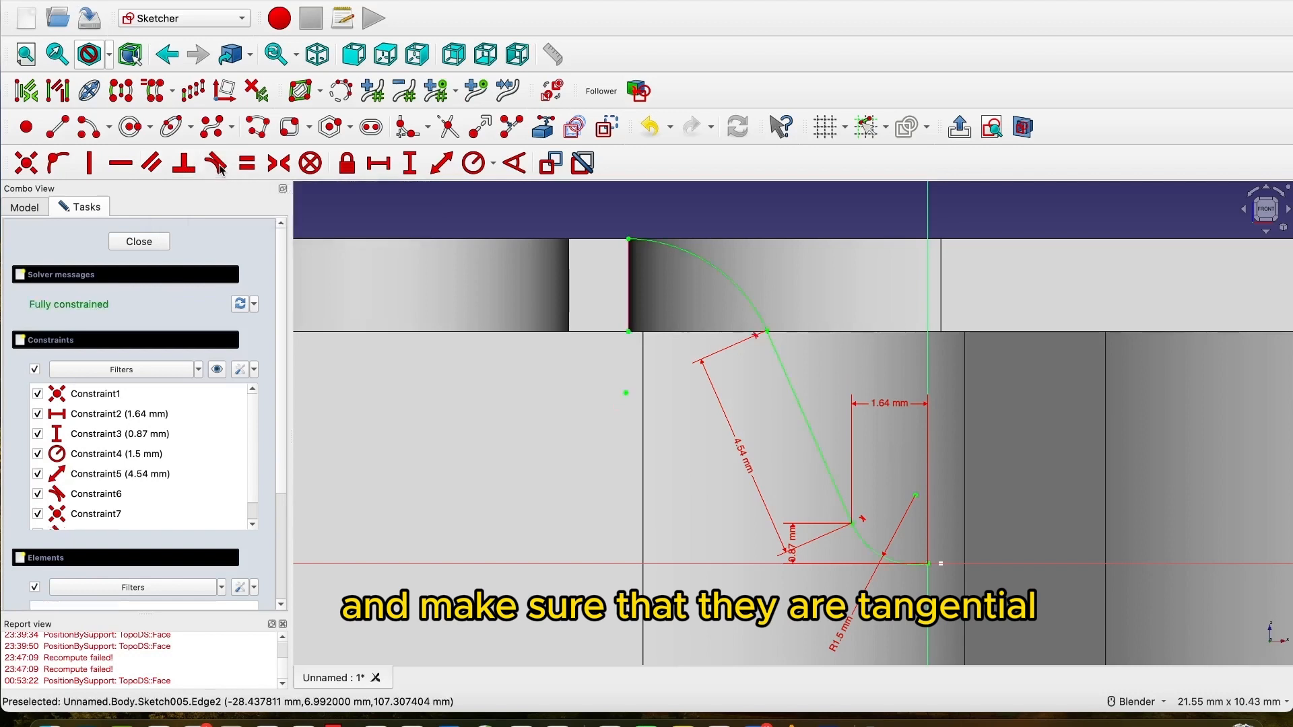
{"action": "left_click", "coordinate": [648, 381]}
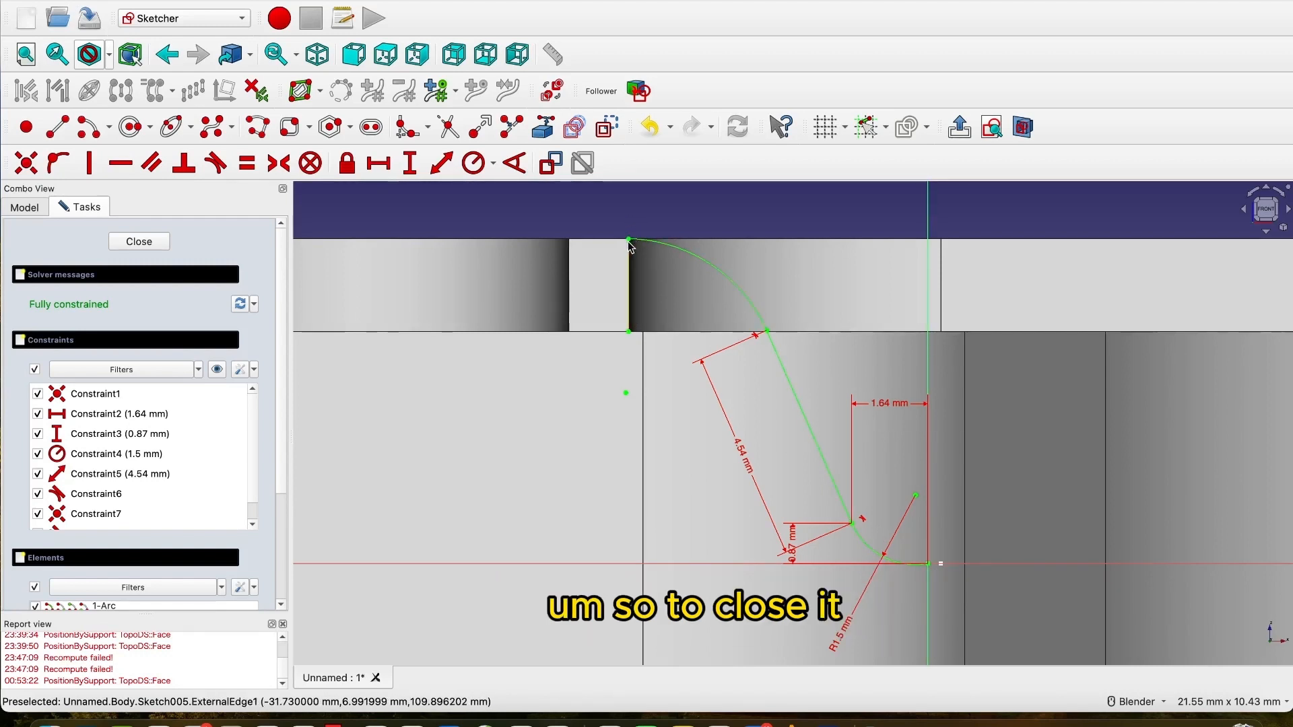
Draw a vertical line down the external edge from the upper arc's end and constrain its length to 0.6 mm.
{"action": "scroll", "coordinate": [627, 241], "scroll_direction": "up", "scroll_amount": 1}
{"action": "left_click", "coordinate": [57, 128]}
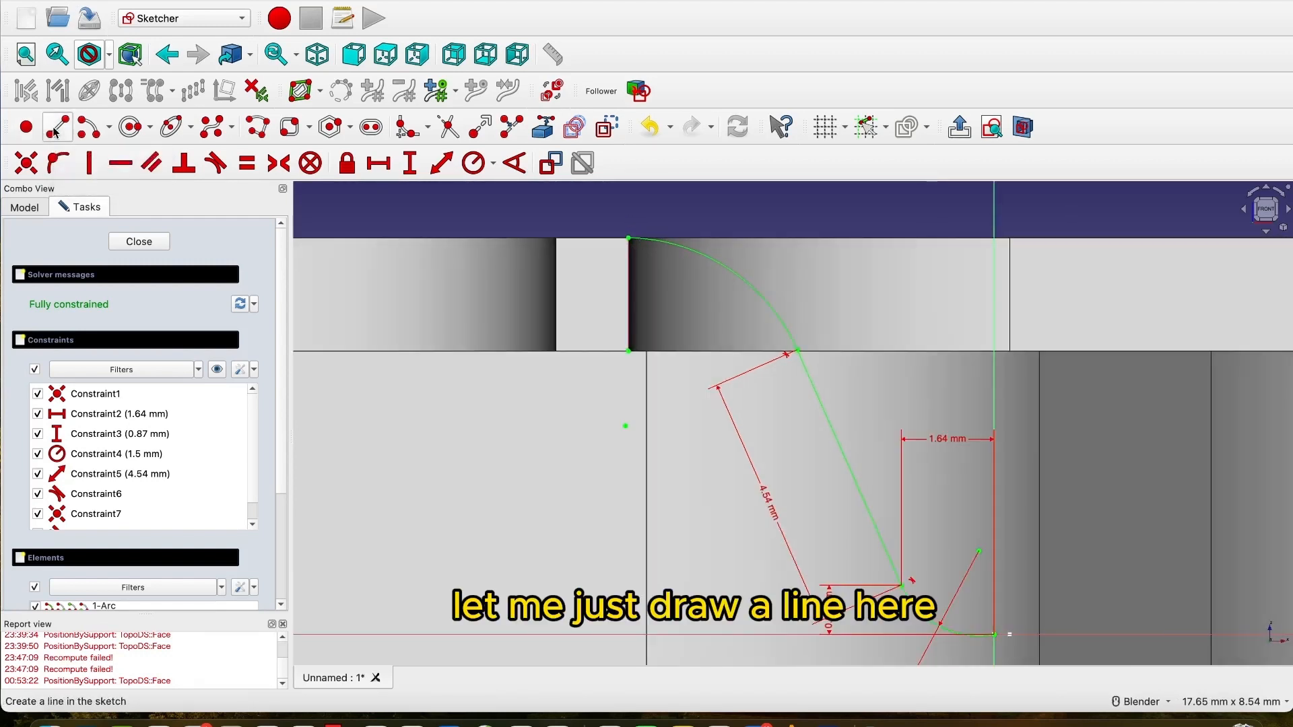
{"action": "scroll", "coordinate": [627, 252], "scroll_direction": "up", "scroll_amount": 2}
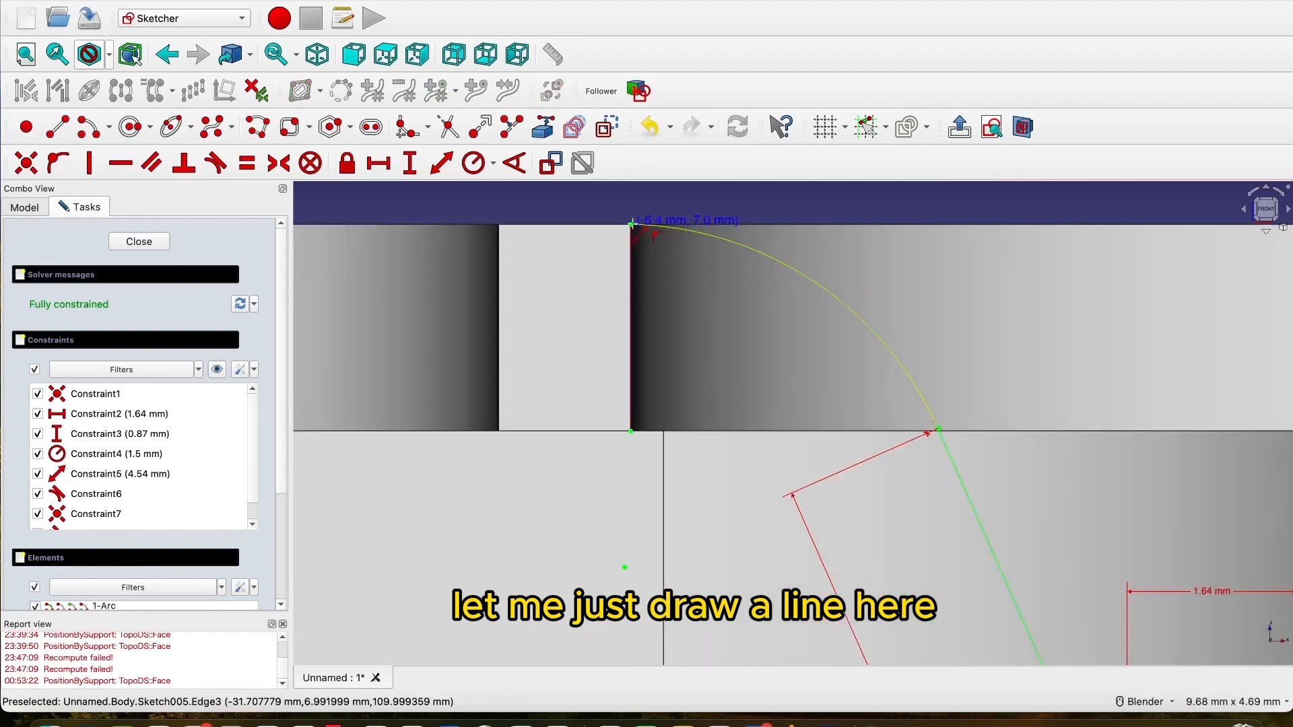
{"action": "left_click", "coordinate": [631, 226]}
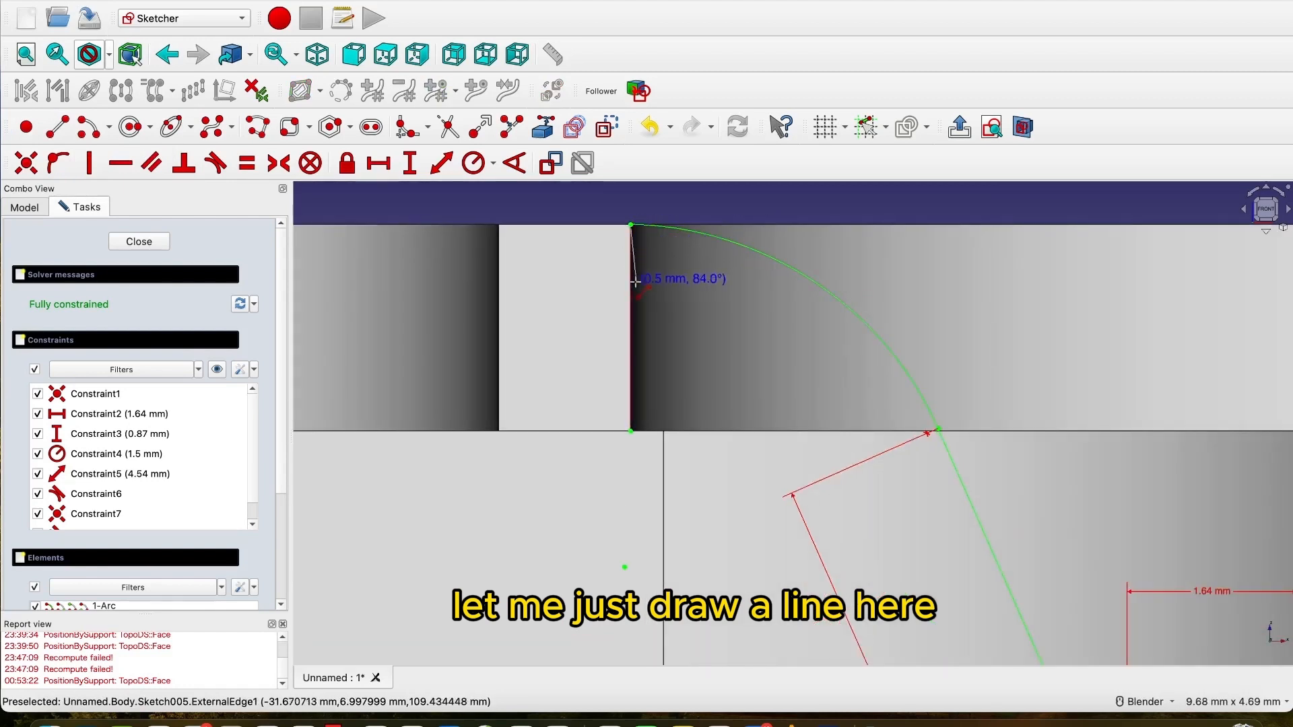
{"action": "left_click", "coordinate": [632, 283]}
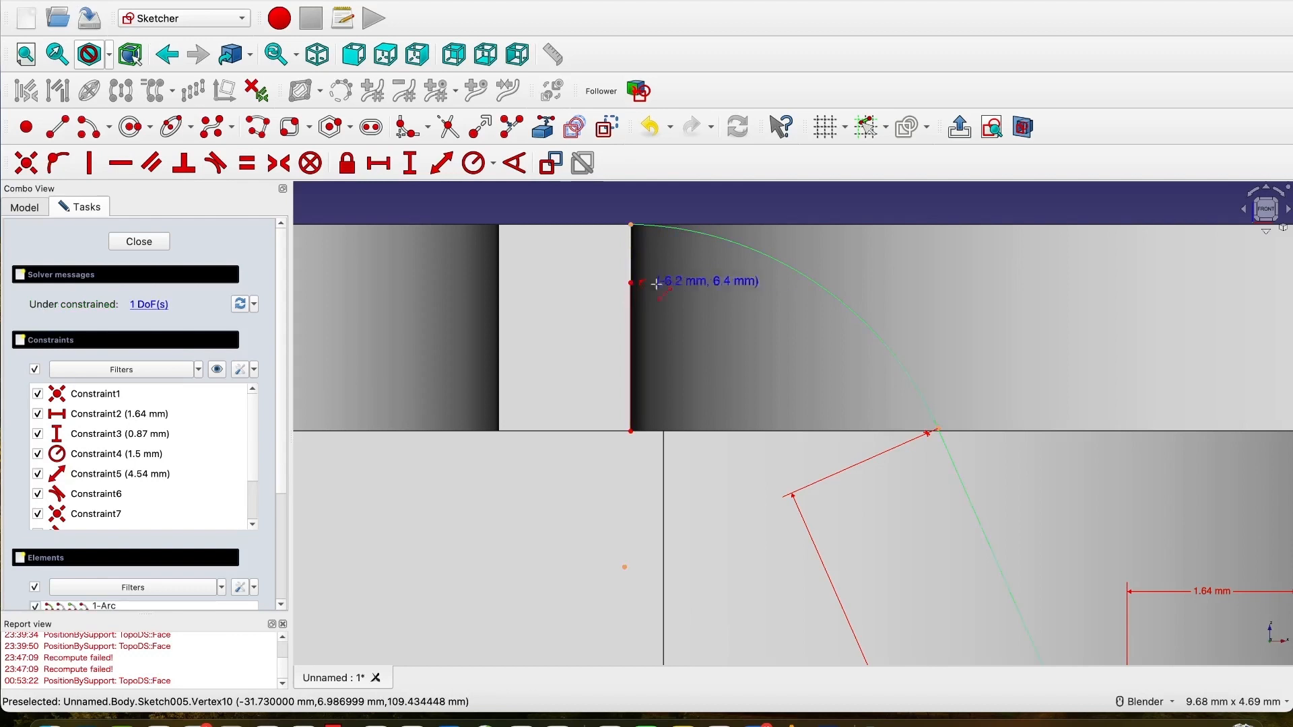
{"action": "left_click", "coordinate": [409, 165]}
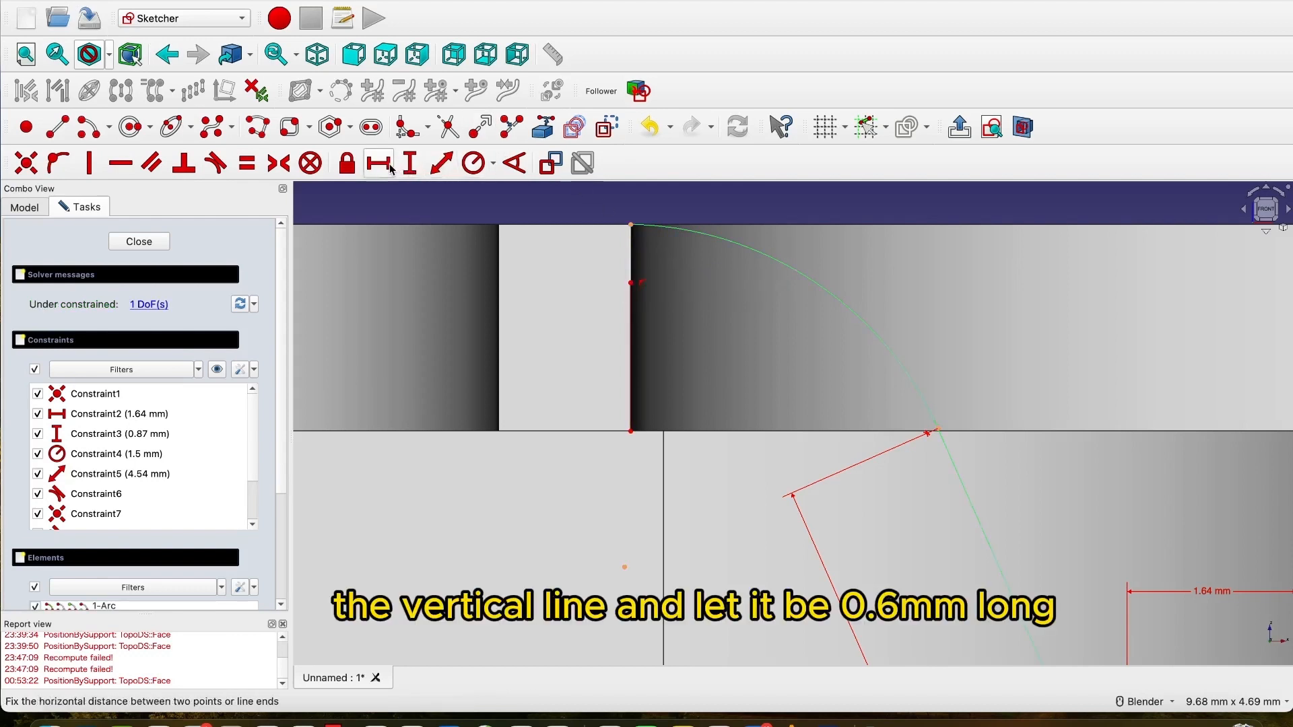
{"action": "left_click", "coordinate": [633, 247]}
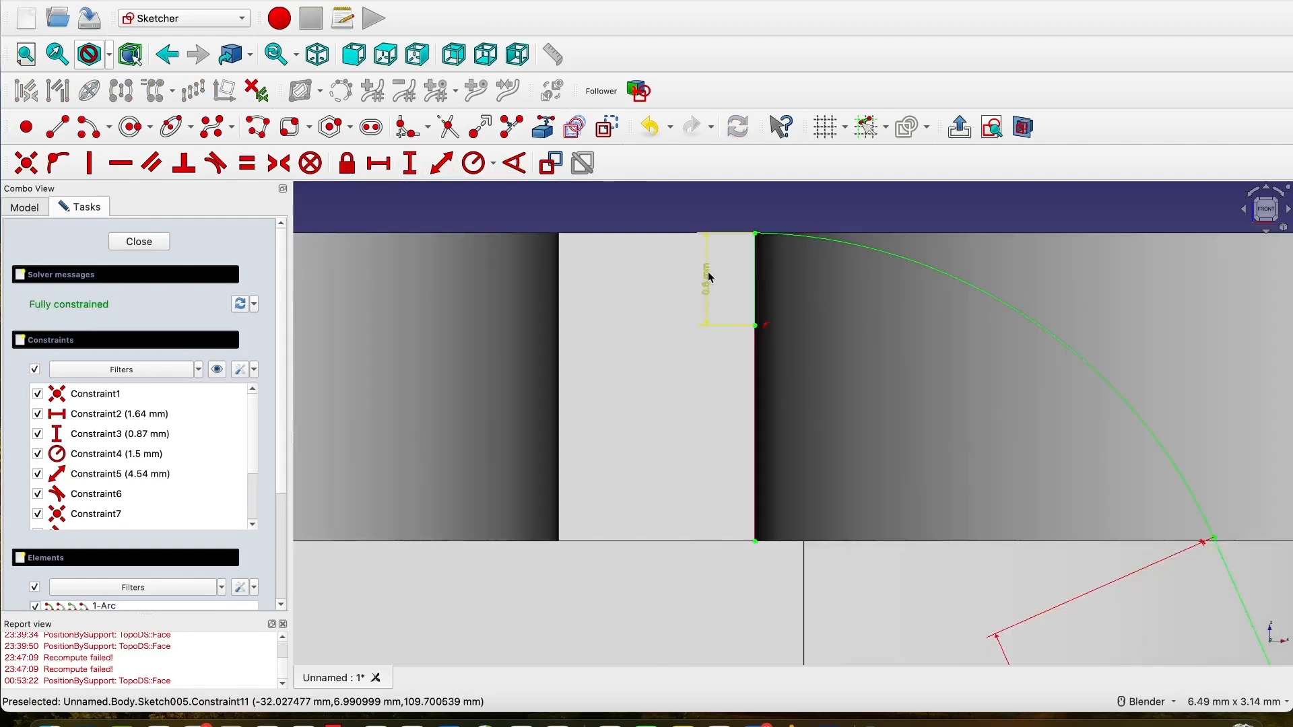
Draw an inner center-point arc of about 3.0 mm radius, concentric with the upper arc, from the 0.6 mm line's lower end to near the slanted line.
{"action": "scroll", "coordinate": [707, 288], "scroll_direction": "down", "scroll_amount": 2}
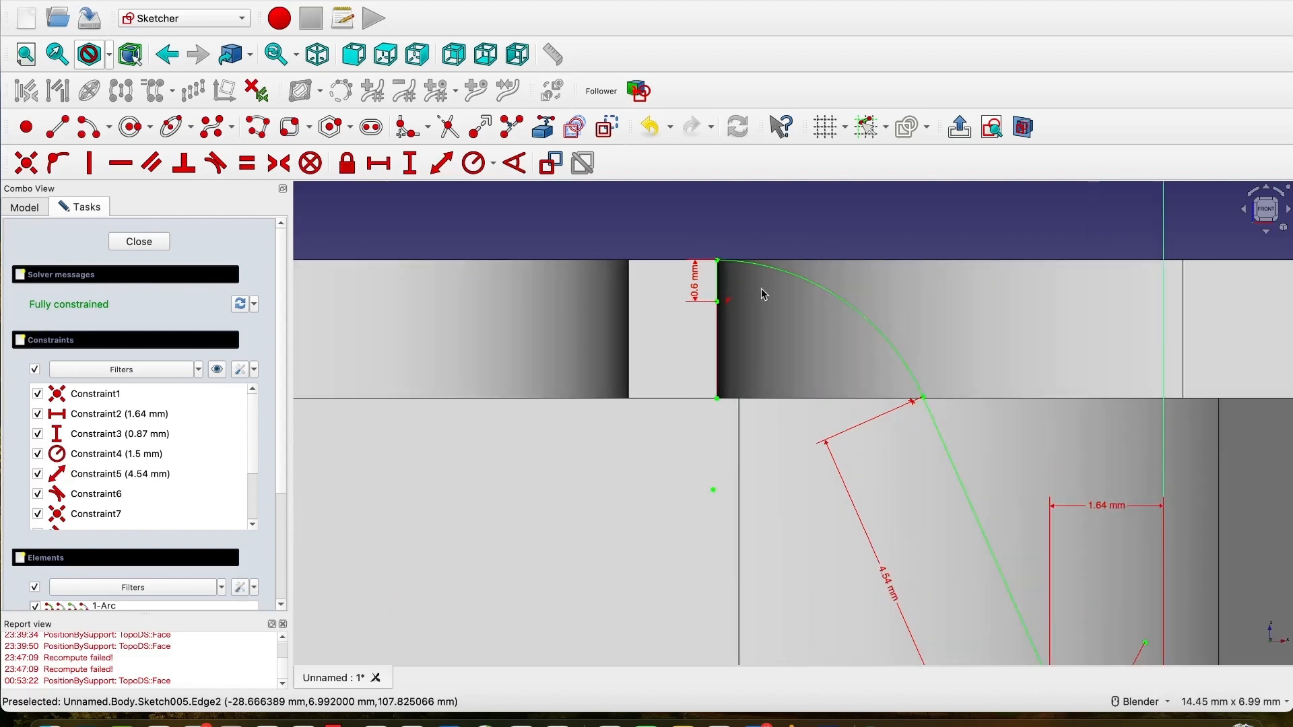
{"action": "left_click", "coordinate": [90, 130]}
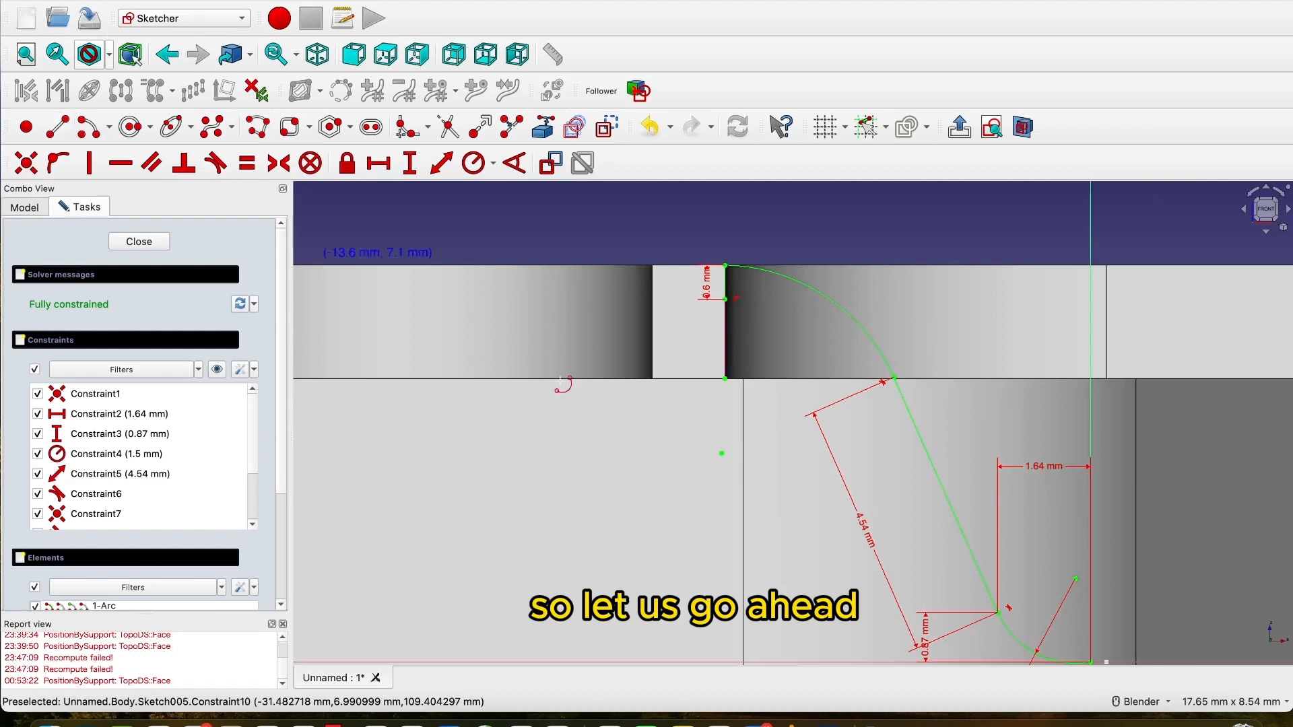
{"action": "left_click", "coordinate": [721, 453]}
{"action": "scroll", "coordinate": [725, 314], "scroll_direction": "up", "scroll_amount": 2}
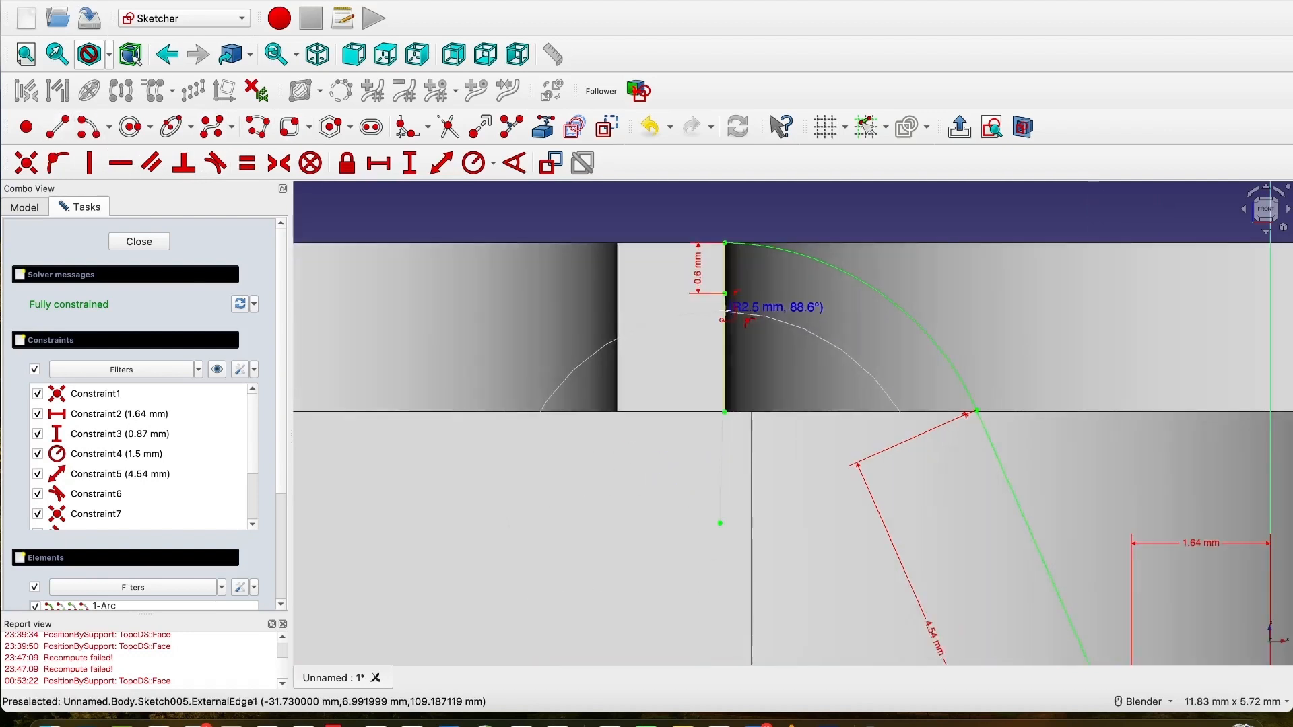
{"action": "left_click", "coordinate": [727, 293]}
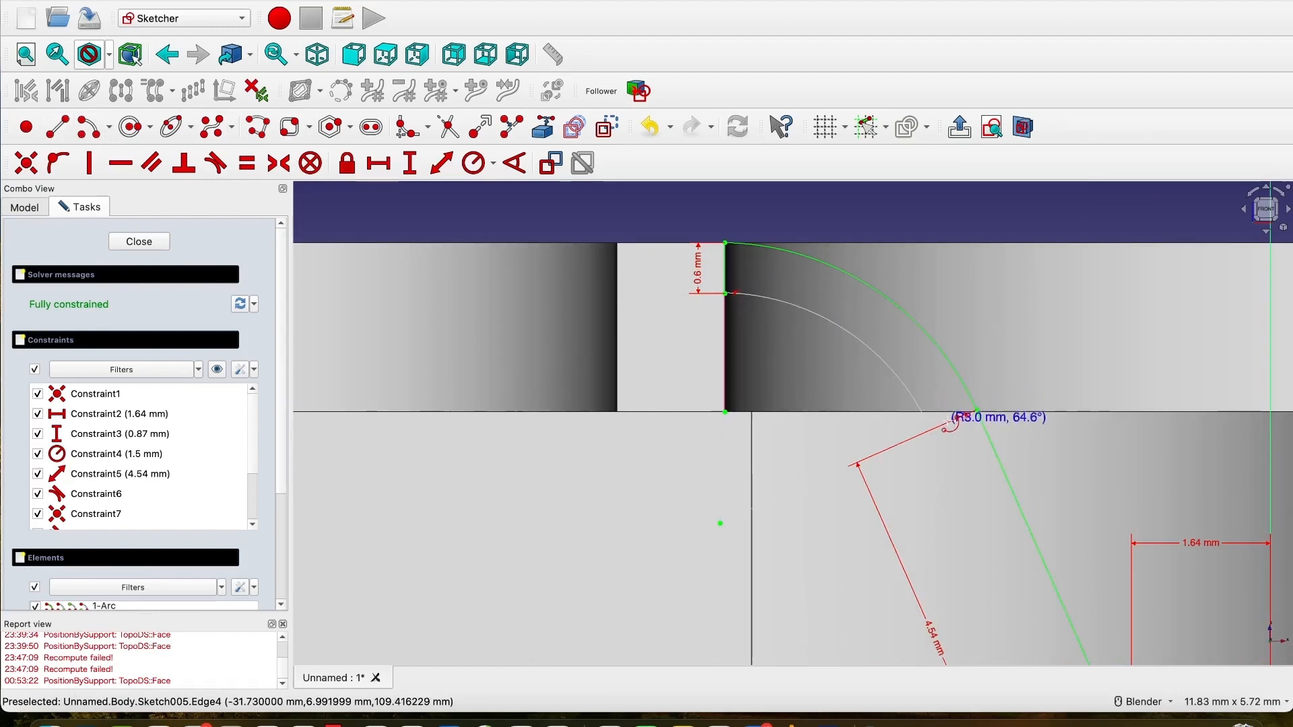
{"action": "left_click", "coordinate": [946, 422]}
{"action": "scroll", "coordinate": [948, 423], "scroll_direction": "down", "scroll_amount": 6}
{"action": "middle_click_drag", "start_coordinate": [962, 468], "coordinate": [773, 308], "text": "shift"}
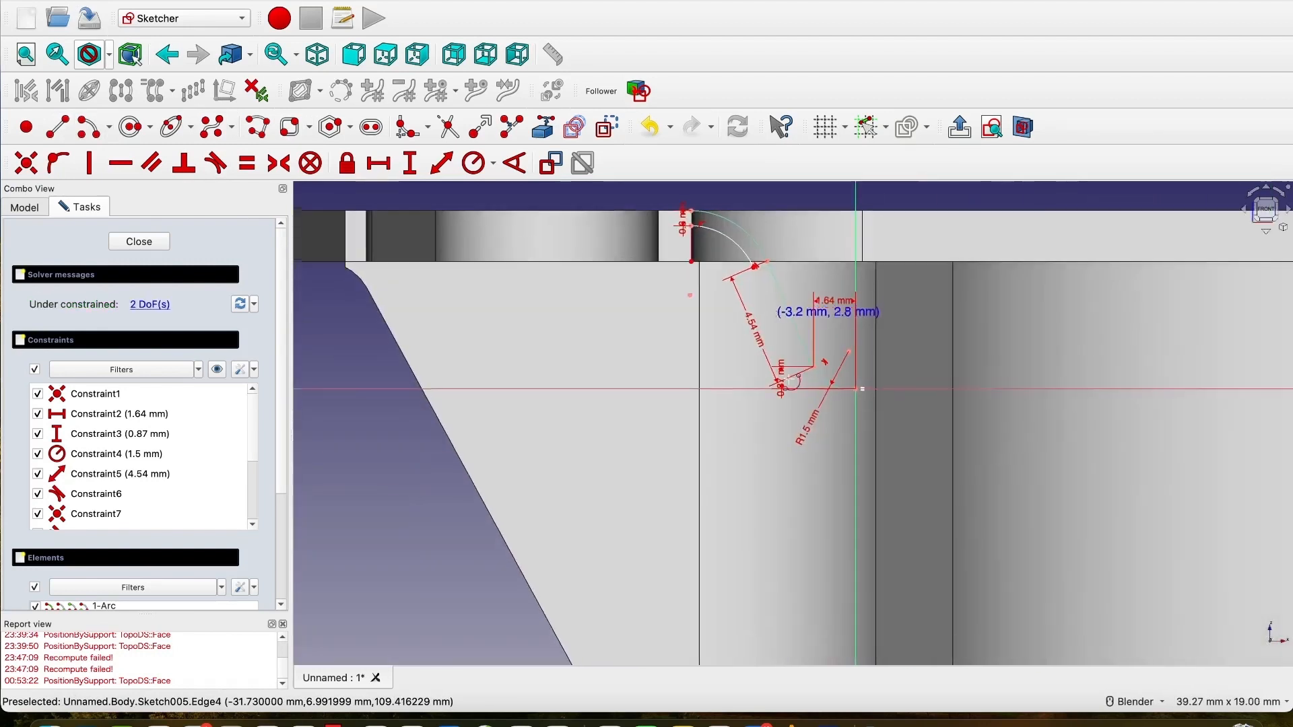
{"action": "scroll", "coordinate": [802, 425], "scroll_direction": "up", "scroll_amount": 4}
{"action": "key", "text": "Escape"}
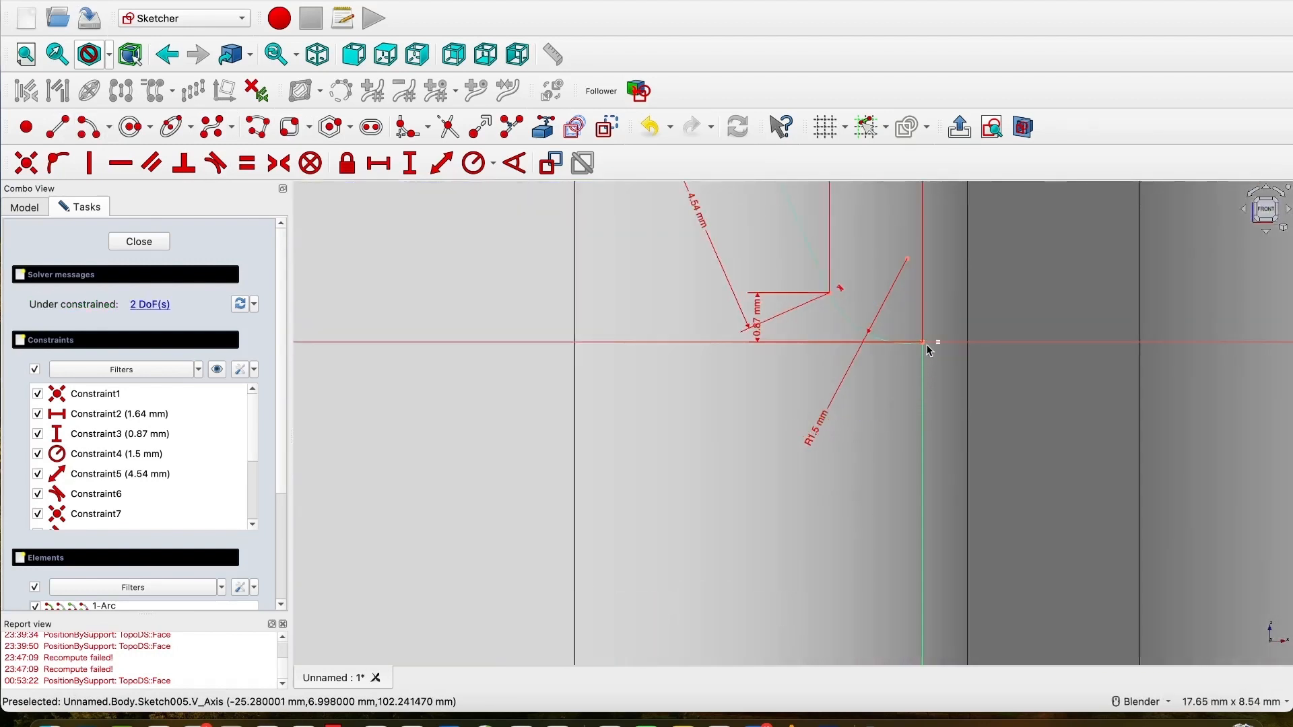
Draw a short vertical line from the sketch origin down along the vertical axis.
{"action": "scroll", "coordinate": [879, 360], "scroll_direction": "down", "scroll_amount": 5}
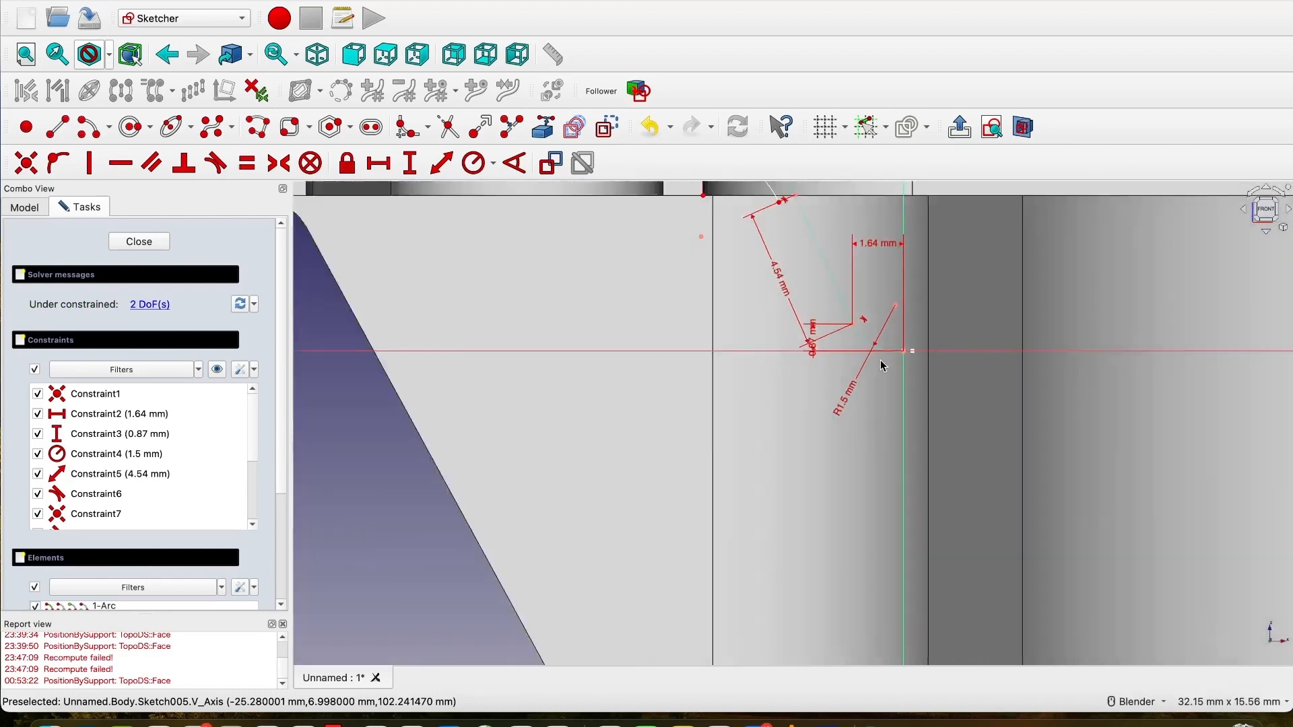
{"action": "scroll", "coordinate": [880, 359], "scroll_direction": "up", "scroll_amount": 5}
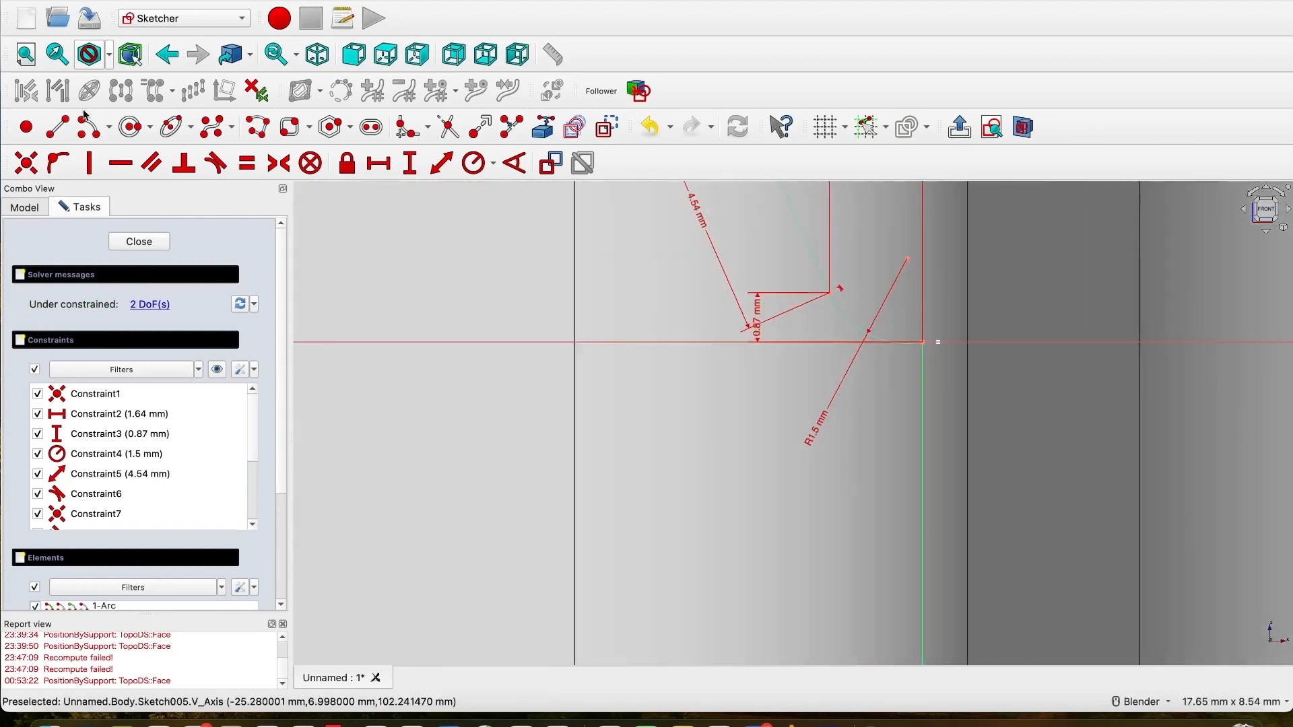
{"action": "left_click", "coordinate": [52, 130]}
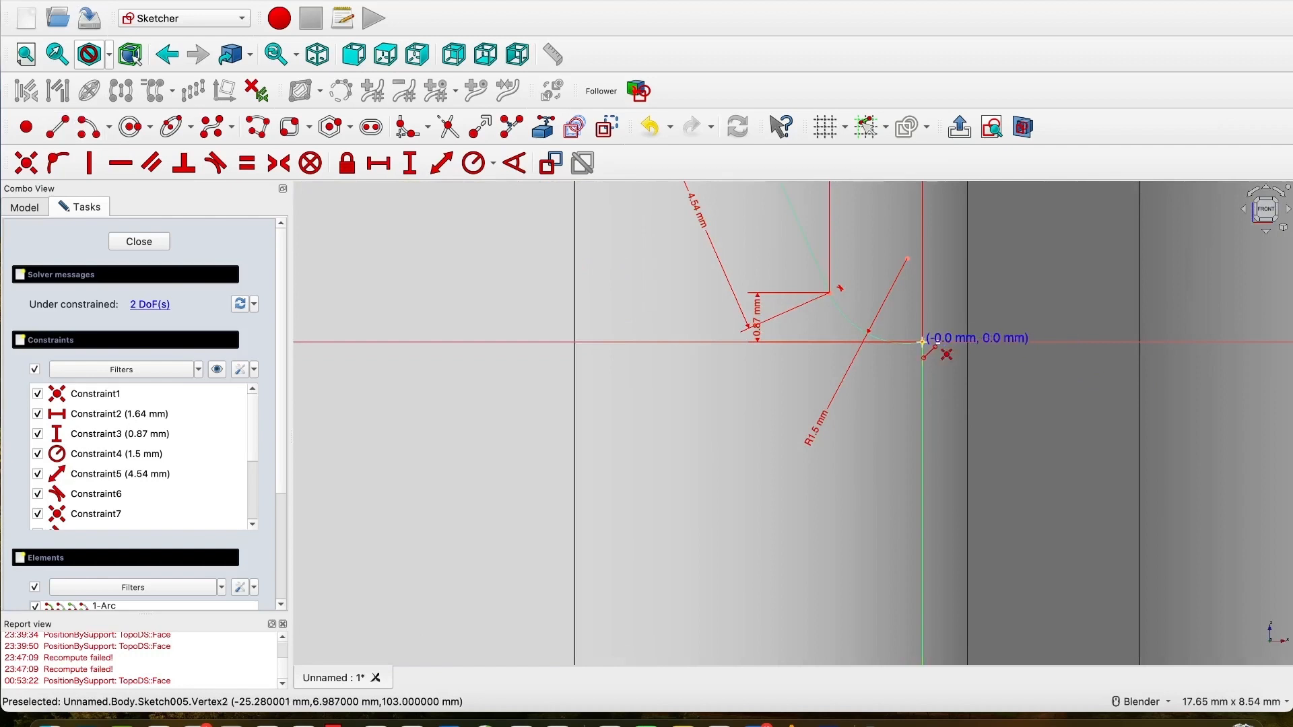
{"action": "left_click", "coordinate": [921, 341]}
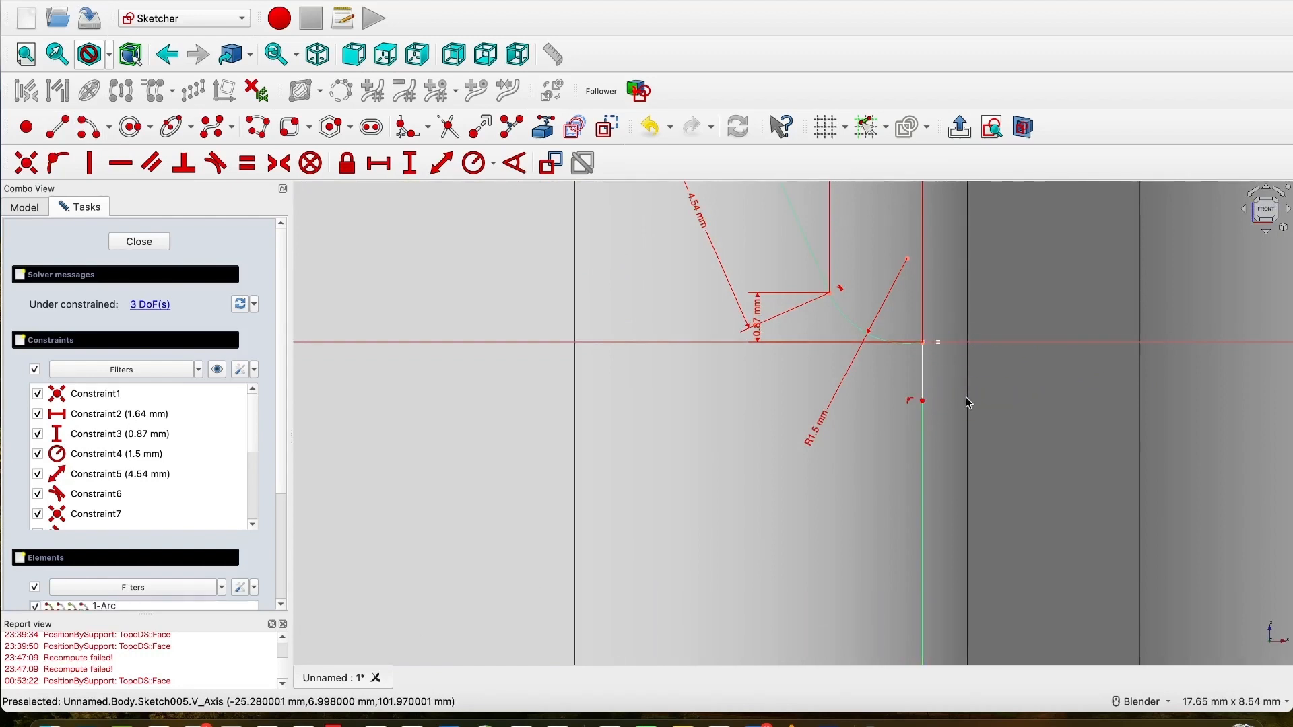
Constrain the new vertical line below the origin equal in length to the 0.6 mm line at the upper arc's end.
{"action": "left_click", "coordinate": [248, 163]}
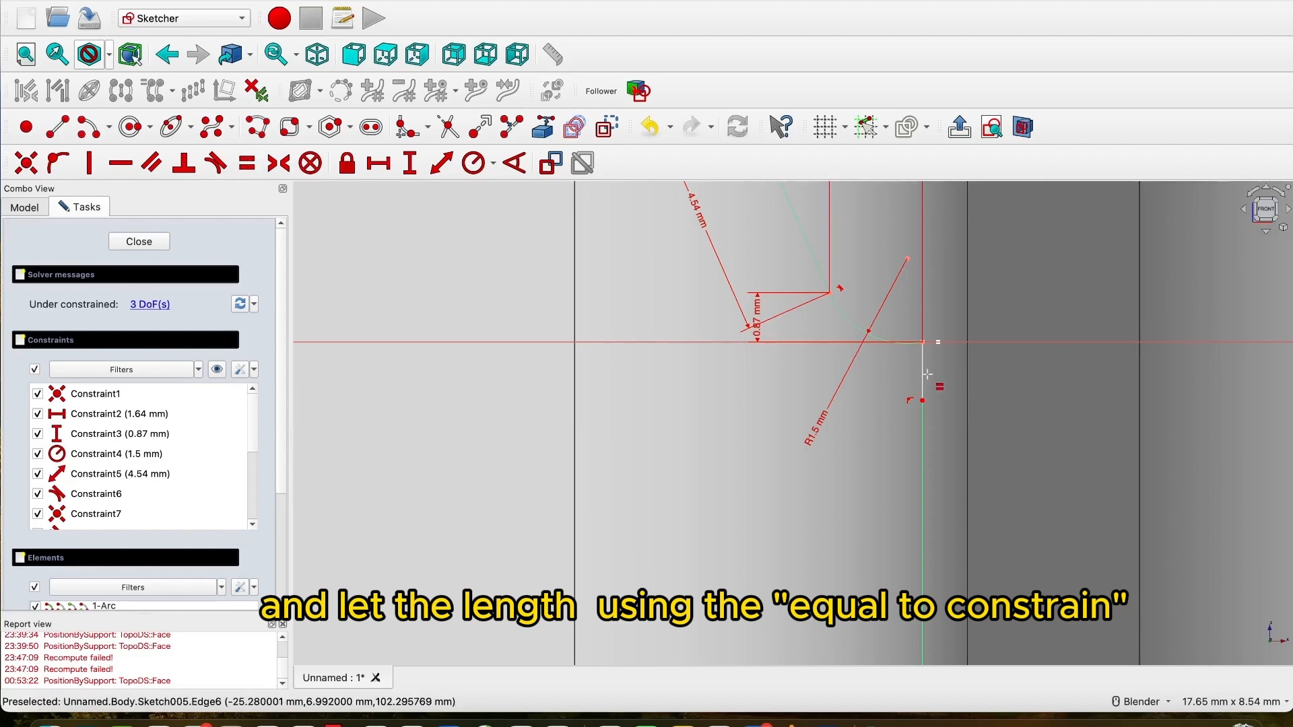
{"action": "scroll", "coordinate": [957, 308], "scroll_direction": "down", "scroll_amount": 5}
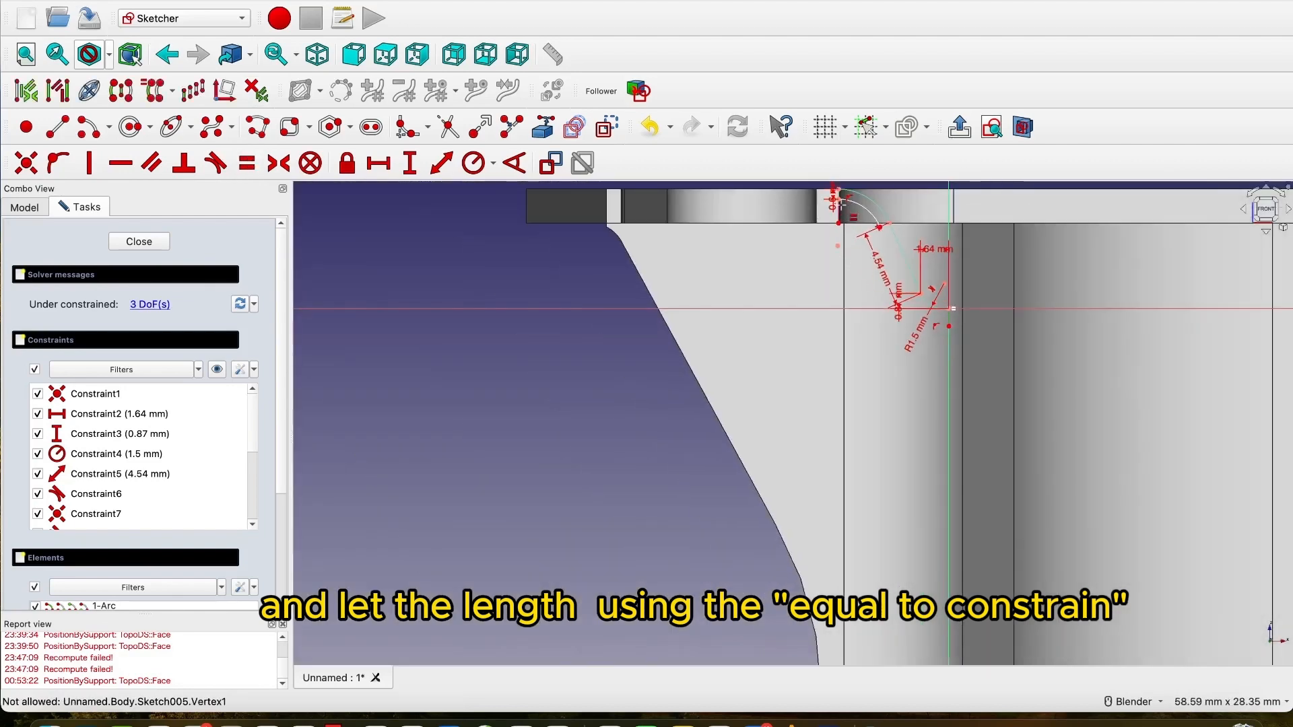
{"action": "scroll", "coordinate": [847, 343], "scroll_direction": "up", "scroll_amount": 10}
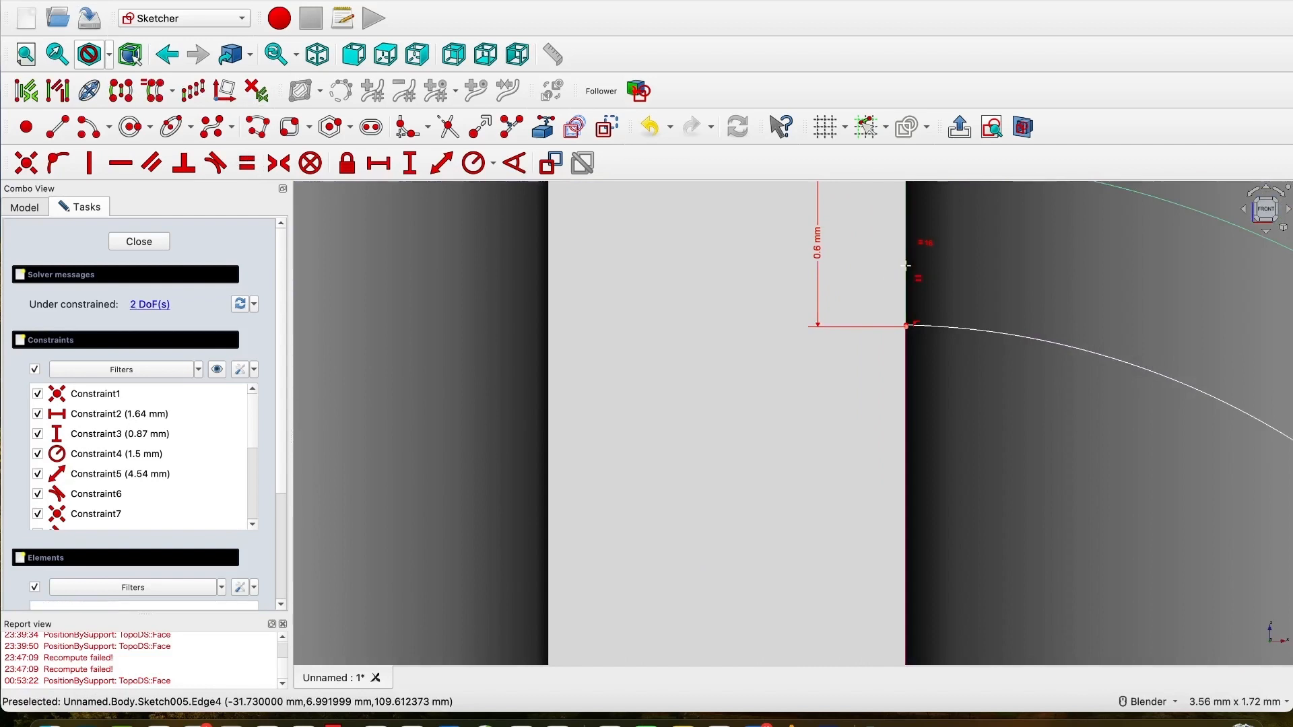
Draw an outer arc around the R1.5 arc's center, from the lower end of the short vertical line to just past the slanted line's lower end.
{"action": "scroll", "coordinate": [907, 266], "scroll_direction": "down", "scroll_amount": 5}
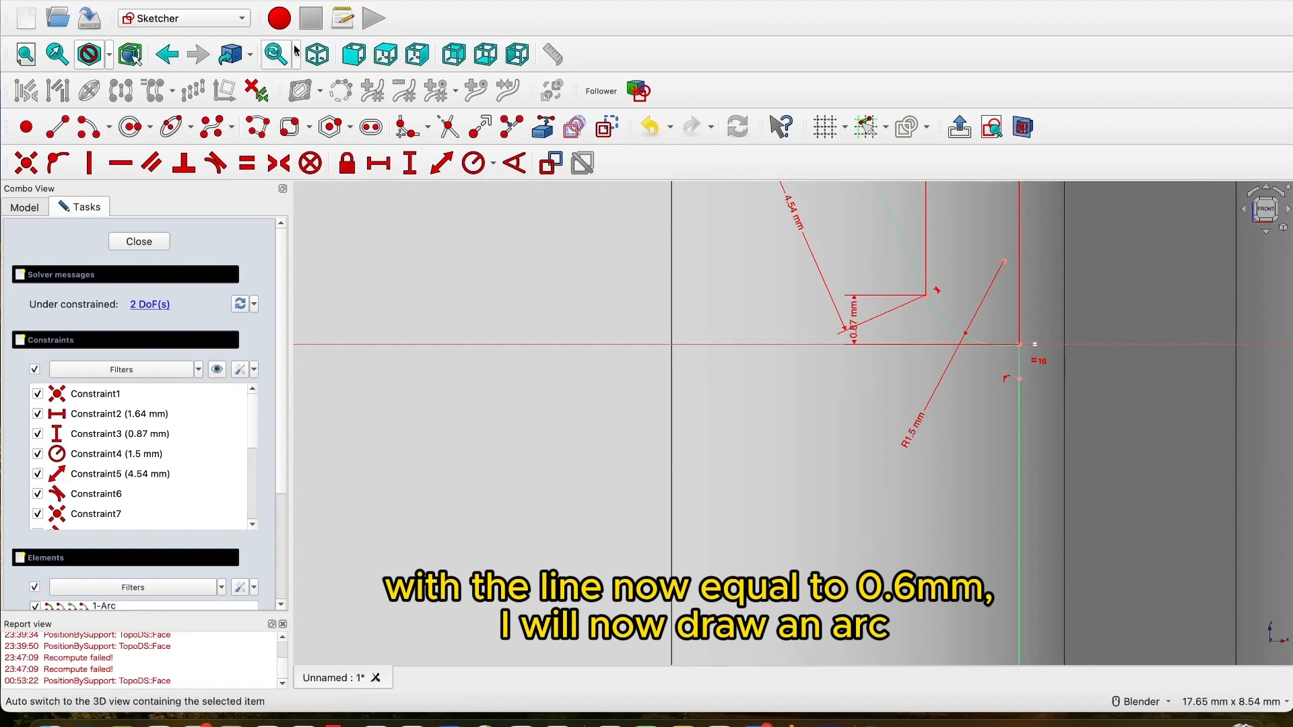
{"action": "left_click", "coordinate": [94, 133]}
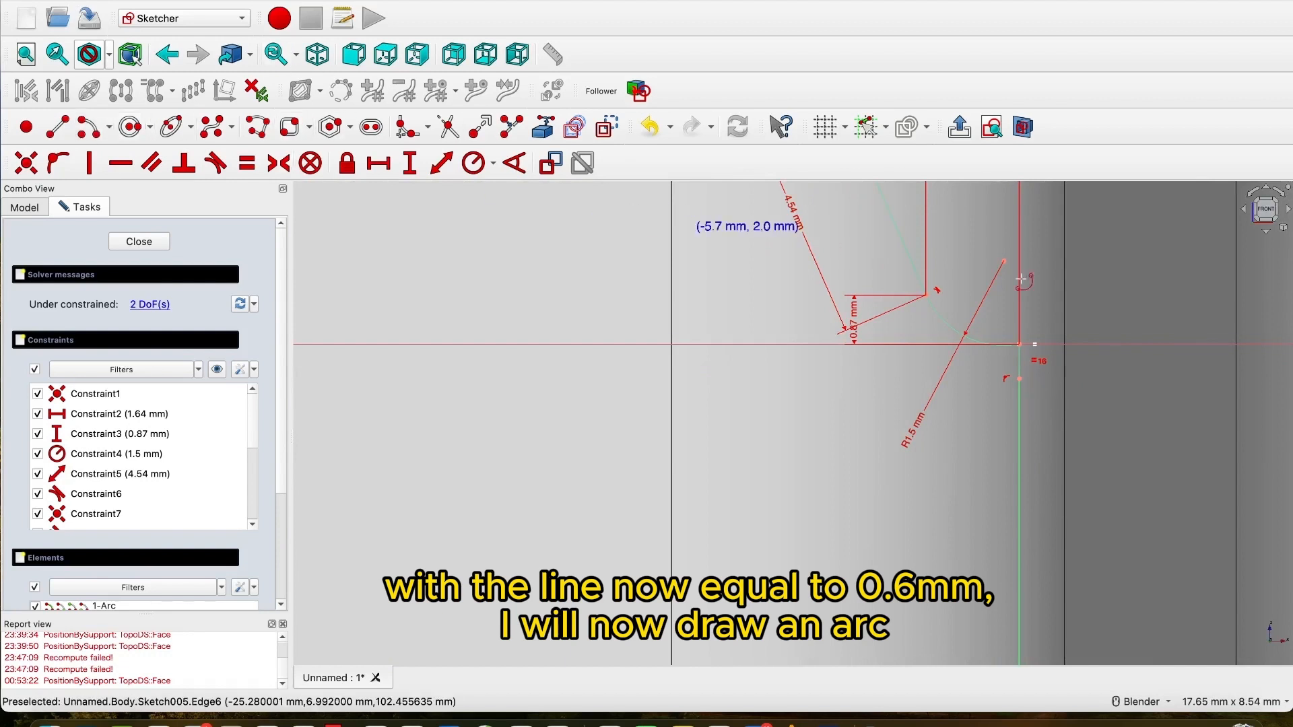
{"action": "left_click", "coordinate": [1006, 263]}
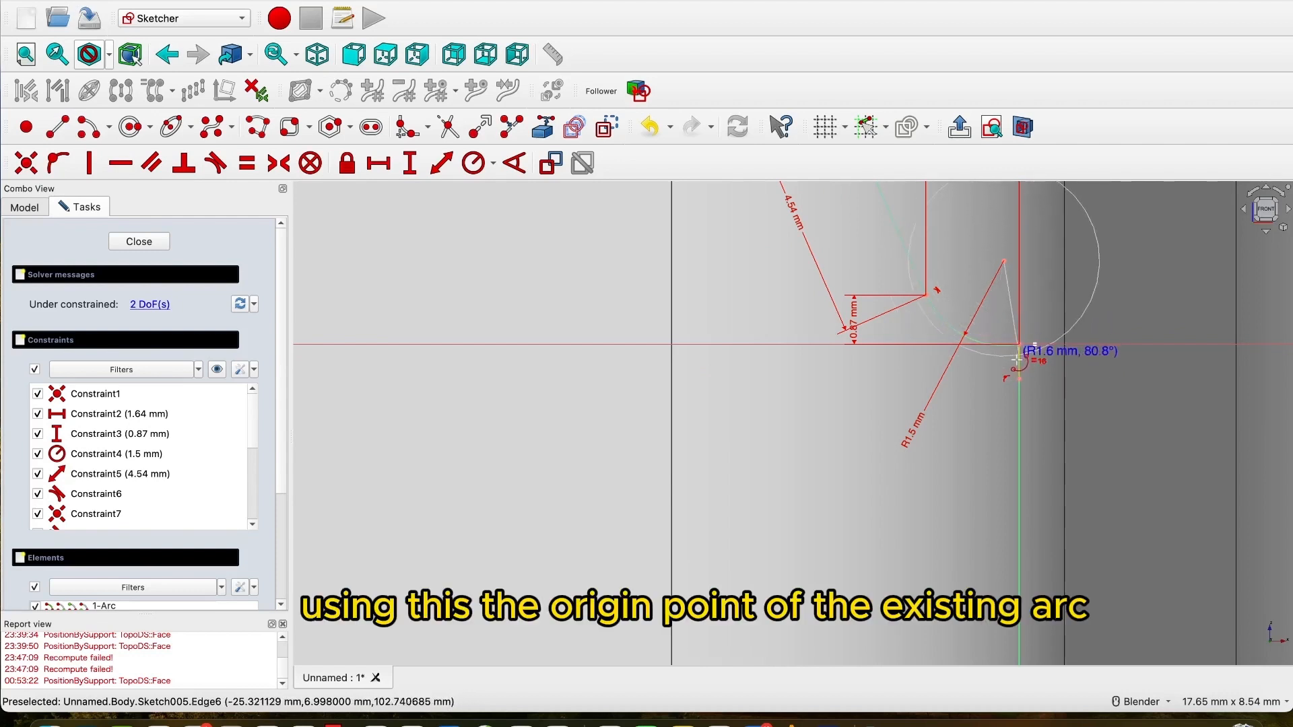
{"action": "left_click", "coordinate": [1019, 380]}
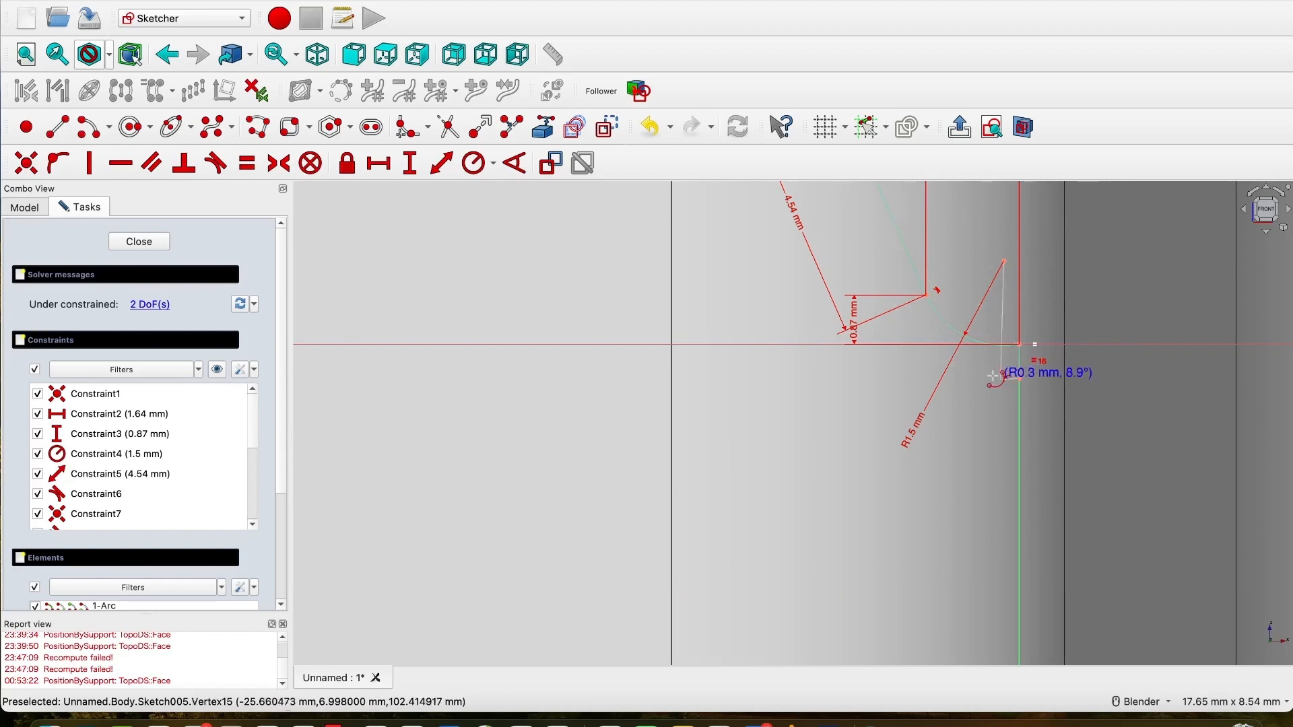
{"action": "left_click", "coordinate": [873, 314]}
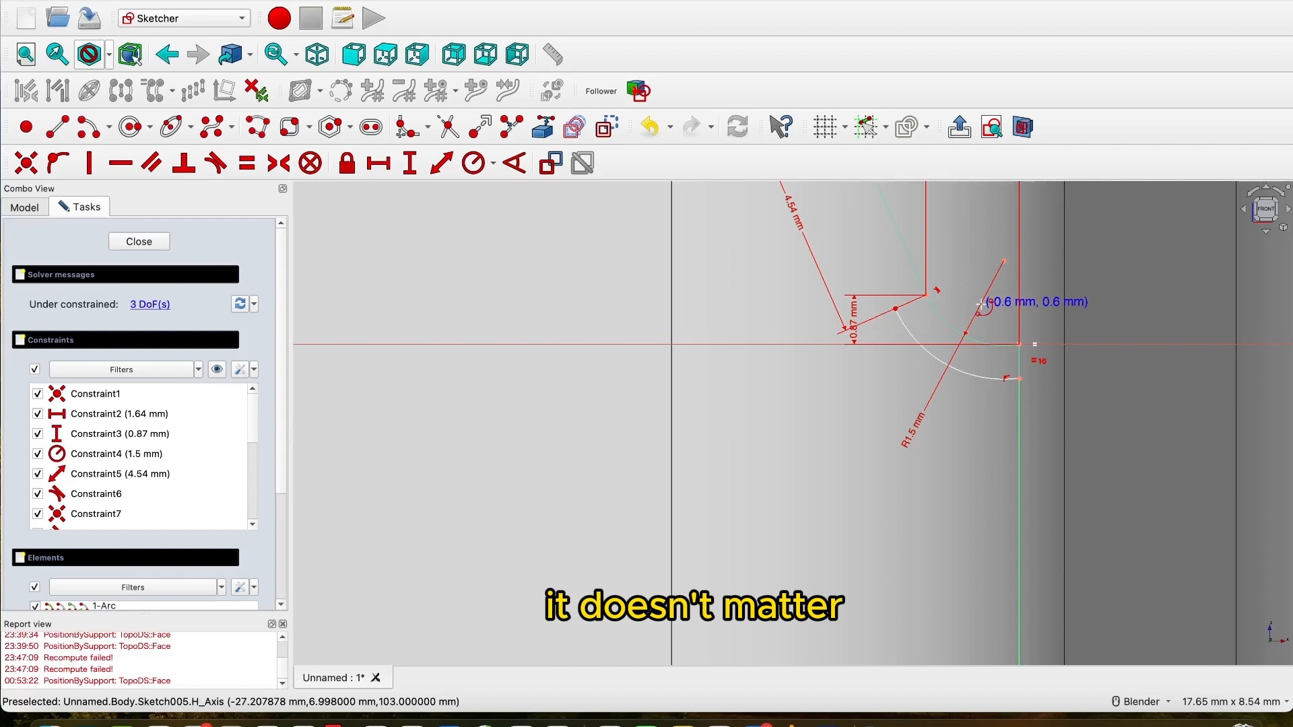
{"action": "key", "text": "Escape"}
Connect the free ends of the two new arcs with a straight slanted line about 4.5 mm long.
{"action": "scroll", "coordinate": [982, 304], "scroll_direction": "down", "scroll_amount": 5}
{"action": "middle_click_drag", "start_coordinate": [933, 375], "coordinate": [860, 446], "text": "shift"}
{"action": "scroll", "coordinate": [881, 323], "scroll_direction": "up", "scroll_amount": 2}
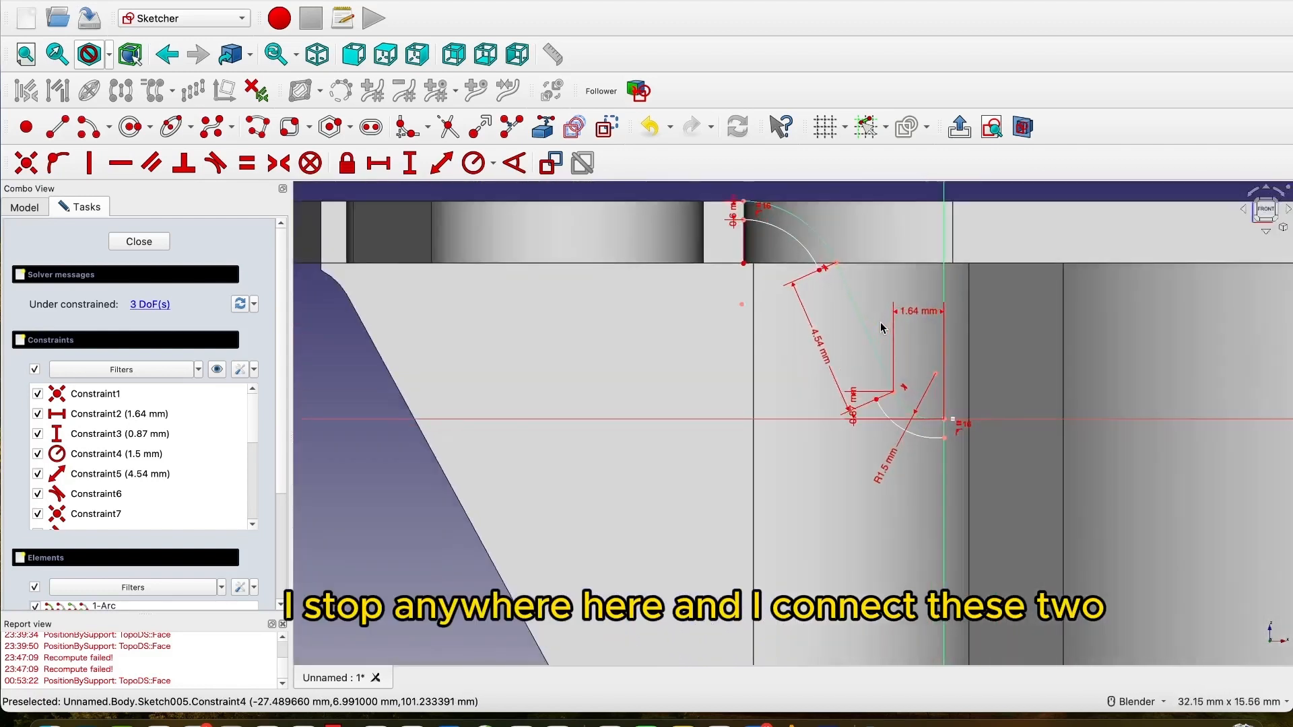
{"action": "left_click", "coordinate": [56, 131]}
{"action": "middle_click_drag", "start_coordinate": [930, 333], "coordinate": [889, 370], "text": "shift"}
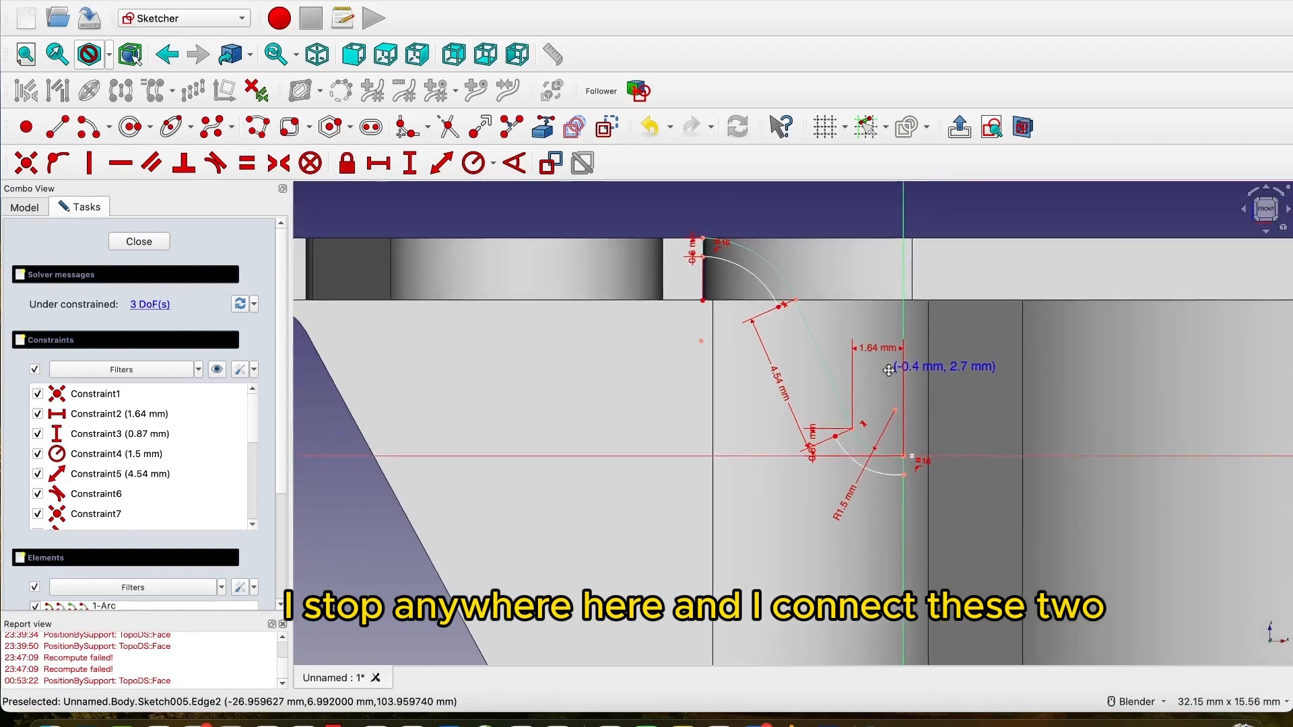
{"action": "scroll", "coordinate": [812, 311], "scroll_direction": "up", "scroll_amount": 4}
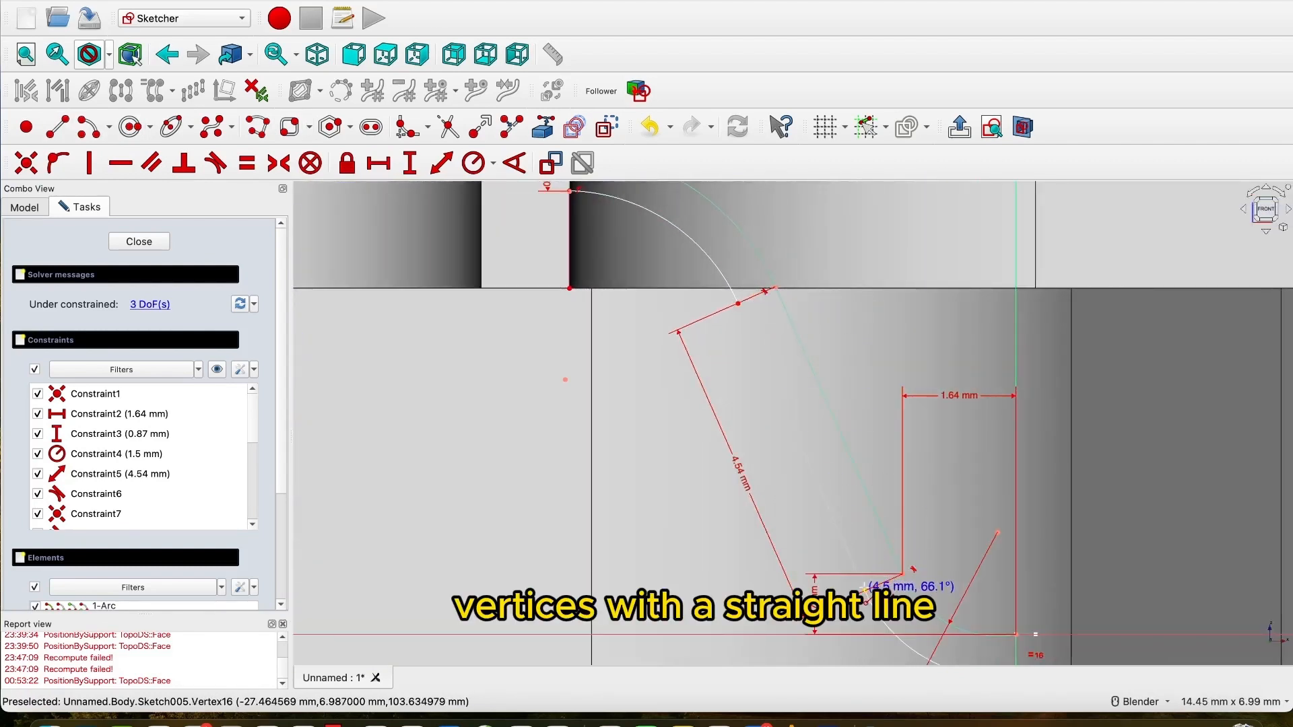
Constrain the inner upper arc tangent to the new slanted line and accept the constraint substitution.
{"action": "scroll", "coordinate": [899, 383], "scroll_direction": "down", "scroll_amount": 4}
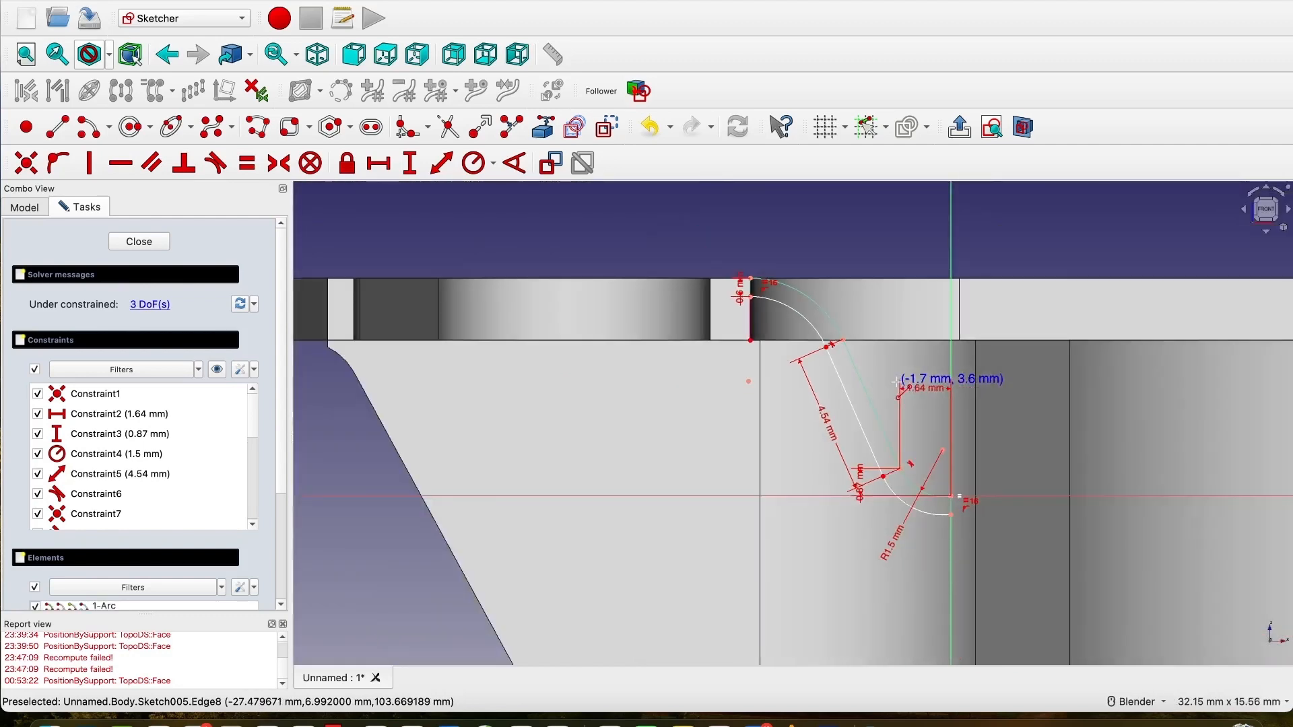
{"action": "scroll", "coordinate": [805, 328], "scroll_direction": "up", "scroll_amount": 4}
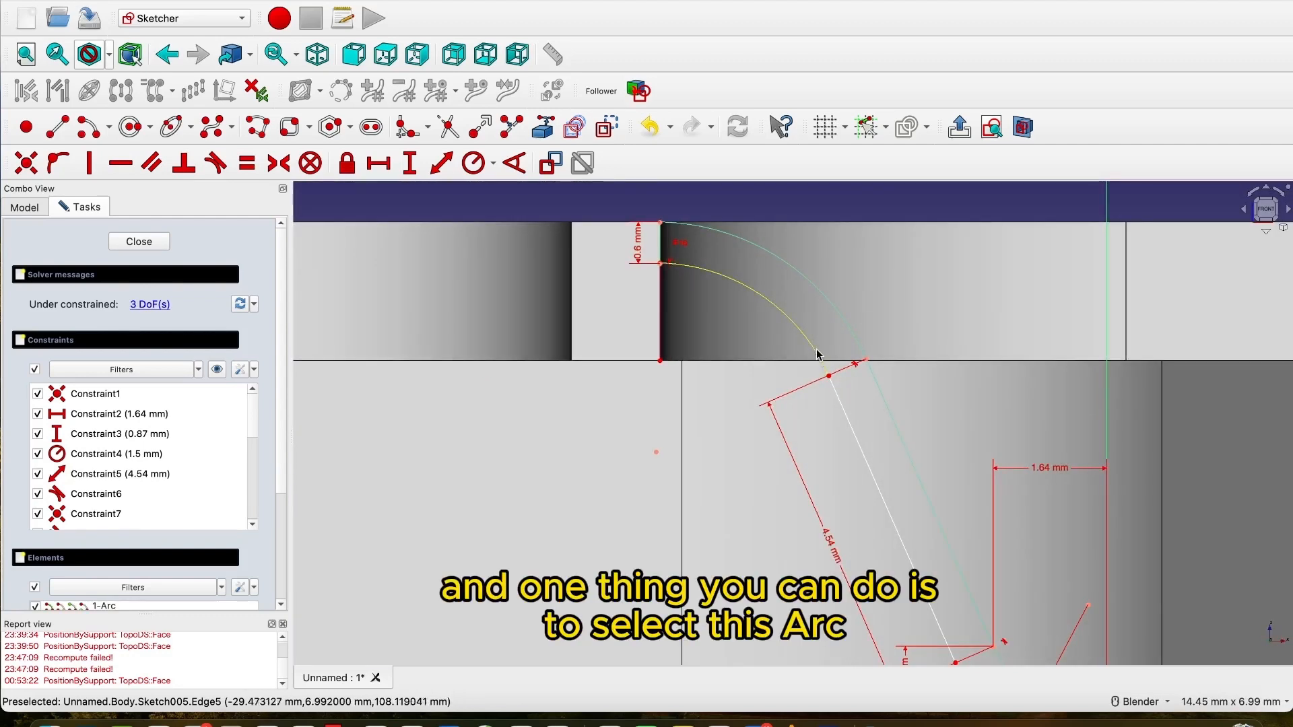
{"action": "left_click", "coordinate": [818, 355]}
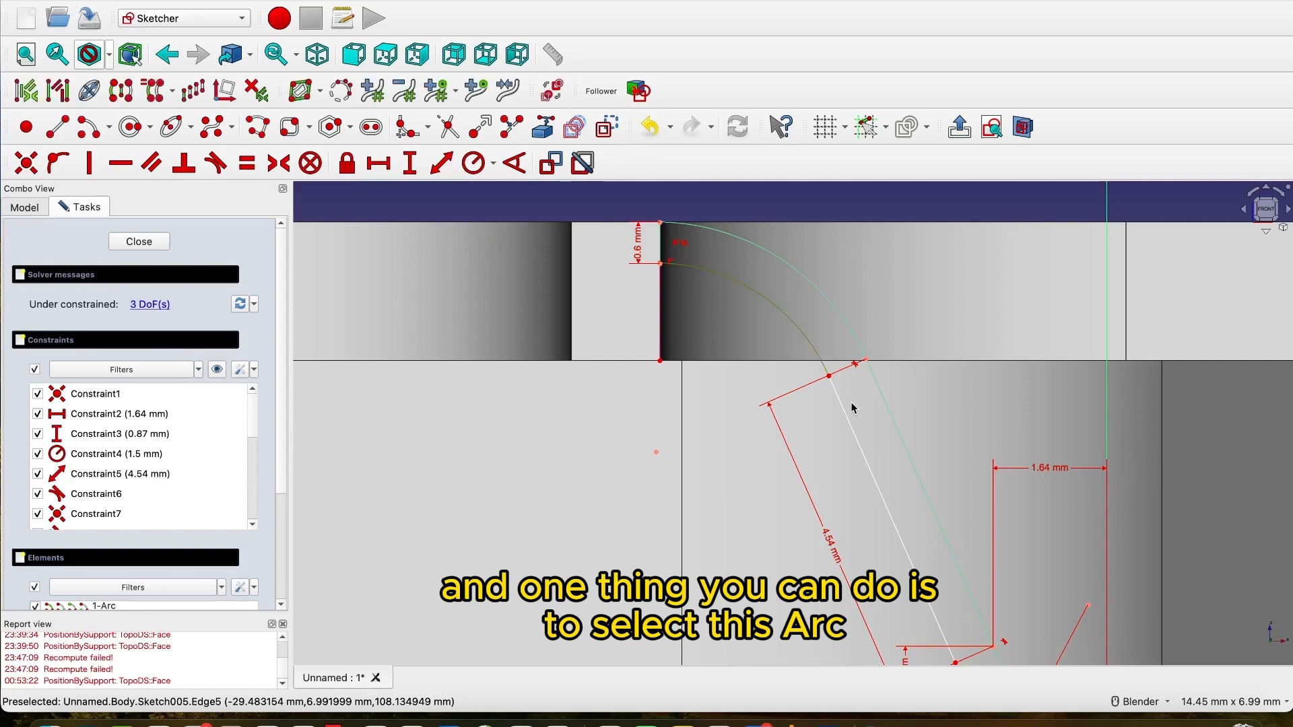
{"action": "left_click", "coordinate": [844, 409]}
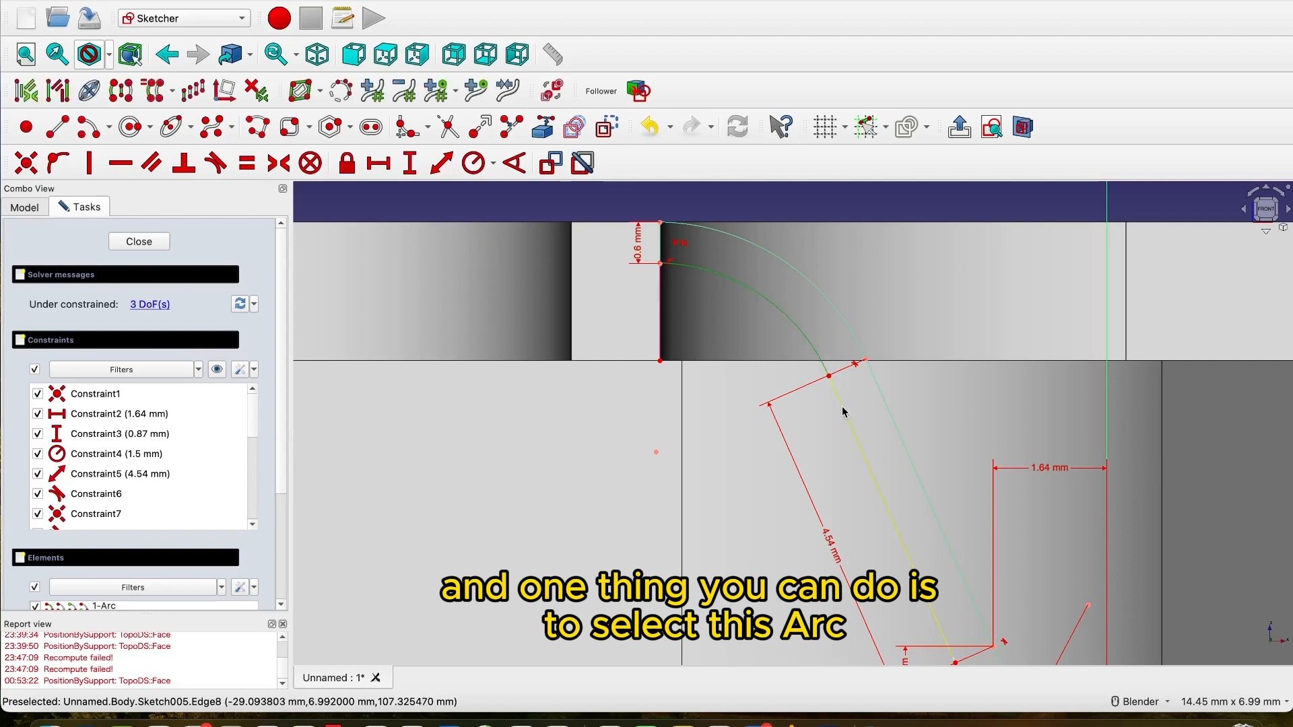
{"action": "left_click", "coordinate": [216, 164]}
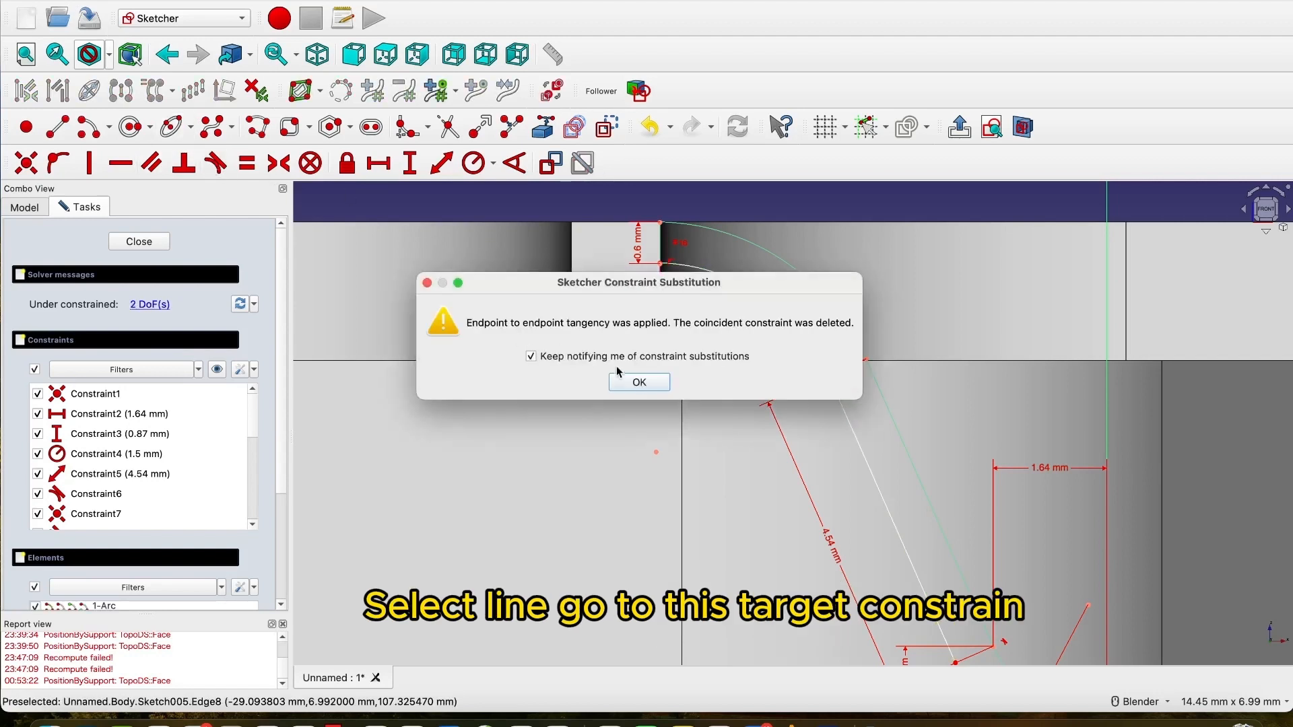
{"action": "left_click", "coordinate": [638, 382]}
Constrain the new lower arc tangent to the lower end of the new slanted line.
{"action": "scroll", "coordinate": [831, 327], "scroll_direction": "down", "scroll_amount": 4}
{"action": "scroll", "coordinate": [867, 361], "scroll_direction": "up", "scroll_amount": 6}
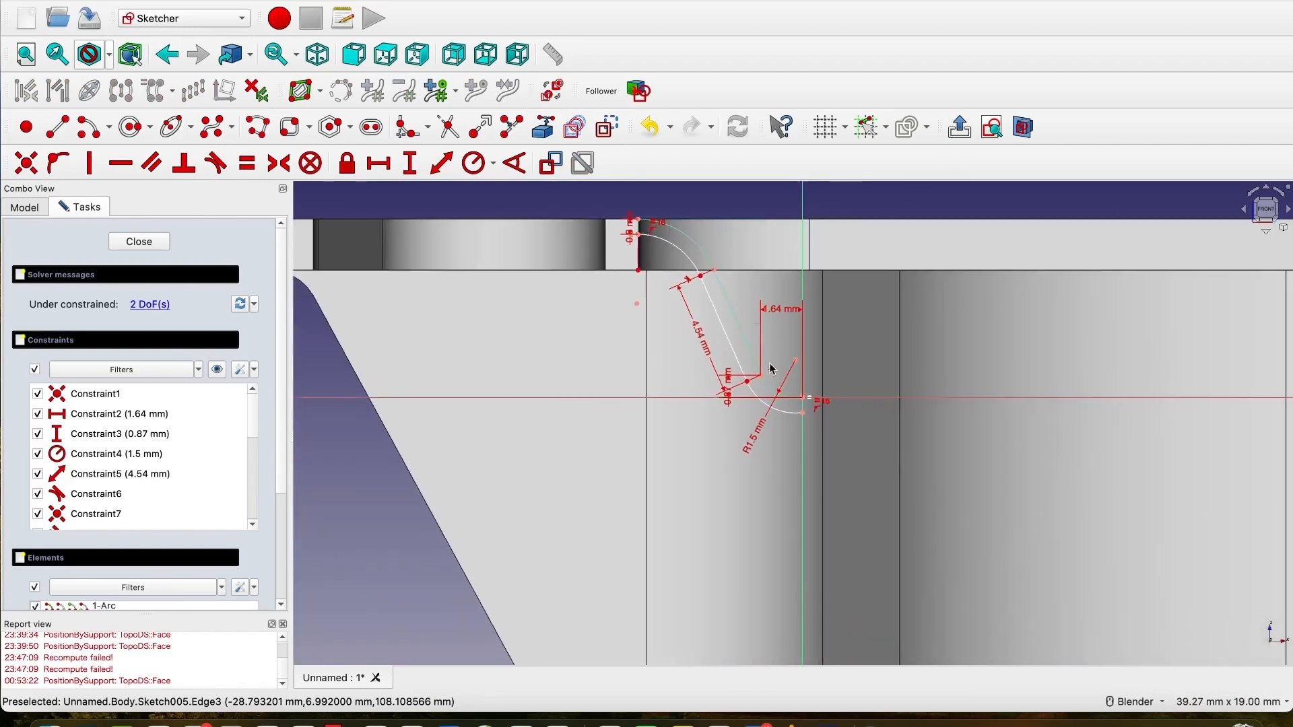
{"action": "left_click", "coordinate": [691, 335]}
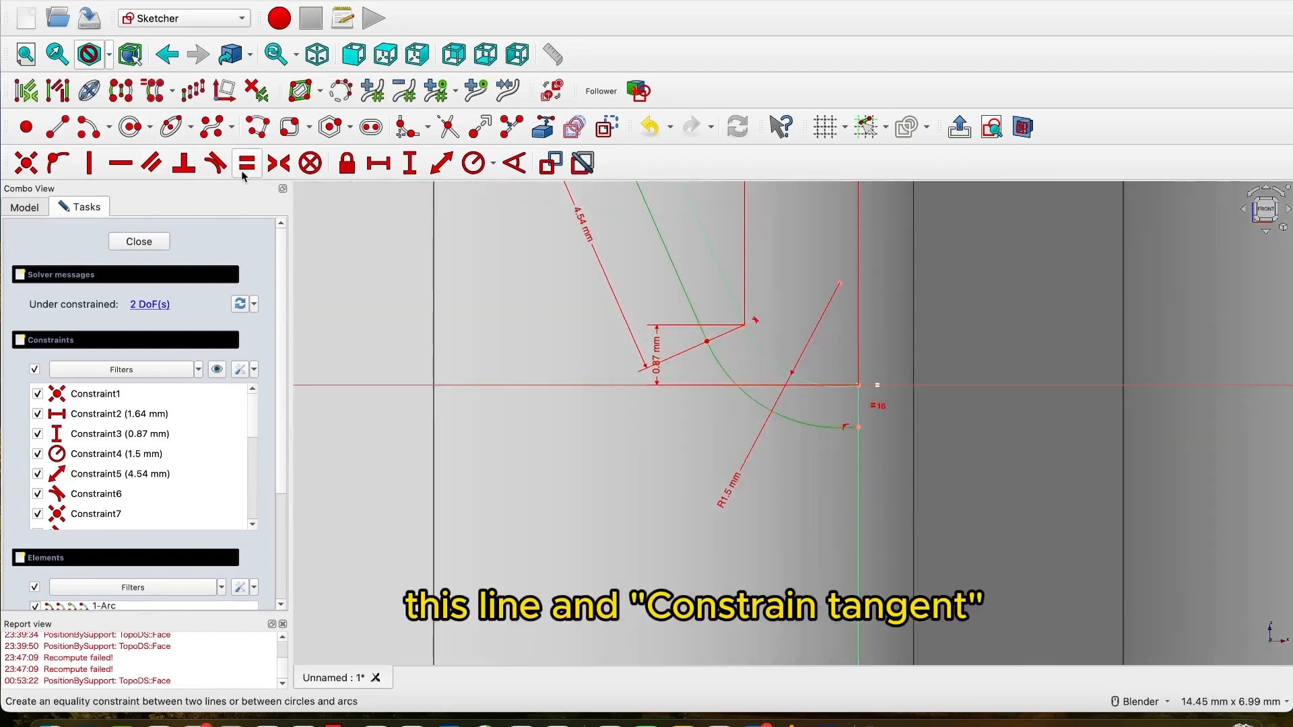
{"action": "left_click", "coordinate": [216, 163]}
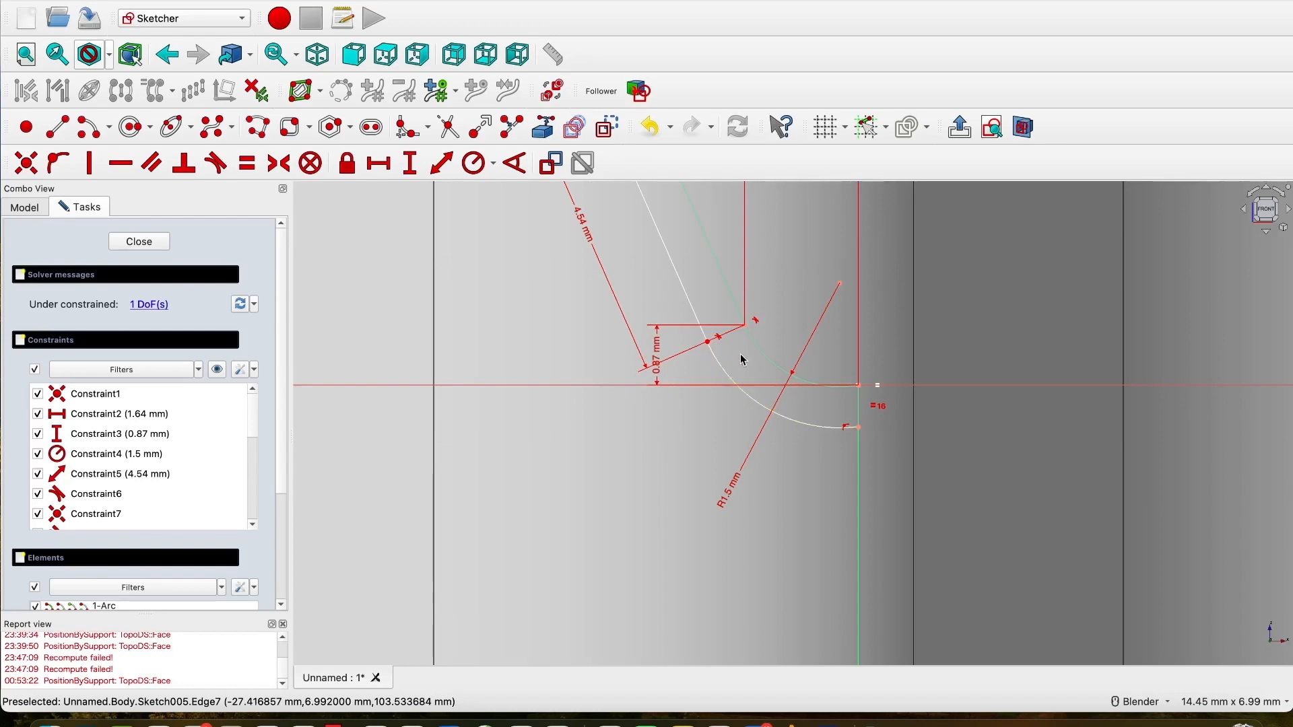
Pull the inner upper arc downward to check whether its end is attached to the 0.6 mm line's lower endpoint.
{"action": "scroll", "coordinate": [744, 354], "scroll_direction": "down", "scroll_amount": 5}
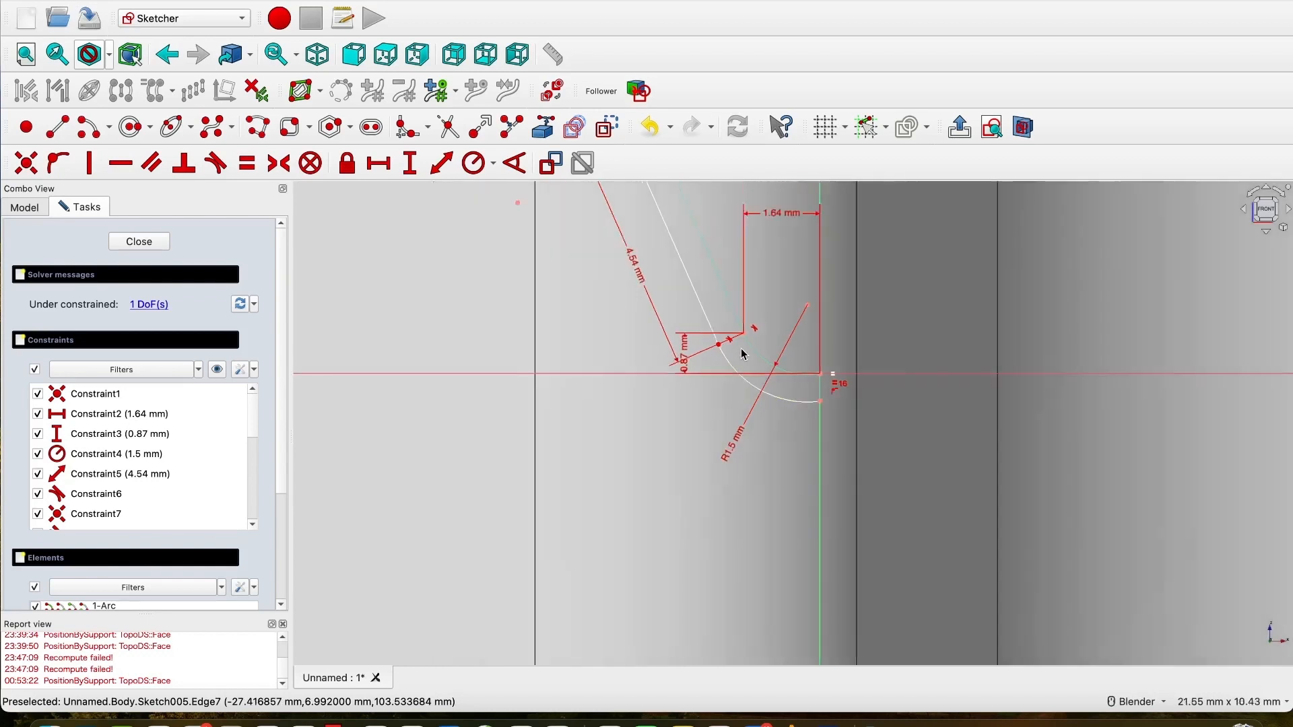
{"action": "scroll", "coordinate": [615, 206], "scroll_direction": "up", "scroll_amount": 3}
{"action": "scroll", "coordinate": [615, 206], "scroll_direction": "up", "scroll_amount": 5}
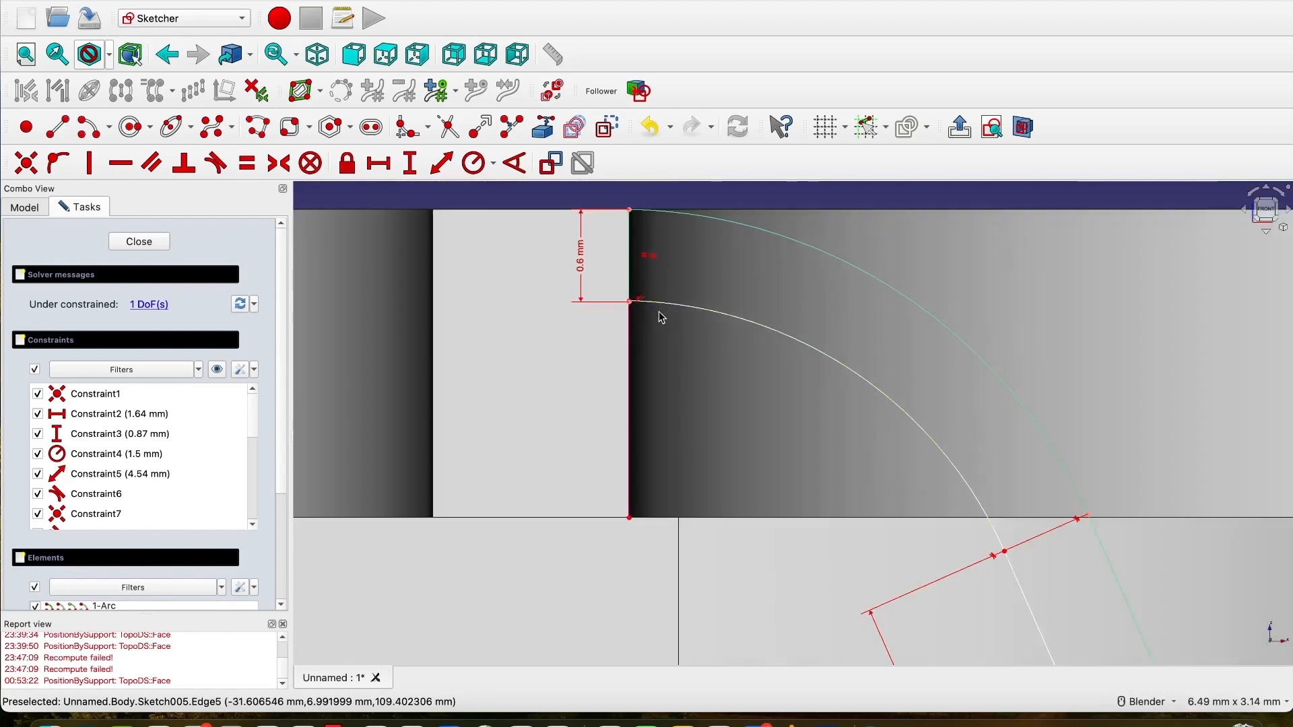
{"action": "left_click_drag", "start_coordinate": [664, 309], "coordinate": [665, 337]}
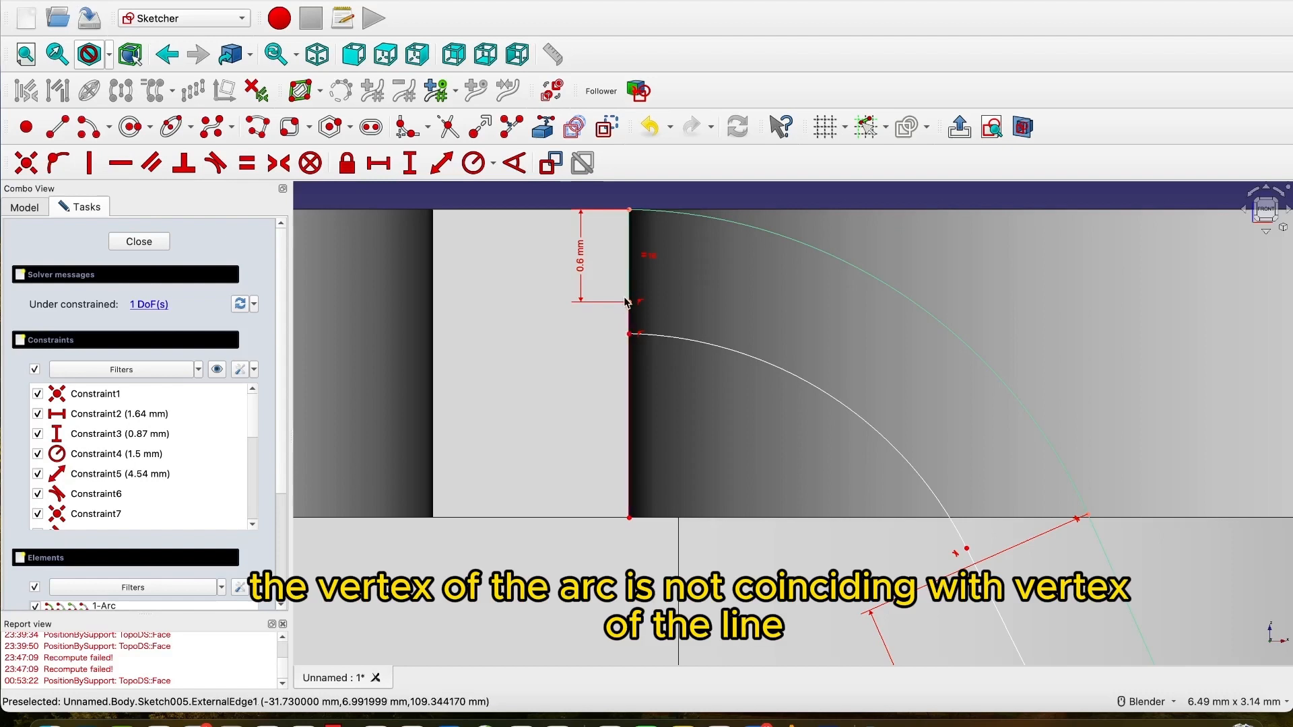
Make the inner upper arc's end coincident with the 0.6 mm line's lower endpoint, and close the sketch.
{"action": "scroll", "coordinate": [630, 307], "scroll_direction": "up", "scroll_amount": 5}
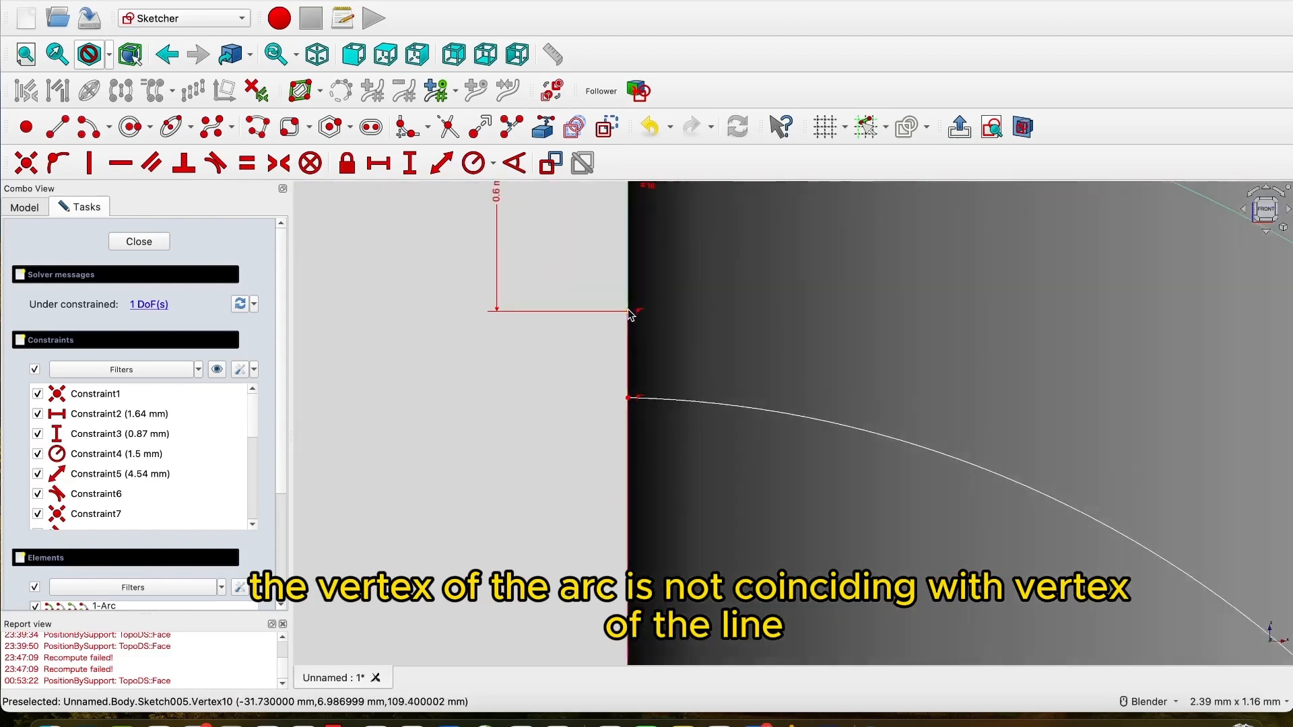
{"action": "scroll", "coordinate": [629, 313], "scroll_direction": "down", "scroll_amount": 2}
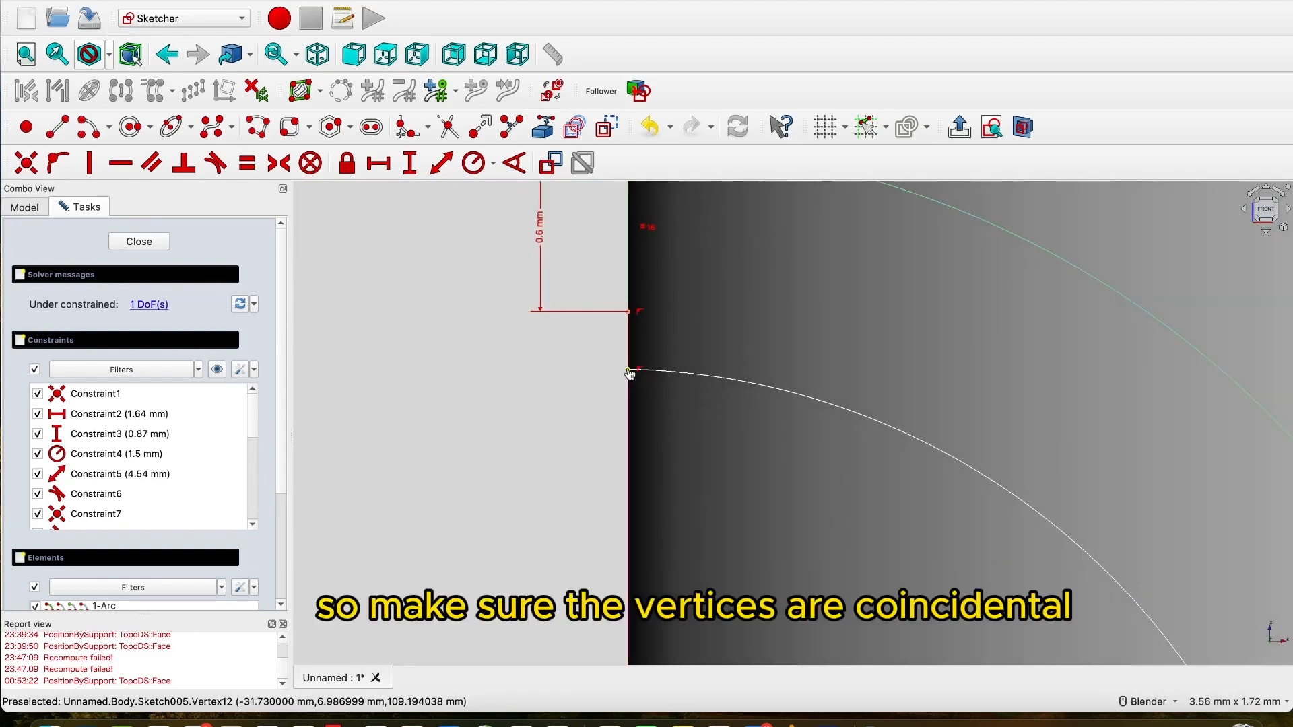
{"action": "left_click", "coordinate": [629, 371]}
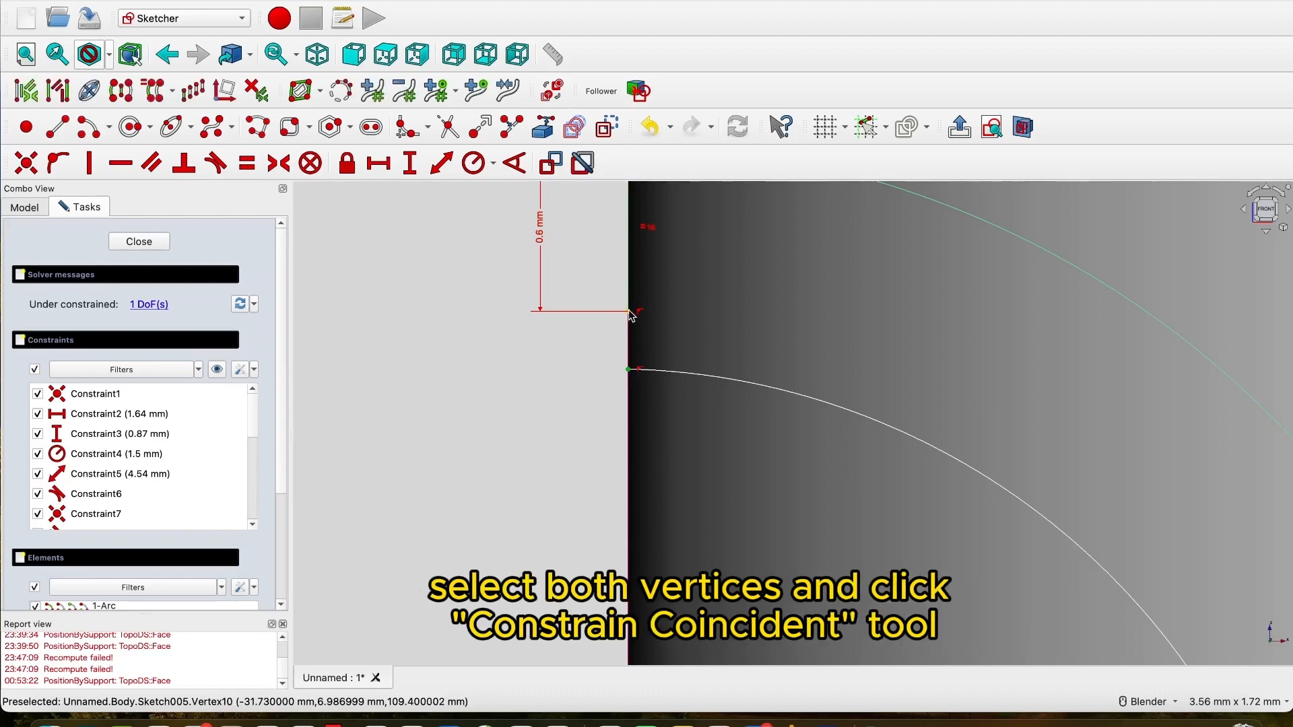
{"action": "left_click", "coordinate": [24, 161]}
{"action": "scroll", "coordinate": [697, 402], "scroll_direction": "down", "scroll_amount": 5}
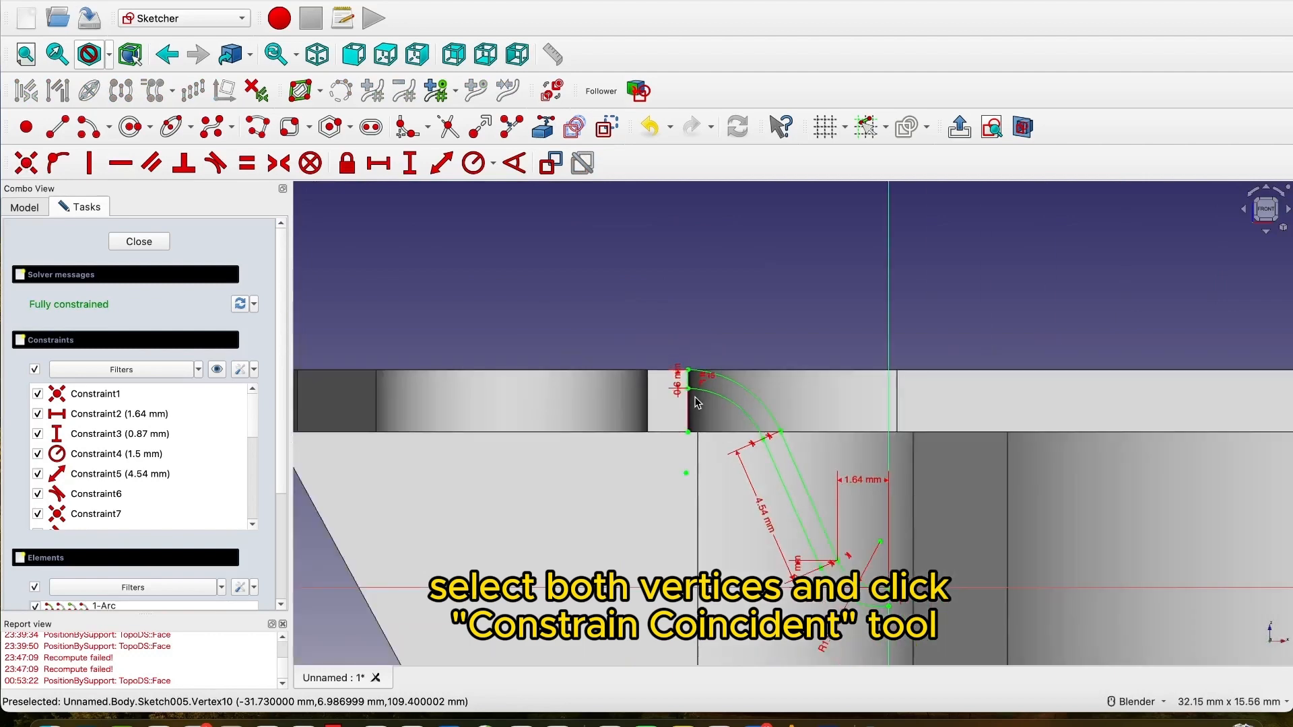
{"action": "scroll", "coordinate": [903, 623], "scroll_direction": "up", "scroll_amount": 5}
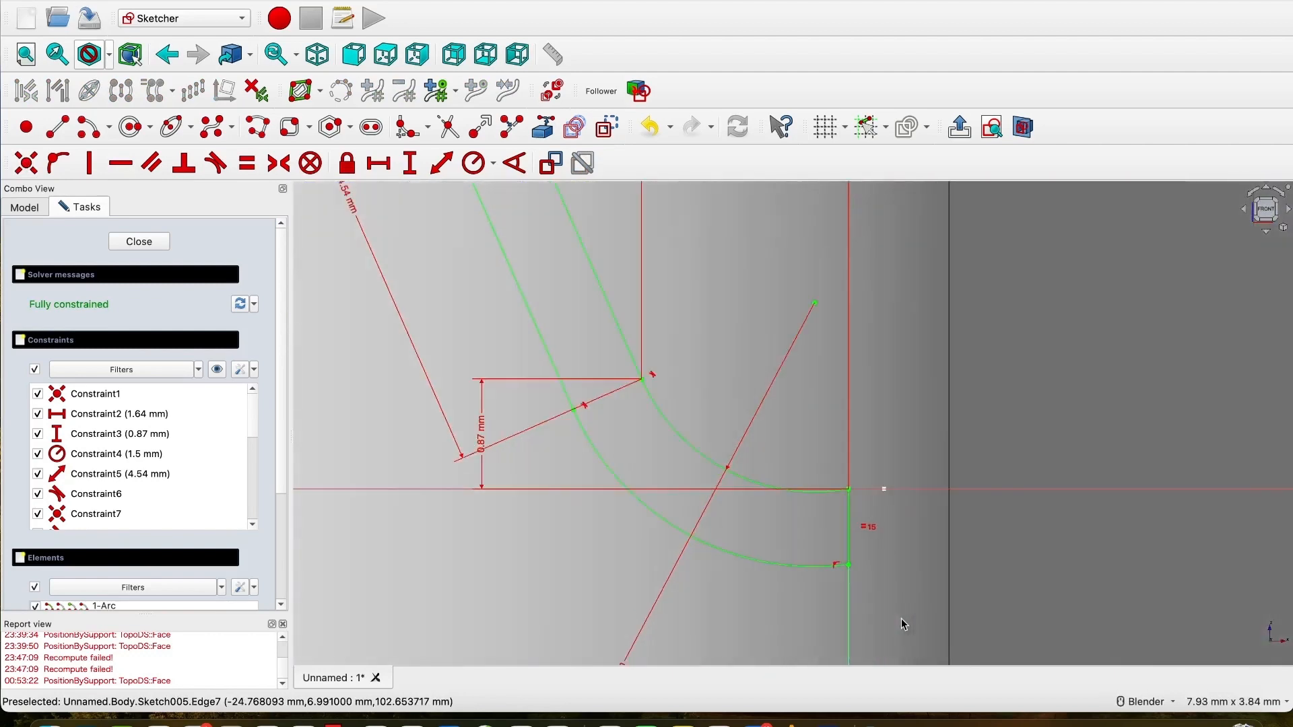
{"action": "scroll", "coordinate": [903, 623], "scroll_direction": "down", "scroll_amount": 5}
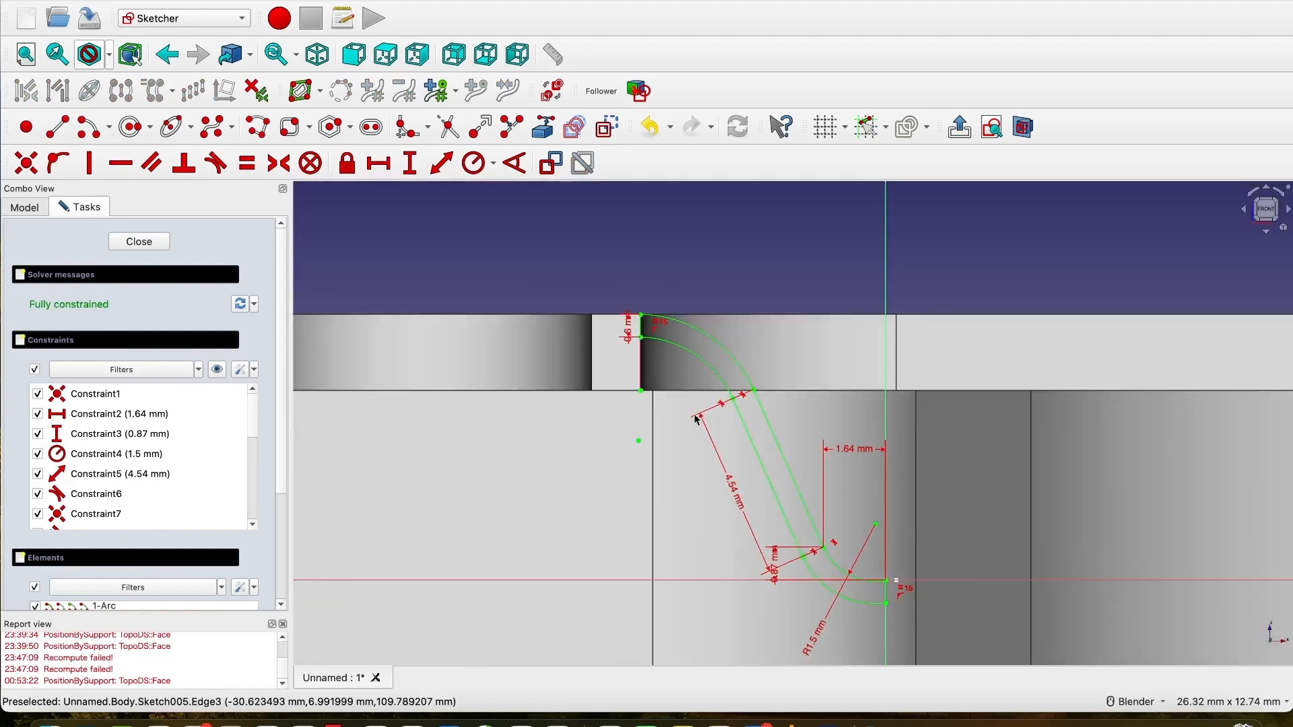
{"action": "left_click", "coordinate": [140, 244]}
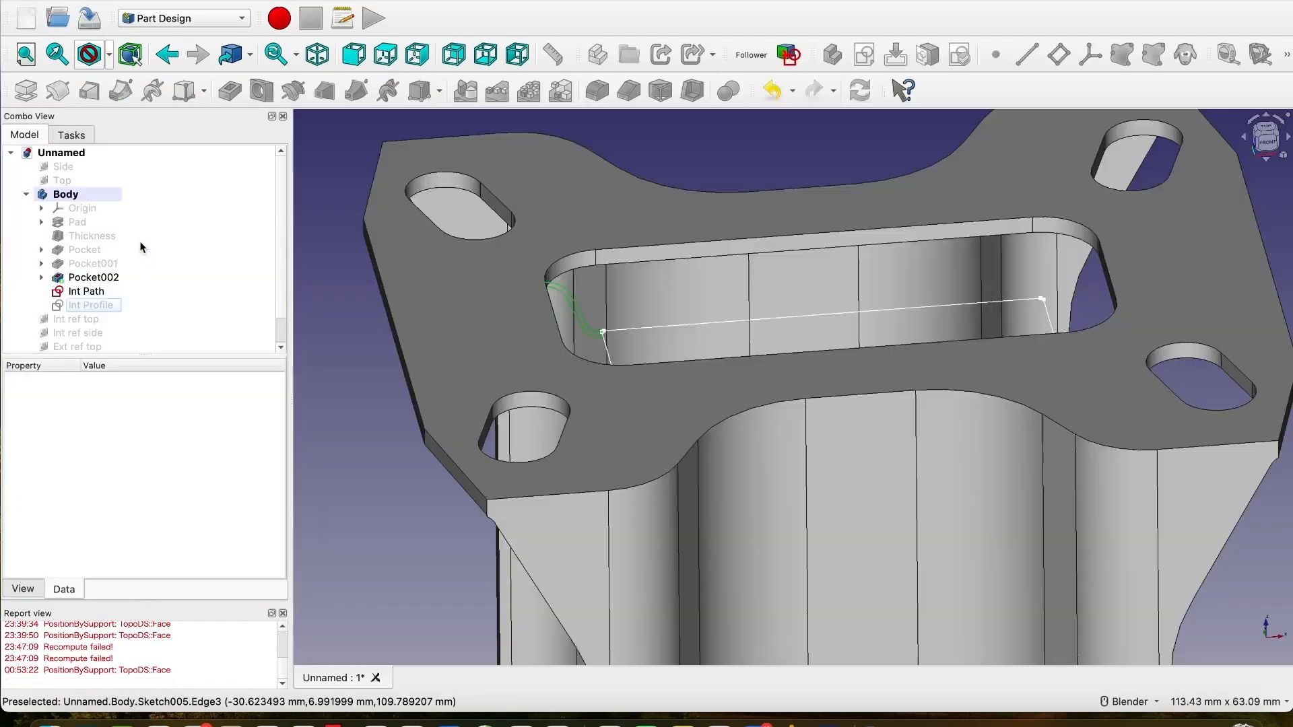
Examine the Int Profile outline and the Int Path sketch around the rectangular opening, checking how they meet.
{"action": "left_click", "coordinate": [728, 361]}
{"action": "scroll", "coordinate": [590, 297], "scroll_direction": "up", "scroll_amount": 4}
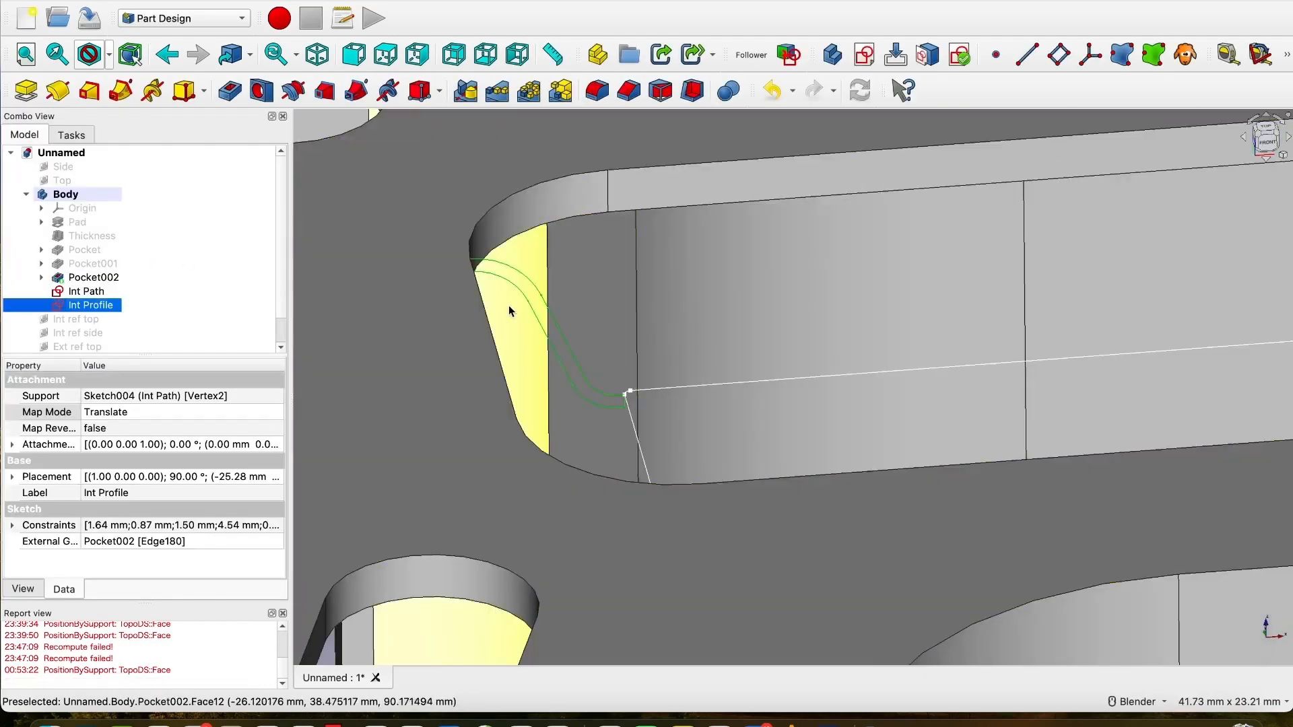
{"action": "middle_click_drag", "start_coordinate": [513, 313], "coordinate": [489, 301]}
{"action": "mouse_move", "coordinate": [528, 234]}
{"action": "middle_mouse_down", "text": "shift"}
{"action": "mouse_move", "coordinate": [805, 274]}
{"action": "mouse_move", "coordinate": [543, 236]}
{"action": "middle_mouse_up", "text": "shift"}
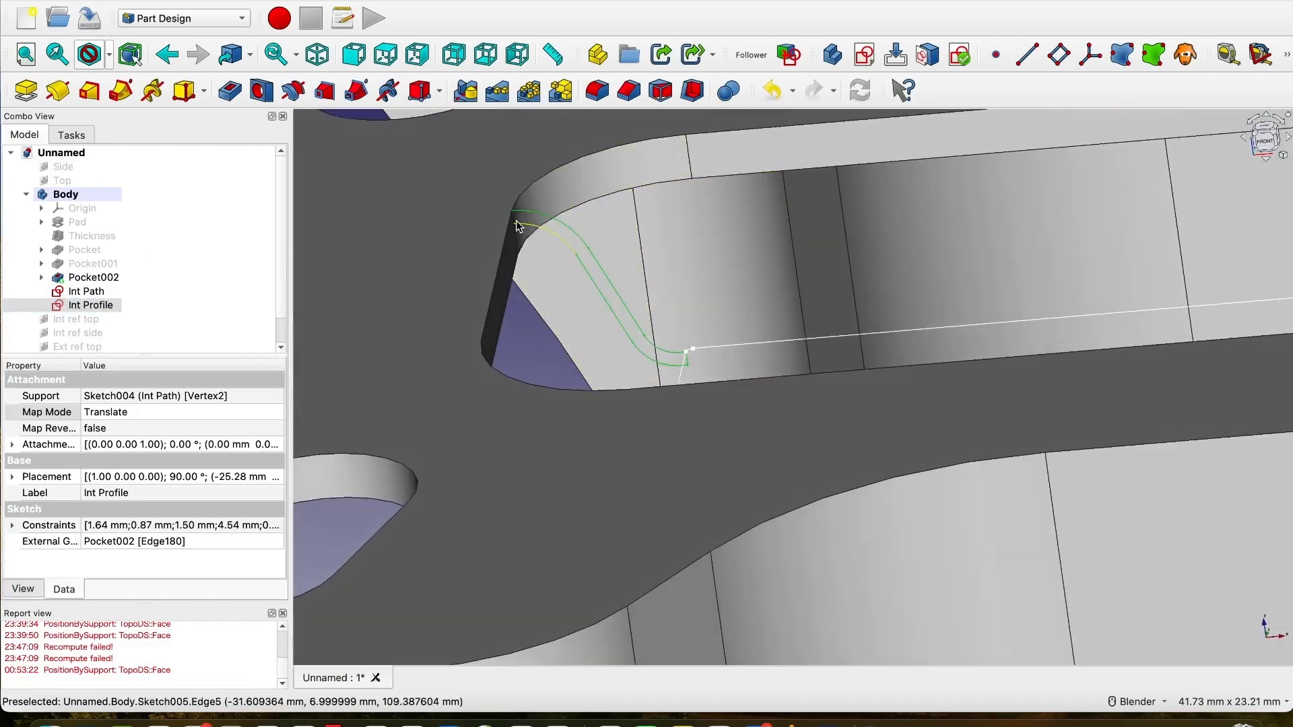
{"action": "scroll", "coordinate": [518, 227], "scroll_direction": "up", "scroll_amount": 5}
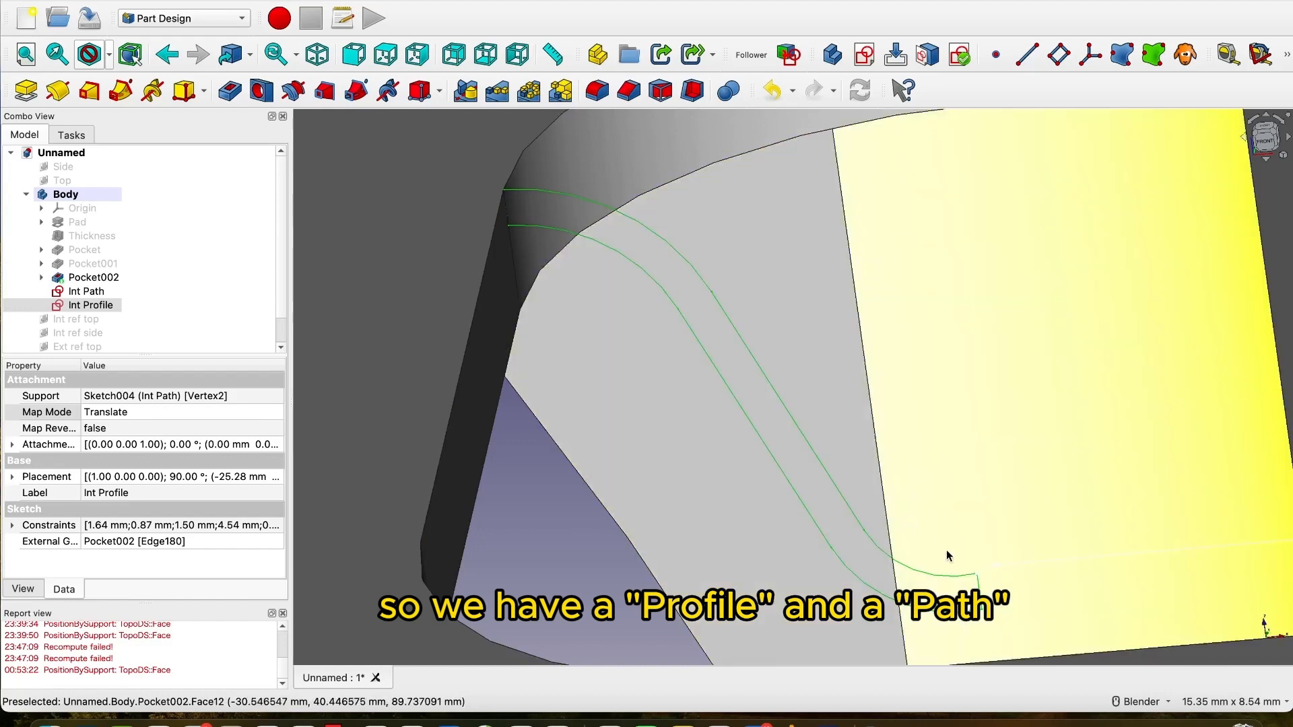
{"action": "scroll", "coordinate": [869, 519], "scroll_direction": "down", "scroll_amount": 3}
{"action": "scroll", "coordinate": [584, 231], "scroll_direction": "down", "scroll_amount": 3}
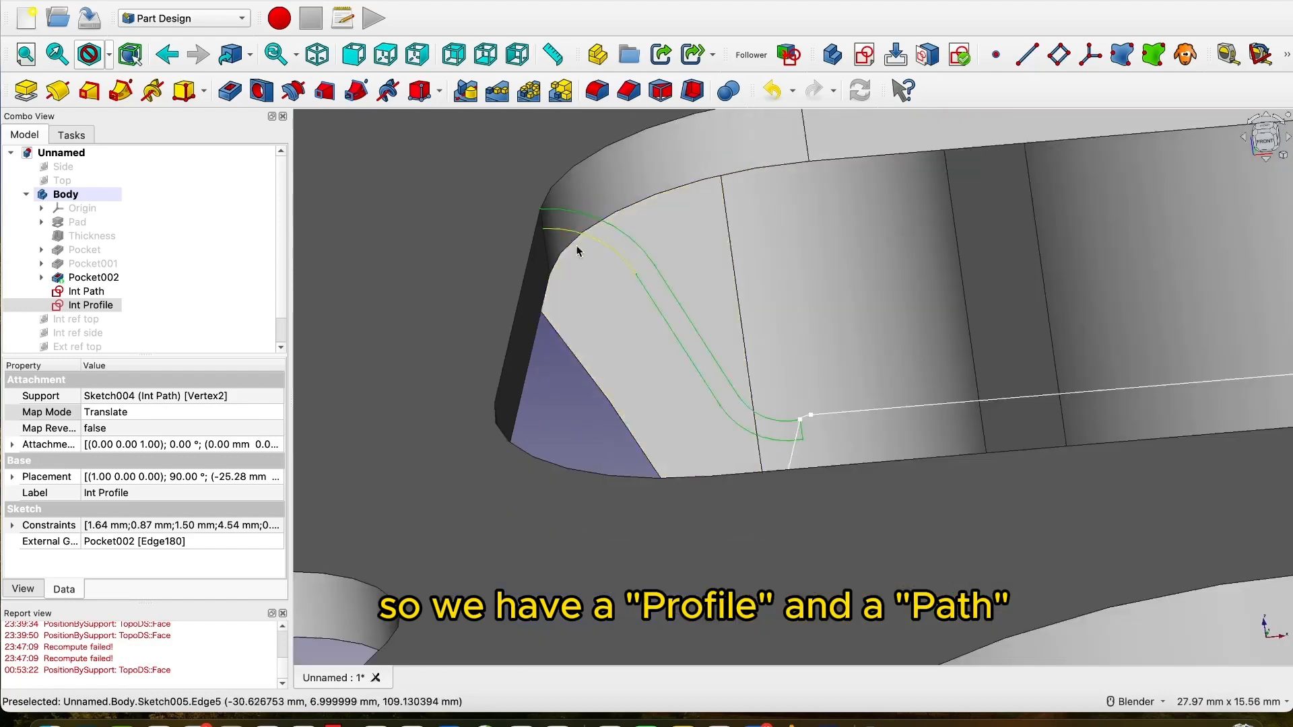
{"action": "left_click", "coordinate": [554, 418]}
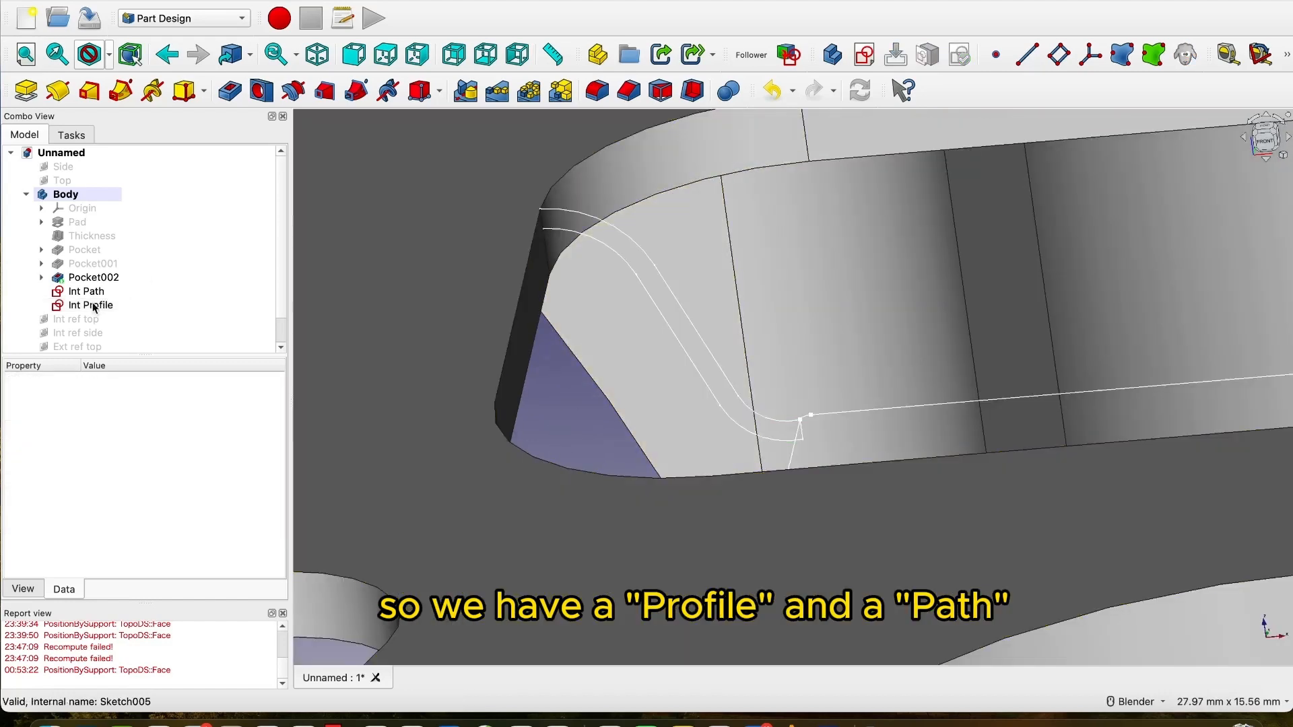
{"action": "left_click", "coordinate": [94, 307]}
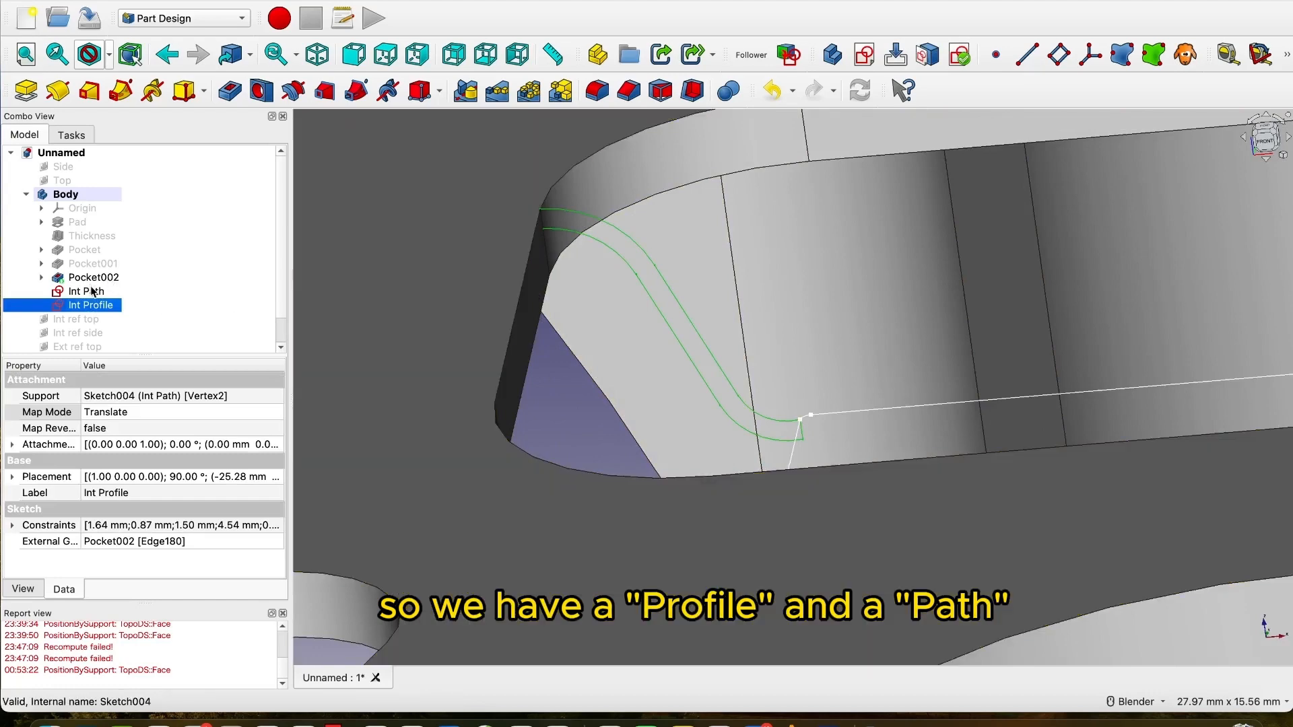
{"action": "left_click", "coordinate": [94, 291]}
{"action": "scroll", "coordinate": [599, 353], "scroll_direction": "down", "scroll_amount": 3}
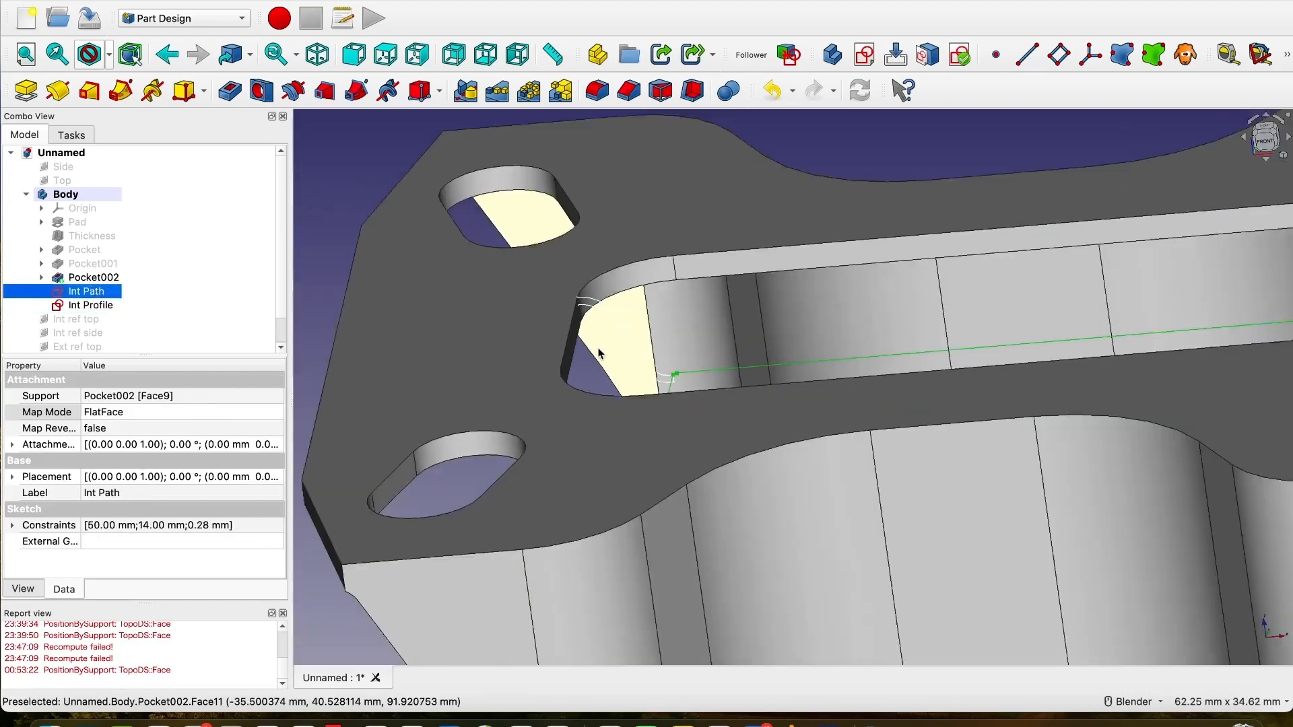
{"action": "scroll", "coordinate": [598, 353], "scroll_direction": "down", "scroll_amount": 5}
Start an additive pipe with no sketch preselected and choose Int Profile as its profile.
{"action": "left_click", "coordinate": [759, 216]}
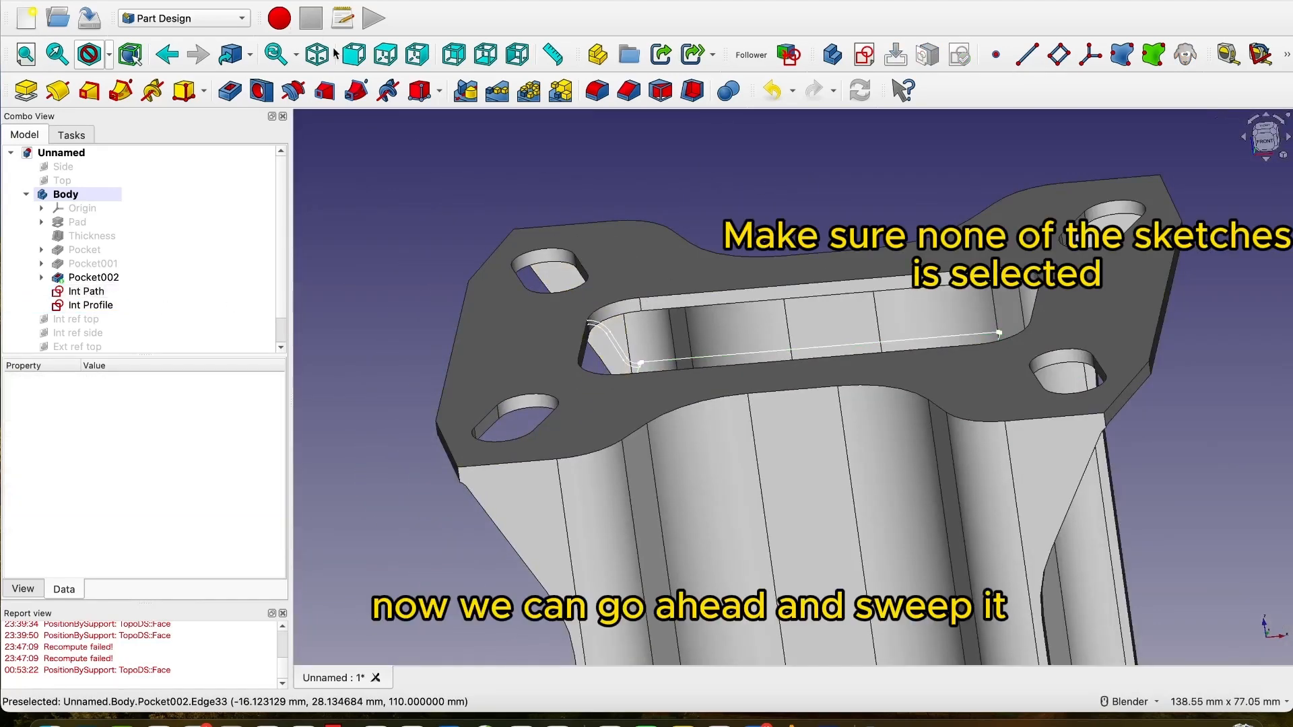
{"action": "left_click", "coordinate": [317, 54]}
{"action": "middle_click_drag", "start_coordinate": [753, 252], "coordinate": [838, 277], "text": "shift"}
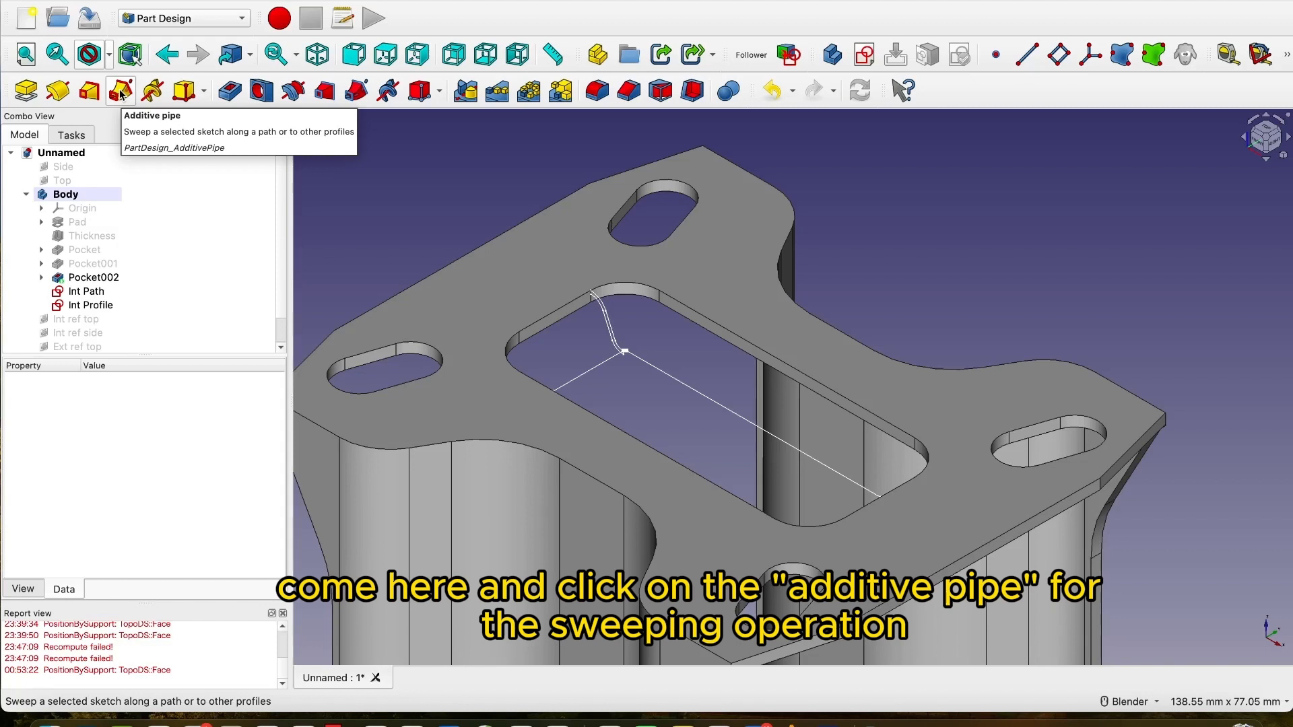
{"action": "left_click", "coordinate": [121, 91]}
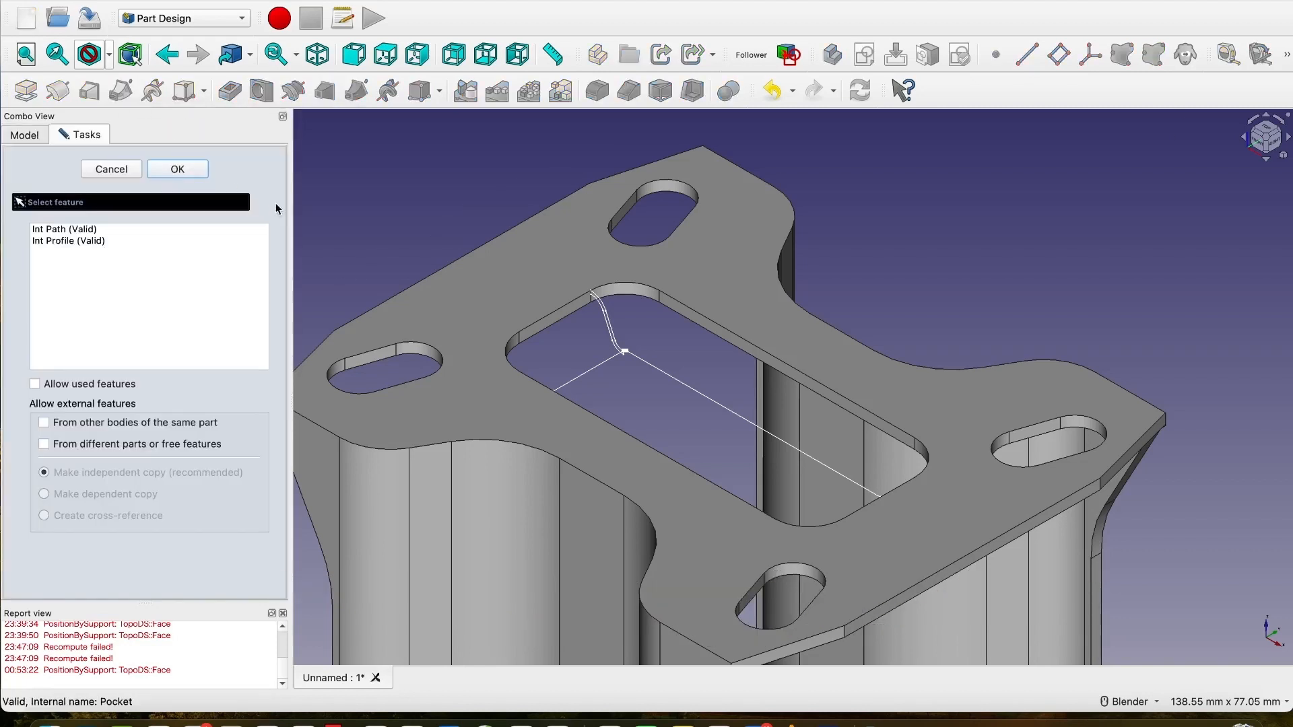
{"action": "left_click", "coordinate": [64, 241]}
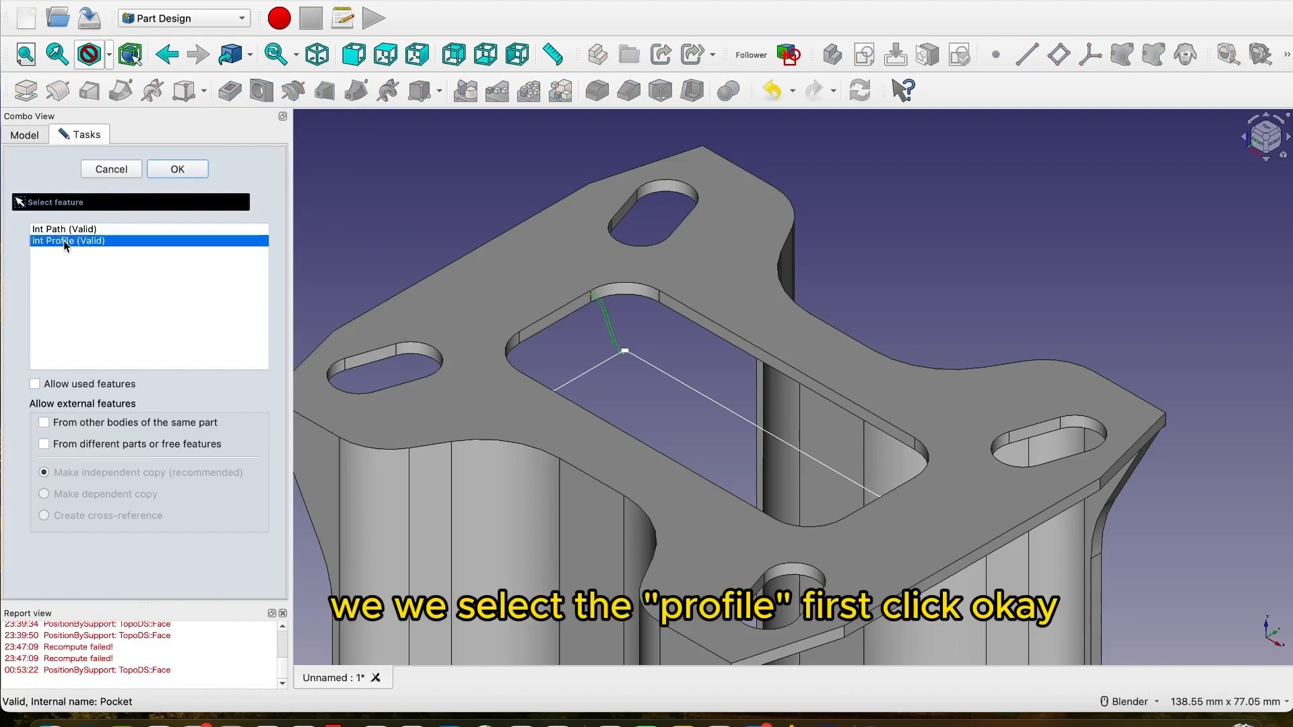
{"action": "left_click", "coordinate": [178, 169]}
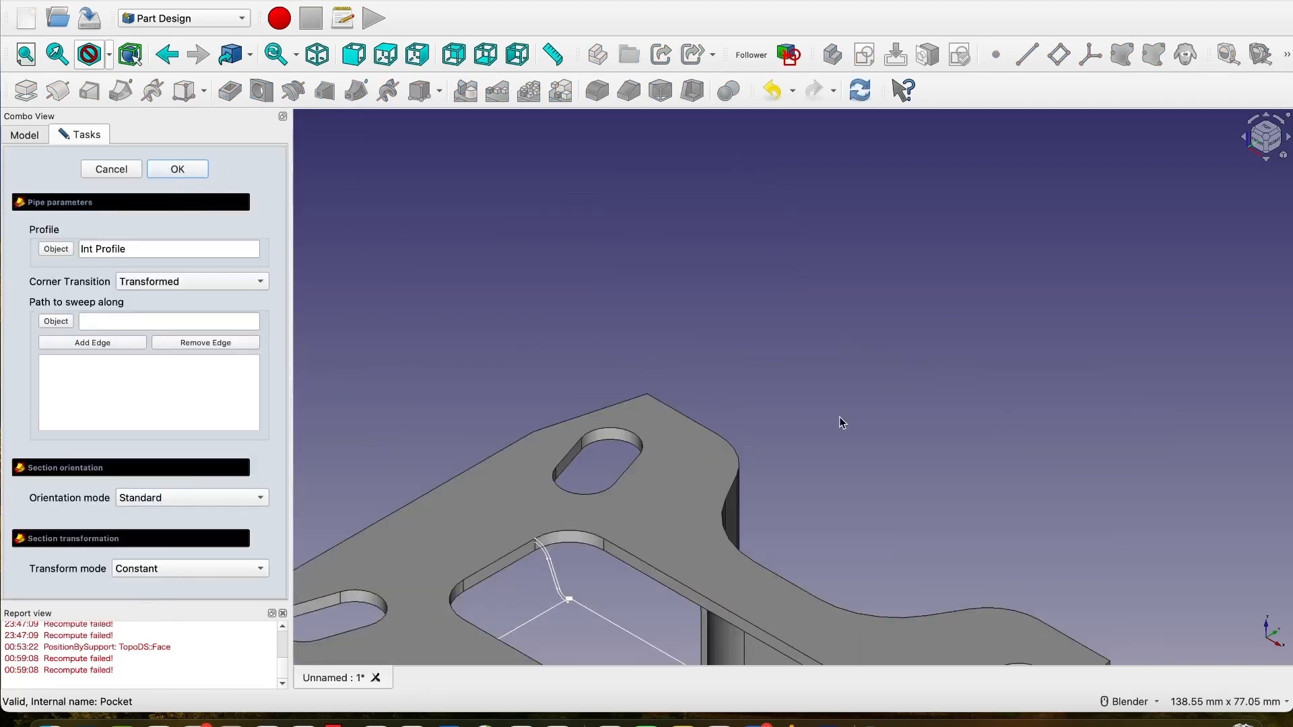
Set Int Path as the path to sweep along and accept the additive pipe.
{"action": "middle_click_drag", "start_coordinate": [840, 417], "coordinate": [858, 208], "text": "shift"}
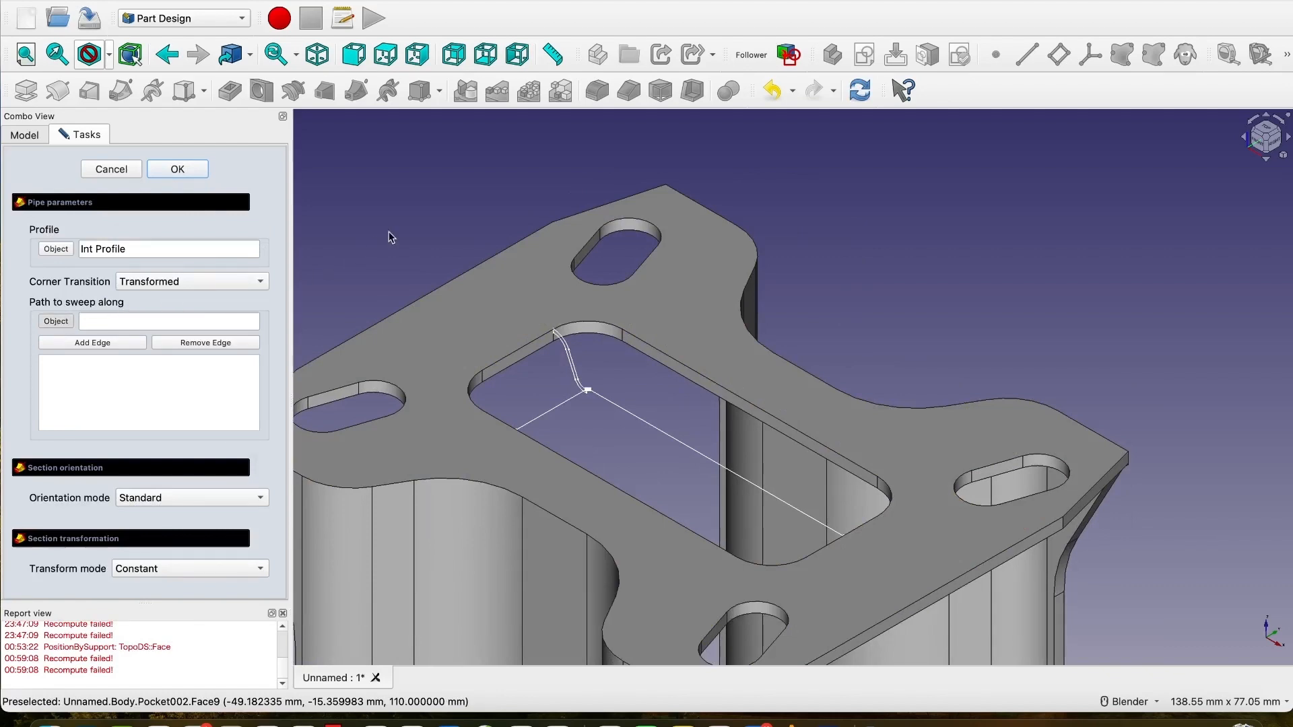
{"action": "left_click", "coordinate": [614, 409]}
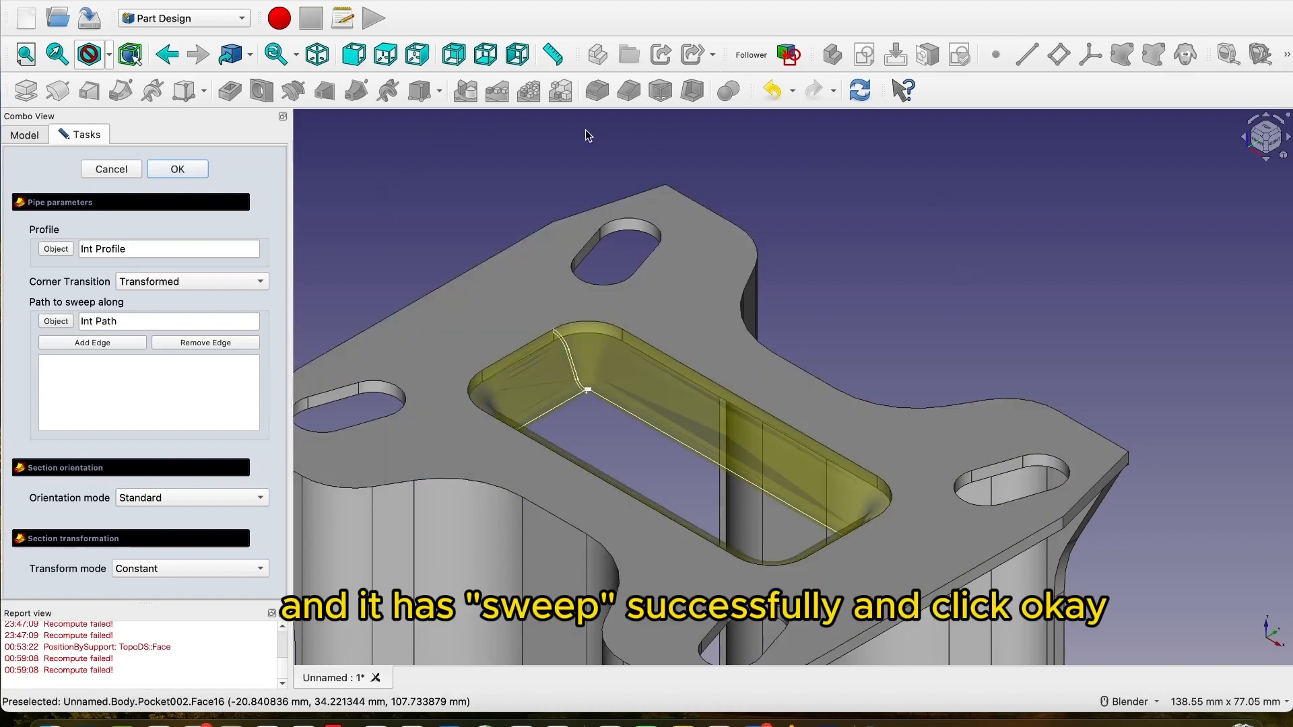
{"action": "left_click", "coordinate": [177, 169]}
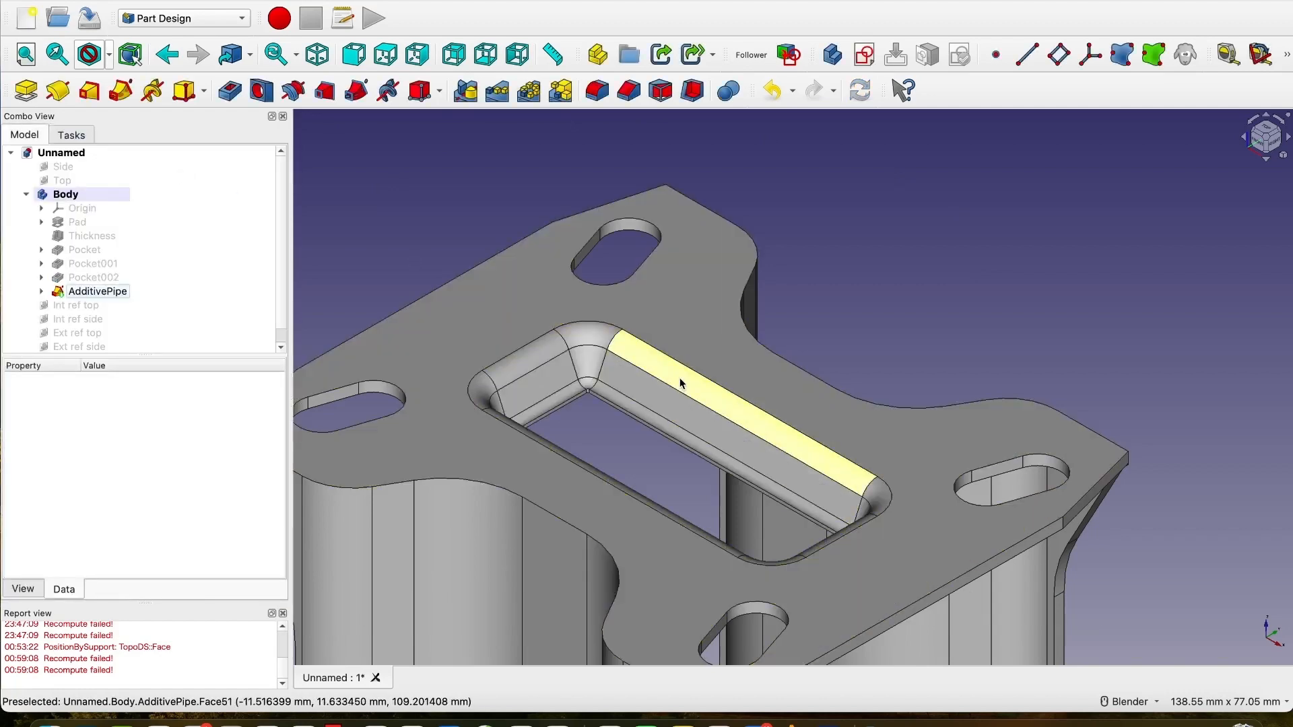
Inspect the swept inner bucket wall around the opening, including its corners and the open base edge.
{"action": "scroll", "coordinate": [698, 436], "scroll_direction": "down", "scroll_amount": 5}
{"action": "mouse_move", "coordinate": [698, 436]}
{"action": "middle_mouse_down"}
{"action": "mouse_move", "coordinate": [674, 337]}
{"action": "mouse_move", "coordinate": [663, 458]}
{"action": "mouse_move", "coordinate": [687, 431]}
{"action": "middle_mouse_up"}
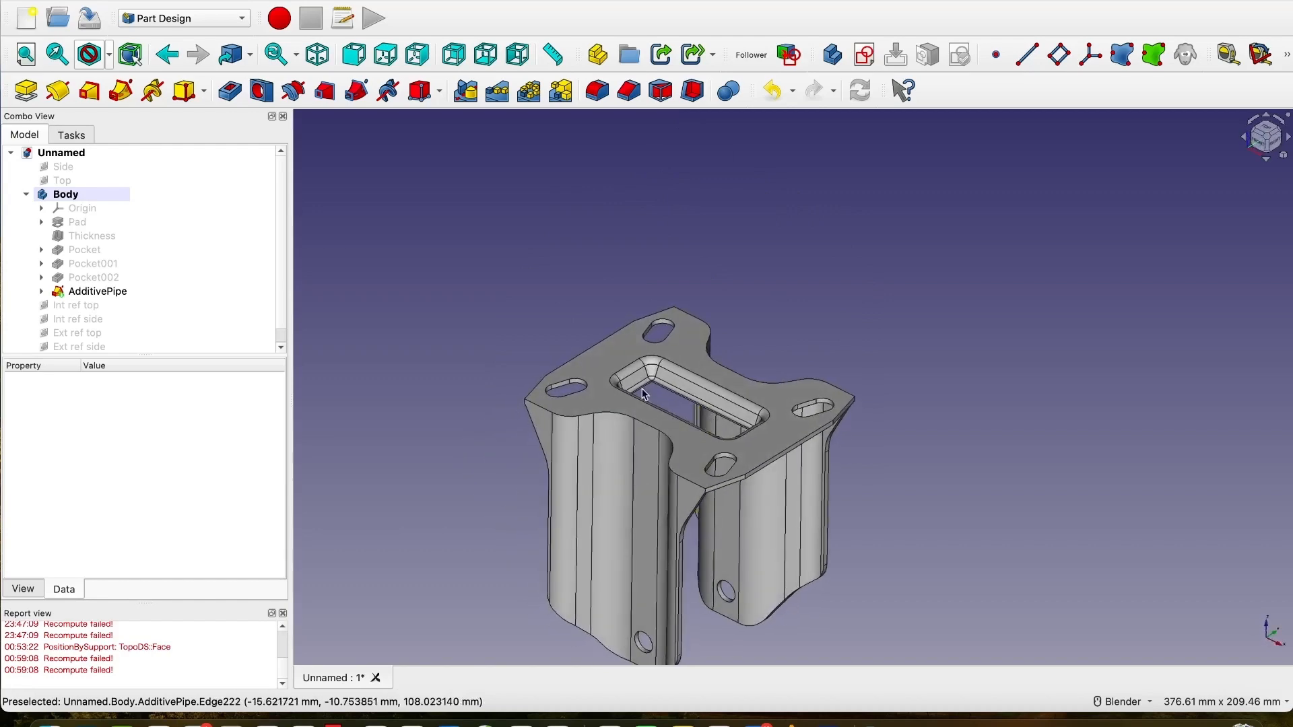
{"action": "scroll", "coordinate": [646, 371], "scroll_direction": "up", "scroll_amount": 10}
{"action": "scroll", "coordinate": [579, 390], "scroll_direction": "down", "scroll_amount": 6}
{"action": "middle_click_drag", "start_coordinate": [588, 424], "coordinate": [475, 404]}
{"action": "scroll", "coordinate": [589, 424], "scroll_direction": "down", "scroll_amount": 6}
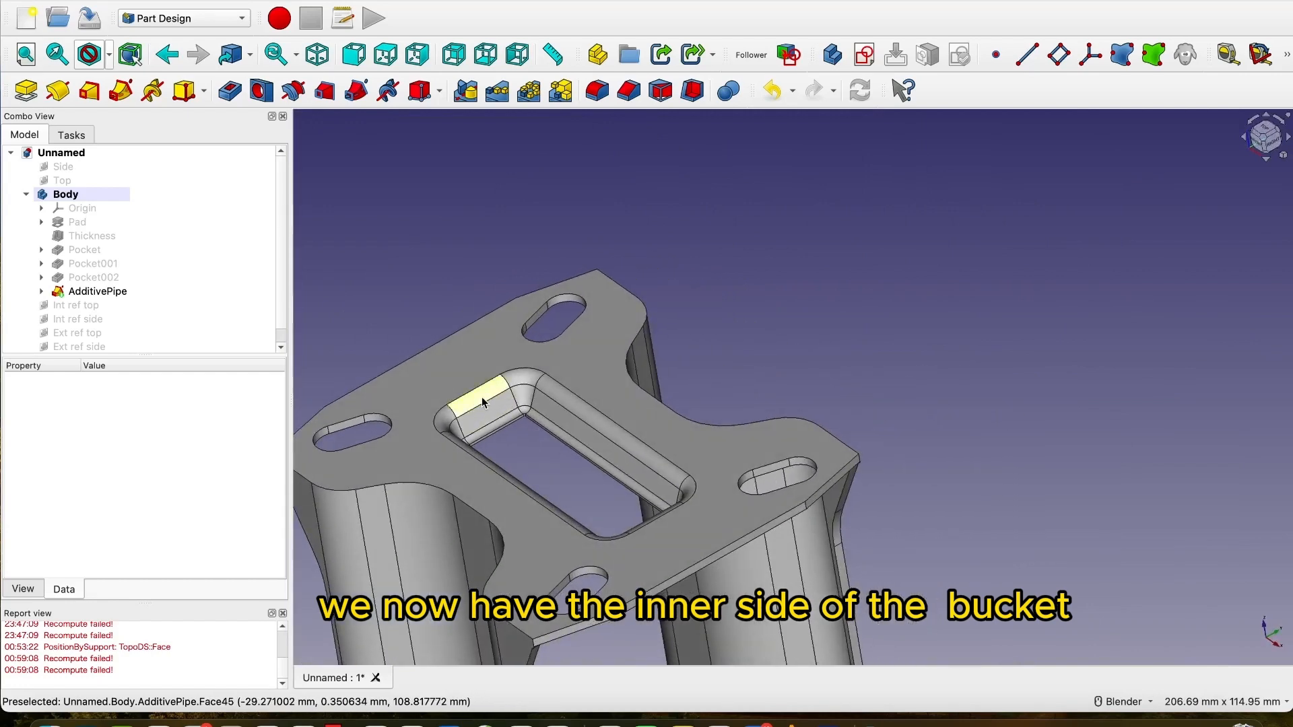
{"action": "scroll", "coordinate": [482, 403], "scroll_direction": "up", "scroll_amount": 6}
{"action": "scroll", "coordinate": [559, 465], "scroll_direction": "down", "scroll_amount": 4}
{"action": "middle_click_drag", "start_coordinate": [558, 485], "coordinate": [657, 433]}
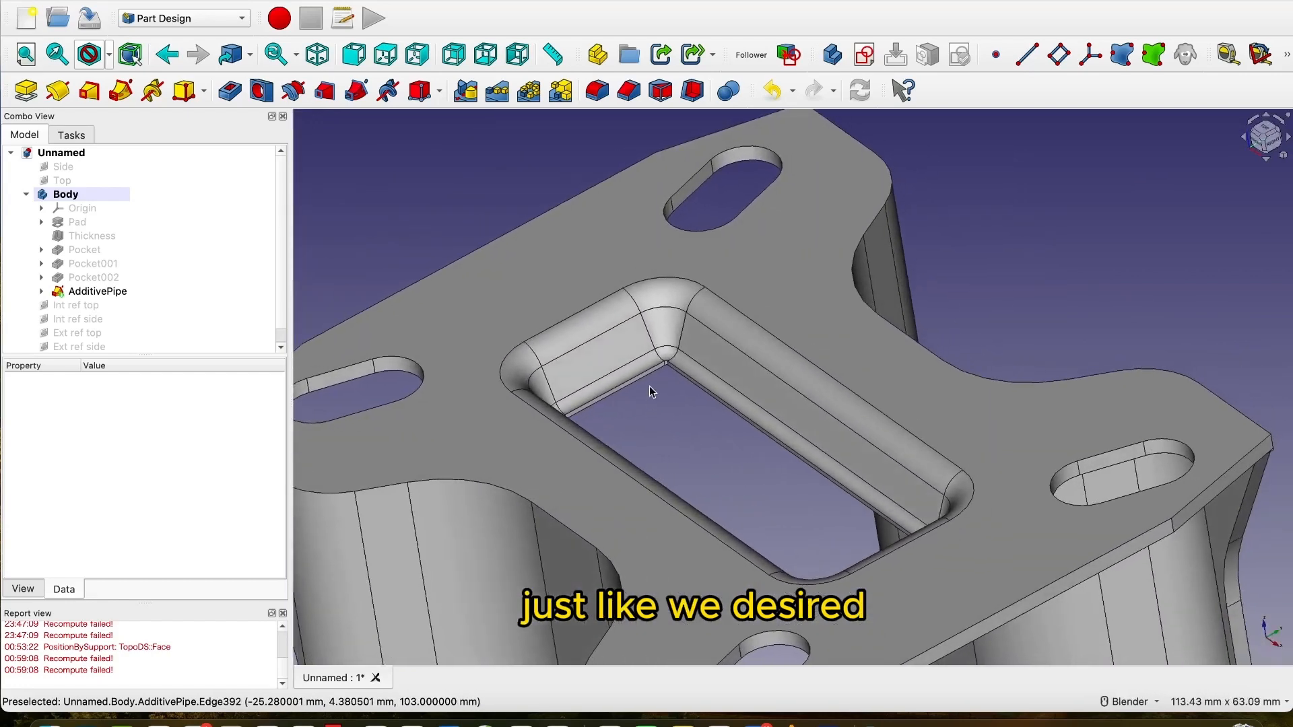
{"action": "scroll", "coordinate": [652, 387], "scroll_direction": "up", "scroll_amount": 6}
{"action": "scroll", "coordinate": [651, 384], "scroll_direction": "down", "scroll_amount": 2}
{"action": "scroll", "coordinate": [651, 386], "scroll_direction": "up", "scroll_amount": 3}
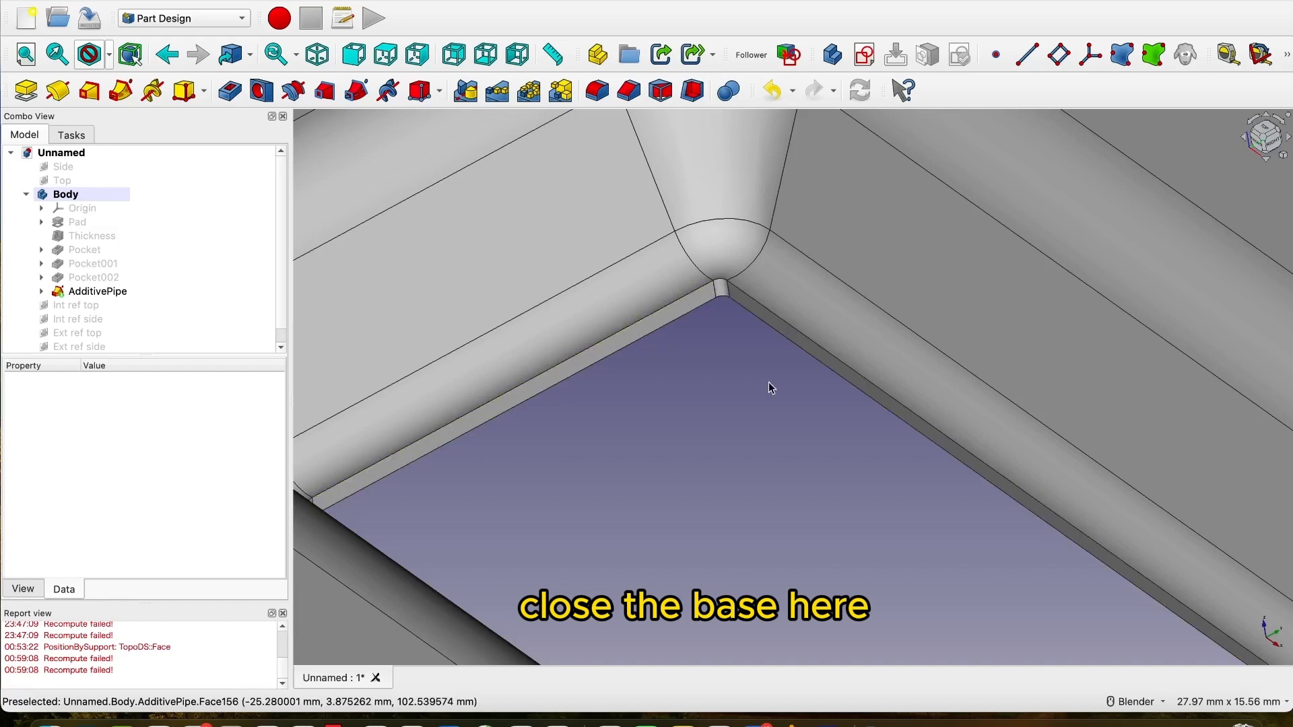
{"action": "scroll", "coordinate": [766, 337], "scroll_direction": "down", "scroll_amount": 3}
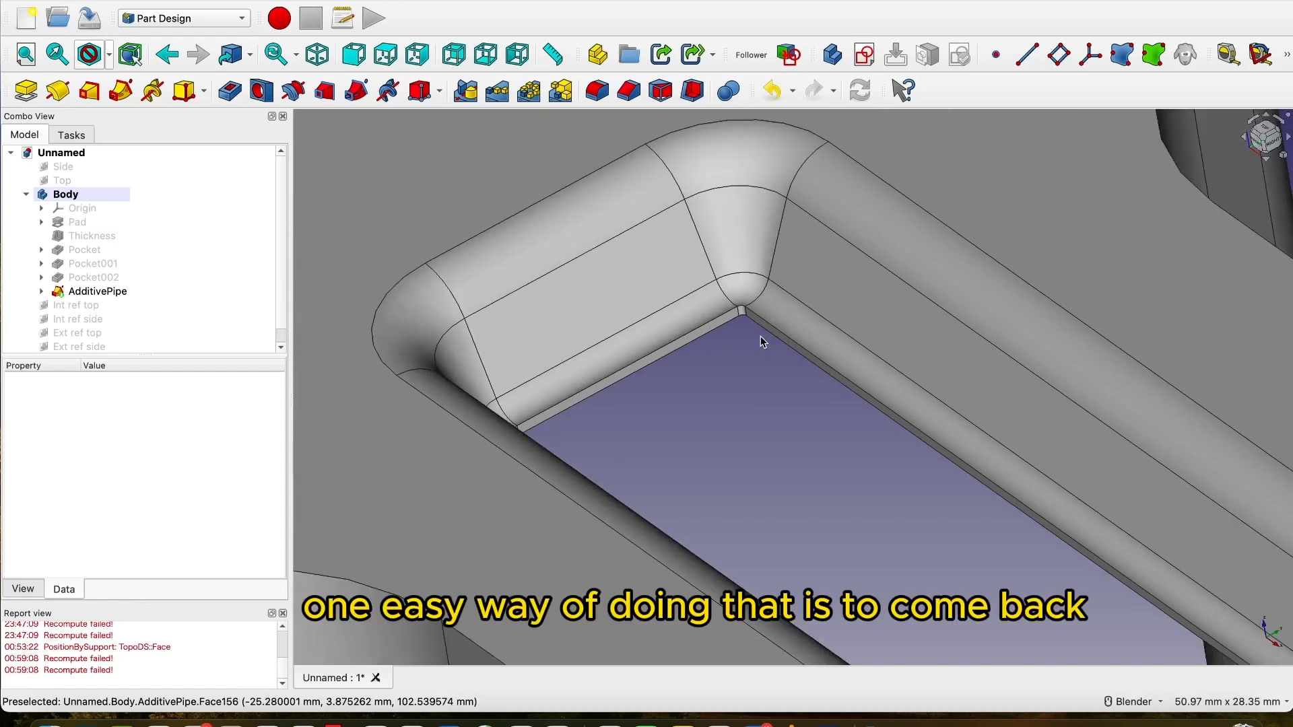
Duplicate only the additive pipe's Int Path sketch, leaving its Pocket002 dependency out of the copy.
{"action": "left_click", "coordinate": [41, 292]}
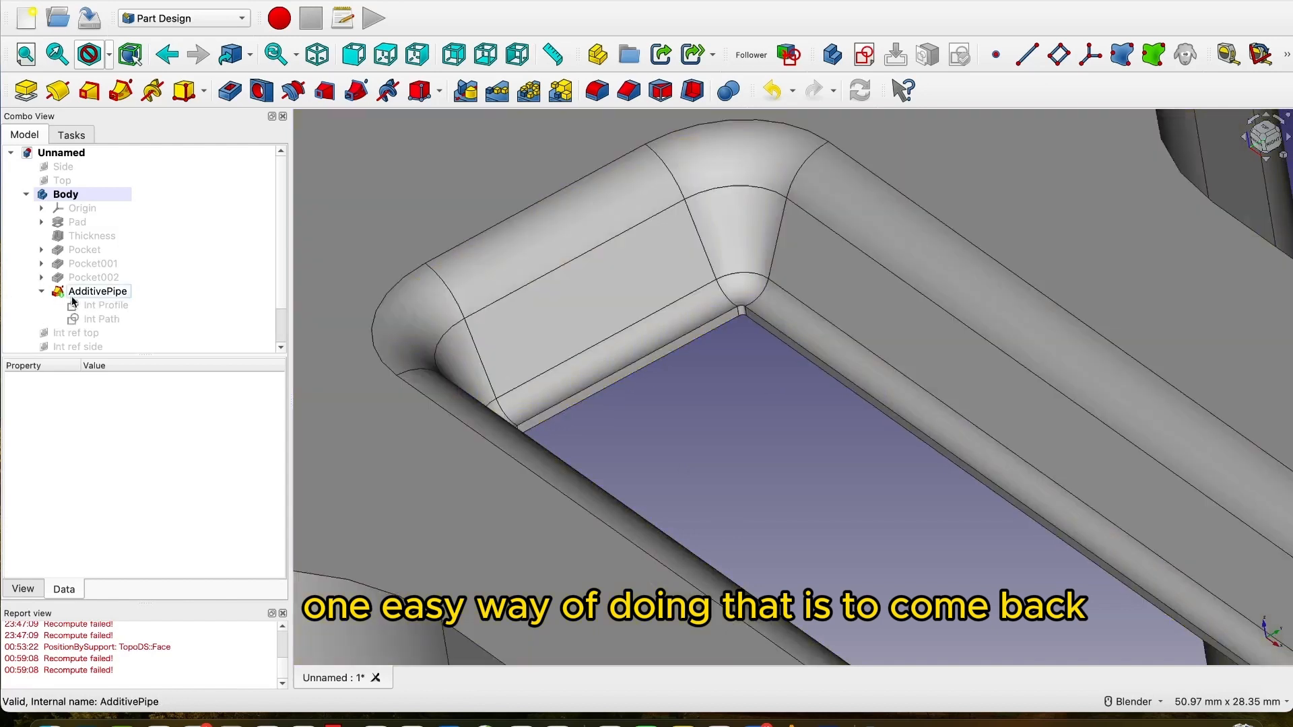
{"action": "left_click", "coordinate": [110, 319]}
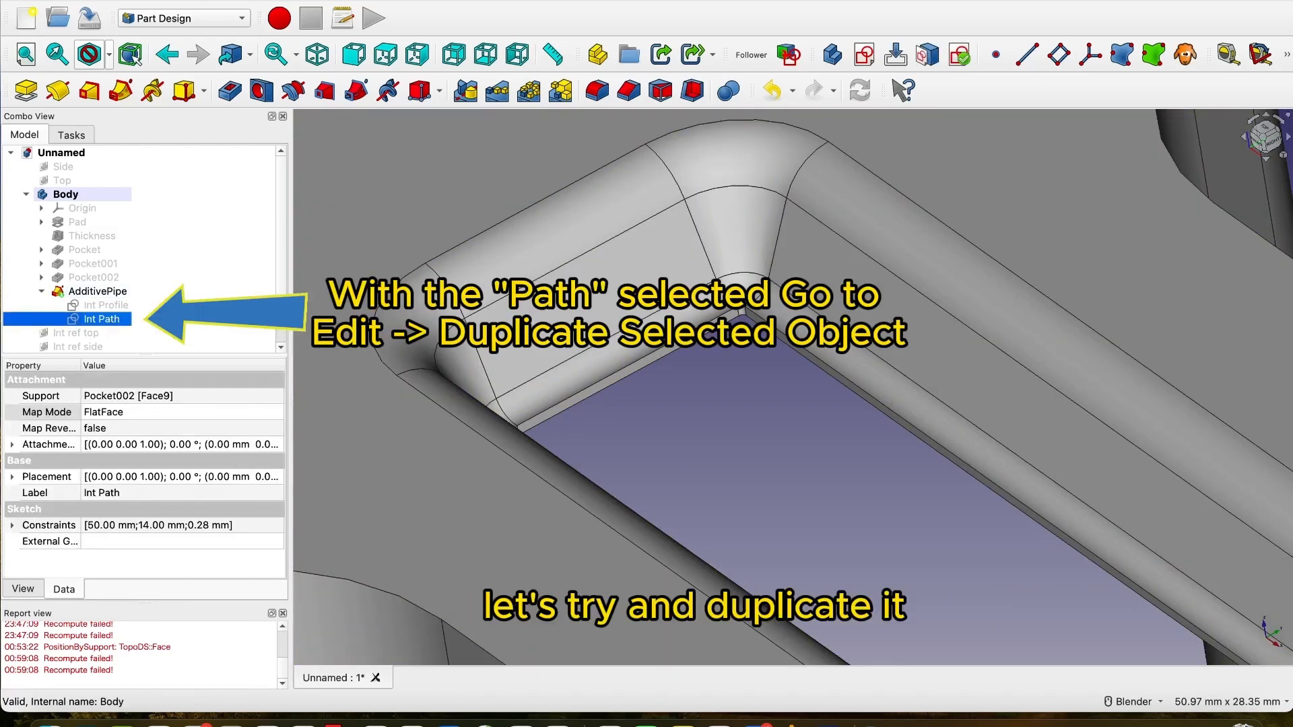
{"action": "left_click", "coordinate": [235, 3]}
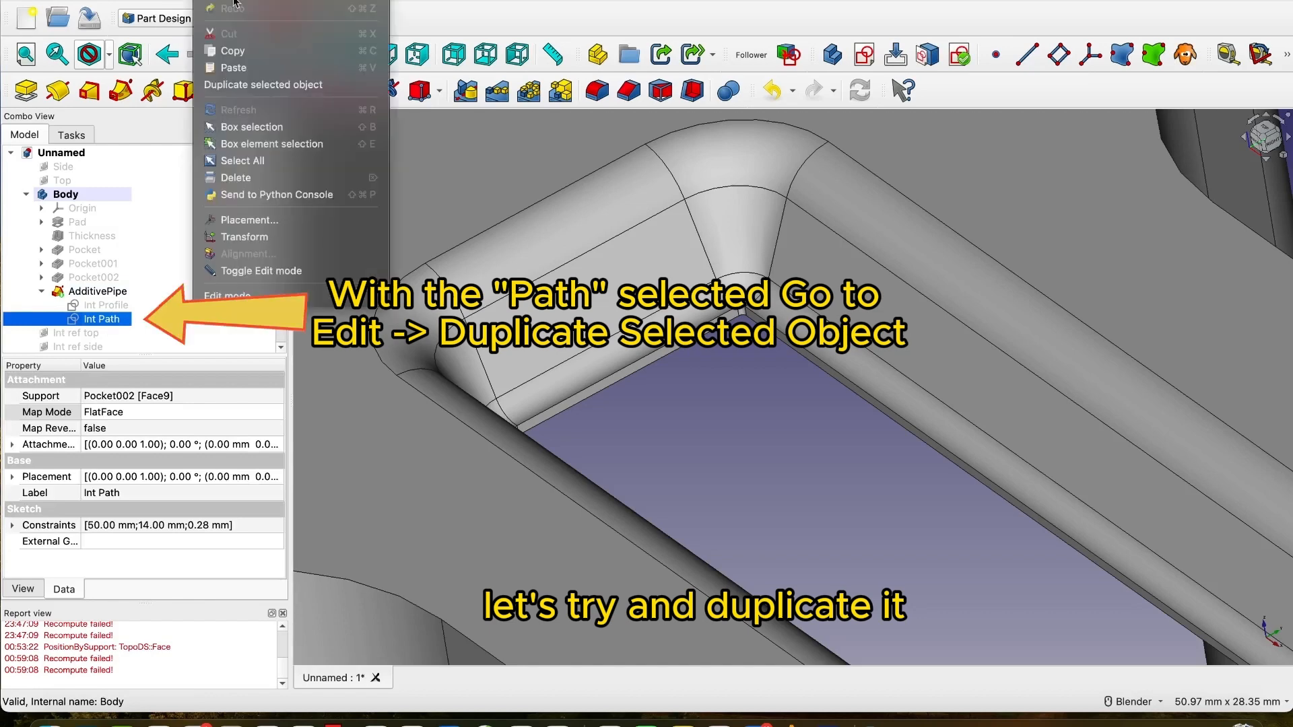
{"action": "left_click", "coordinate": [262, 84]}
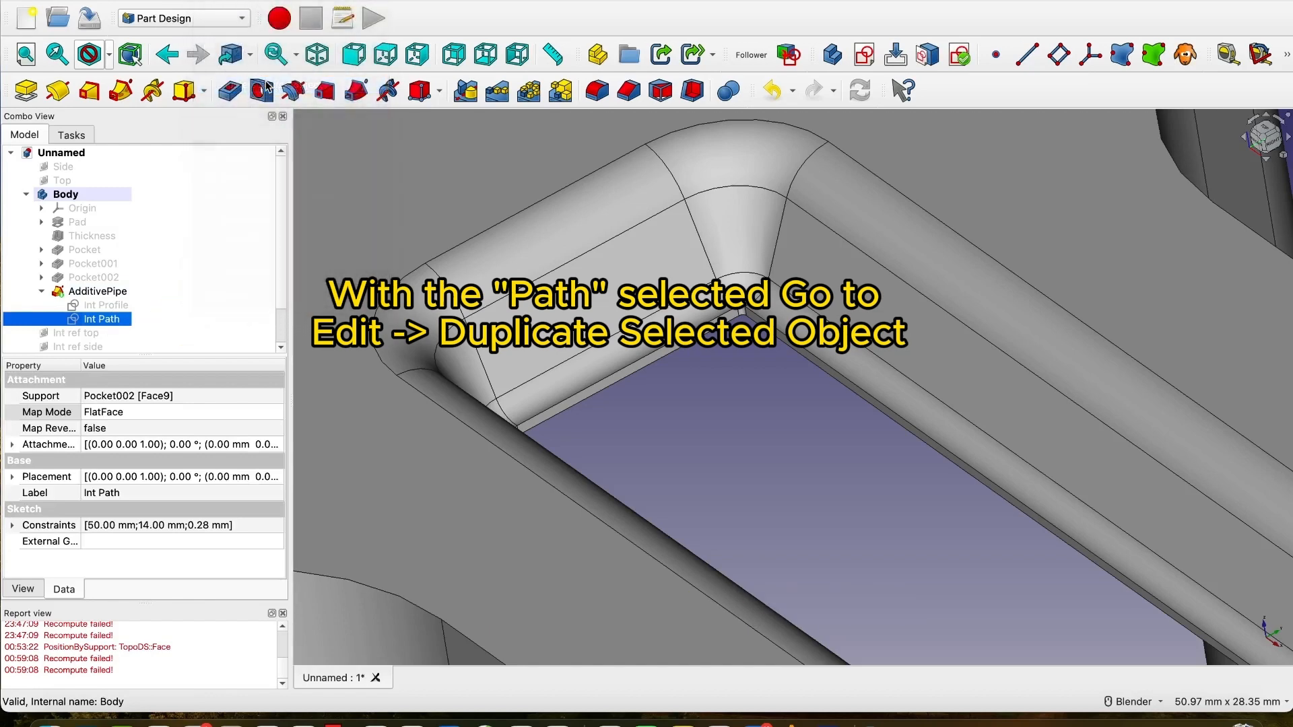
{"action": "left_click", "coordinate": [365, 412]}
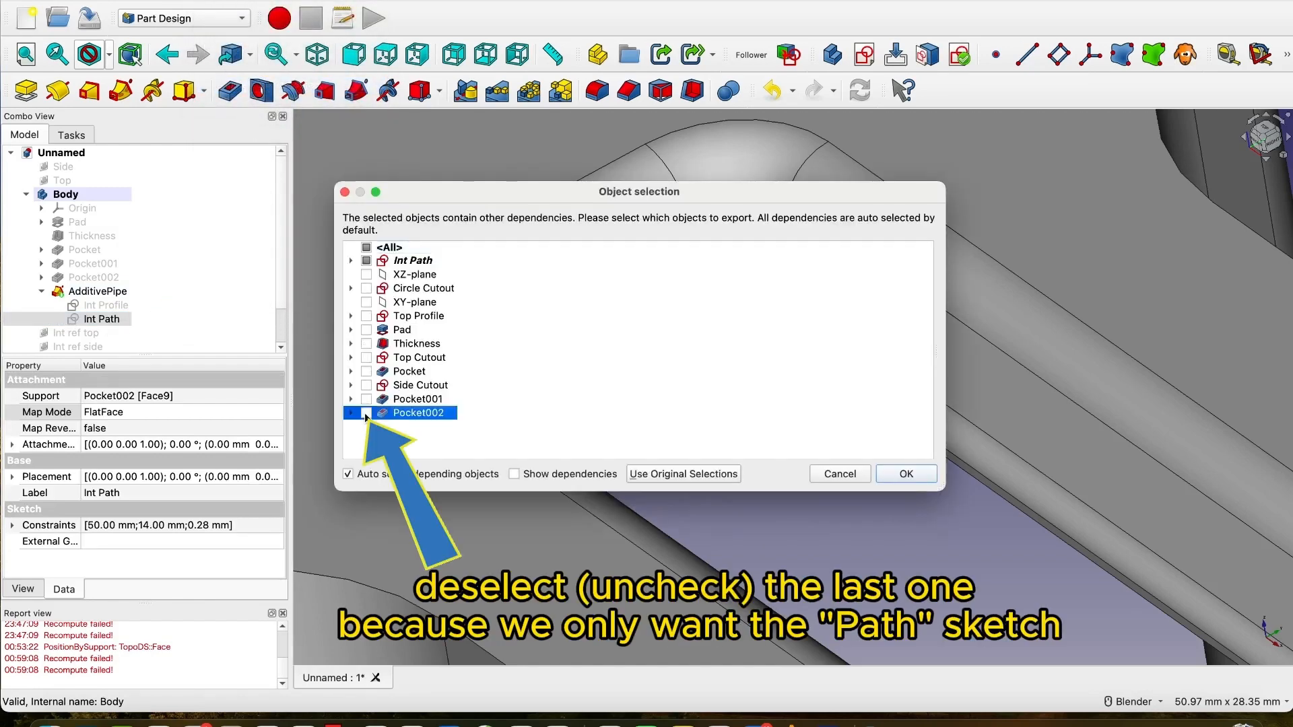
{"action": "left_click", "coordinate": [906, 473]}
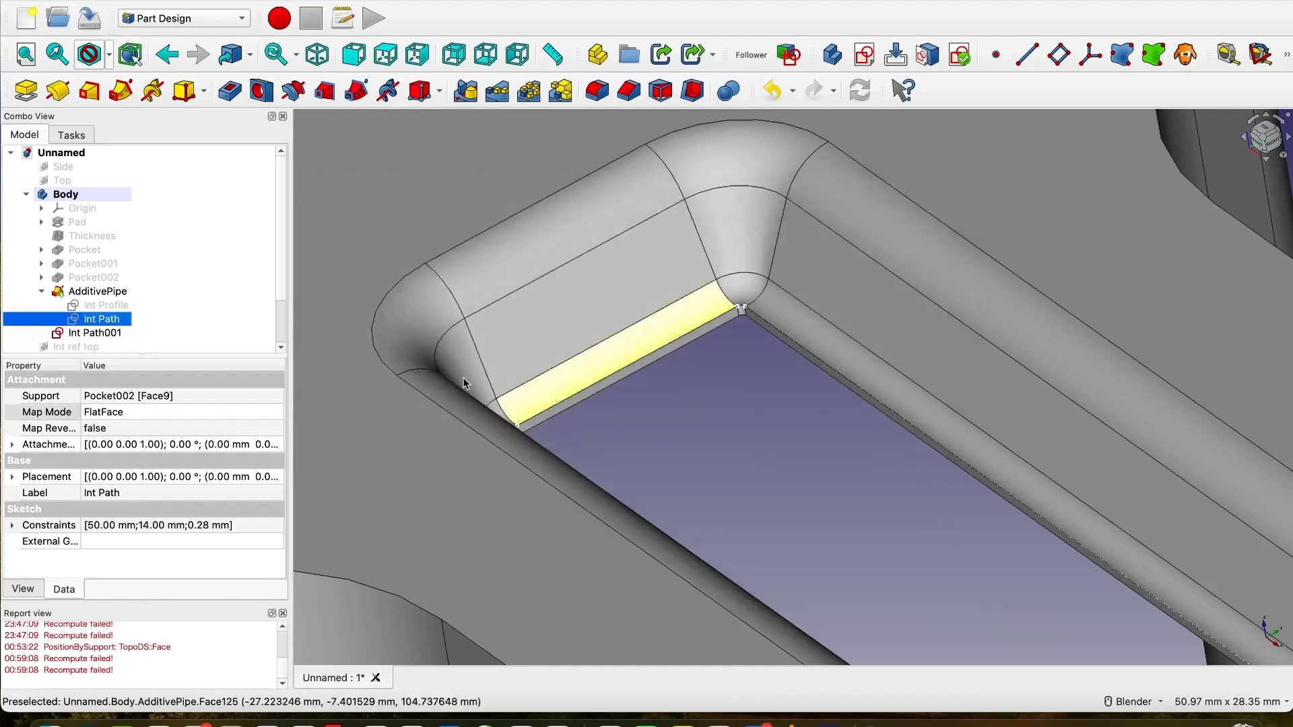
{"action": "left_click", "coordinate": [42, 292]}
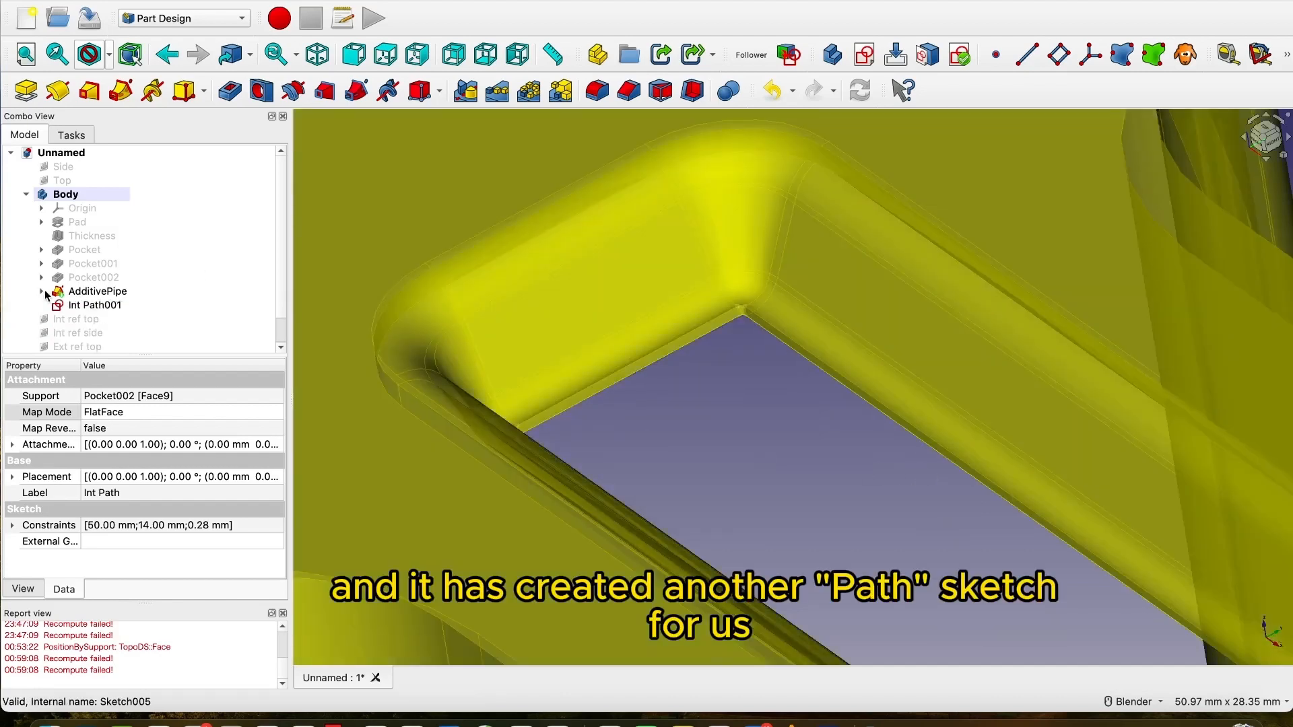
{"action": "left_click", "coordinate": [745, 337]}
{"action": "scroll", "coordinate": [741, 309], "scroll_direction": "up", "scroll_amount": 3}
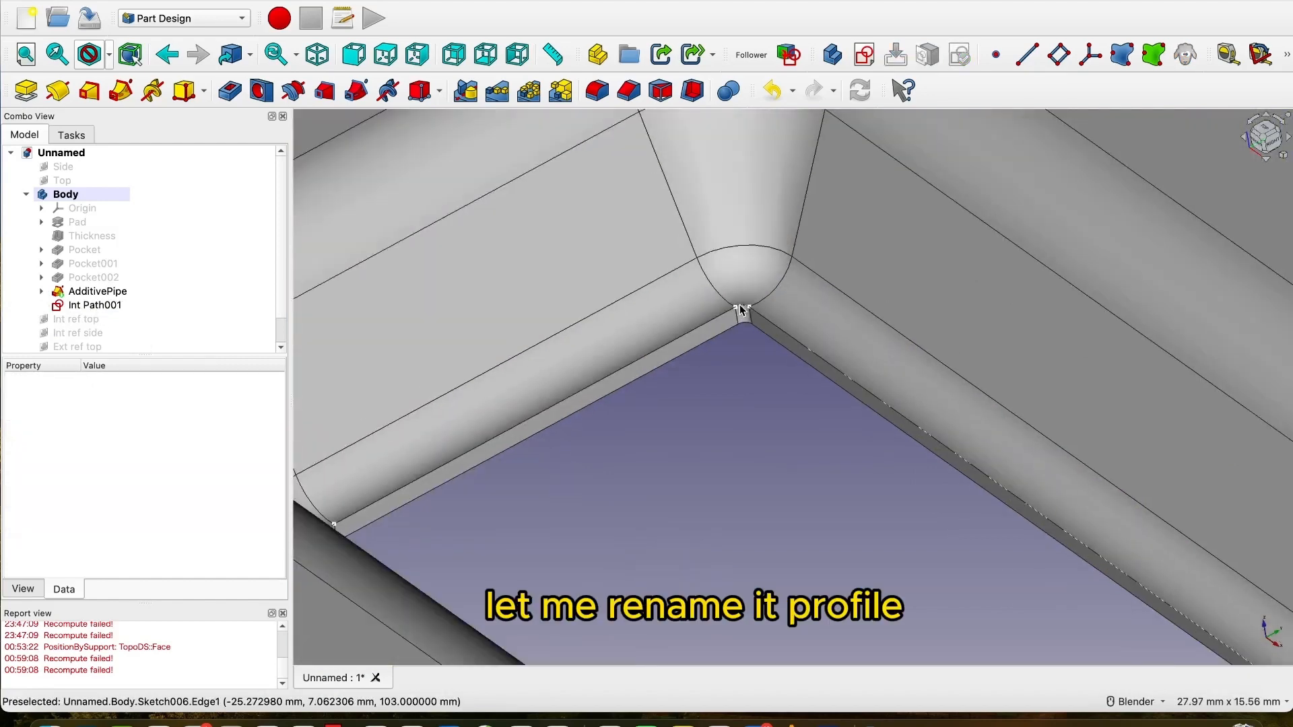
Rename the duplicated Int Path001 sketch as Int Base Profile.
{"action": "scroll", "coordinate": [742, 310], "scroll_direction": "down", "scroll_amount": 3}
{"action": "left_click", "coordinate": [94, 305]}
{"action": "right_click", "coordinate": [98, 305]}
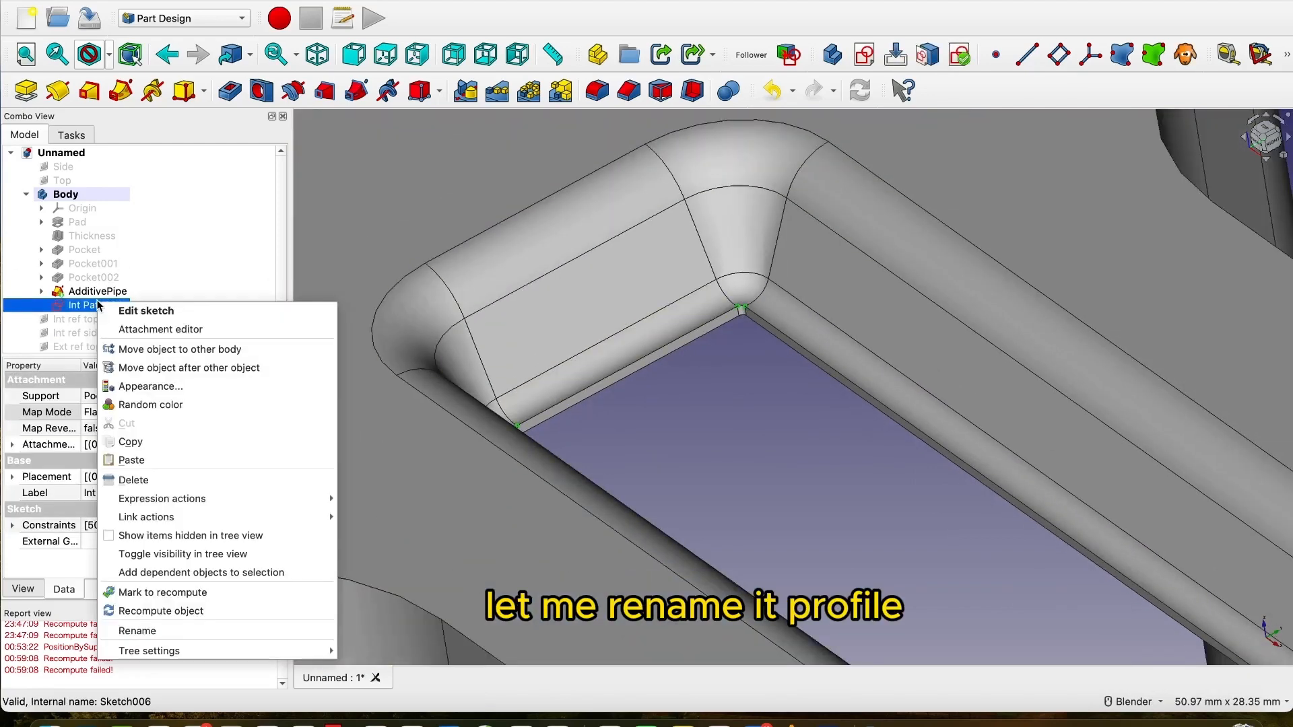
{"action": "left_click", "coordinate": [155, 632]}
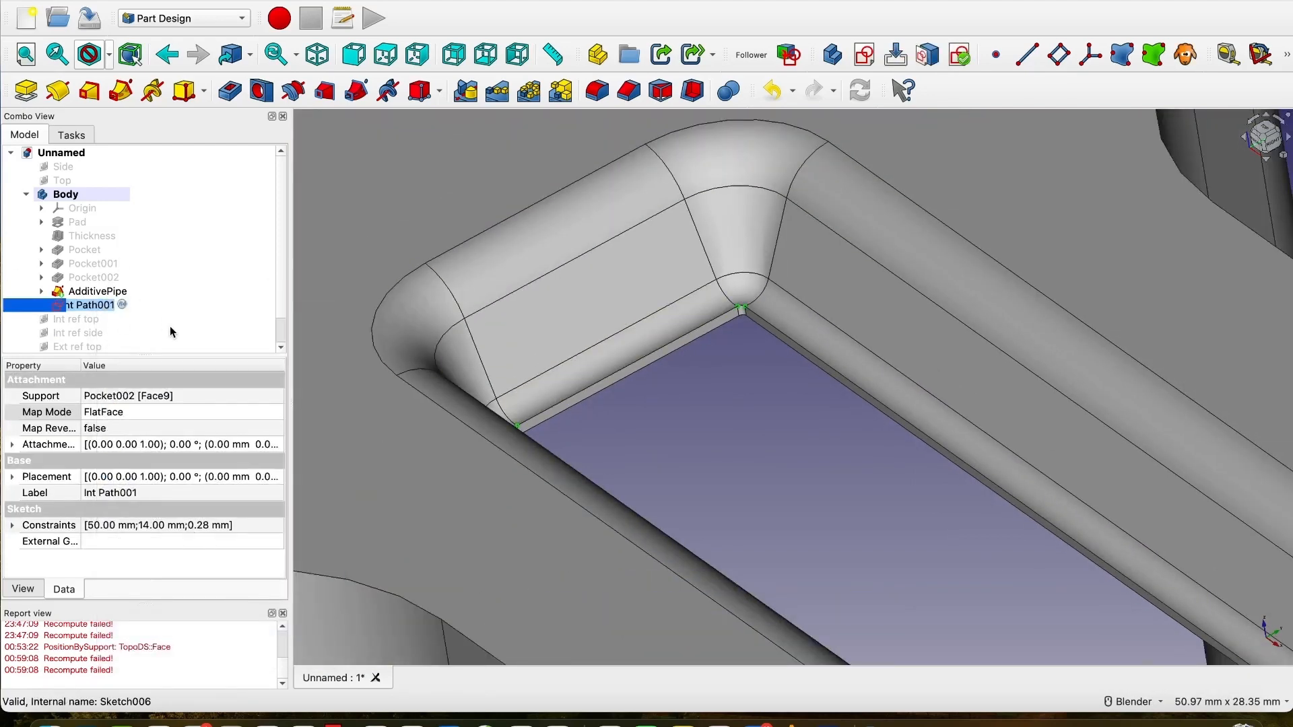
{"action": "type", "text": "Int Base Profile"}
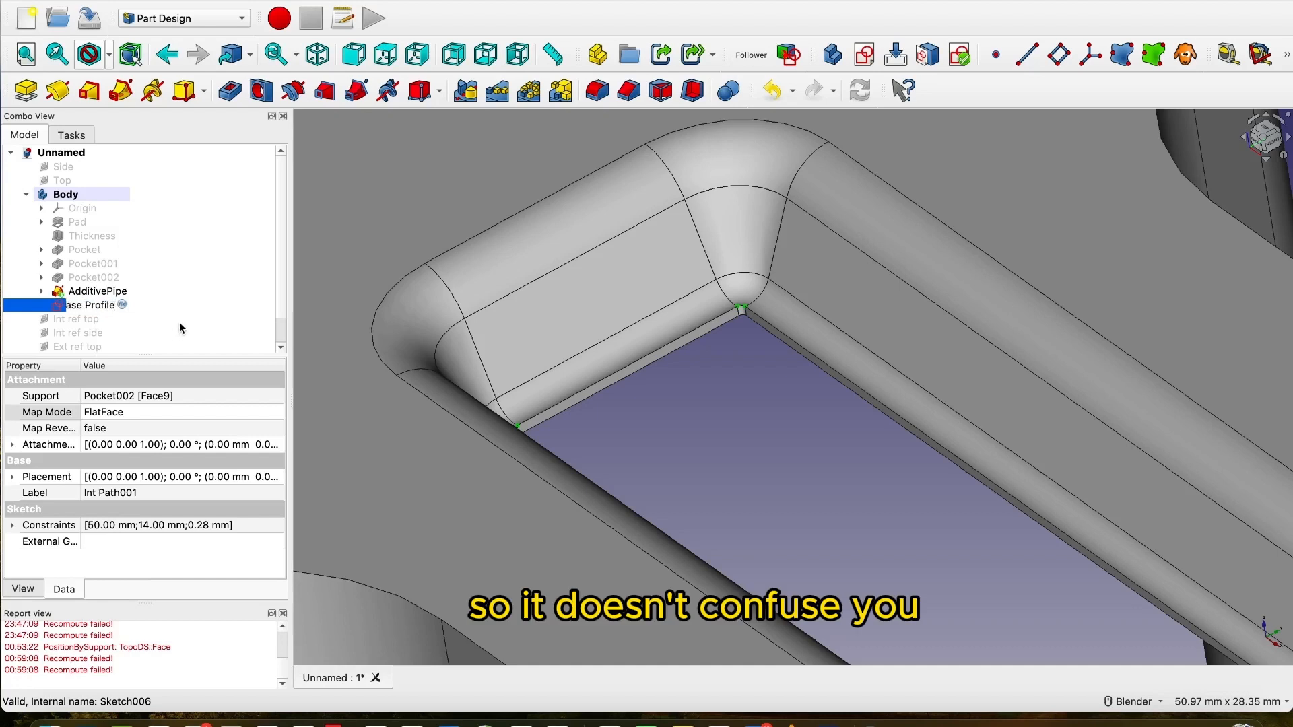
{"action": "key", "text": "Return"}
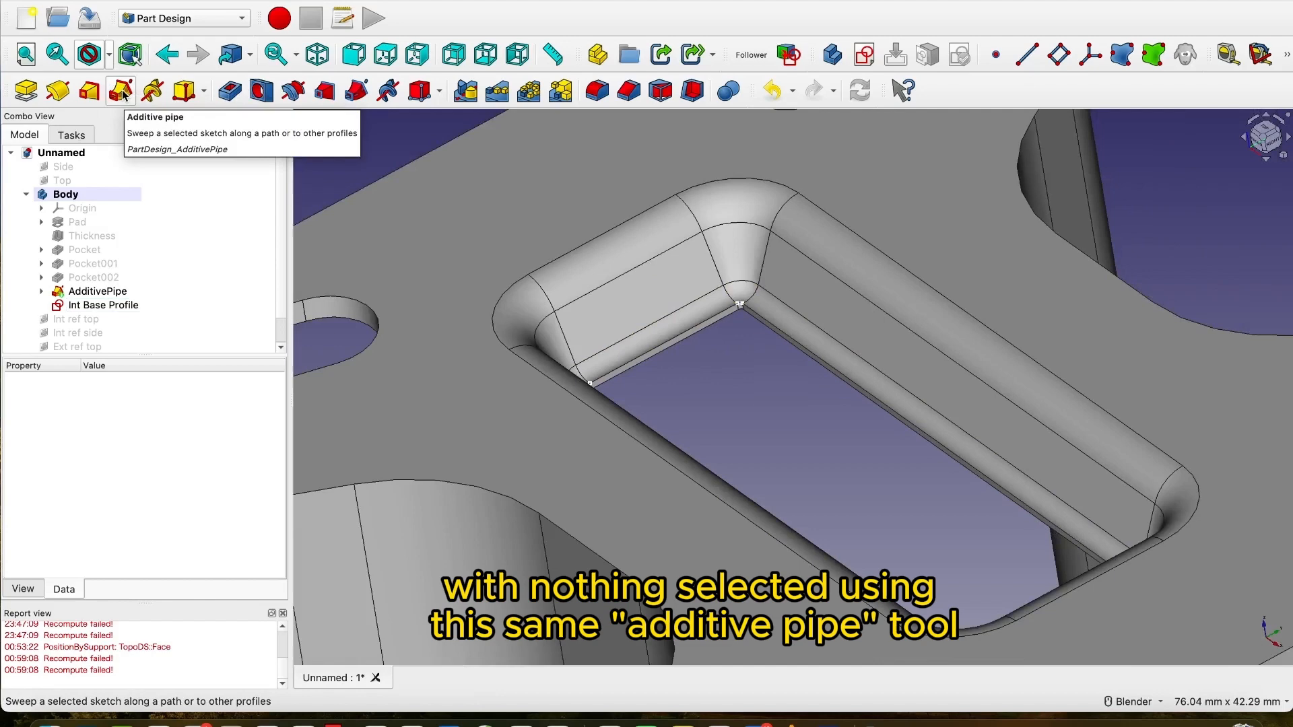
Create an additive pipe sweeping Int Base Profile along the short vertical edge at the inner corner of the recess's open base.
{"action": "left_click", "coordinate": [121, 91]}
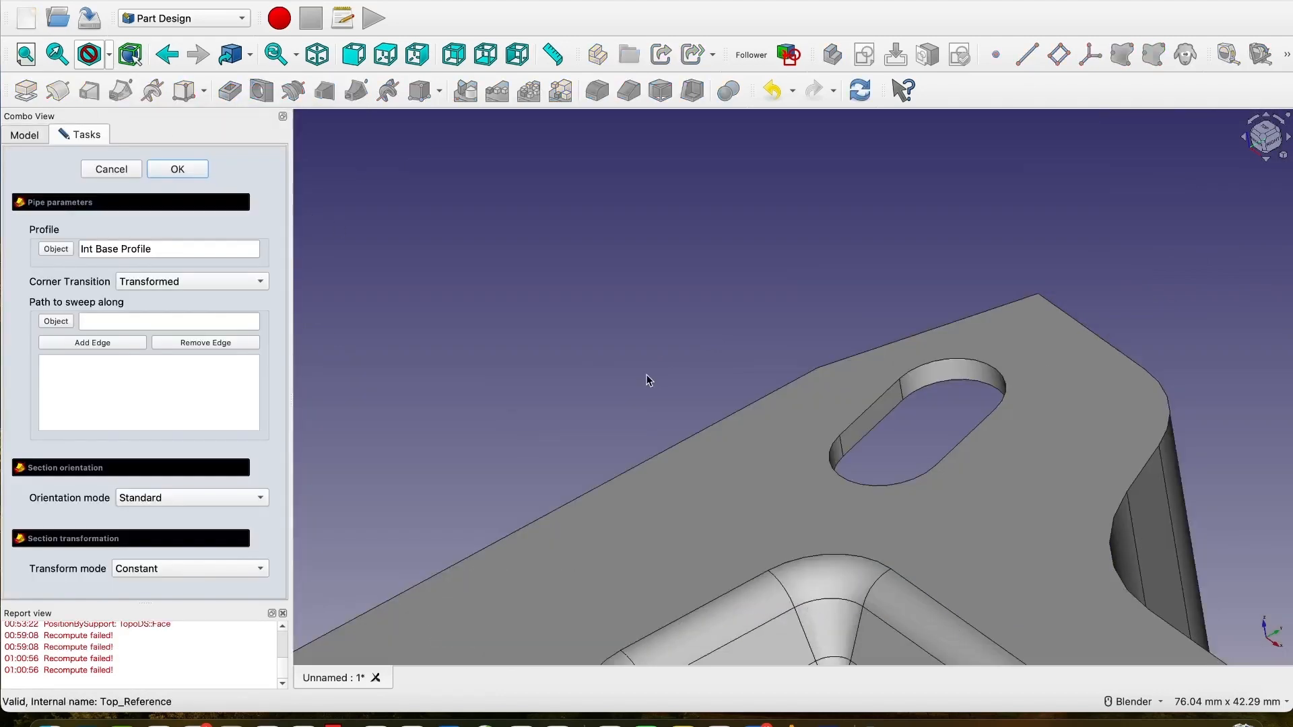
{"action": "scroll", "coordinate": [649, 374], "scroll_direction": "down", "scroll_amount": 5}
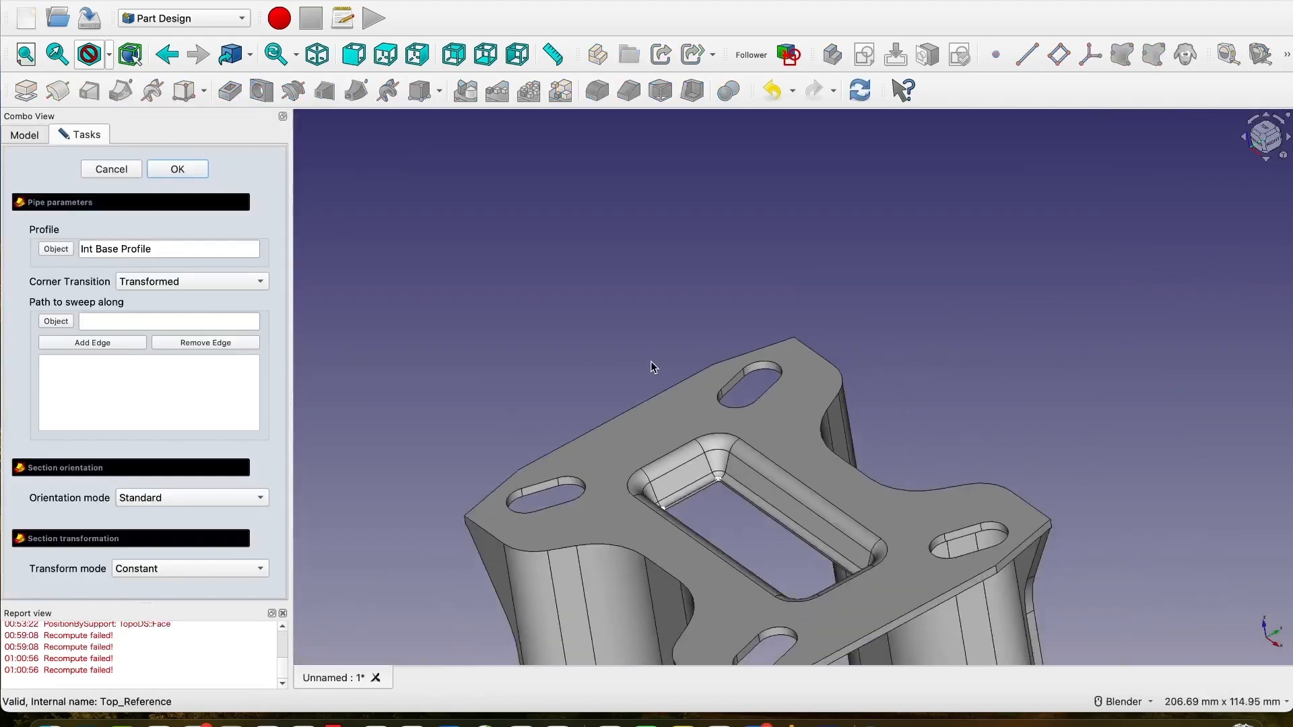
{"action": "middle_click_drag", "start_coordinate": [640, 355], "coordinate": [690, 397]}
{"action": "scroll", "coordinate": [685, 334], "scroll_direction": "up", "scroll_amount": 5}
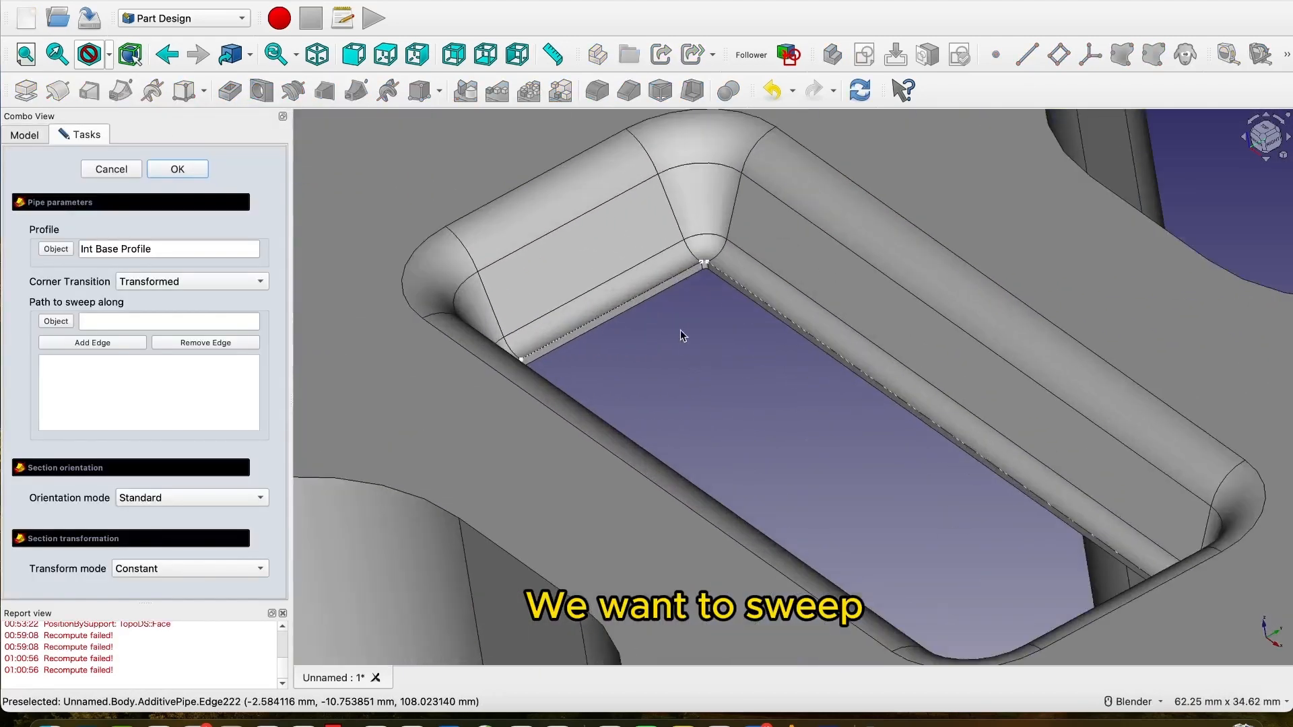
{"action": "scroll", "coordinate": [700, 330], "scroll_direction": "up", "scroll_amount": 5}
{"action": "scroll", "coordinate": [711, 337], "scroll_direction": "down", "scroll_amount": 3}
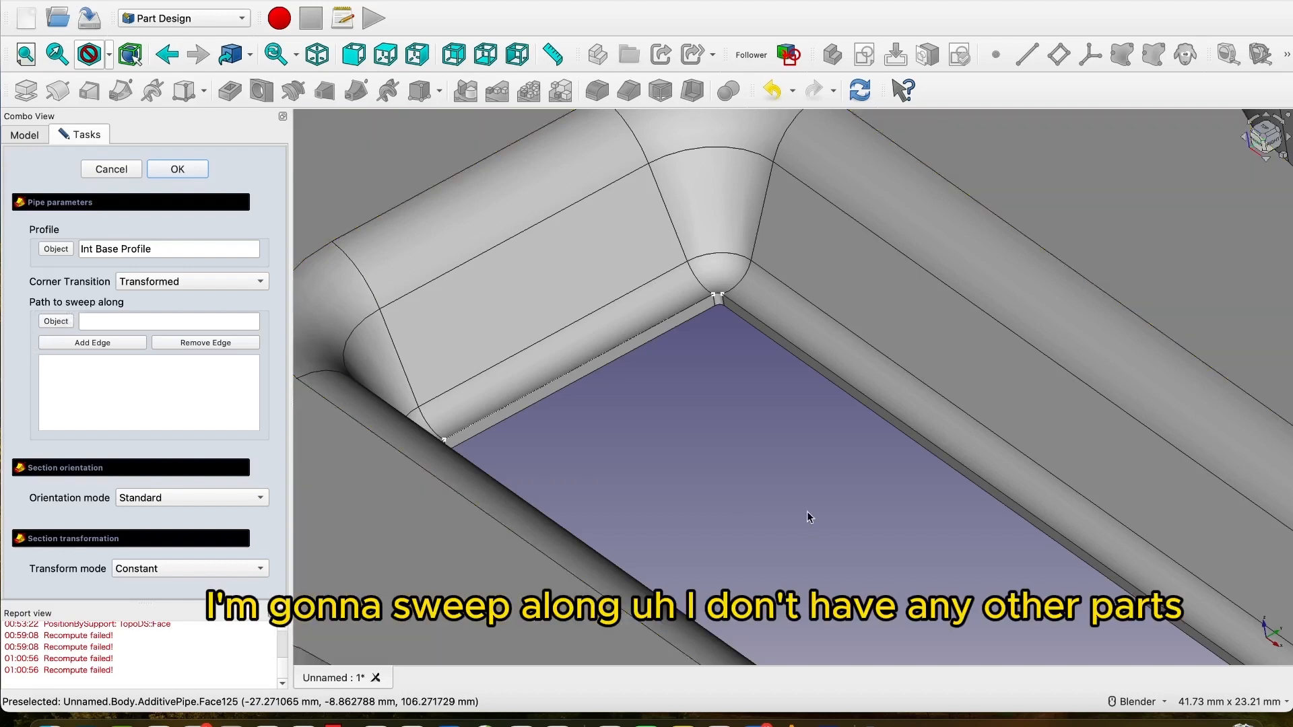
{"action": "scroll", "coordinate": [705, 445], "scroll_direction": "up", "scroll_amount": 6}
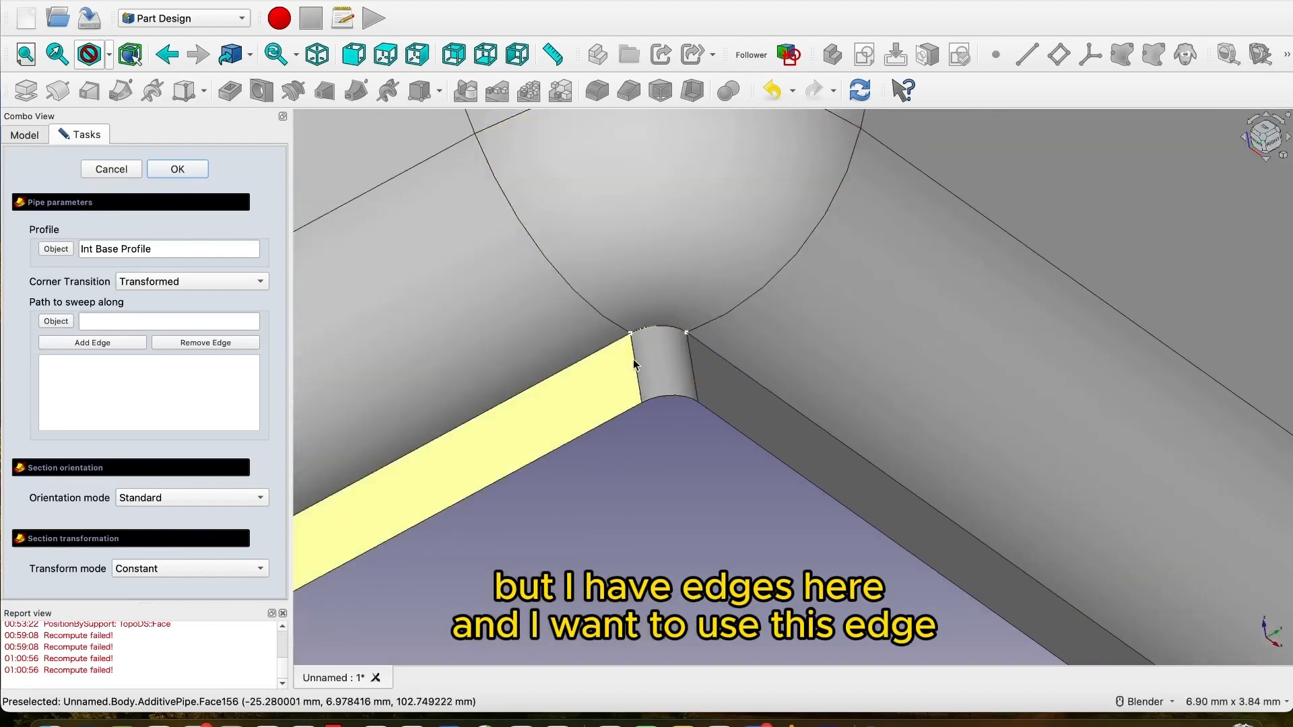
{"action": "left_click", "coordinate": [101, 344]}
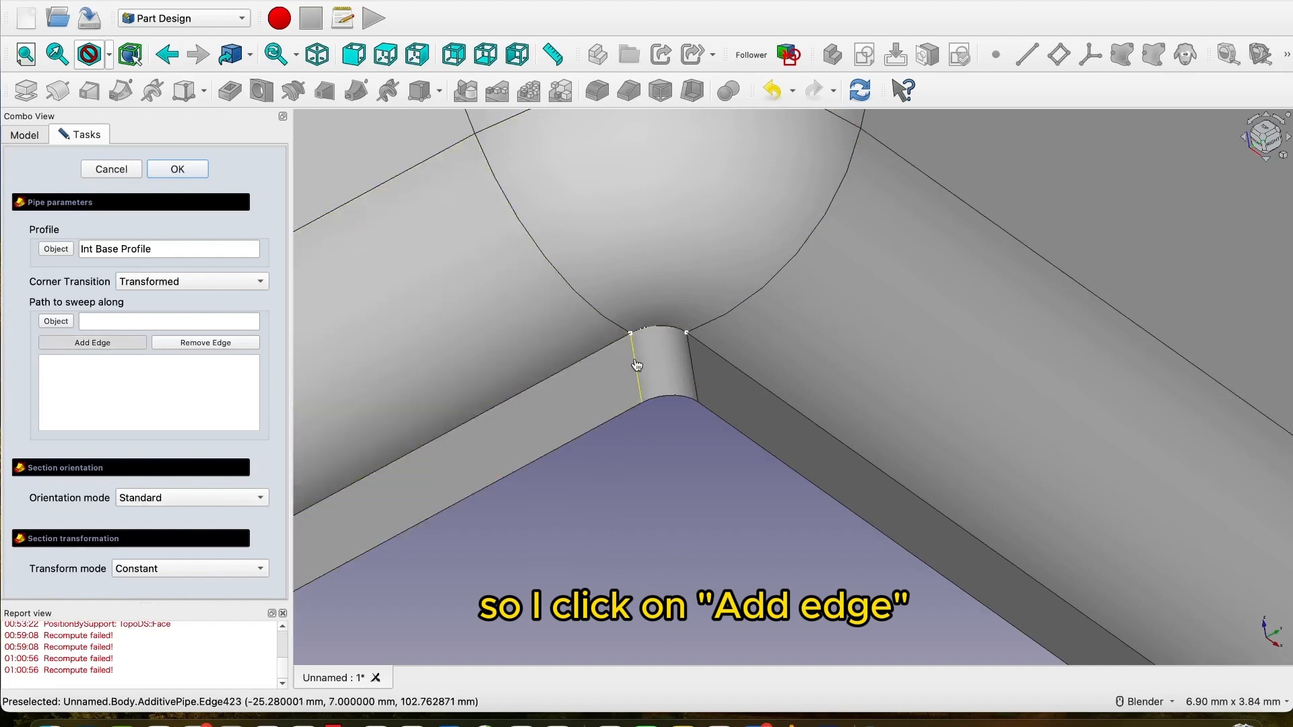
{"action": "left_click", "coordinate": [636, 365]}
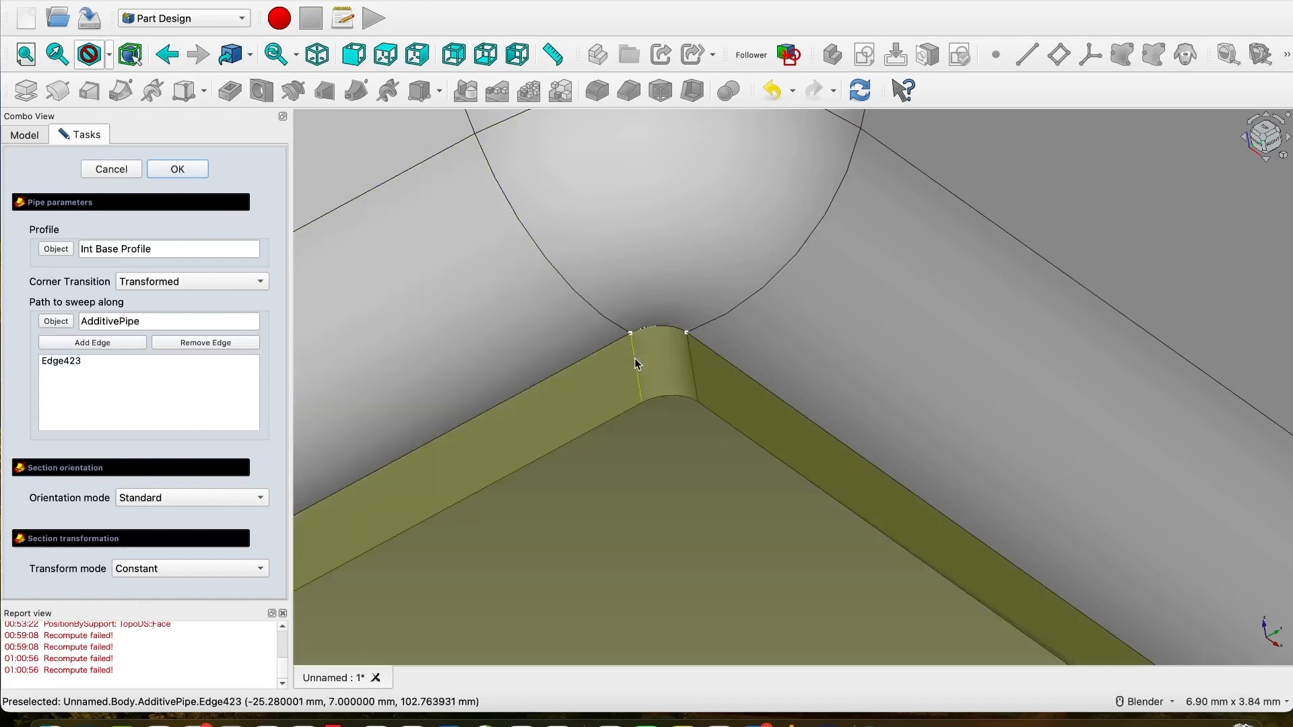
{"action": "scroll", "coordinate": [637, 364], "scroll_direction": "down", "scroll_amount": 10}
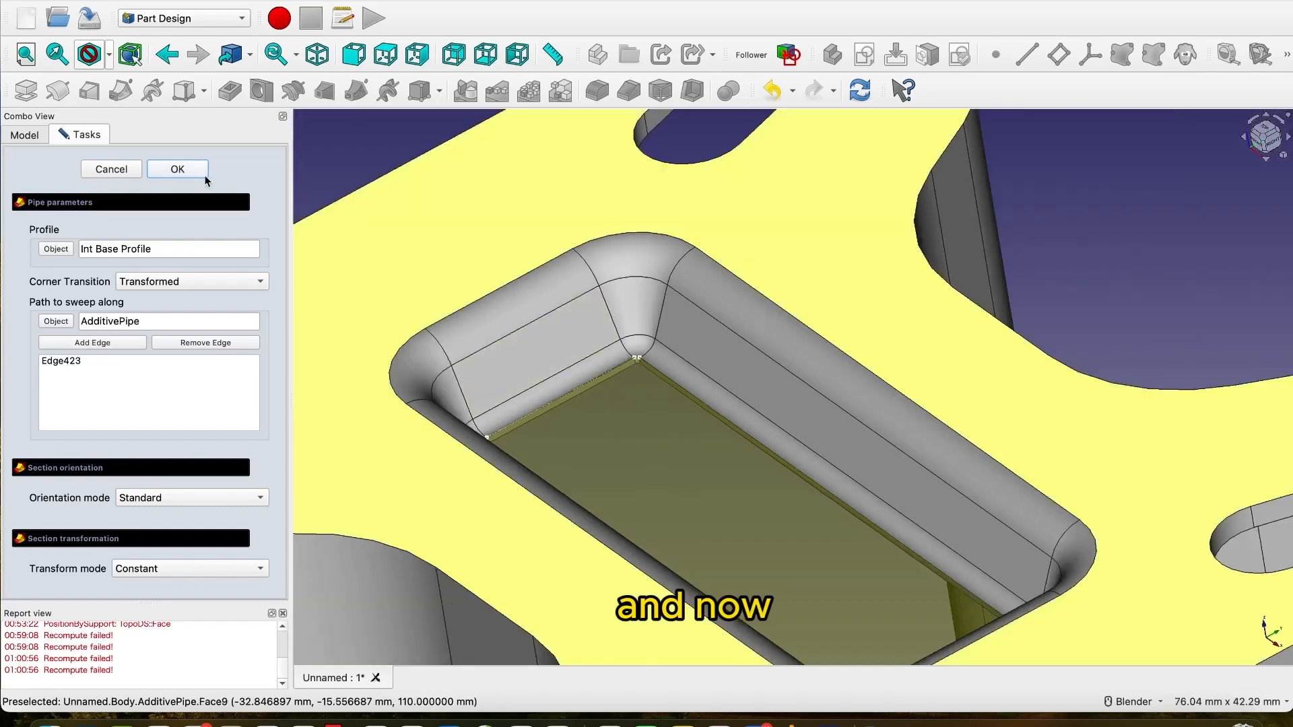
{"action": "left_click", "coordinate": [197, 176]}
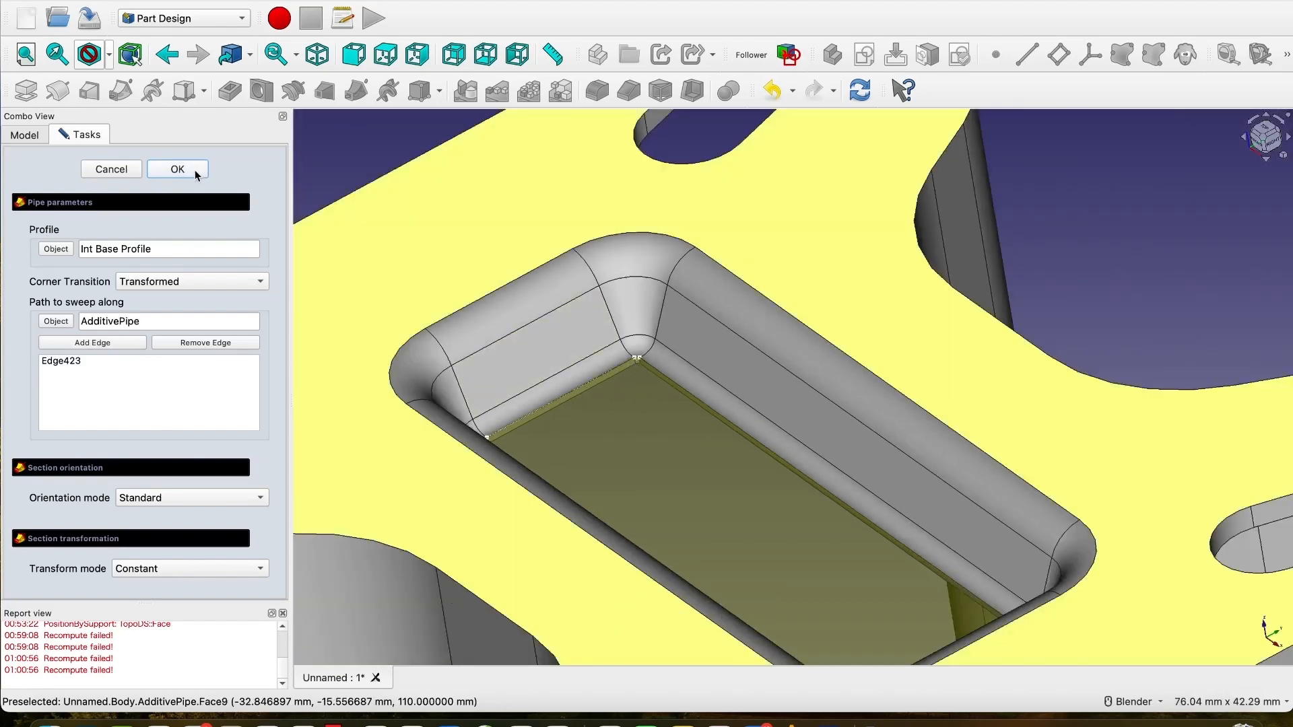
{"action": "scroll", "coordinate": [685, 468], "scroll_direction": "down", "scroll_amount": 4}
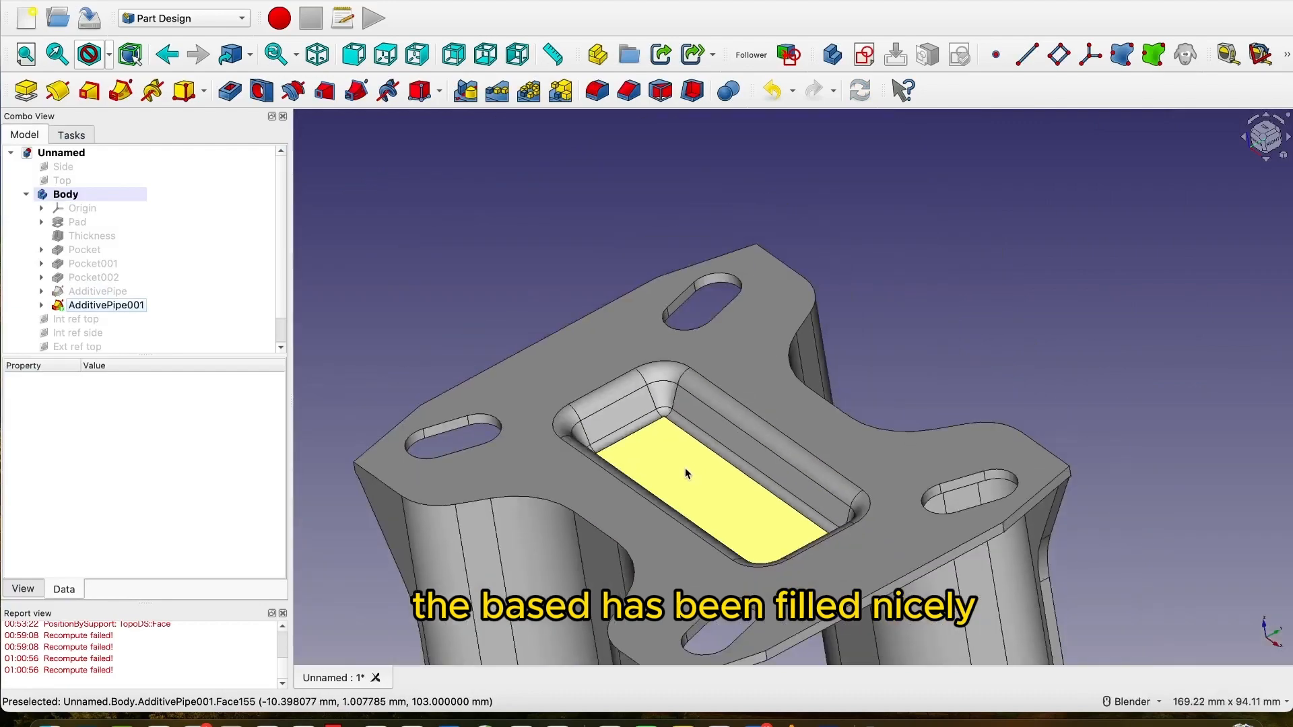